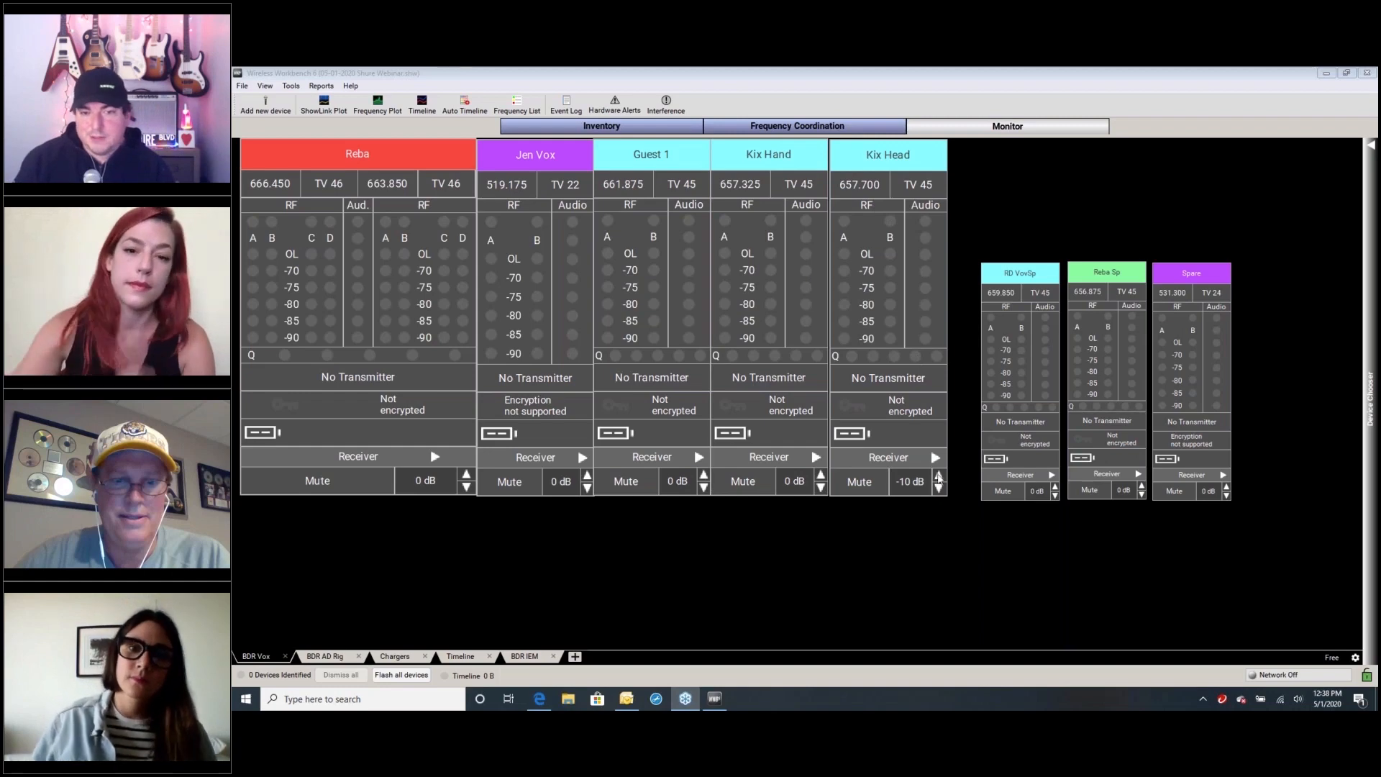
# Open the device inventory and examine the microphone, in-ear monitor, spectrum manager and charger entries
pyautogui.click(1021, 259)
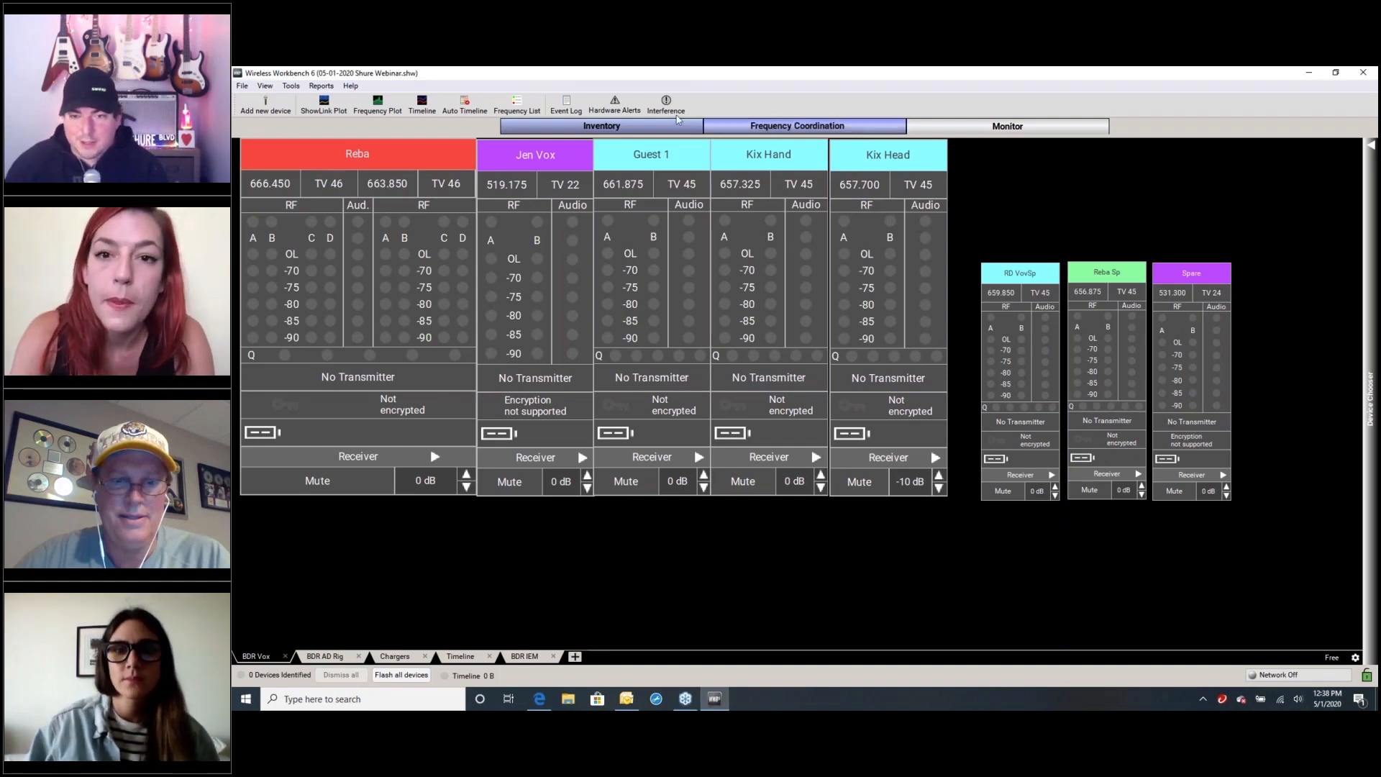
pyautogui.click(538, 124)
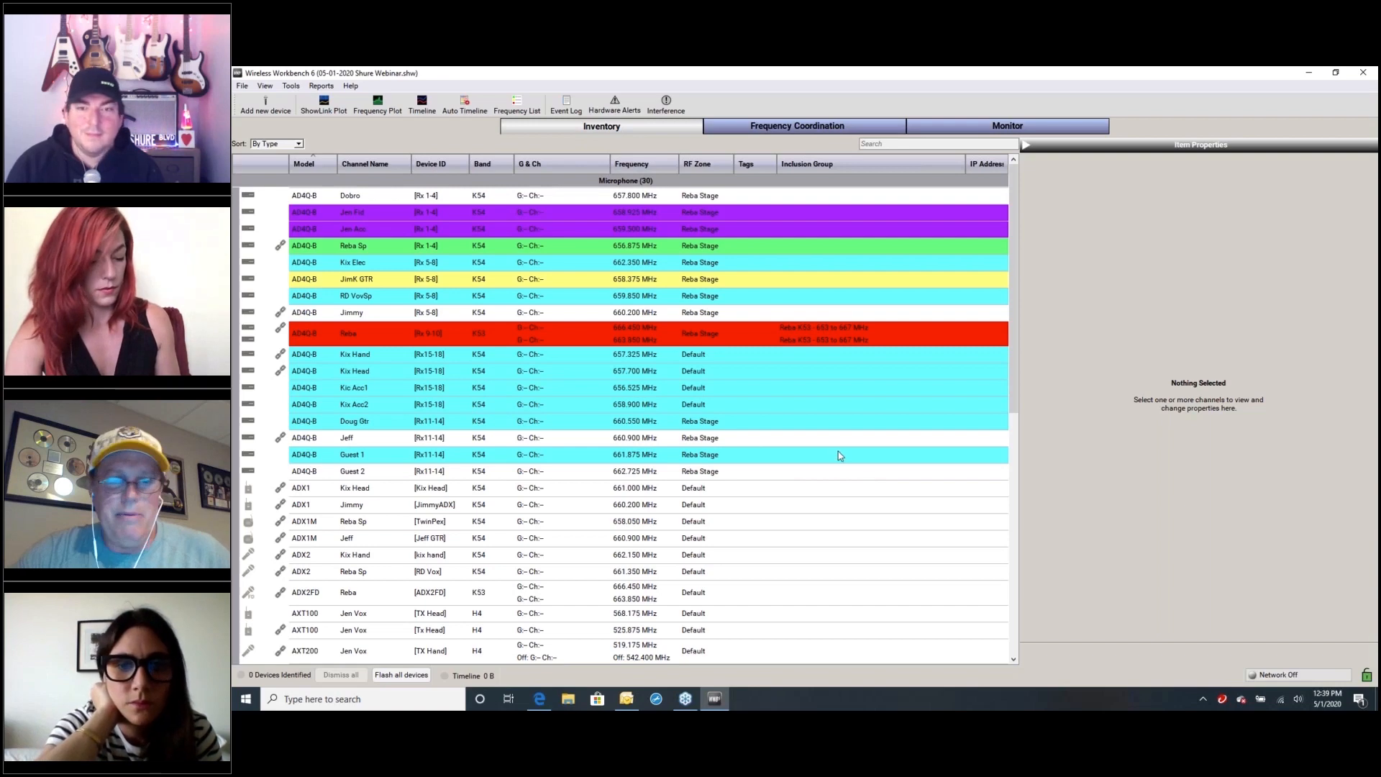
pyautogui.scroll(-4, 838, 456)
pyautogui.scroll(4, 842, 455)
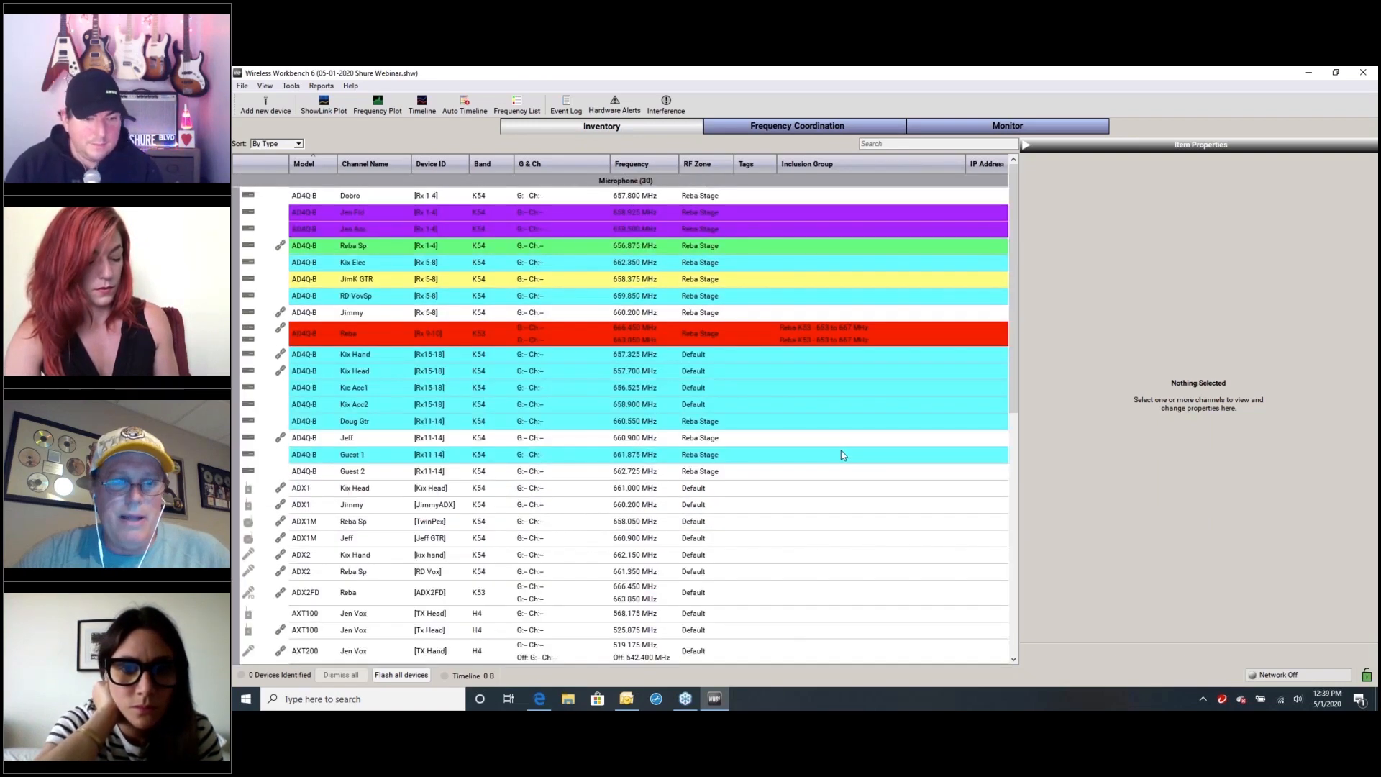
pyautogui.scroll(-6, 844, 450)
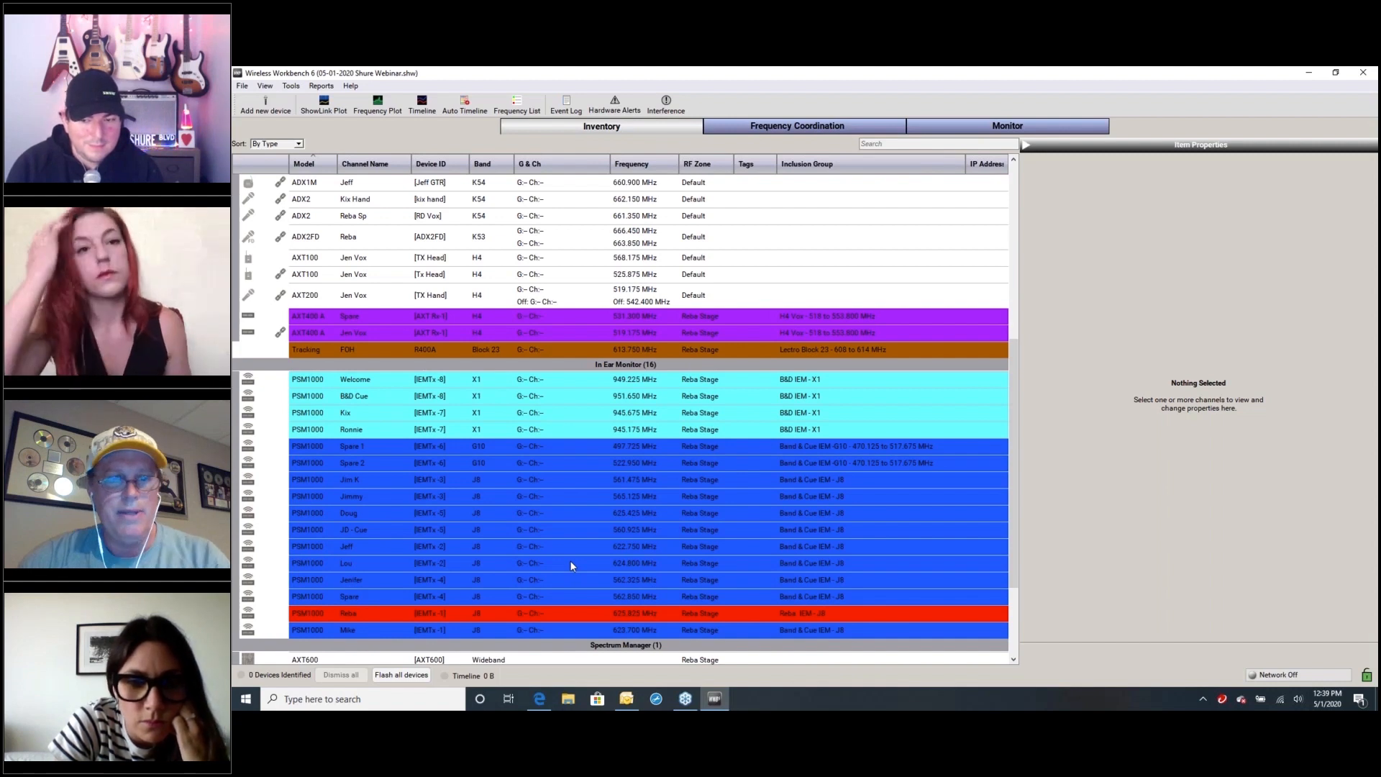
pyautogui.scroll(-1, 575, 563)
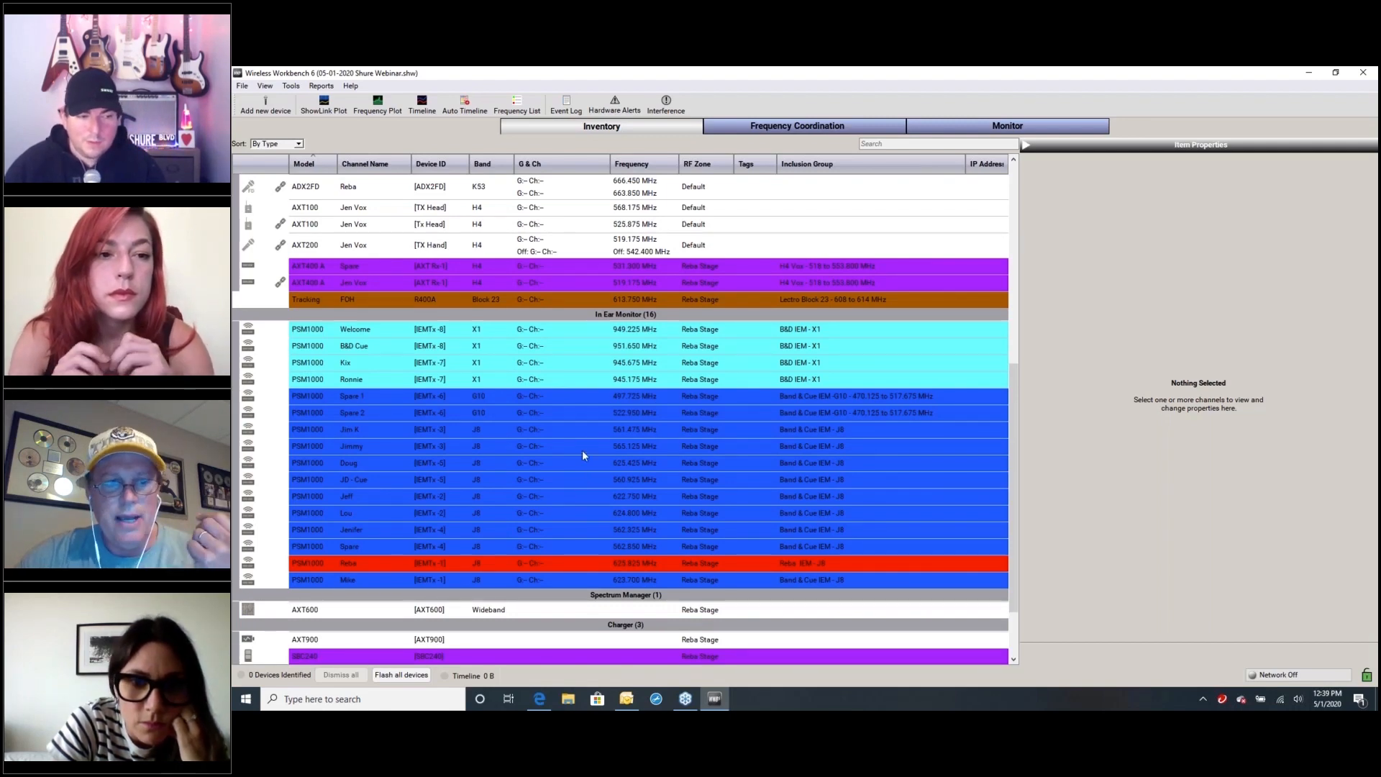
pyautogui.scroll(3, 580, 471)
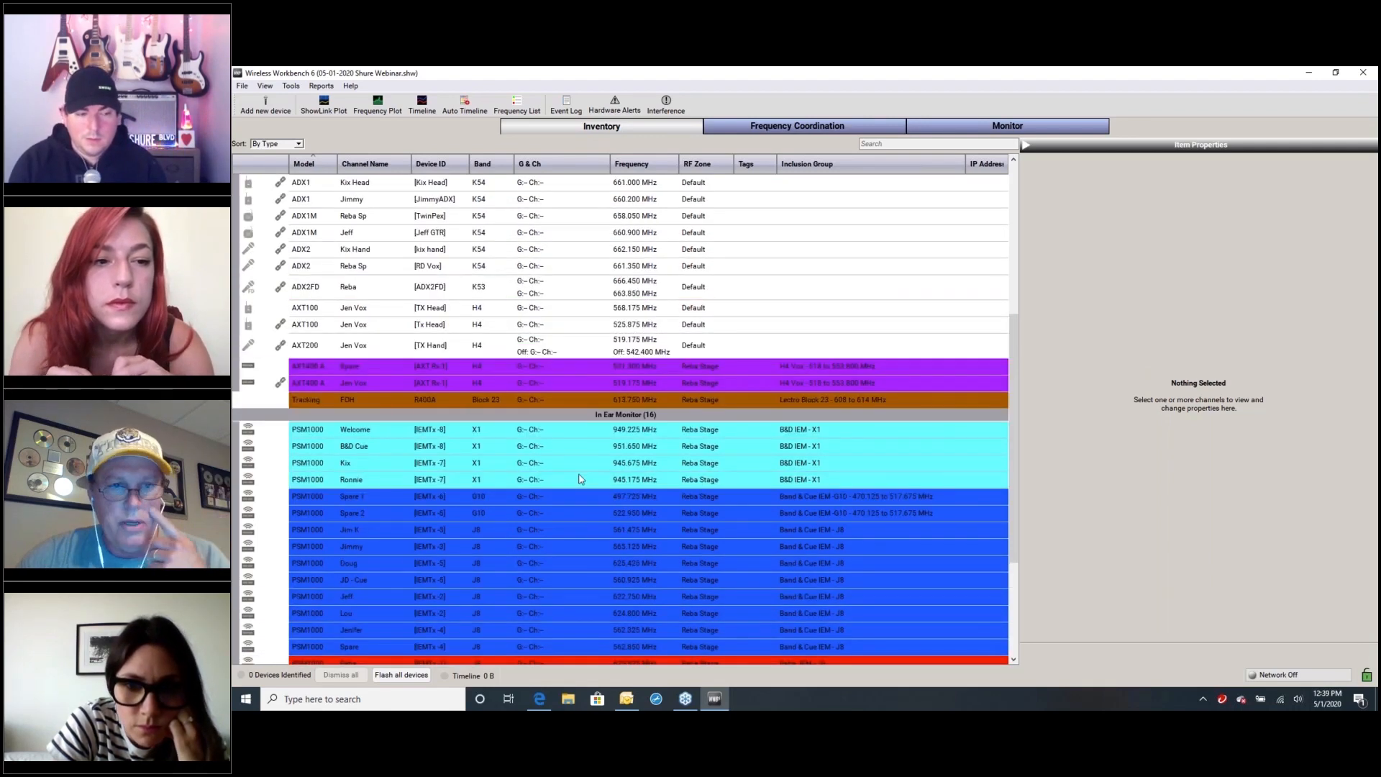
pyautogui.scroll(5, 573, 508)
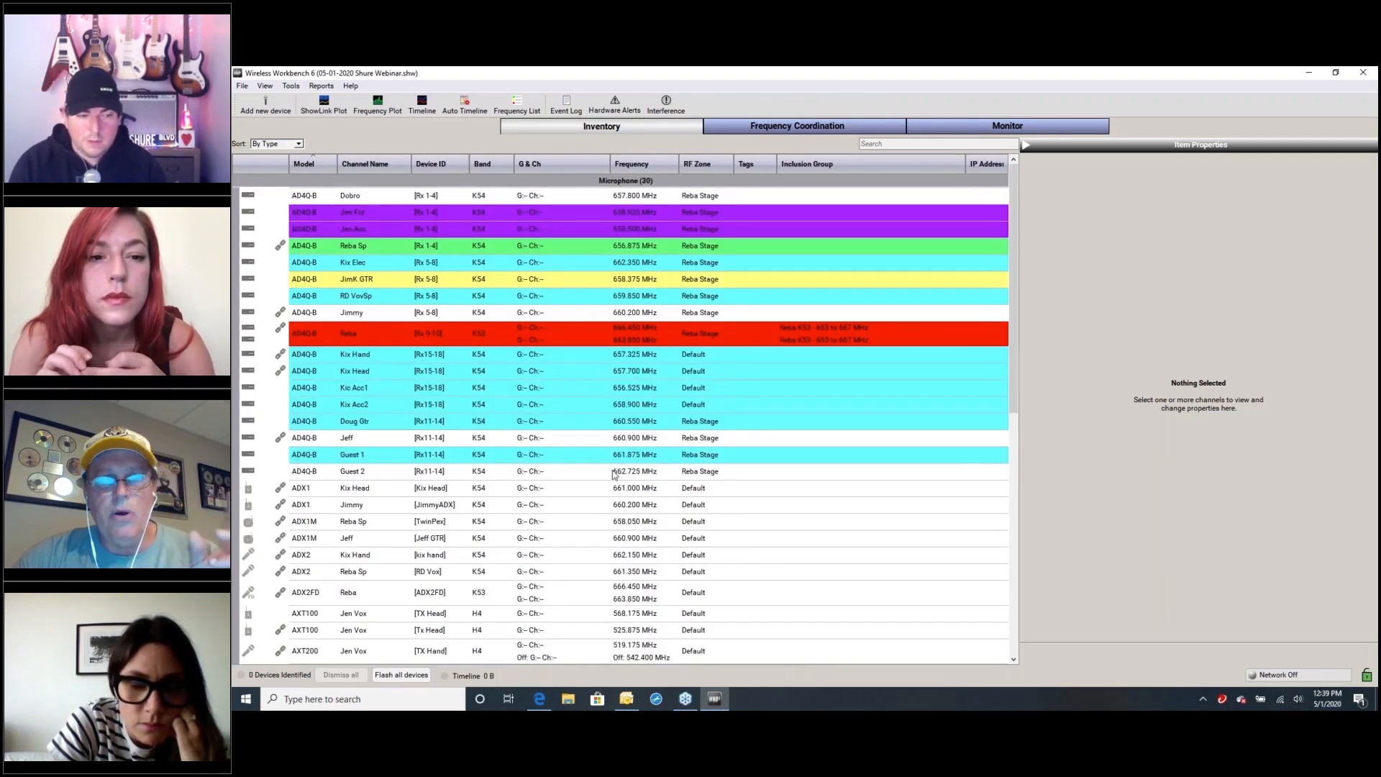
pyautogui.scroll(-6, 581, 518)
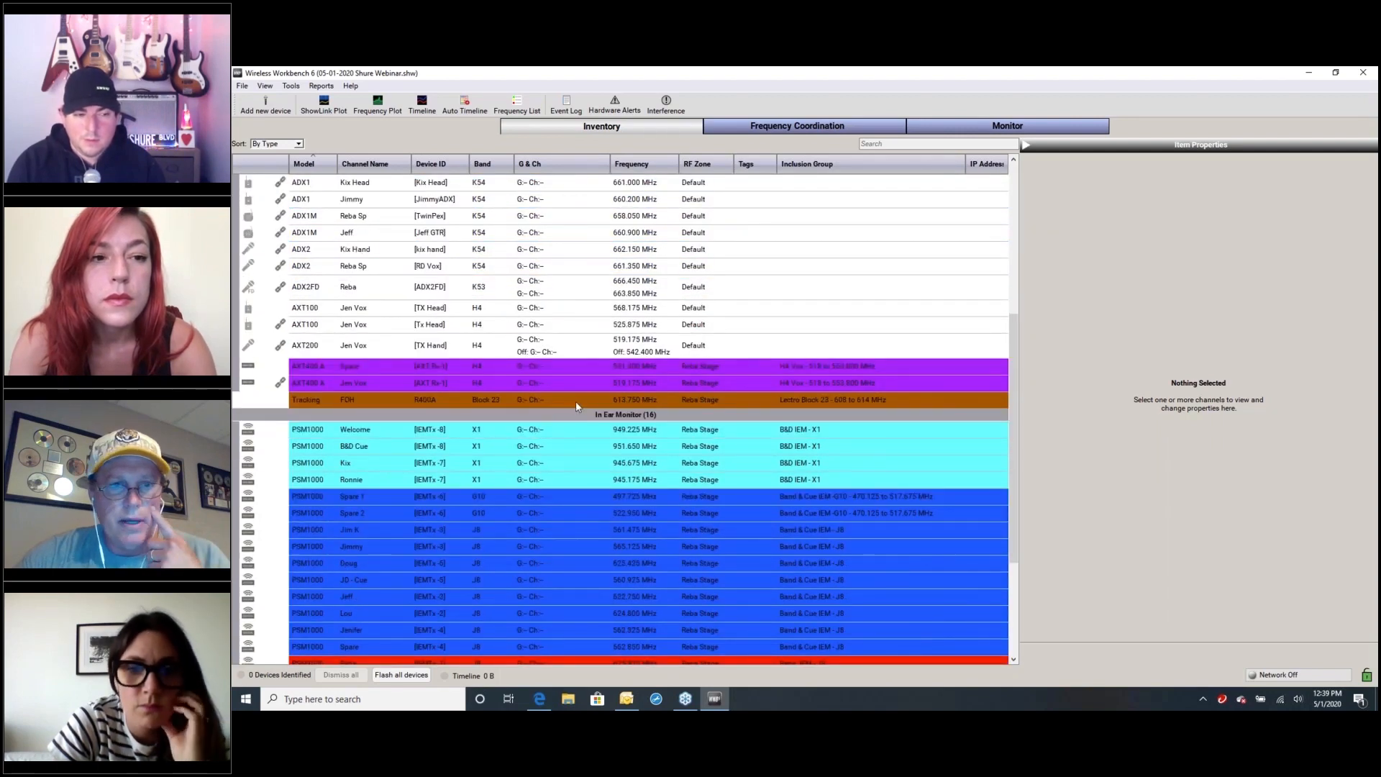
pyautogui.scroll(-4, 582, 479)
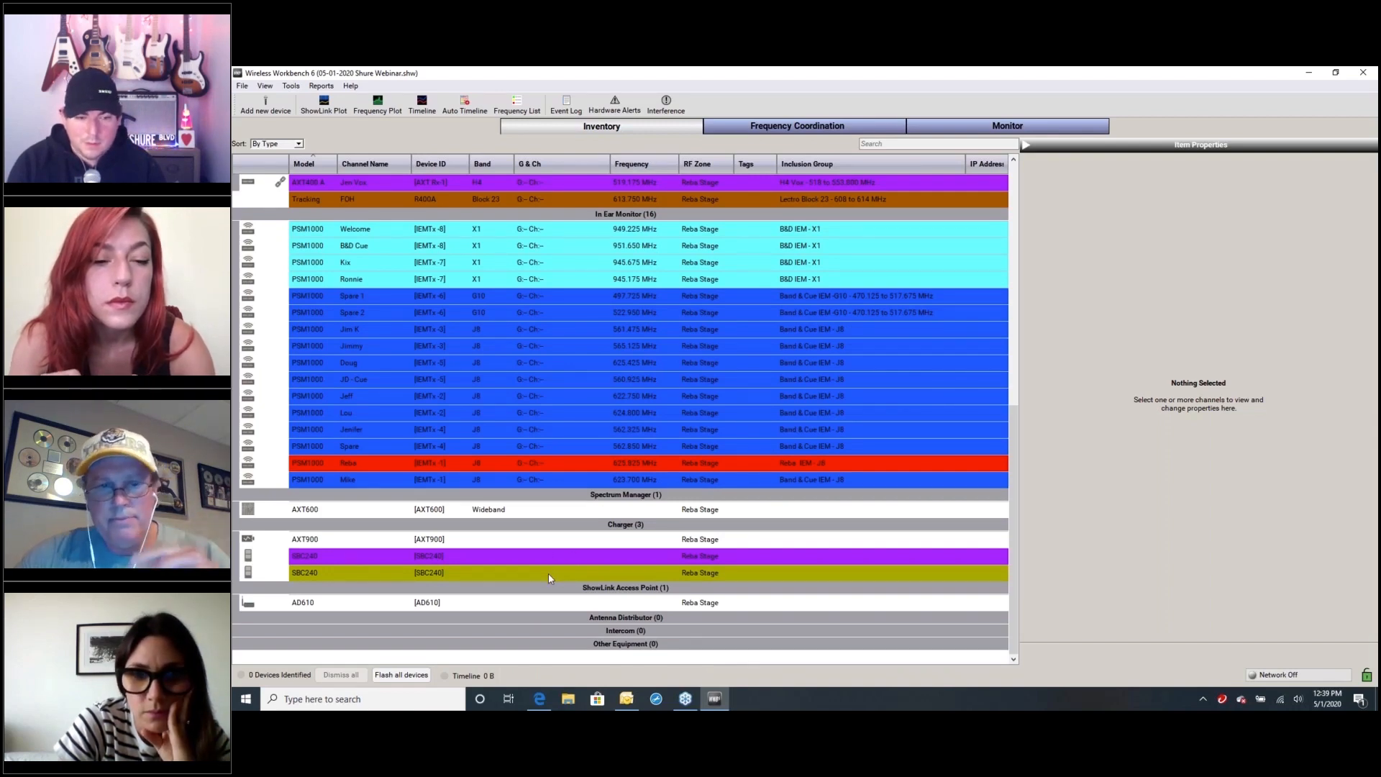
pyautogui.scroll(10, 554, 560)
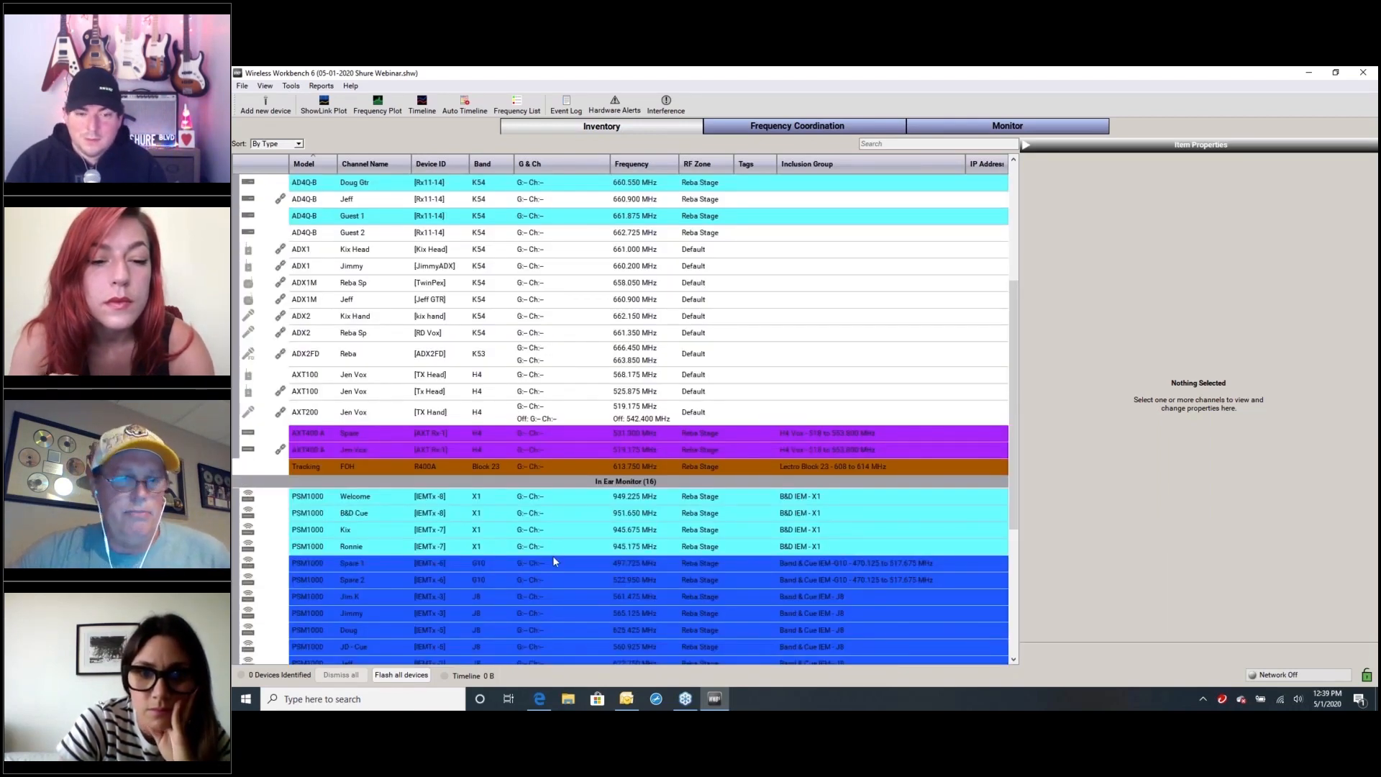
pyautogui.scroll(1, 555, 565)
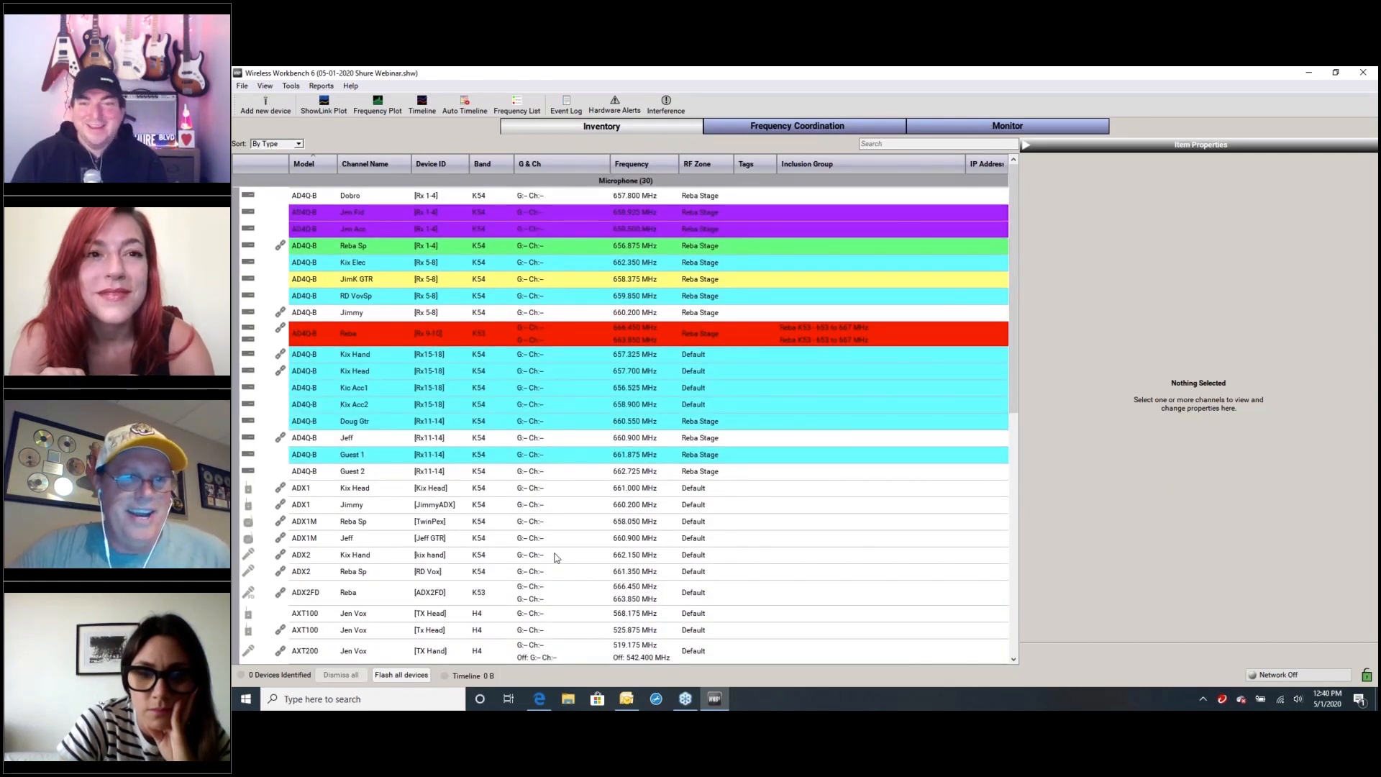
pyautogui.scroll(-2, 555, 558)
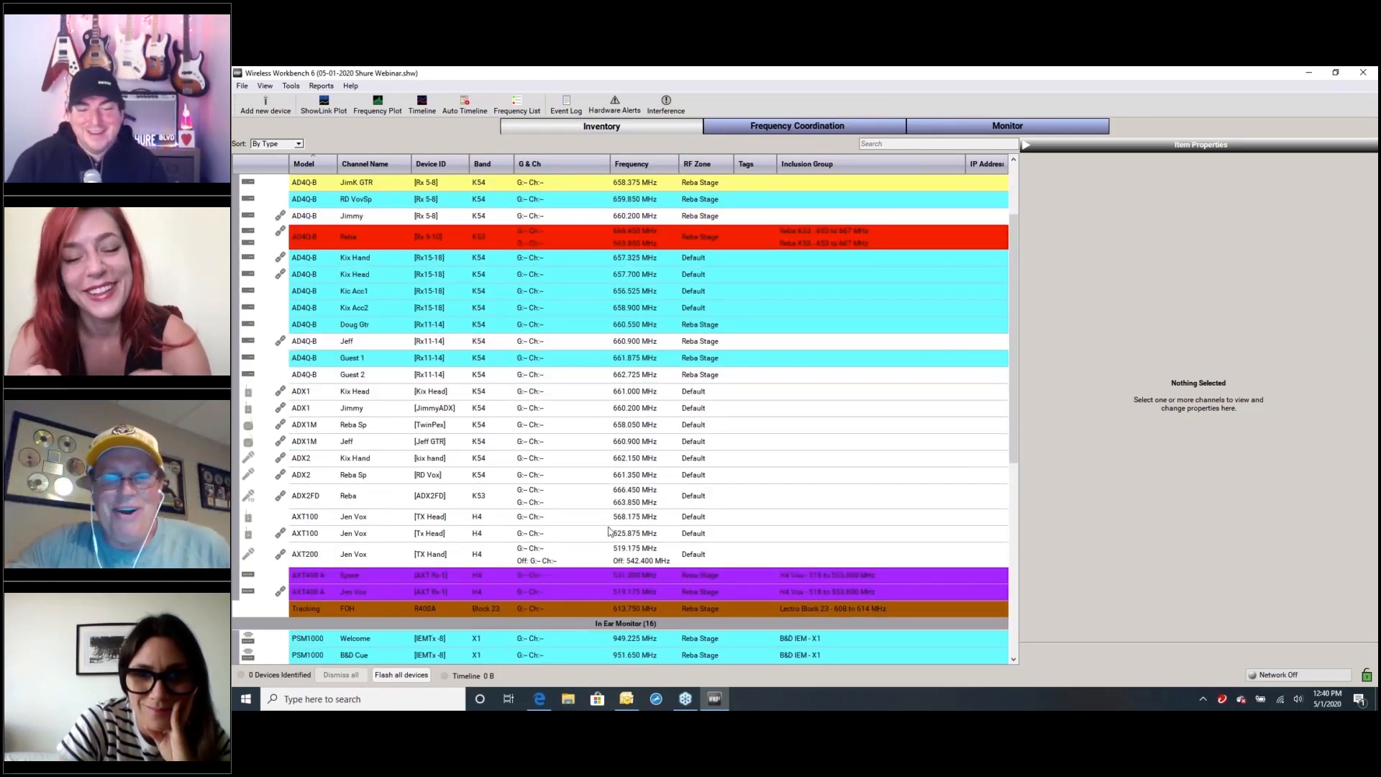
pyautogui.scroll(2, 608, 531)
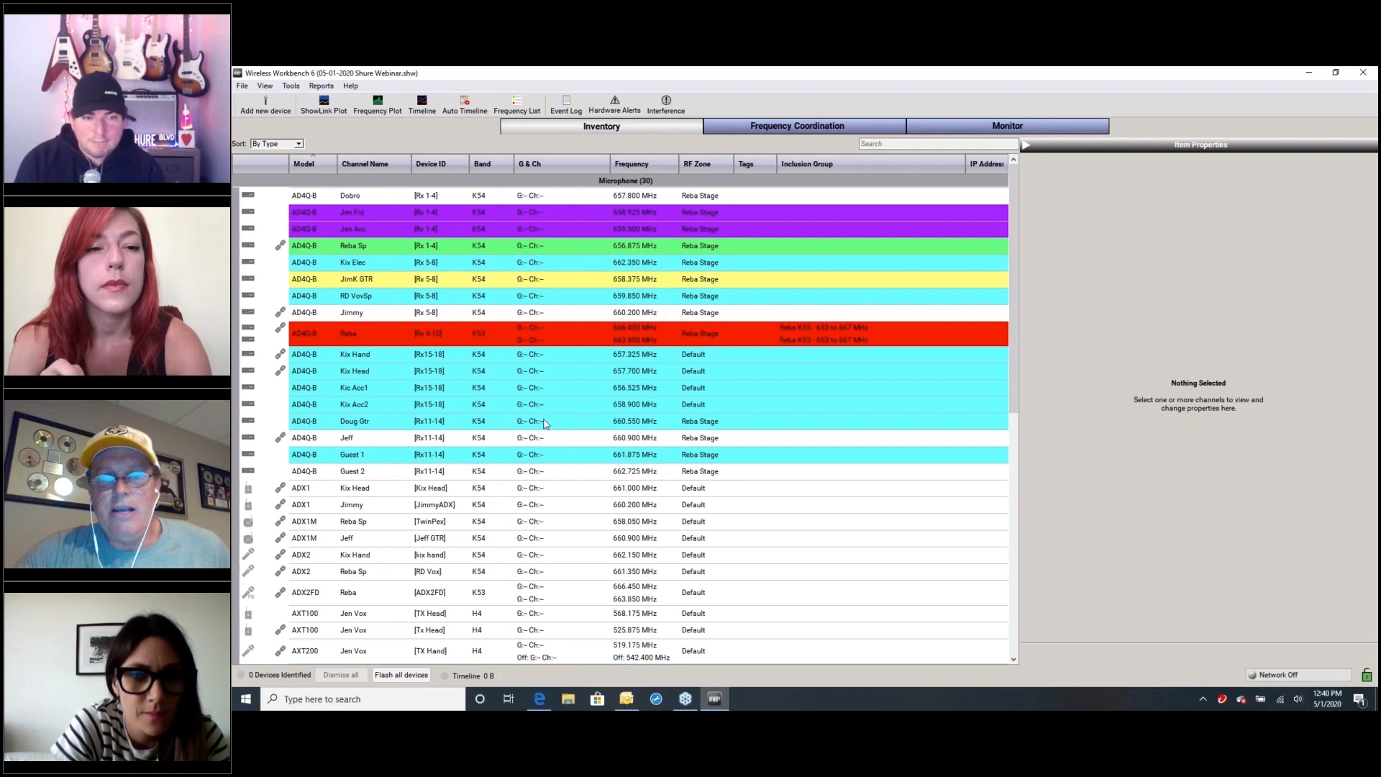
# Open the frequency coordination workspace and enlarge the frequency list area beneath the spectrum plot
pyautogui.click(733, 134)
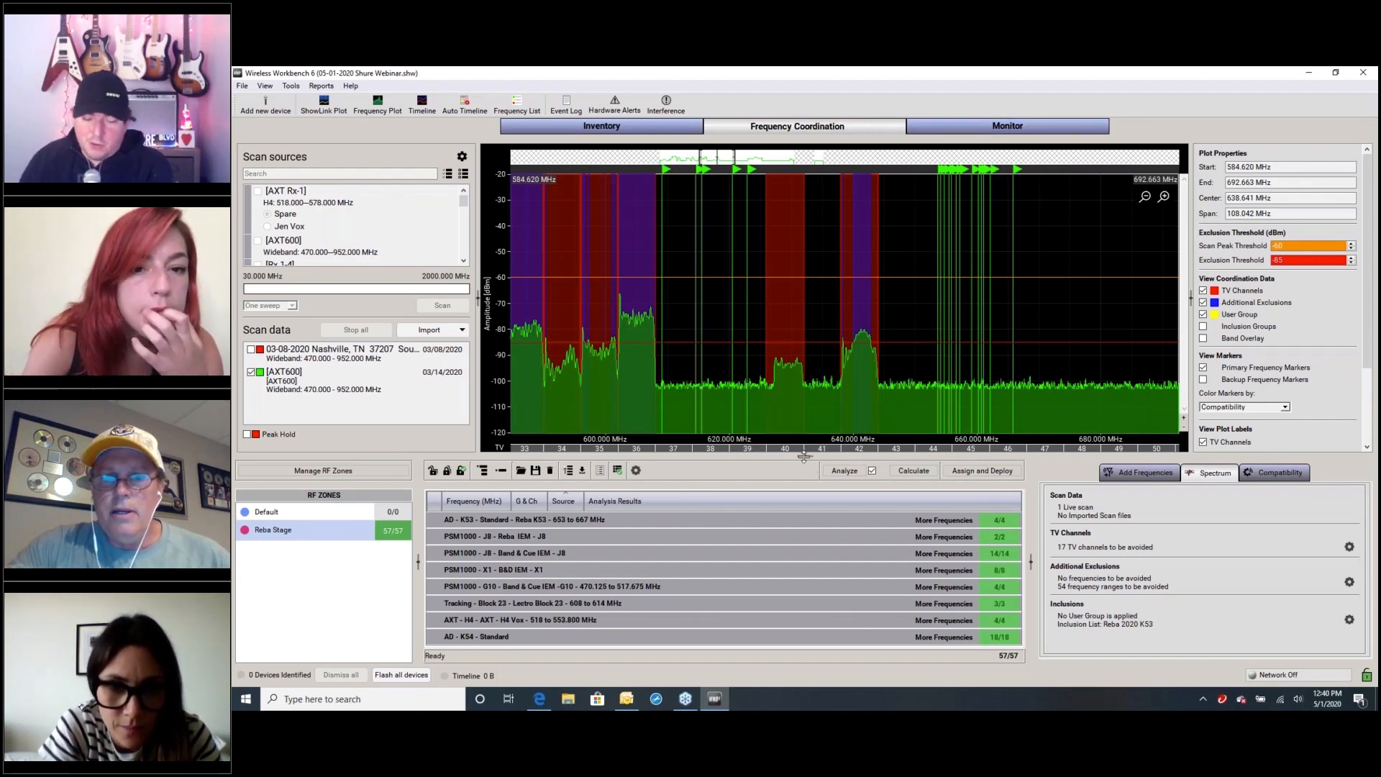
pyautogui.moveTo(805, 459); pyautogui.dragTo(811, 367)
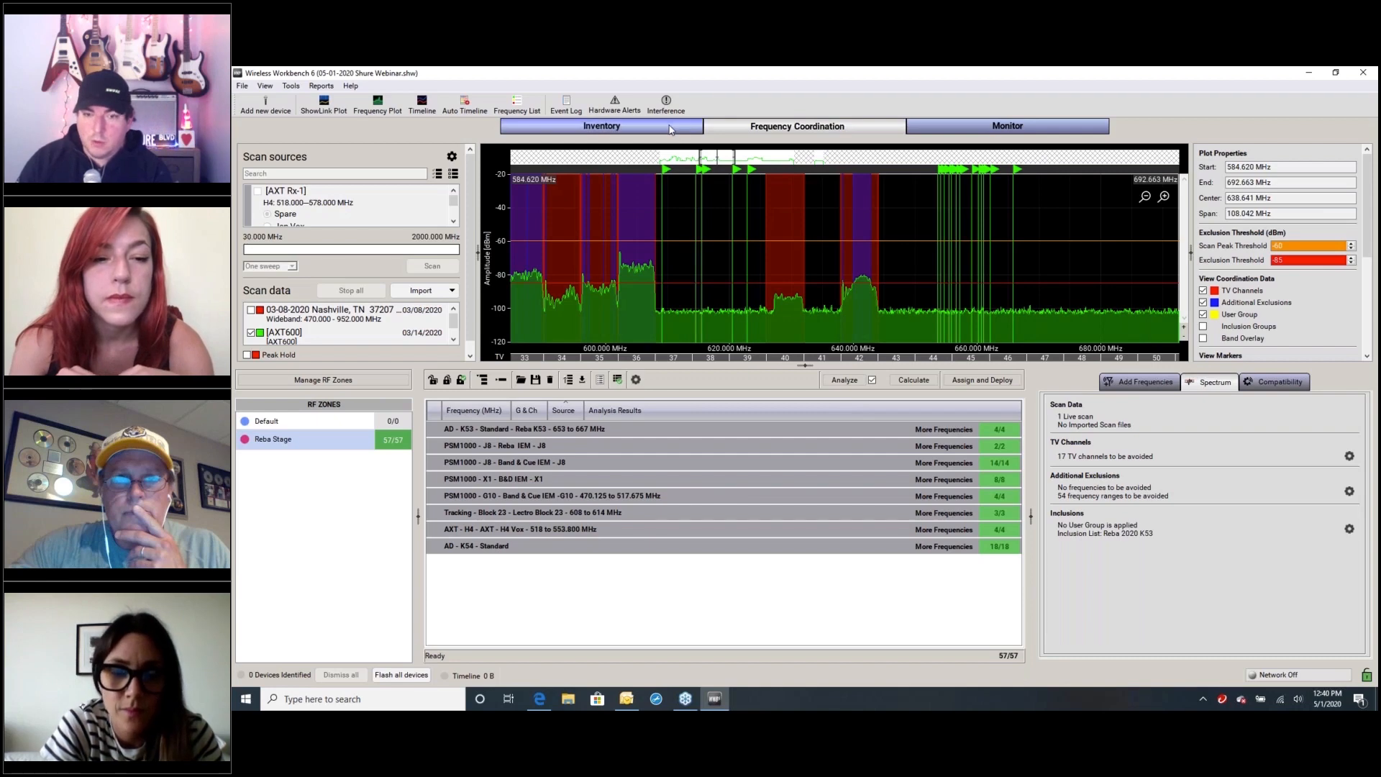
# Return to the device inventory and inspect the in-ear monitor channels, selecting the G10-band Spare 1 and Spare 2
pyautogui.click(602, 126)
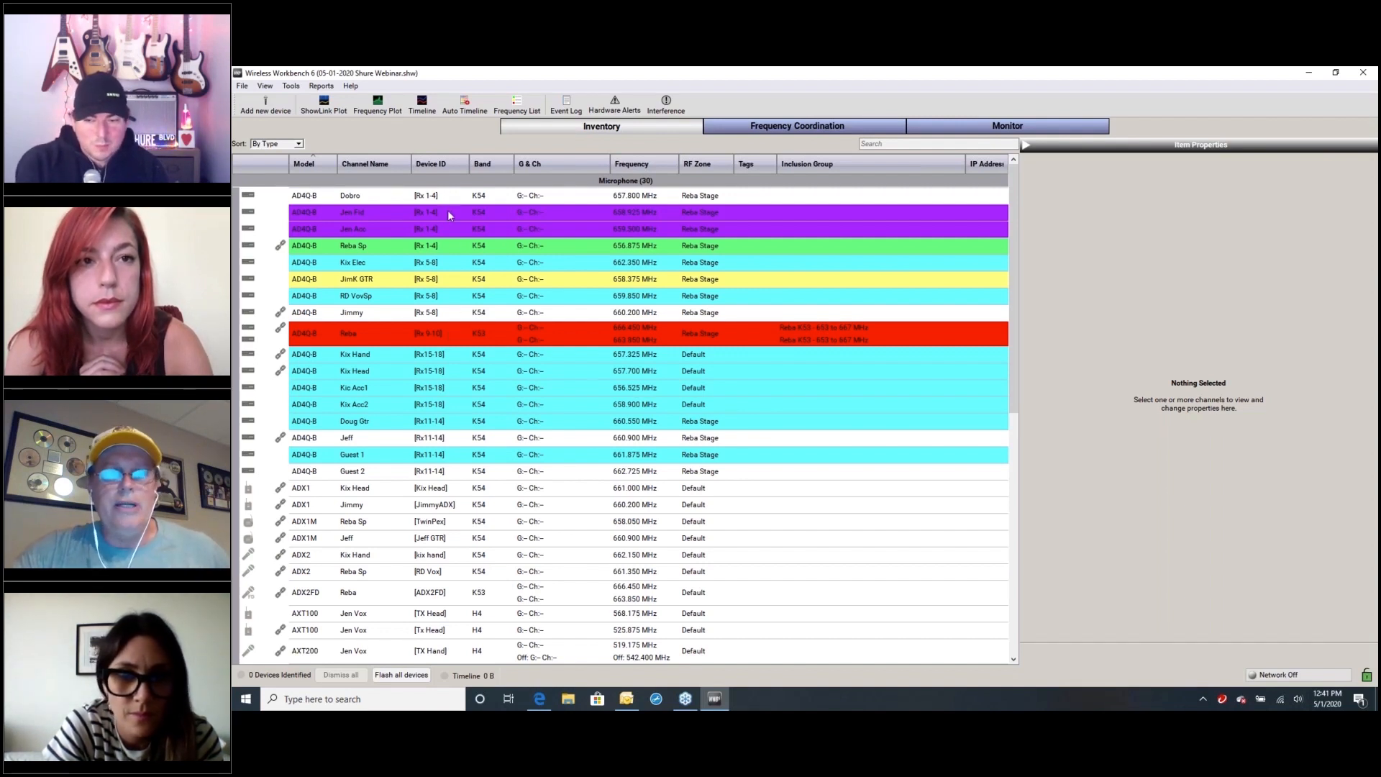
pyautogui.scroll(-3, 480, 277)
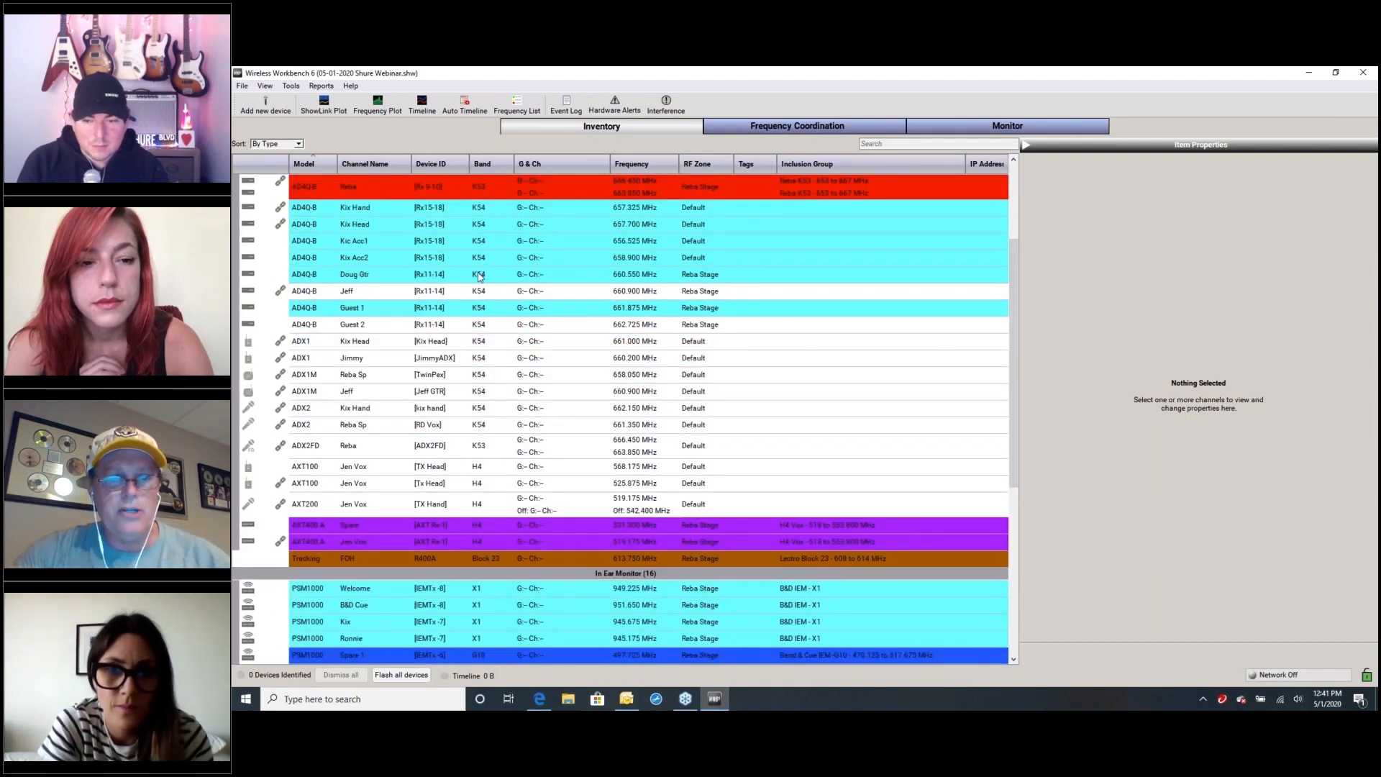
pyautogui.scroll(-6, 480, 277)
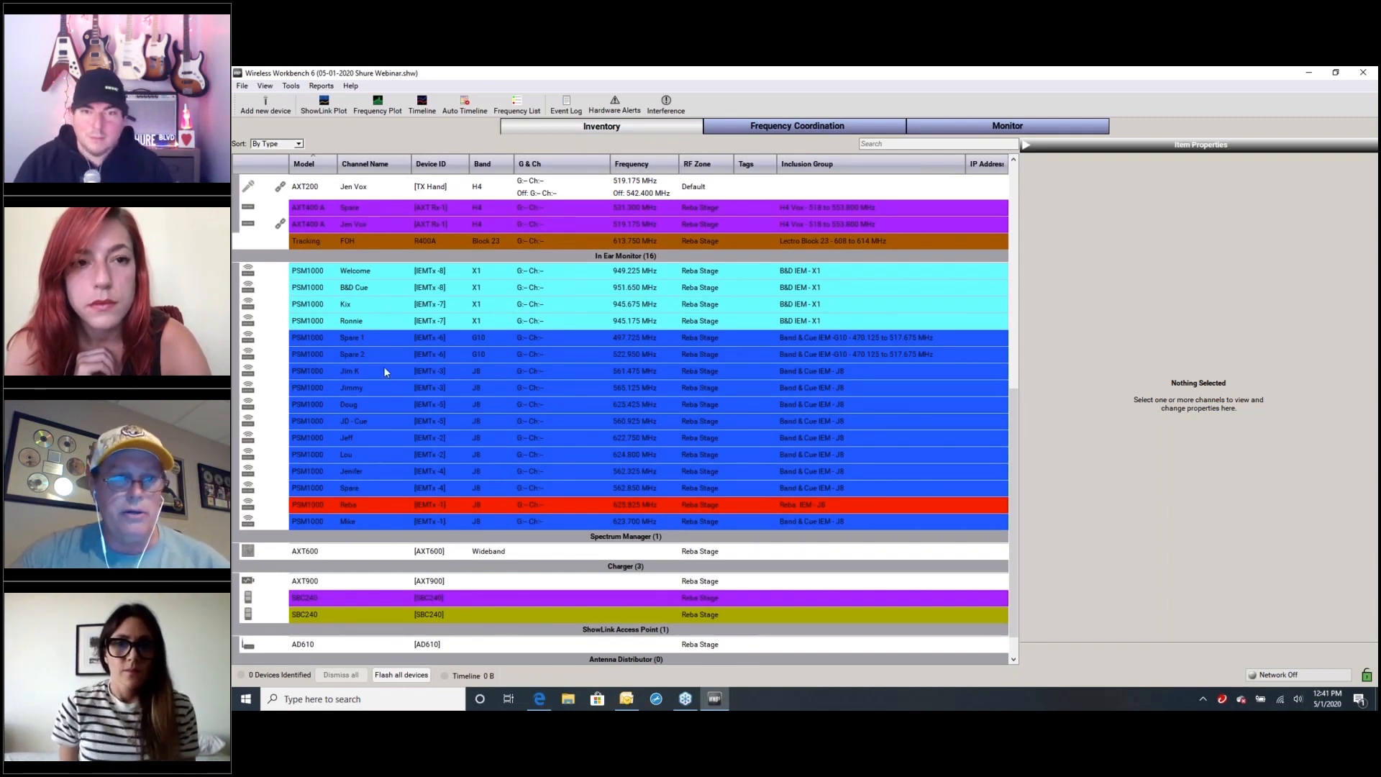
pyautogui.click(369, 339)
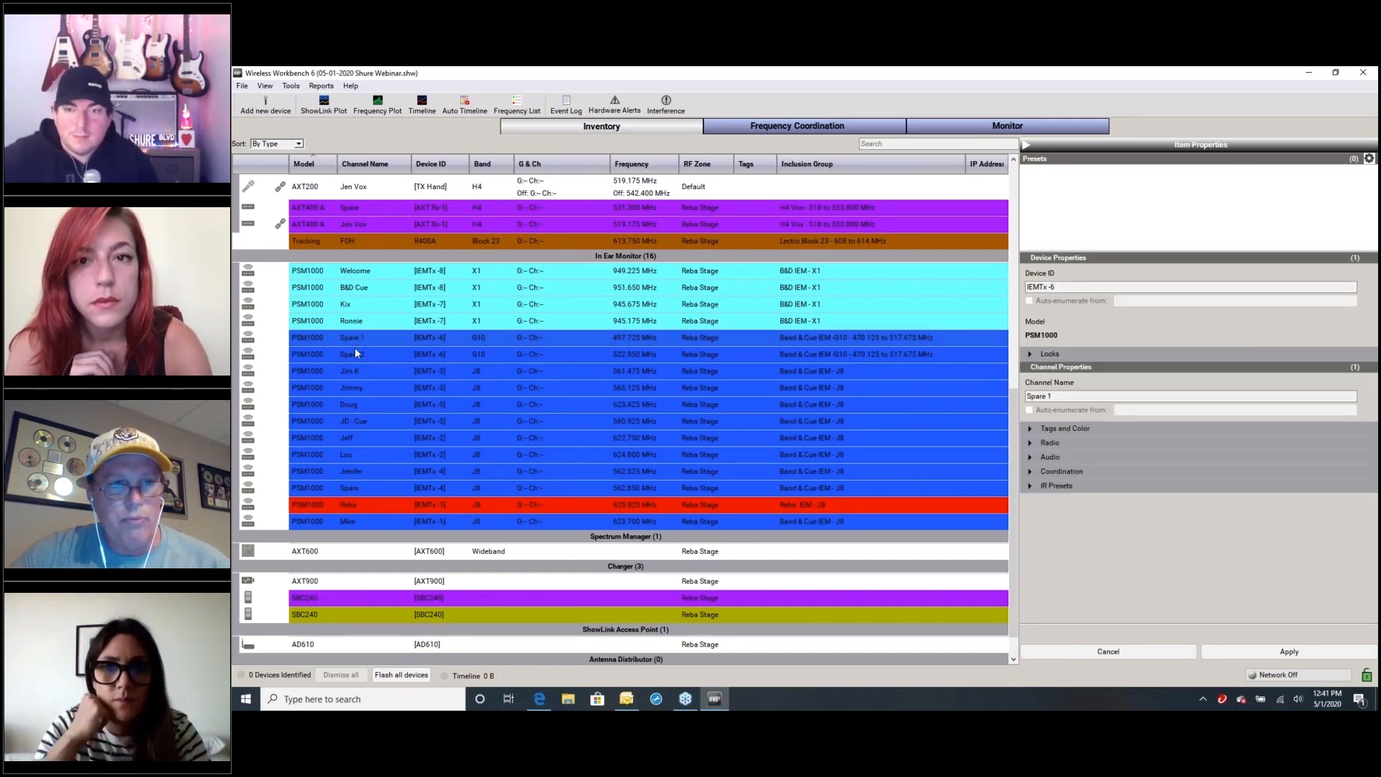
pyautogui.keyDown('shift'); pyautogui.click(356, 352); pyautogui.keyUp('shift')
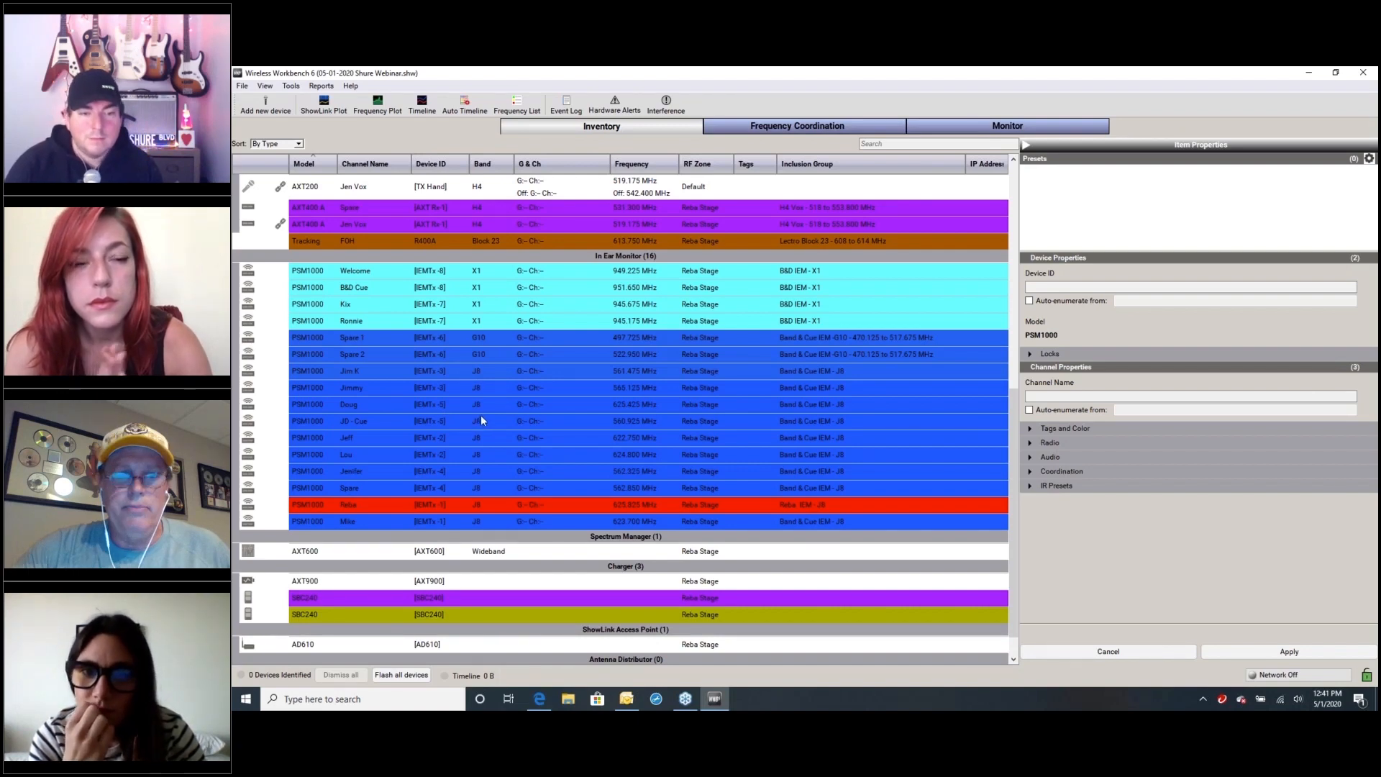
pyautogui.scroll(-1, 481, 417)
pyautogui.scroll(5, 480, 416)
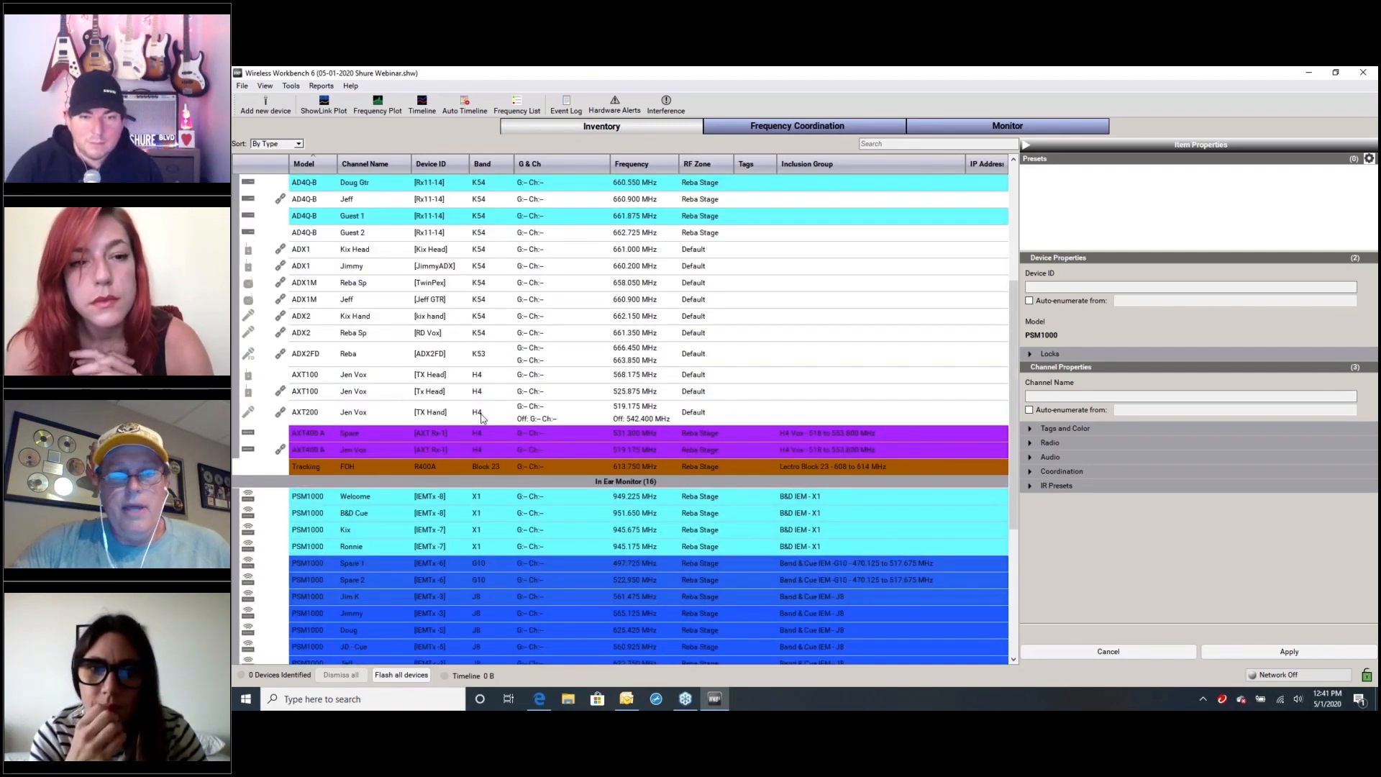
pyautogui.scroll(4, 481, 417)
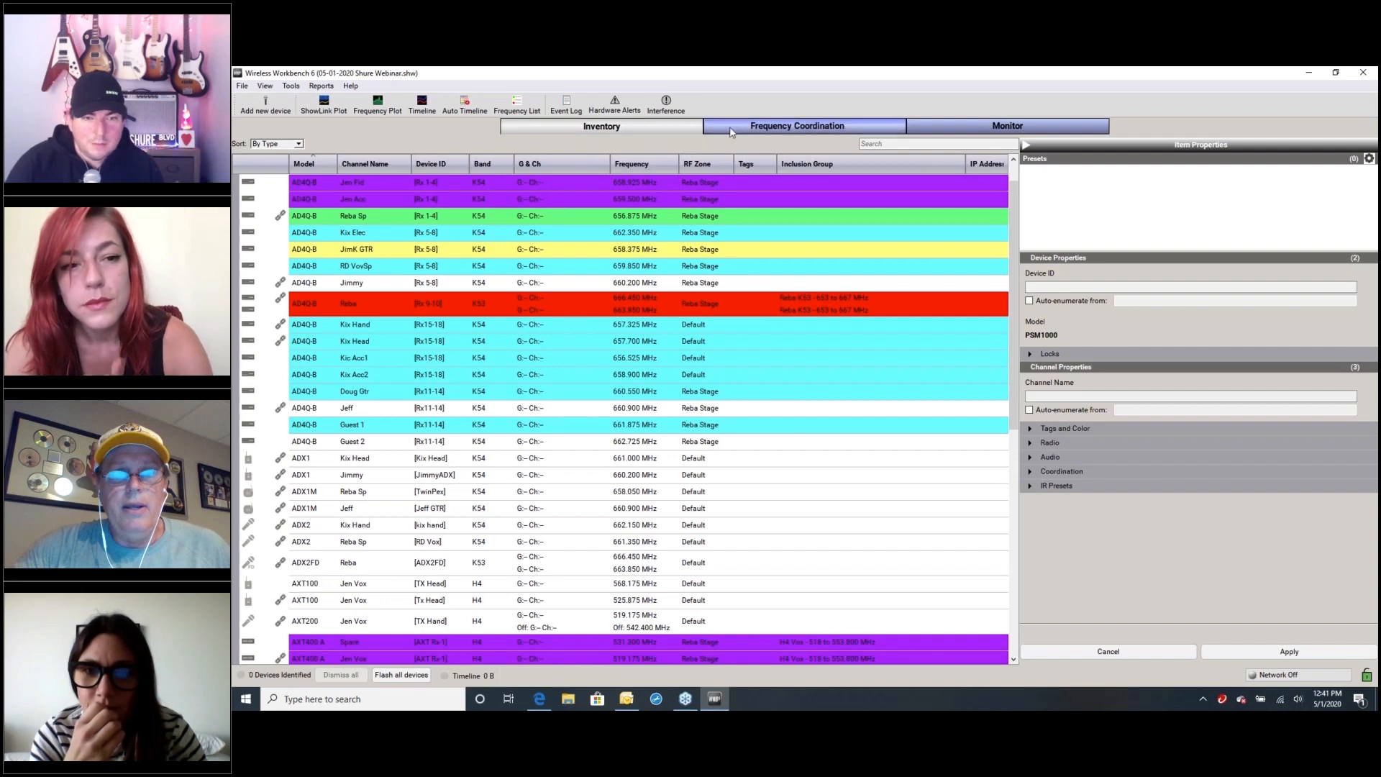
# Go back to frequency coordination and check the scan settings of the scanning devices without changing them
pyautogui.click(732, 129)
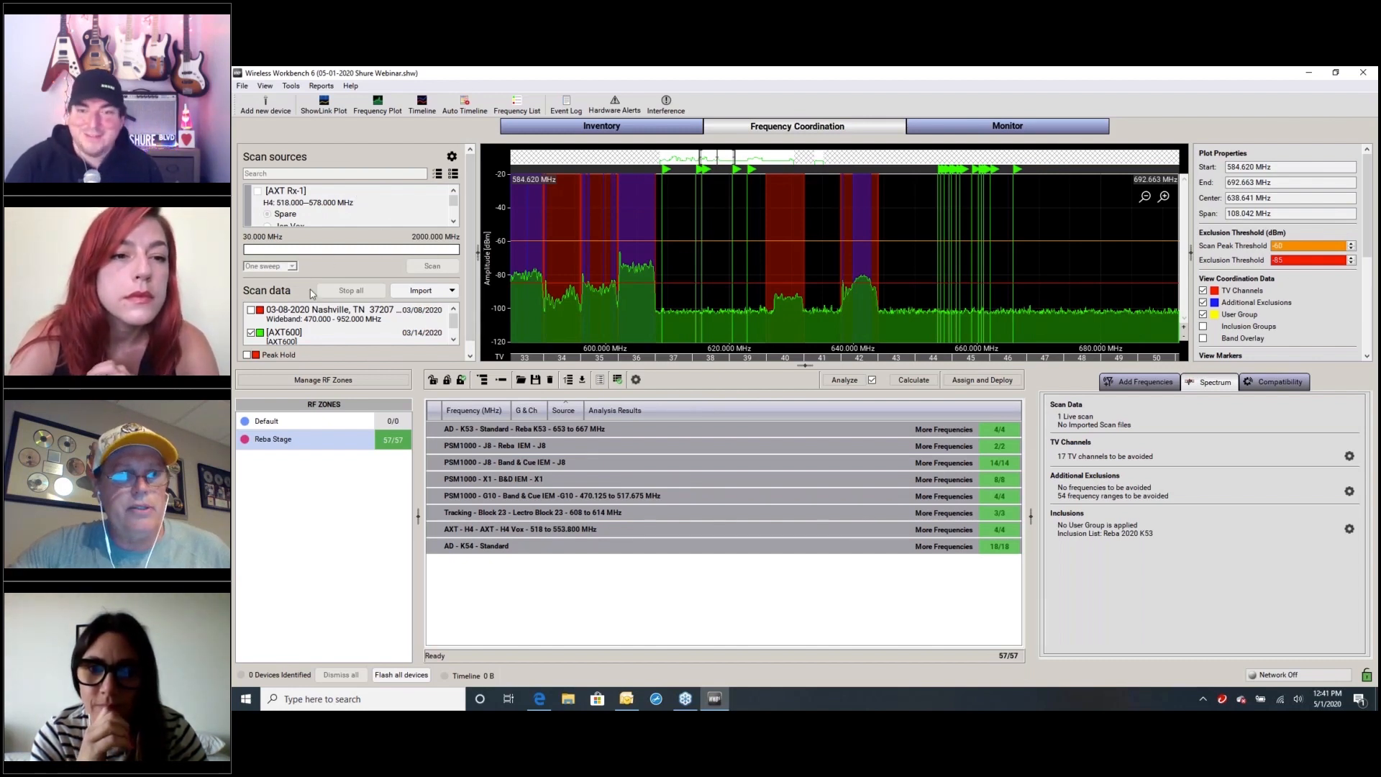
pyautogui.click(452, 157)
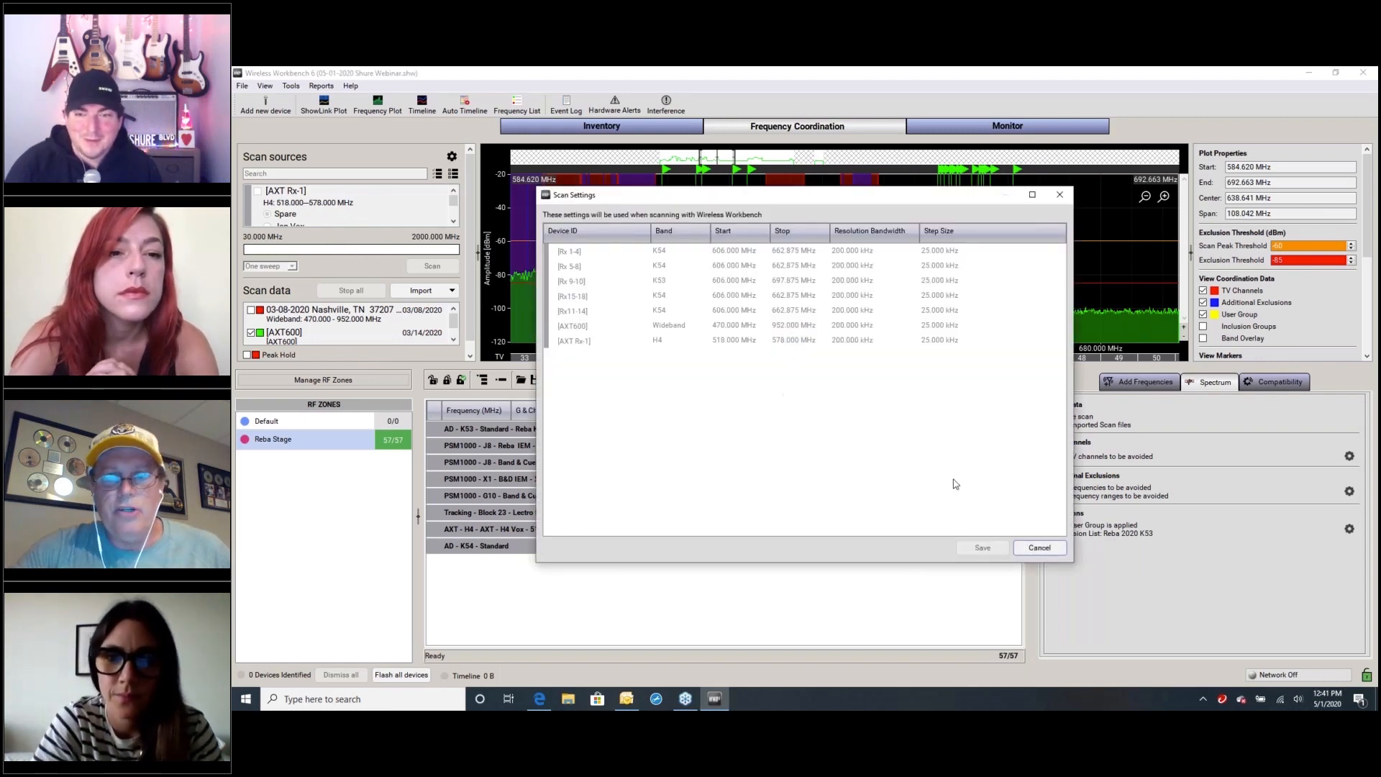
pyautogui.click(1039, 548)
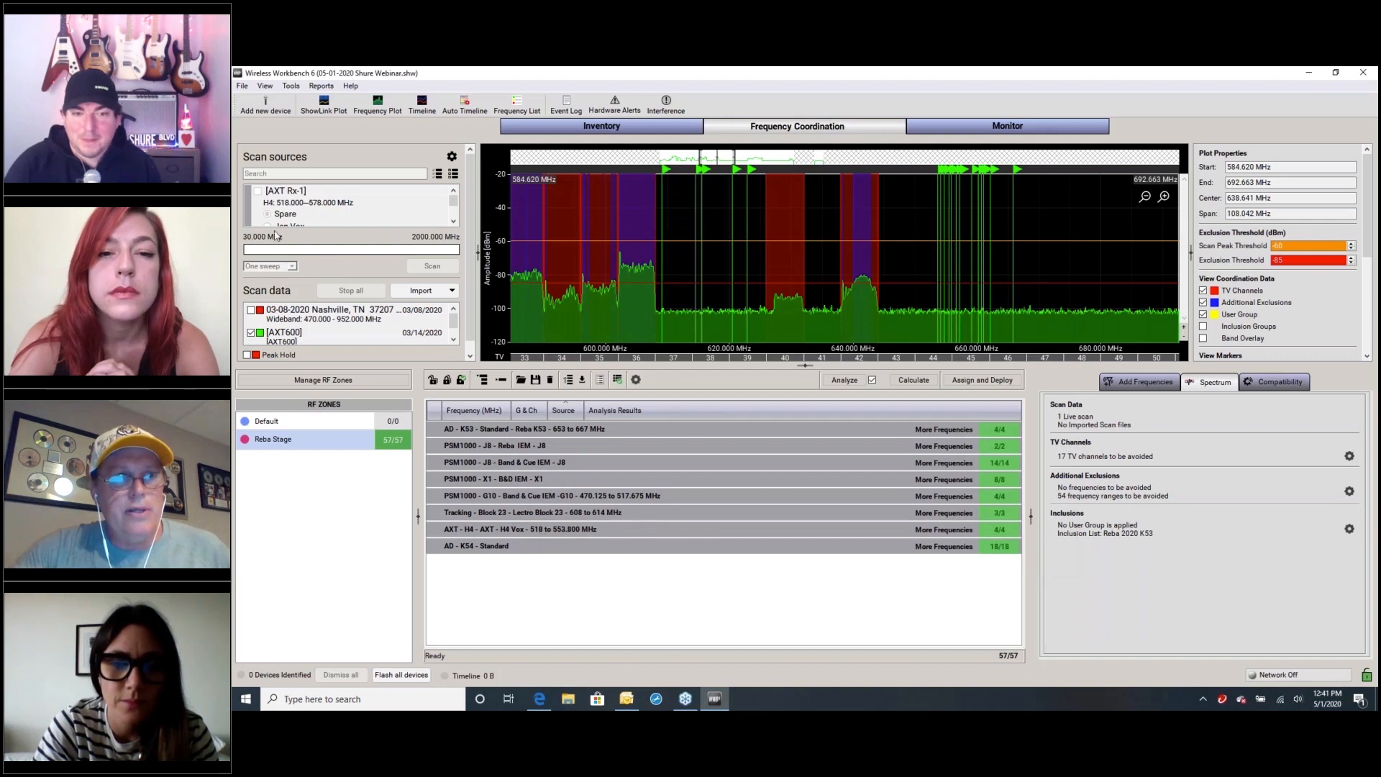
pyautogui.moveTo(454, 200)
pyautogui.mouseDown()
pyautogui.moveTo(459, 228)
pyautogui.moveTo(453, 192)
pyautogui.mouseUp()
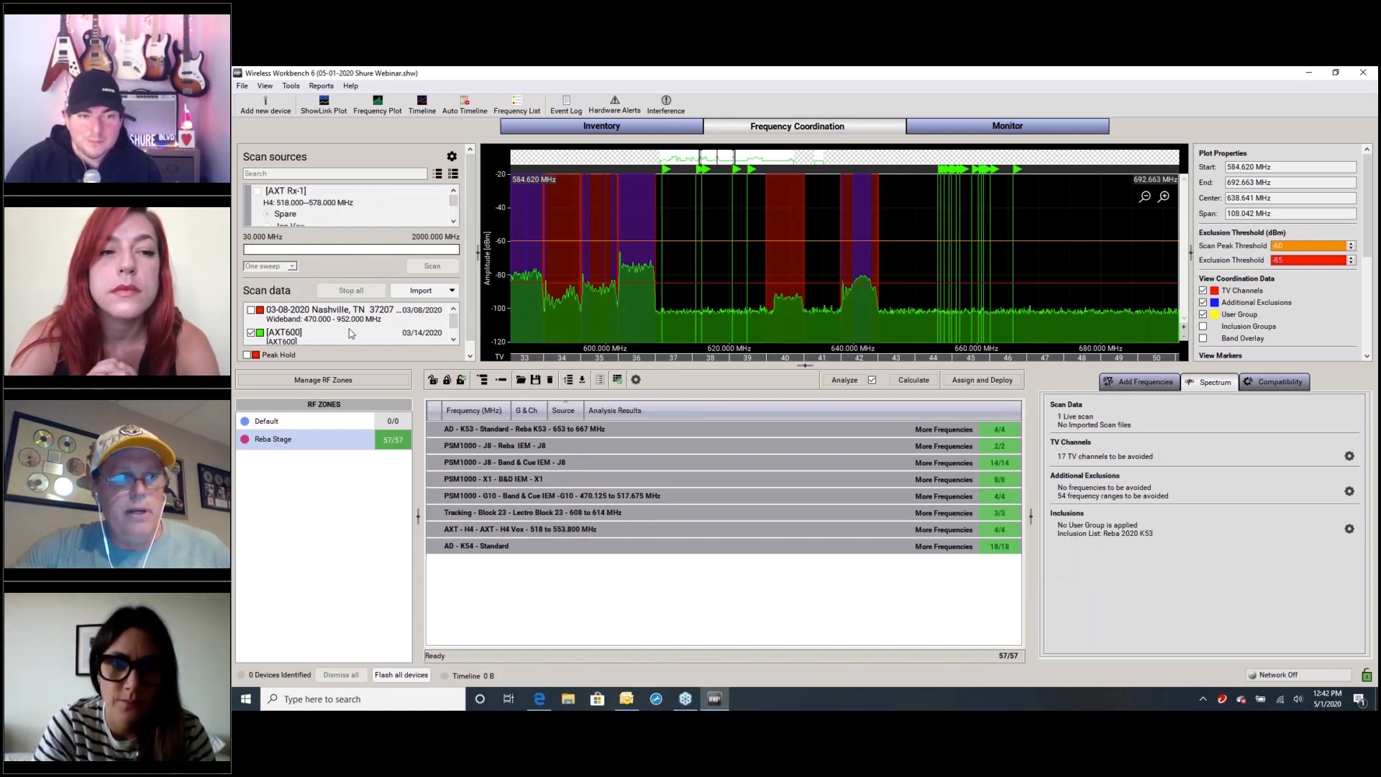
# Compare the 03-08-2020 Nashville scan with the AXT600 scan on the spectrum plot, leaving only the AXT600 scan enabled
pyautogui.moveTo(469, 316); pyautogui.dragTo(469, 330)
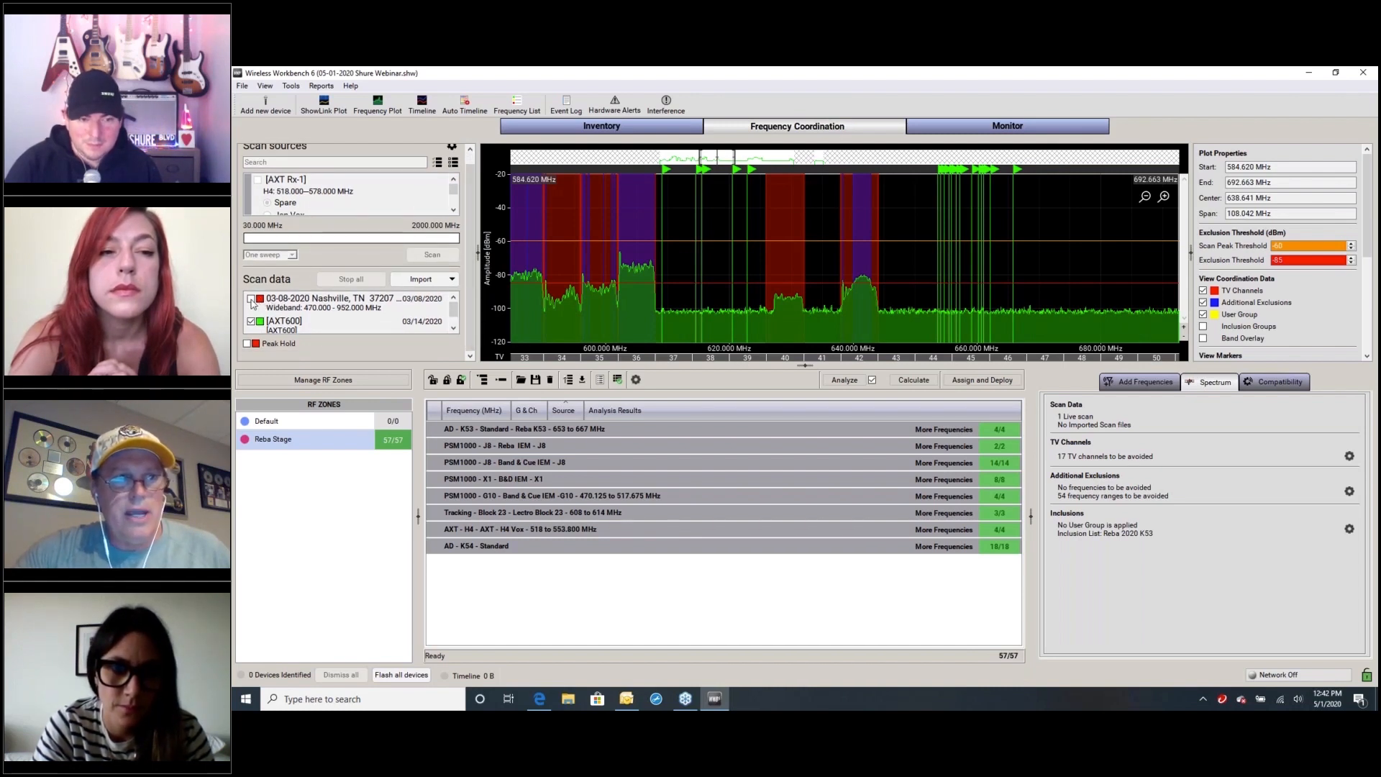
pyautogui.click(251, 298)
pyautogui.click(252, 322)
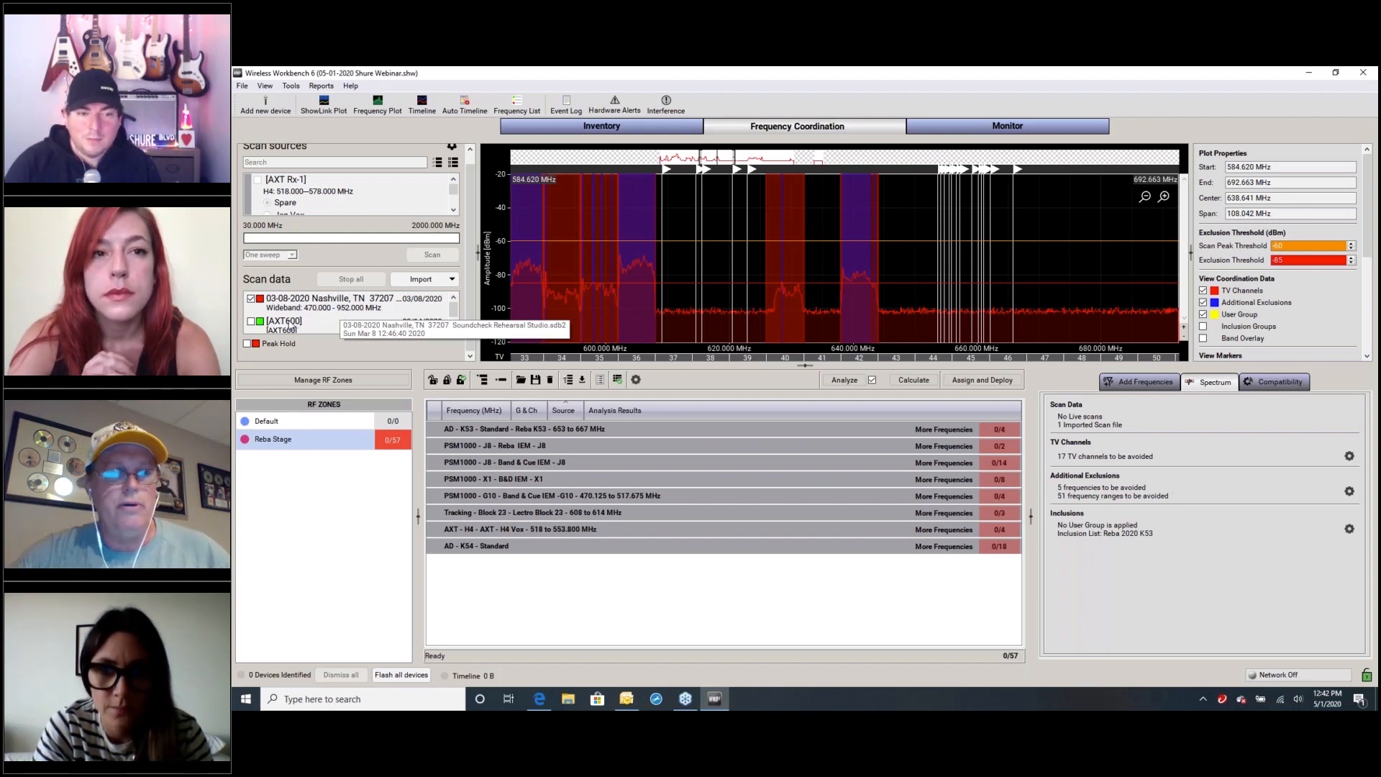
pyautogui.click(250, 321)
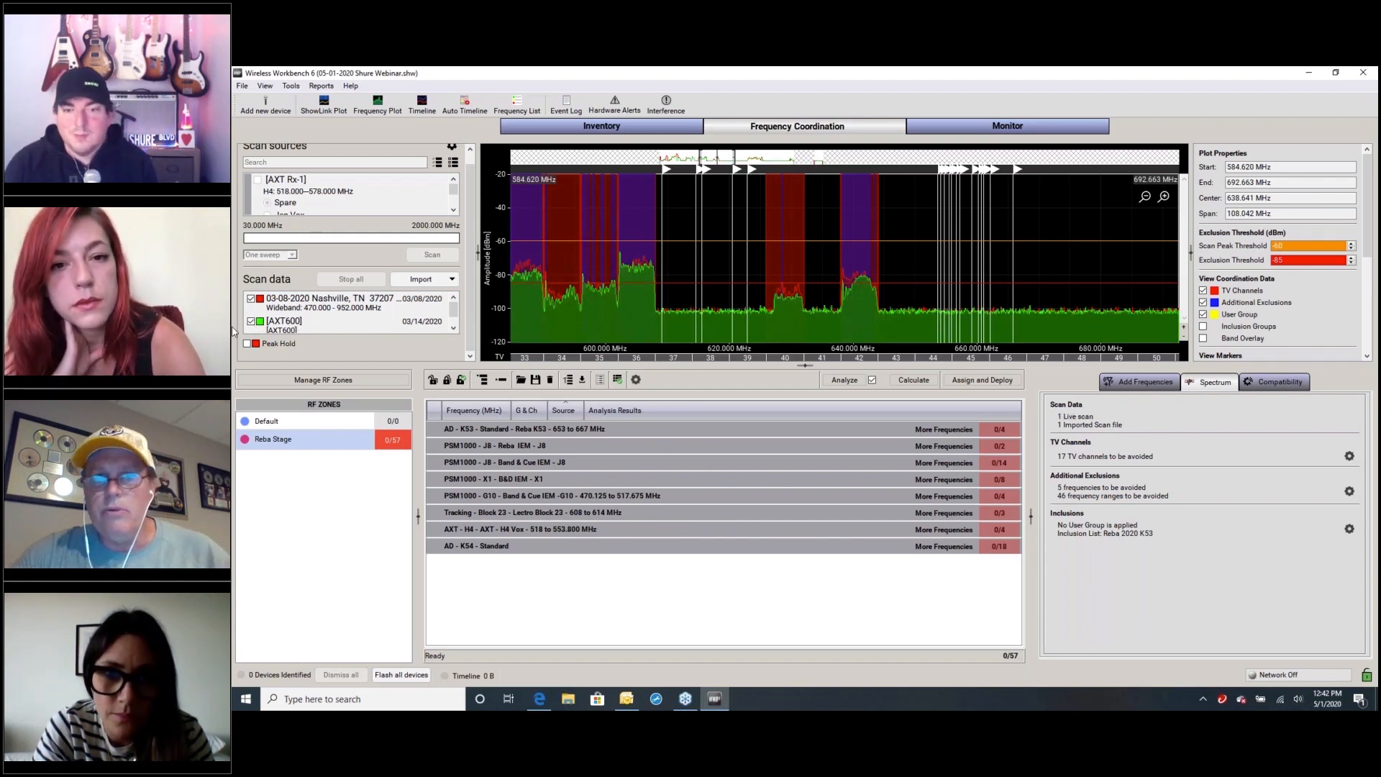
pyautogui.click(251, 300)
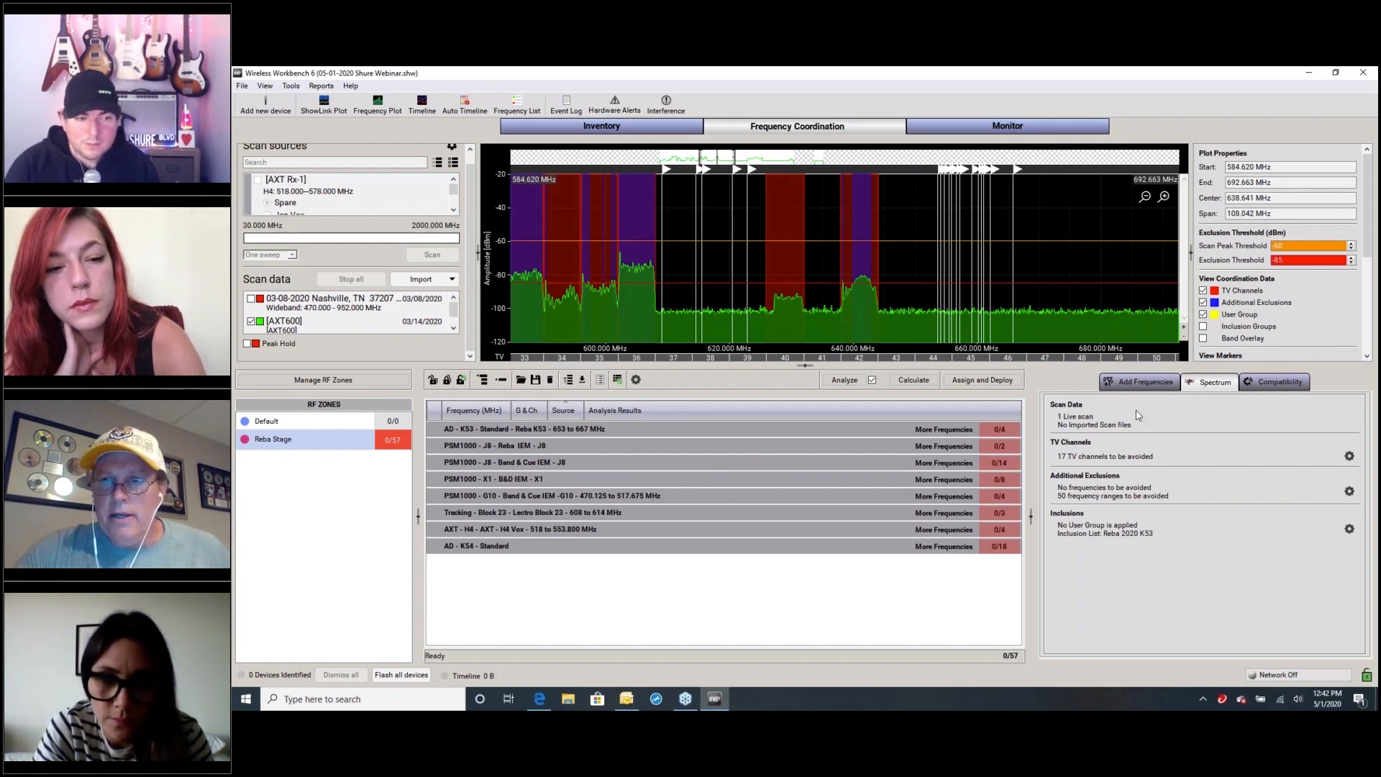
# View the options for bringing inventory frequencies into the coordination workspace and close them without adding any
pyautogui.click(1141, 383)
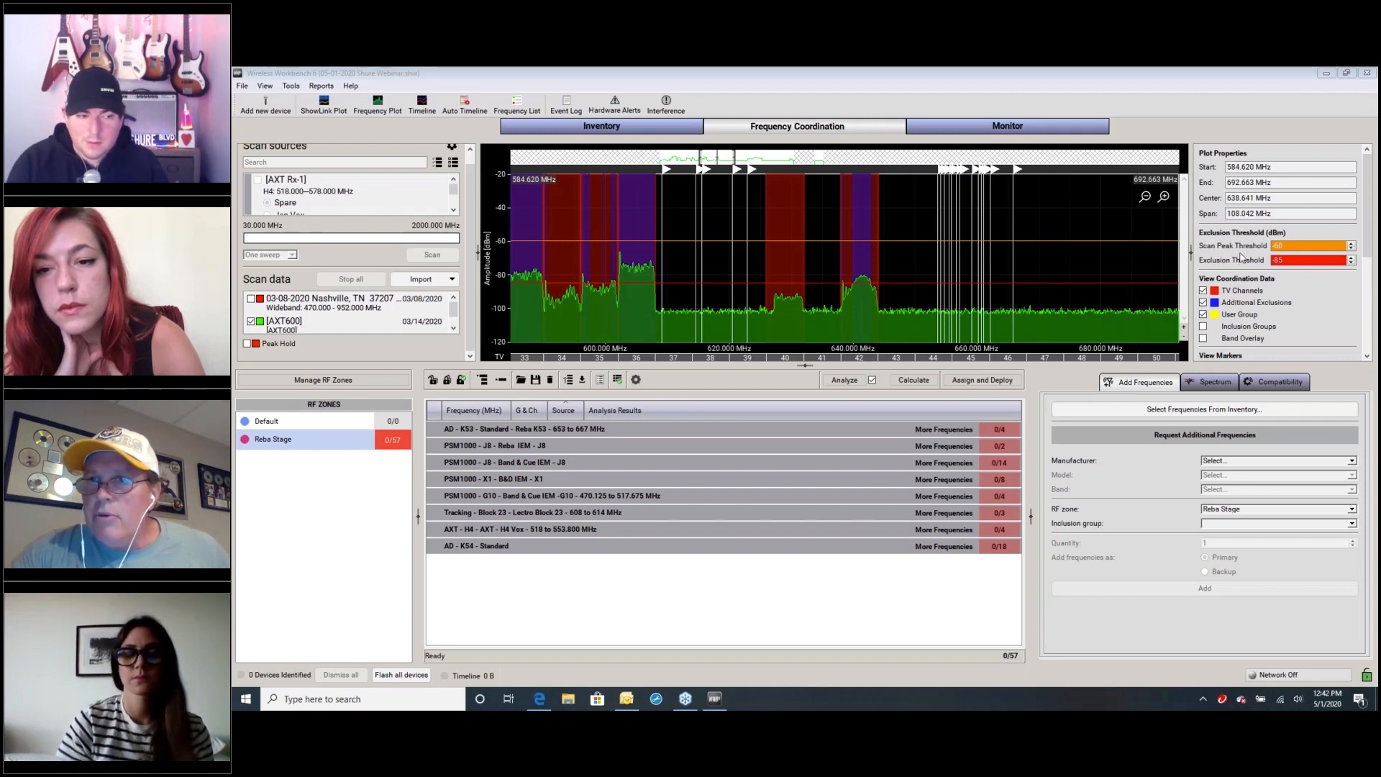
pyautogui.click(1166, 409)
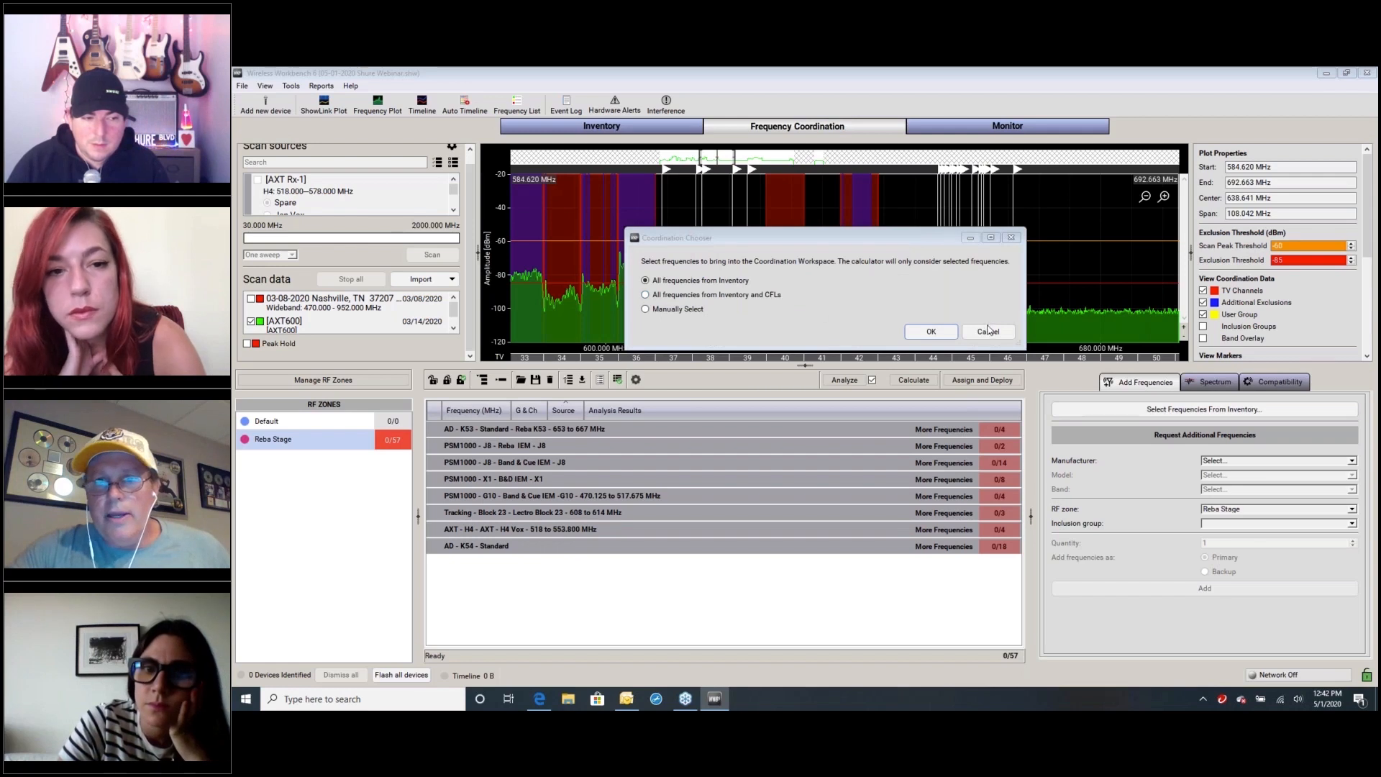
pyautogui.click(988, 331)
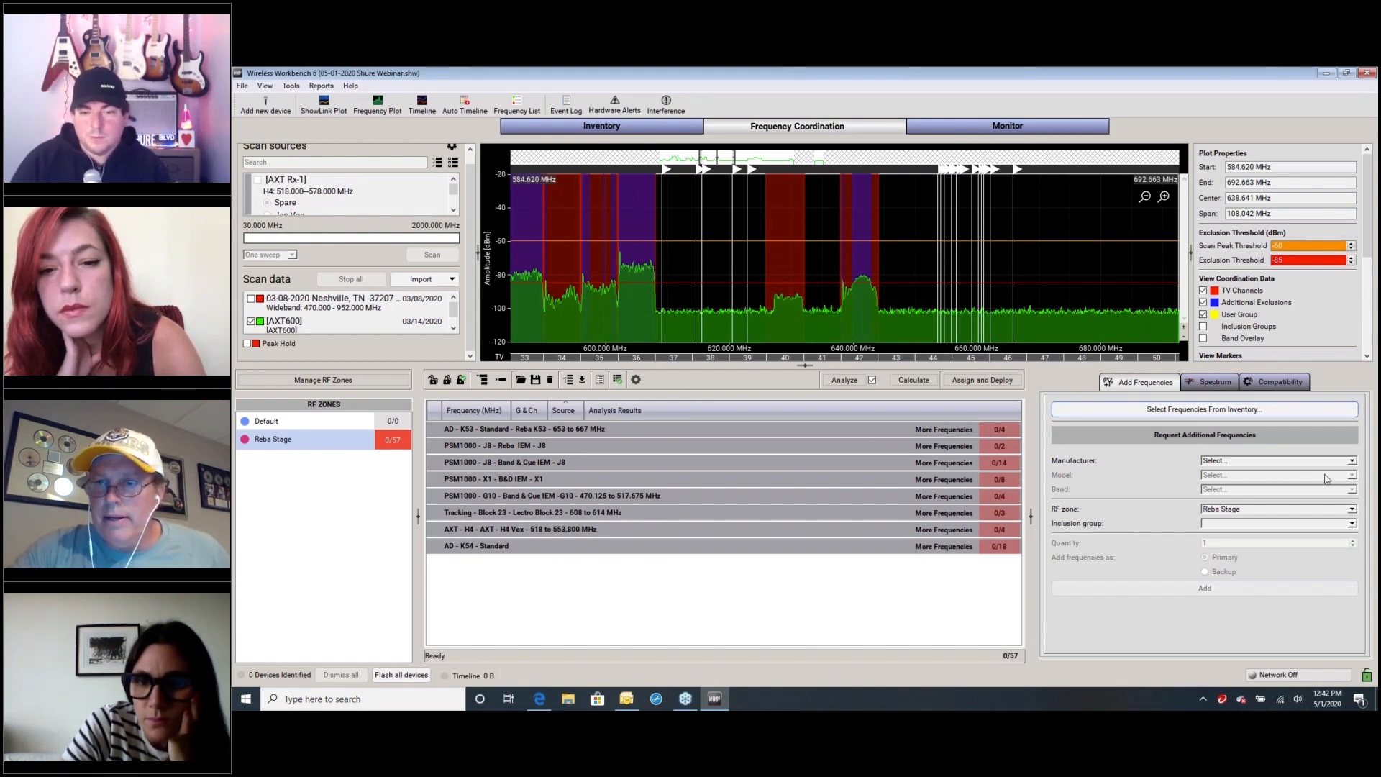
# Set up an additional-frequency request for Shure AD4Q-B in band K53, using the inclusion group Reba K53 - 653 to 667 MHz
pyautogui.click(1352, 461)
pyautogui.click(1342, 472)
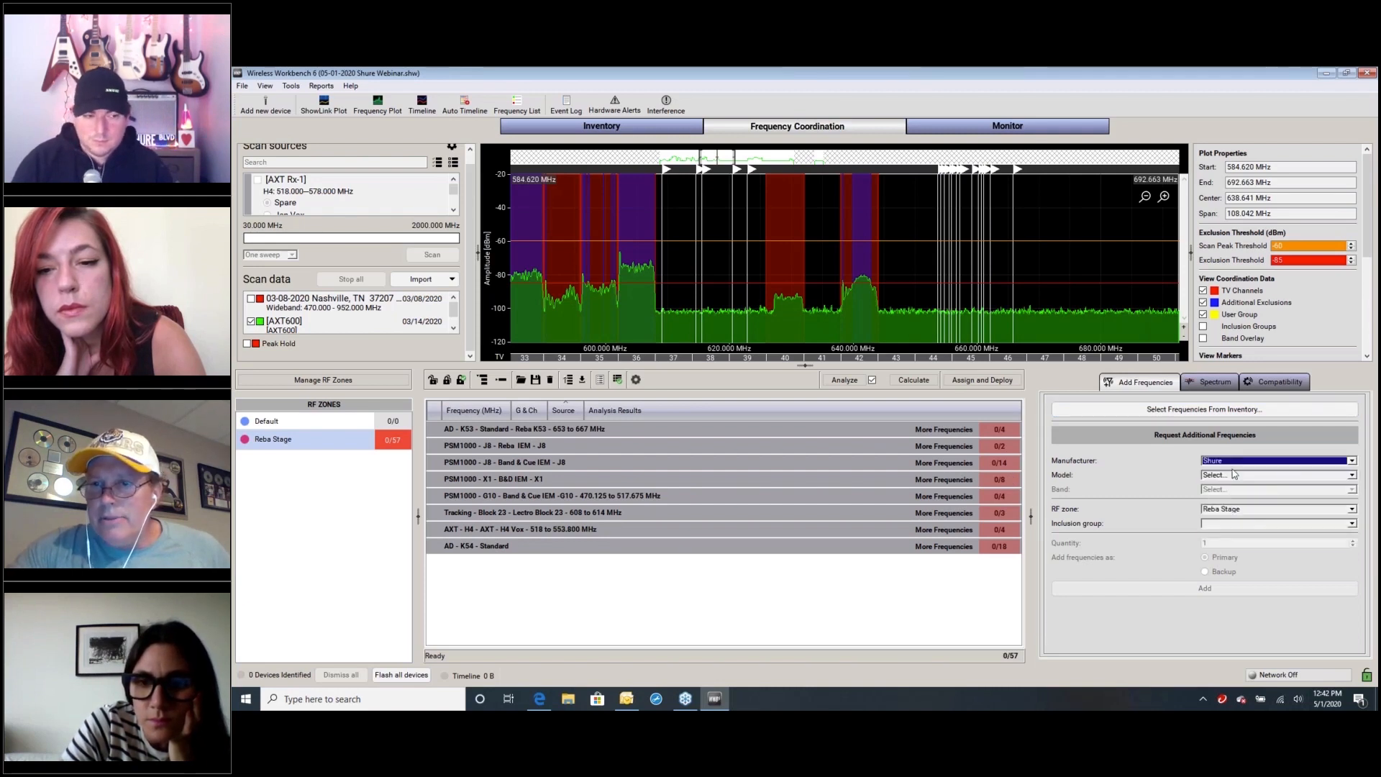
pyautogui.click(1352, 476)
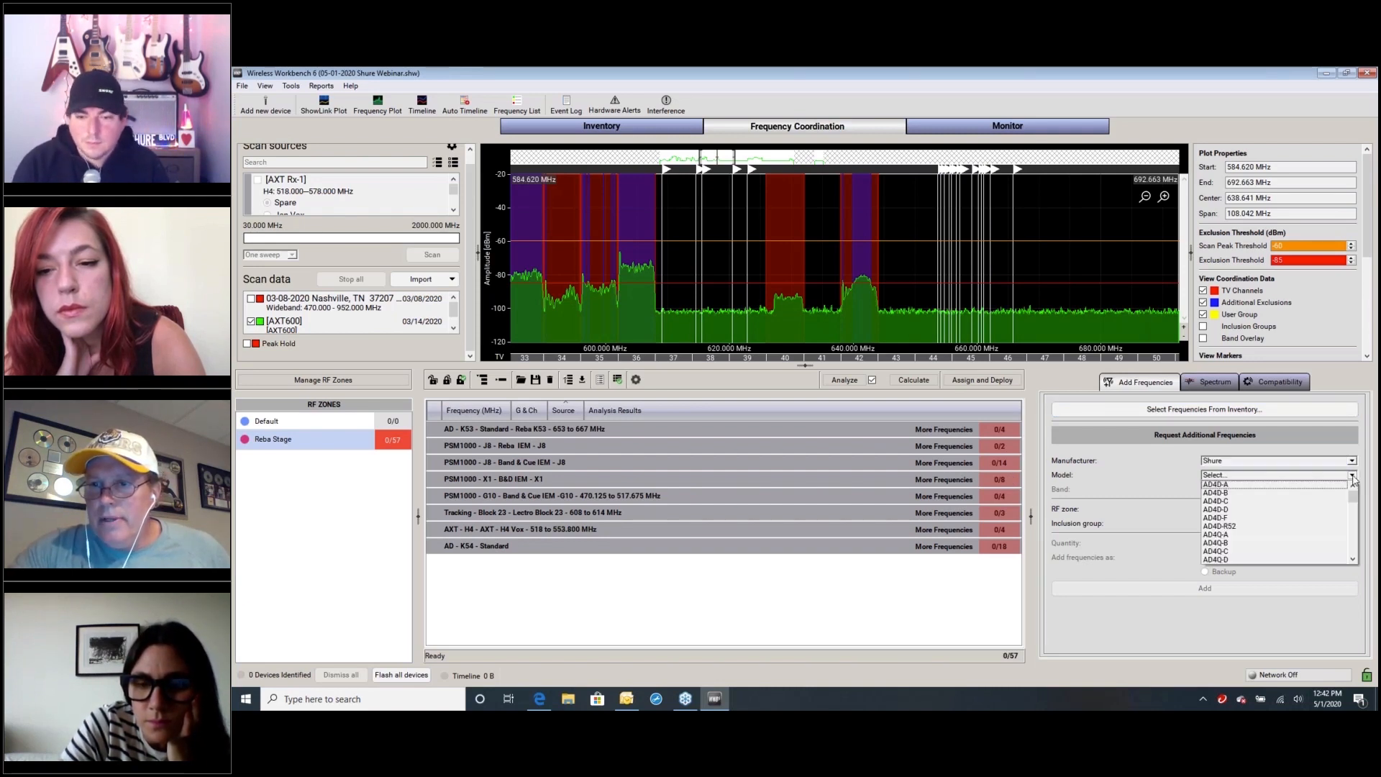
pyautogui.click(1265, 542)
pyautogui.click(1352, 489)
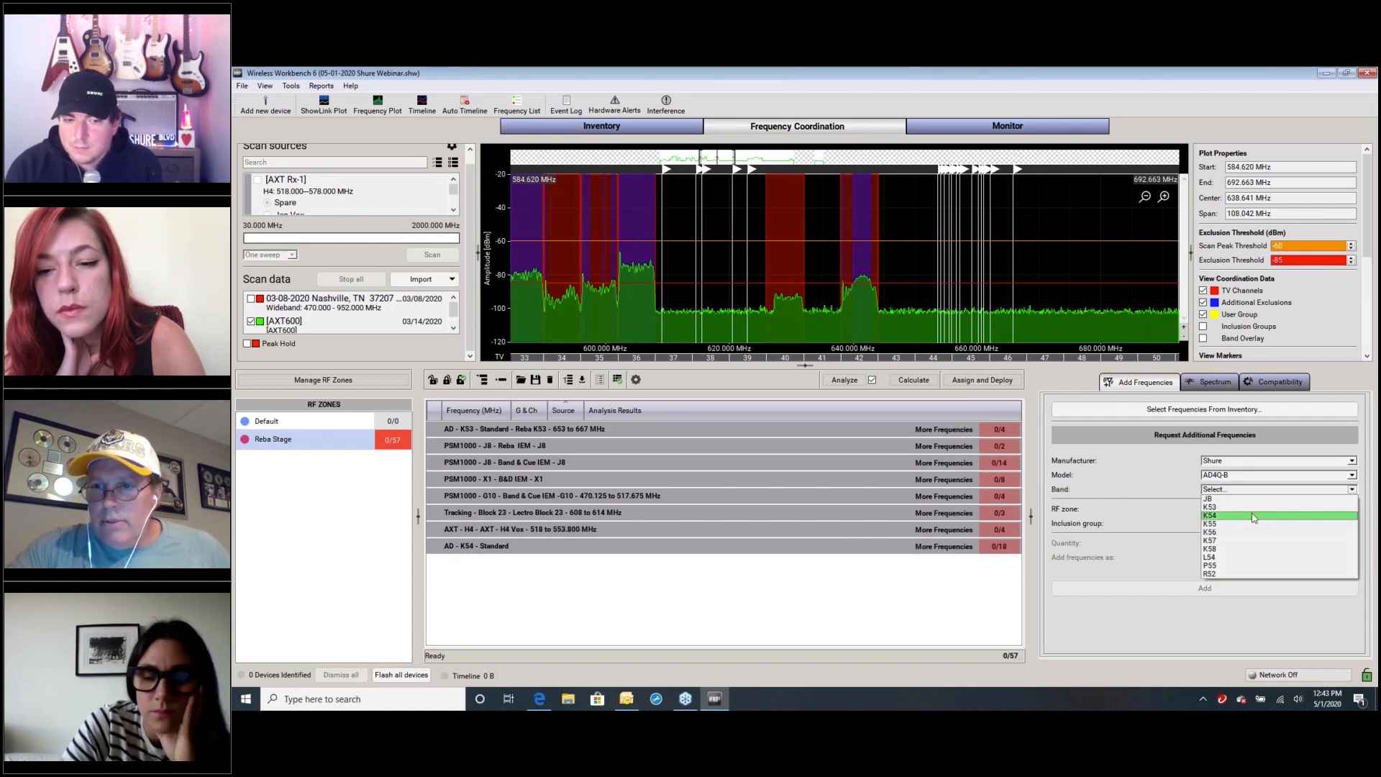
pyautogui.click(1255, 513)
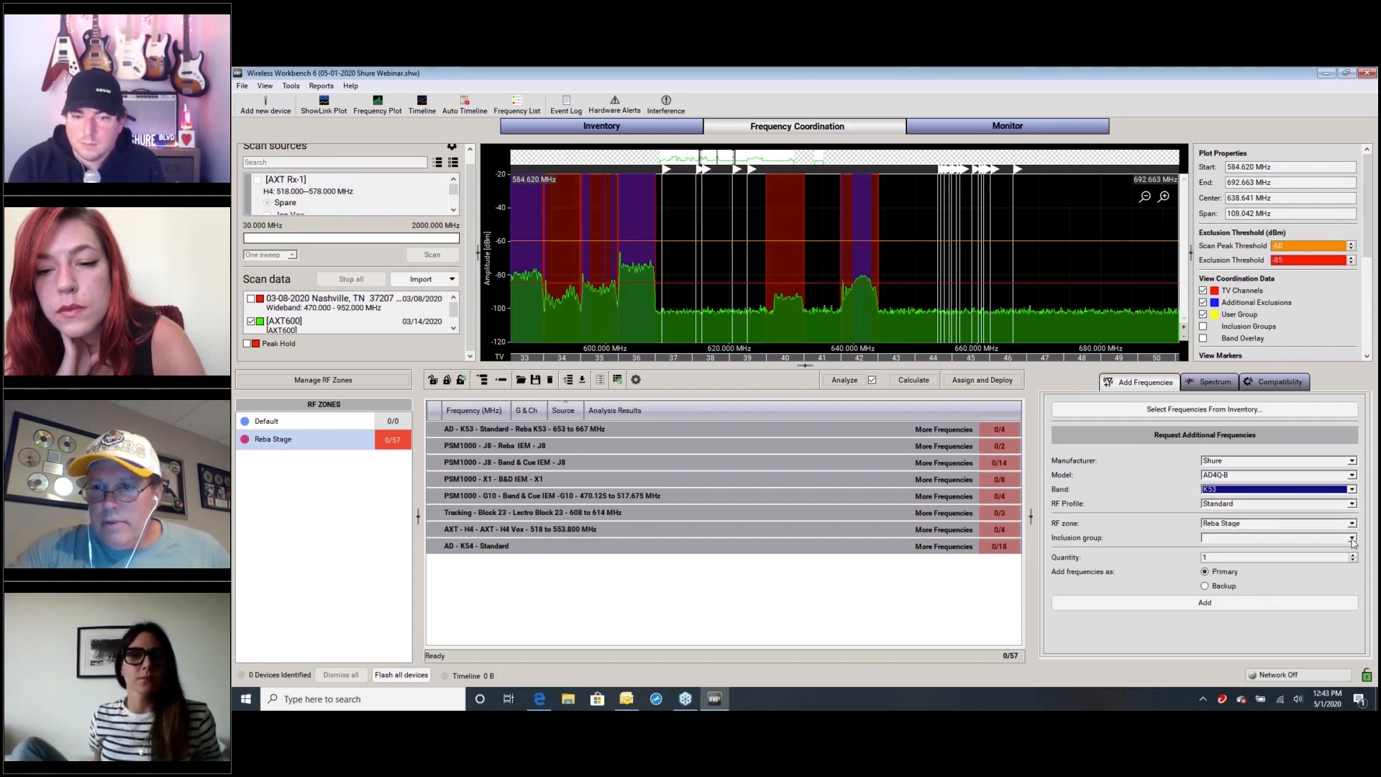
pyautogui.click(1351, 538)
pyautogui.click(1275, 558)
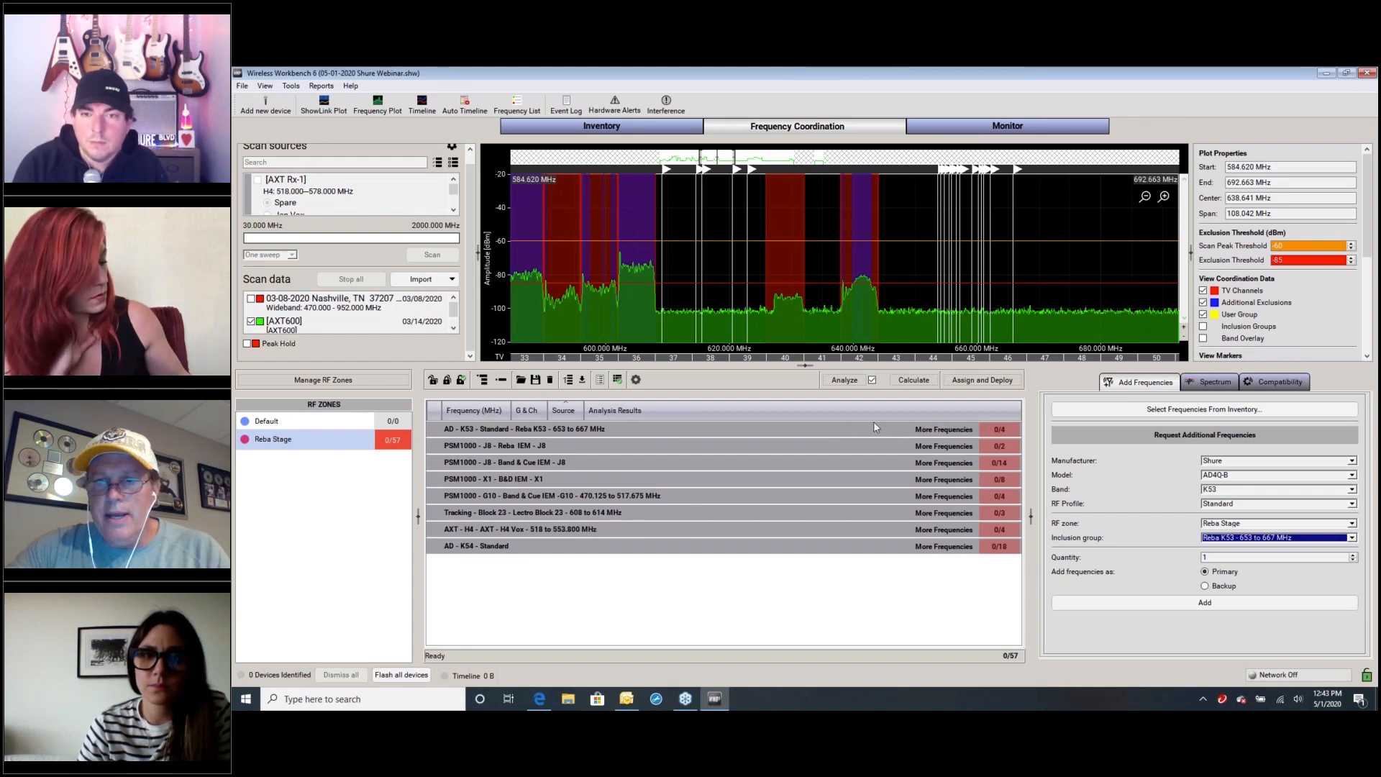
# Add three backup frequencies to the Reba Stage zone from the configured K53 request
pyautogui.click(1205, 586)
pyautogui.click(1353, 554)
pyautogui.click(1353, 554)
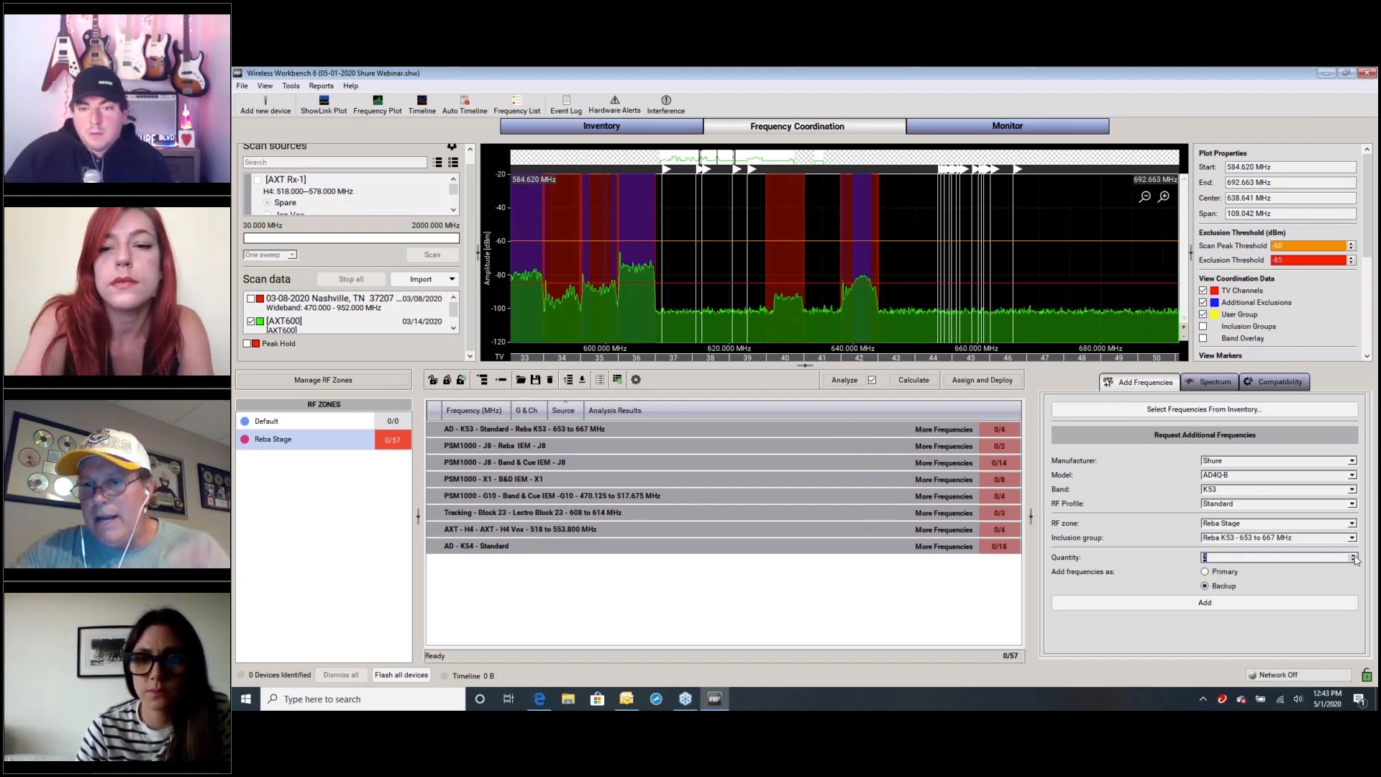
pyautogui.click(1198, 603)
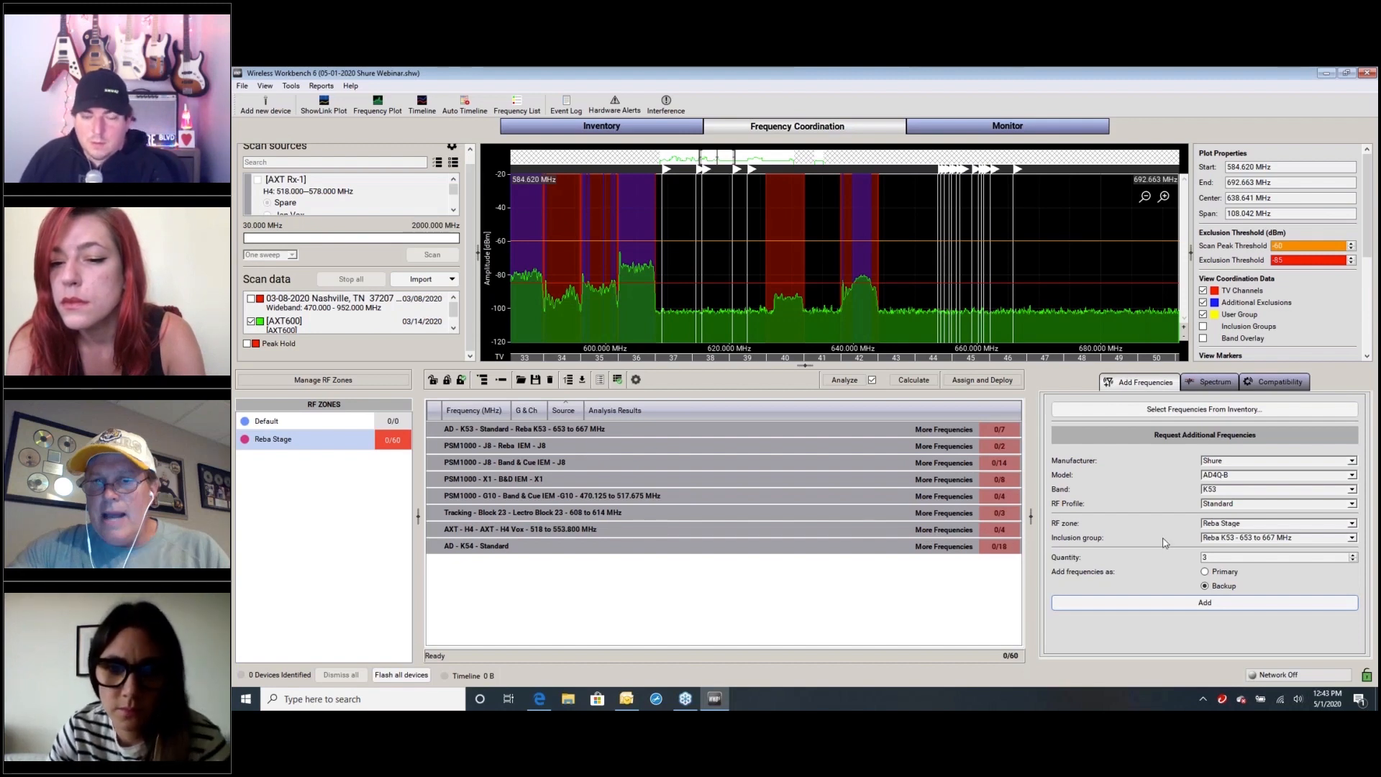
# Expand the AD K53 group and view the actions available for its backup frequencies without applying any
pyautogui.doubleClick(549, 430)
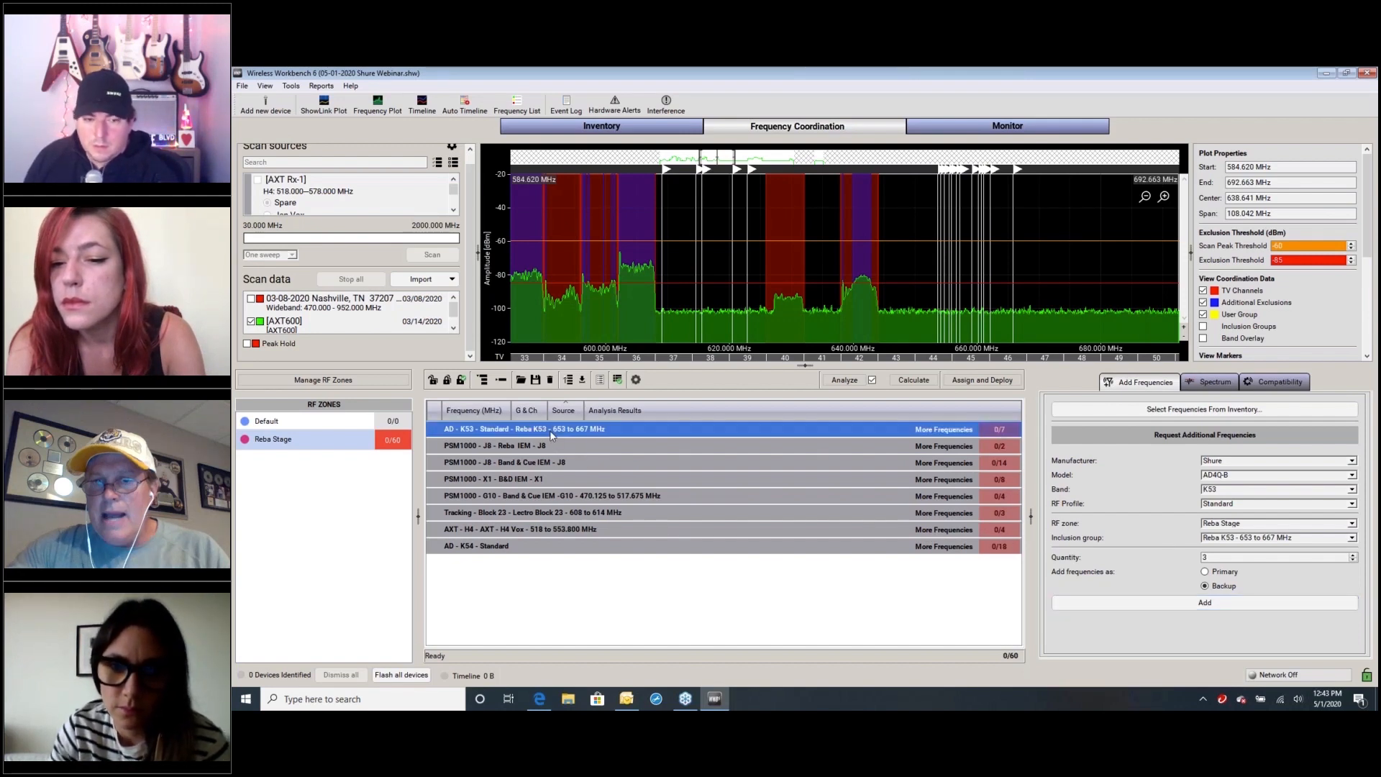
pyautogui.click(512, 465)
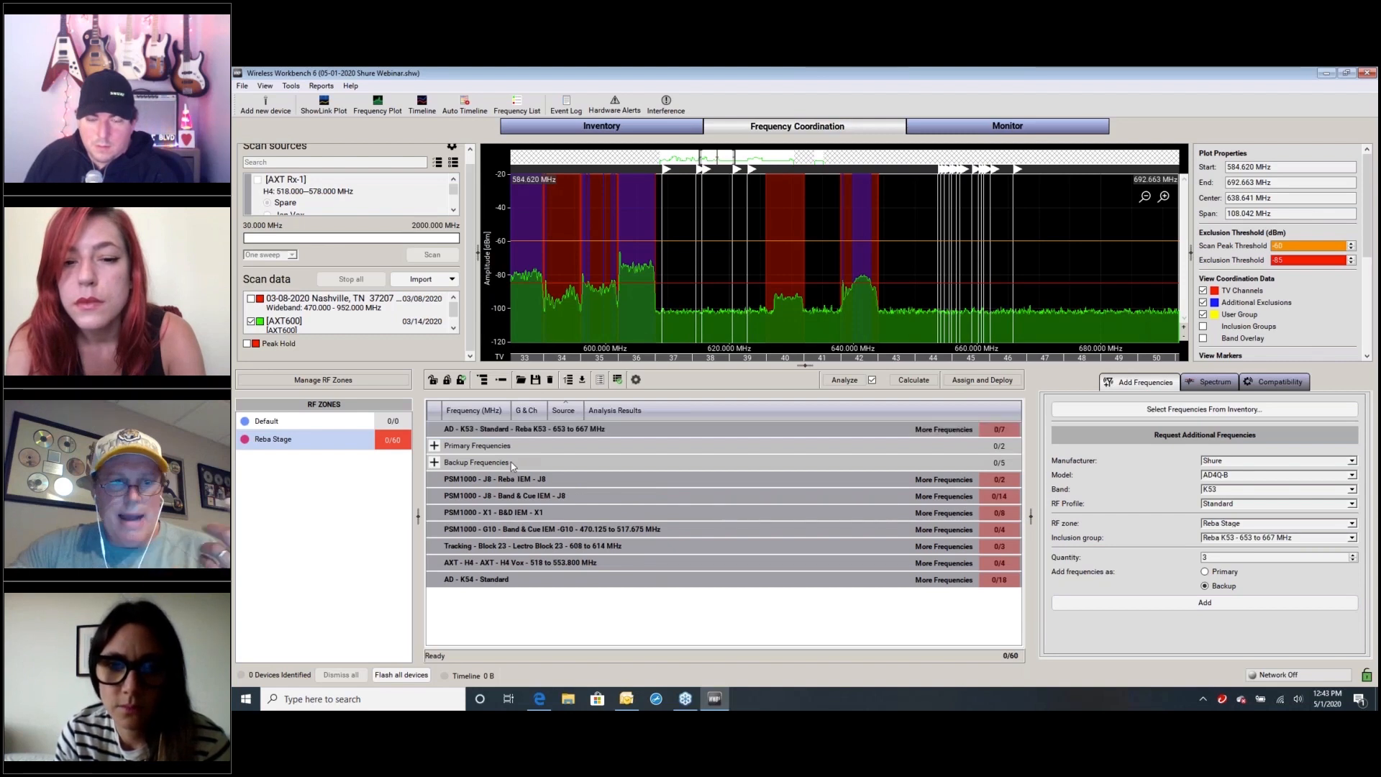
pyautogui.rightClick(512, 465)
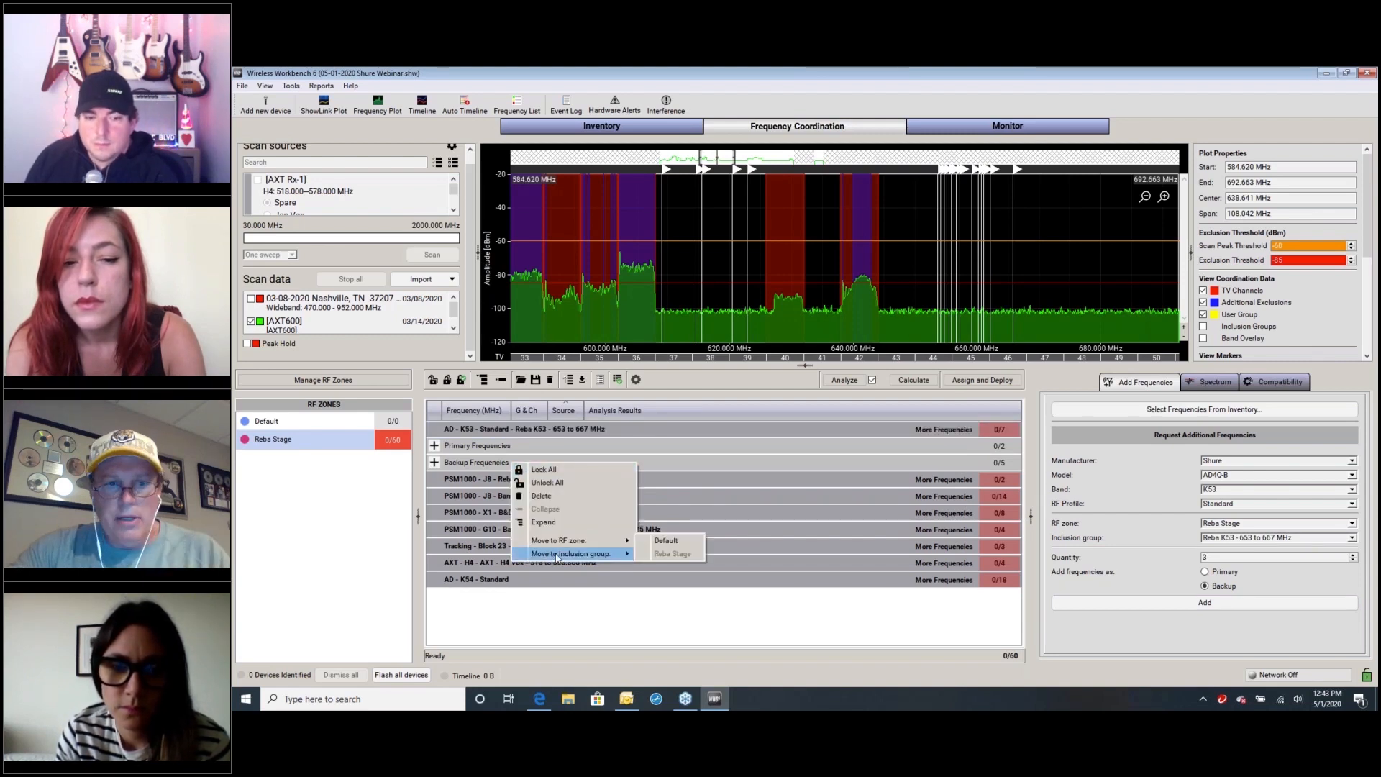
pyautogui.click(688, 394)
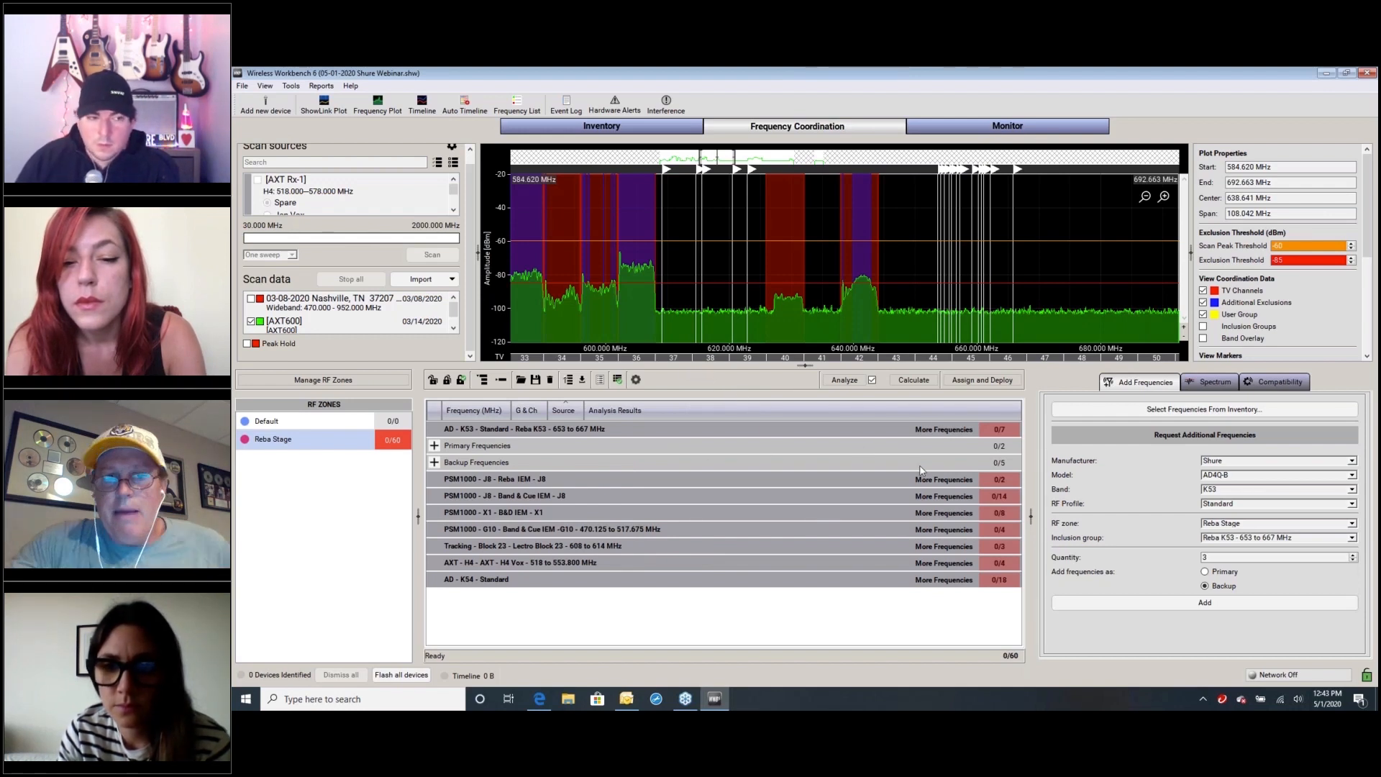
# Calculate compatible frequencies for the Reba Stage zone, analyze them for conflicts, and close the analysis results
pyautogui.click(913, 381)
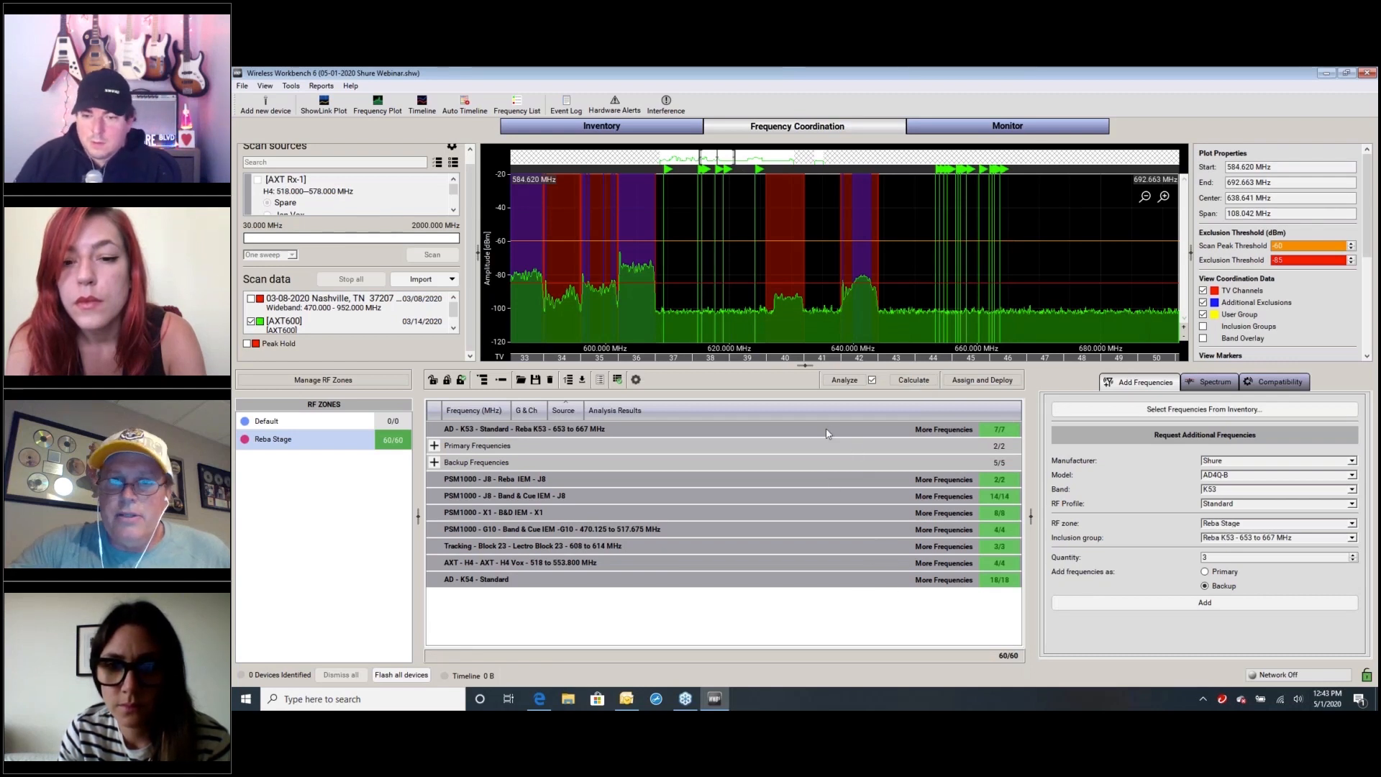
pyautogui.click(845, 381)
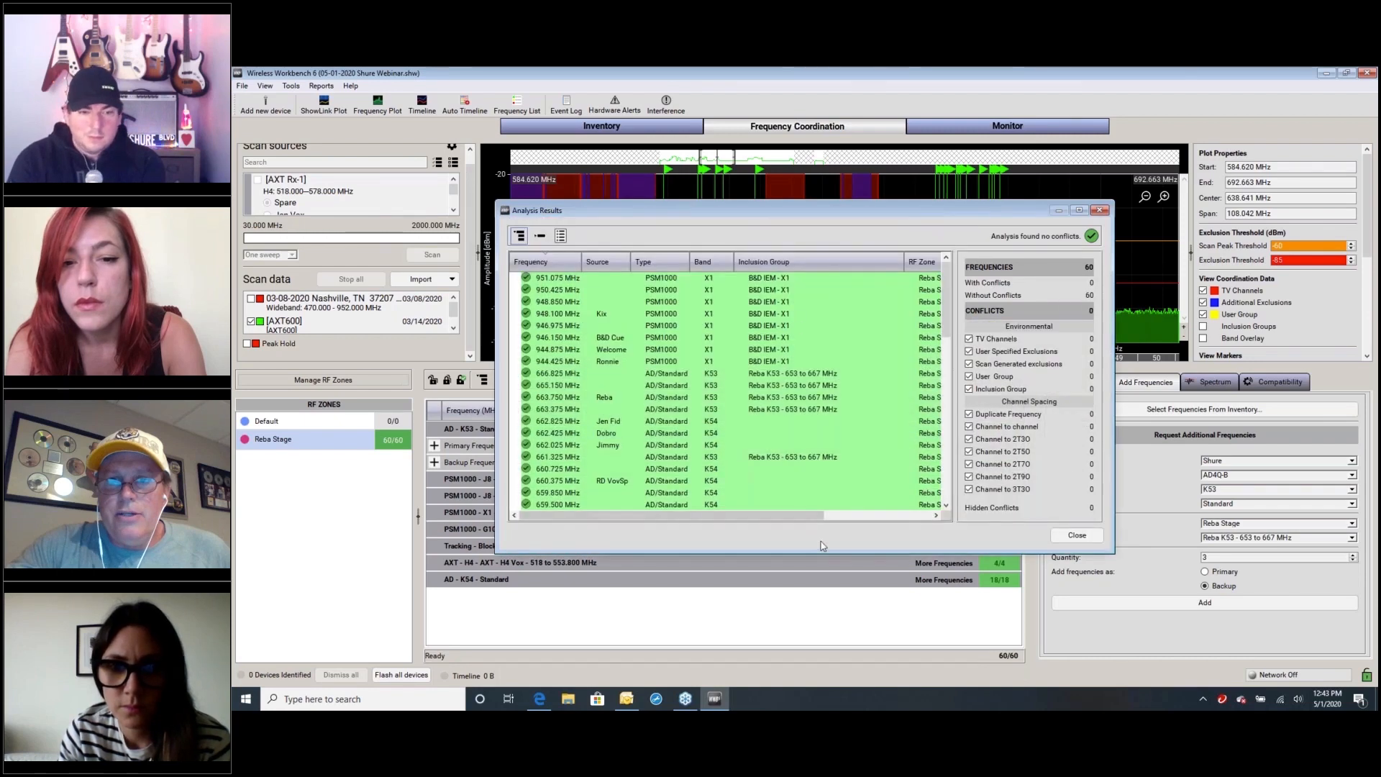
pyautogui.click(1073, 536)
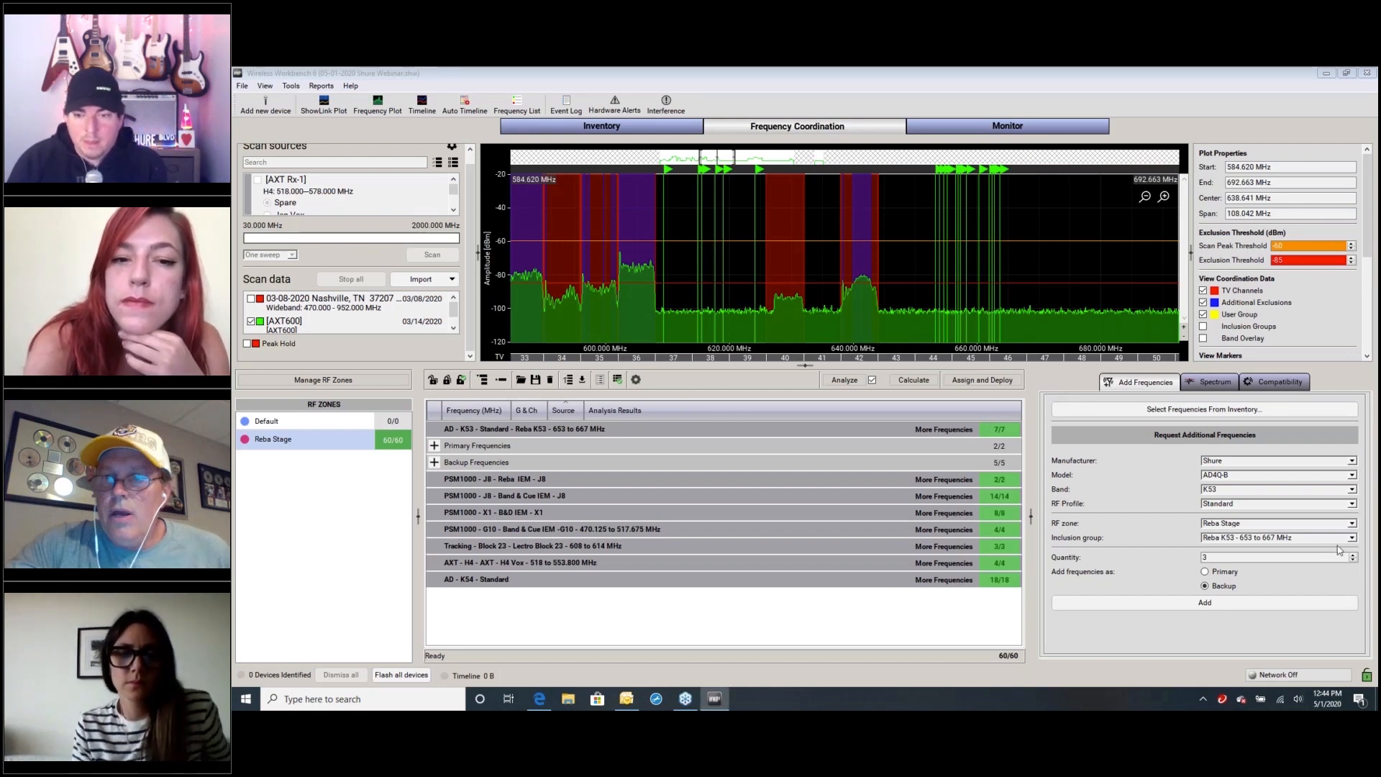
# Open the inclusion list management from the spectrum settings and show the groups of the Reba 2020 K53 list in an enlarged window
pyautogui.click(1223, 388)
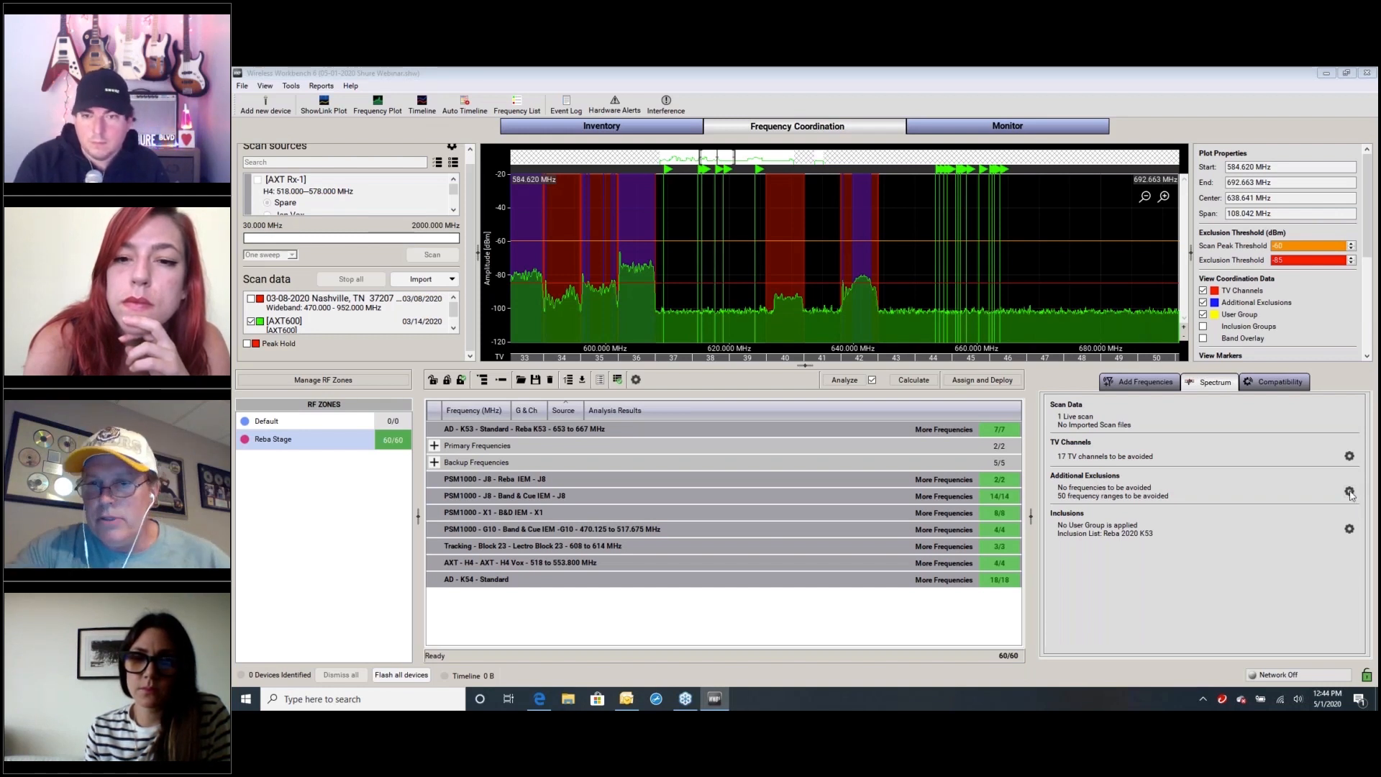
pyautogui.click(1350, 530)
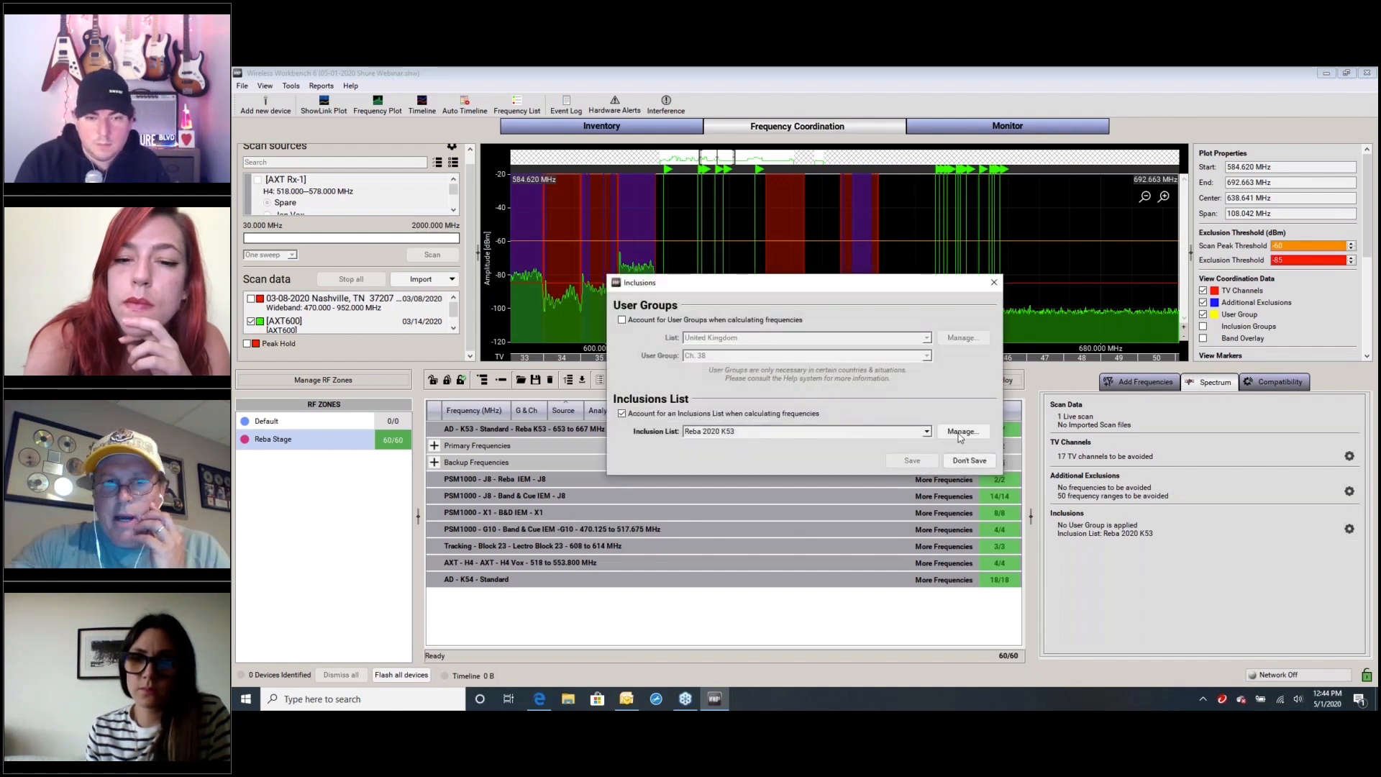
pyautogui.click(958, 433)
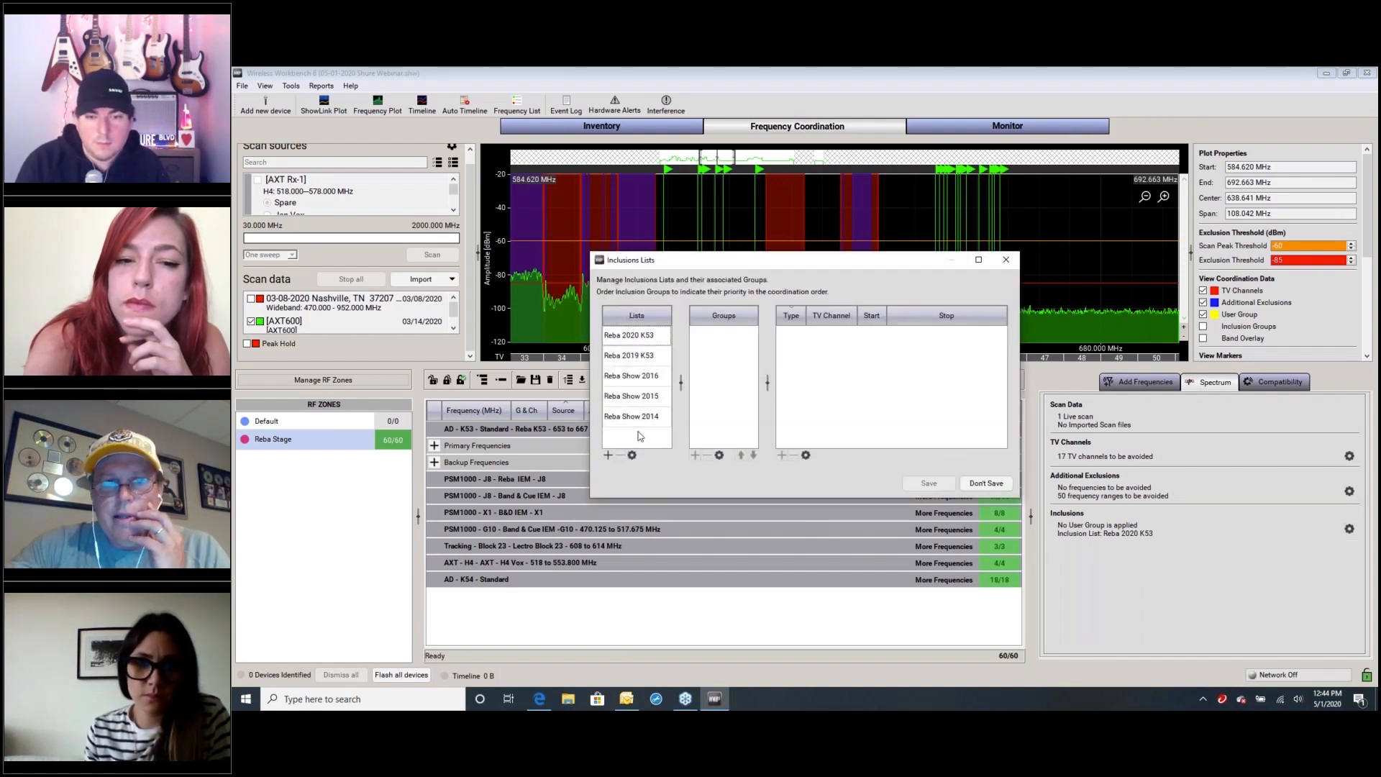
pyautogui.click(636, 341)
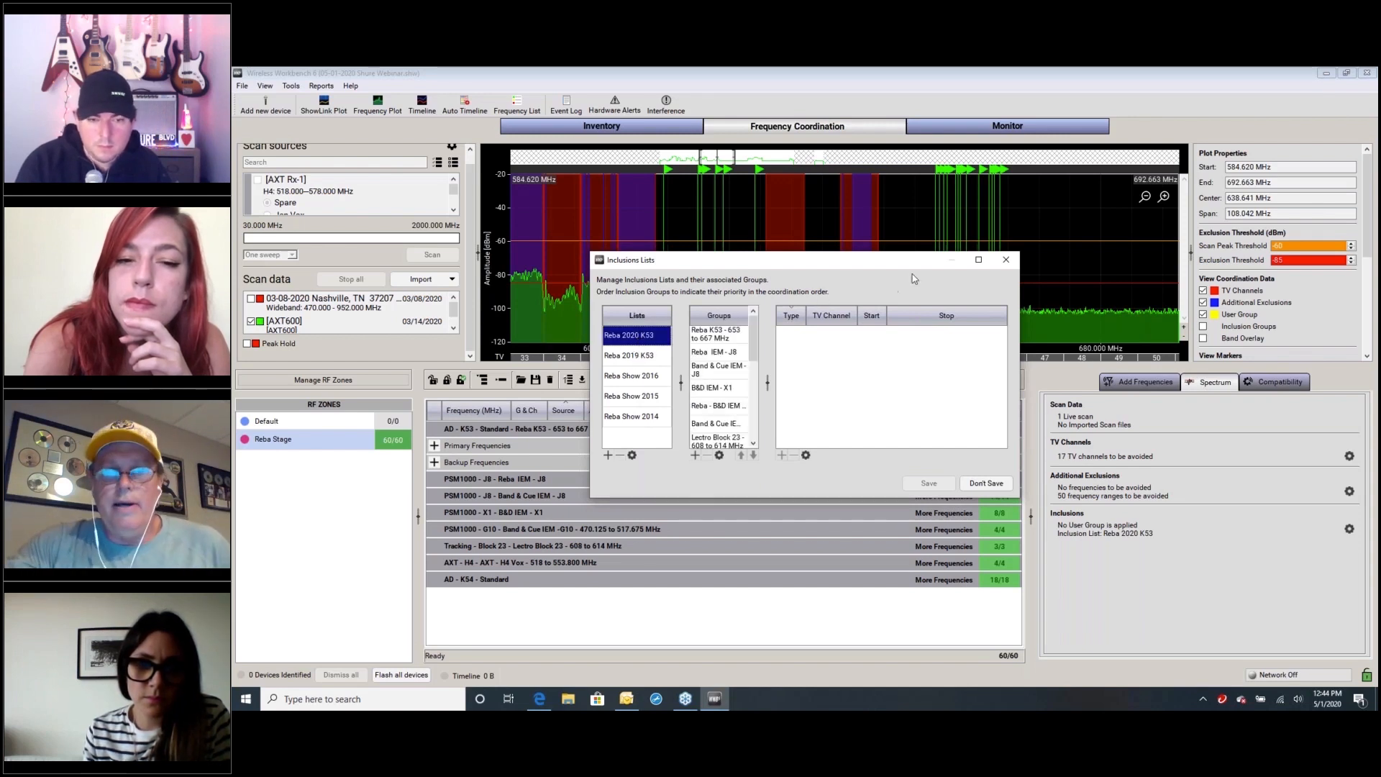
pyautogui.click(978, 260)
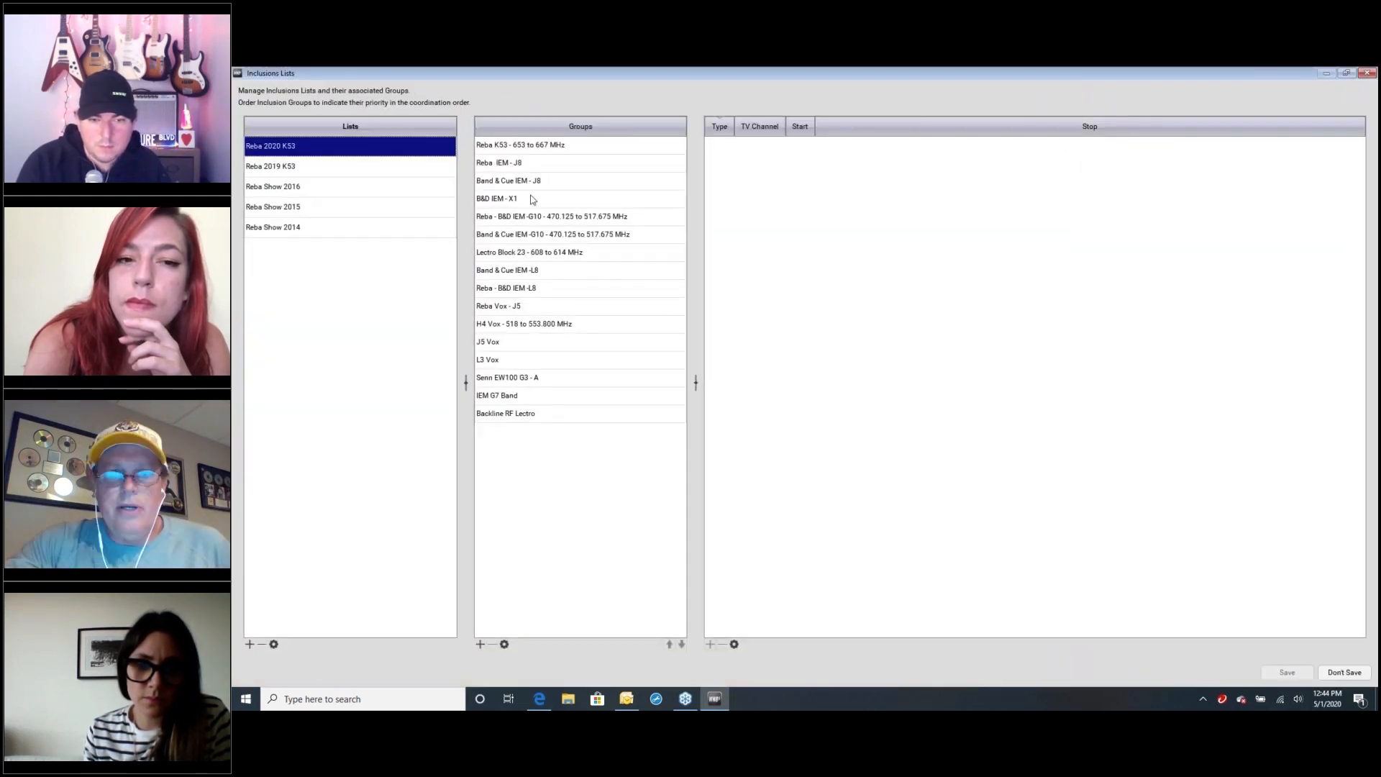
# Review the frequency ranges of the K53, J8 IEM, X1 and H4 Vox inclusion groups, and close the inclusion settings without changes
pyautogui.click(547, 146)
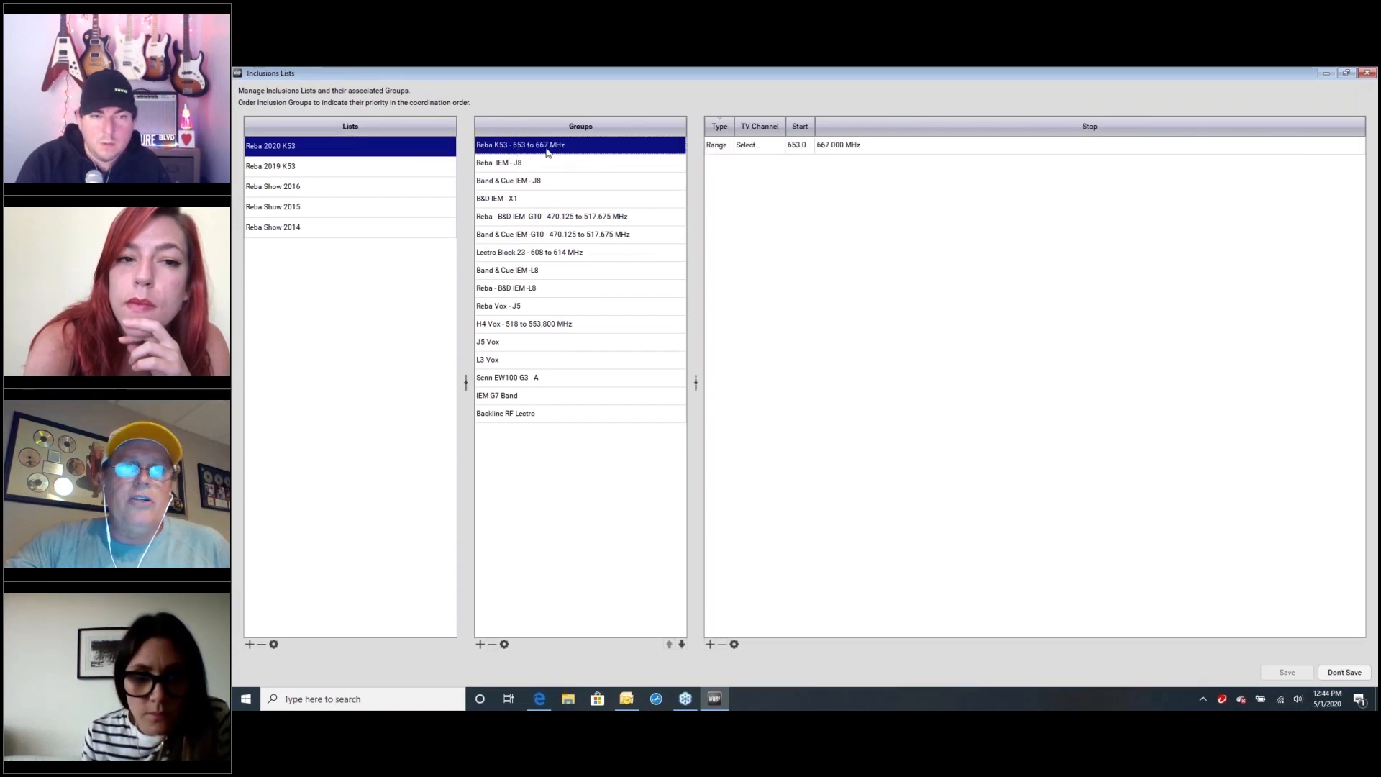
pyautogui.moveTo(816, 128); pyautogui.dragTo(947, 128)
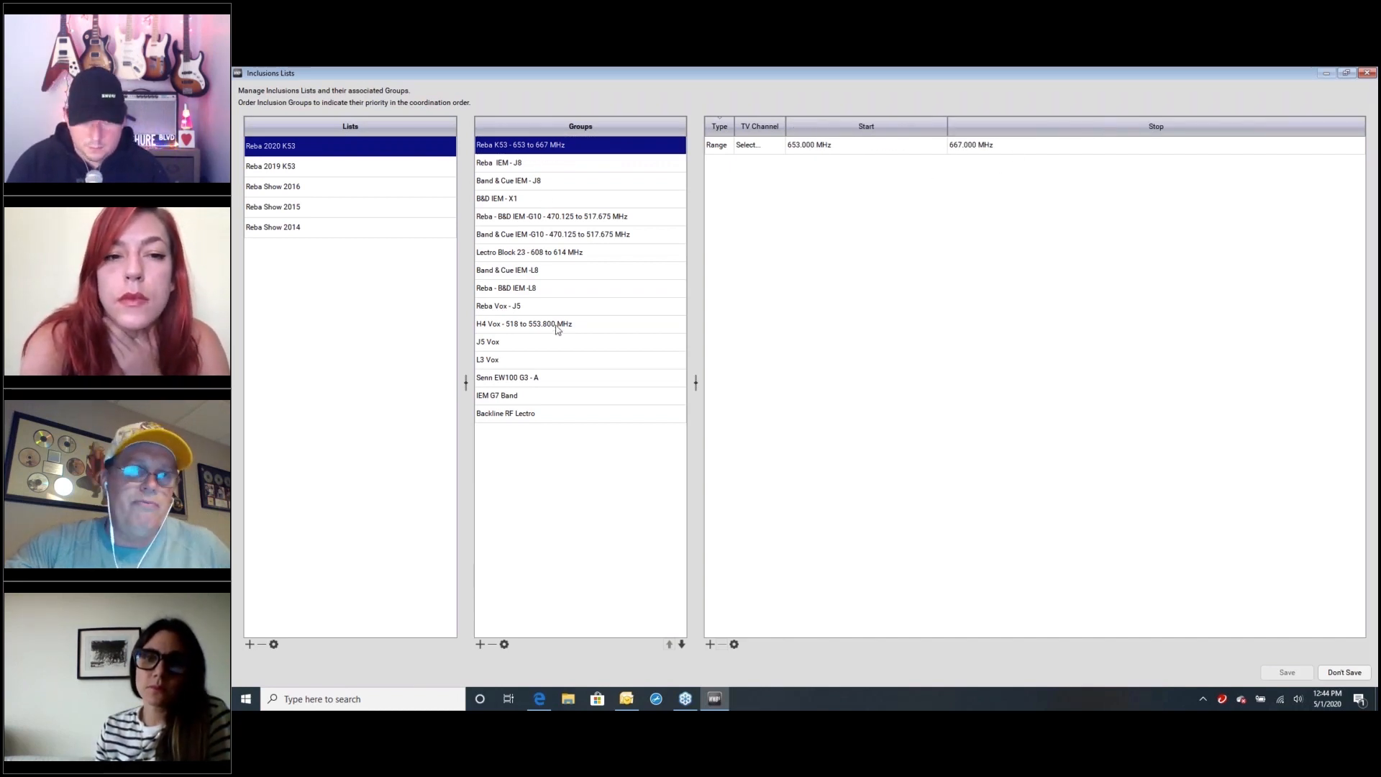
pyautogui.click(514, 168)
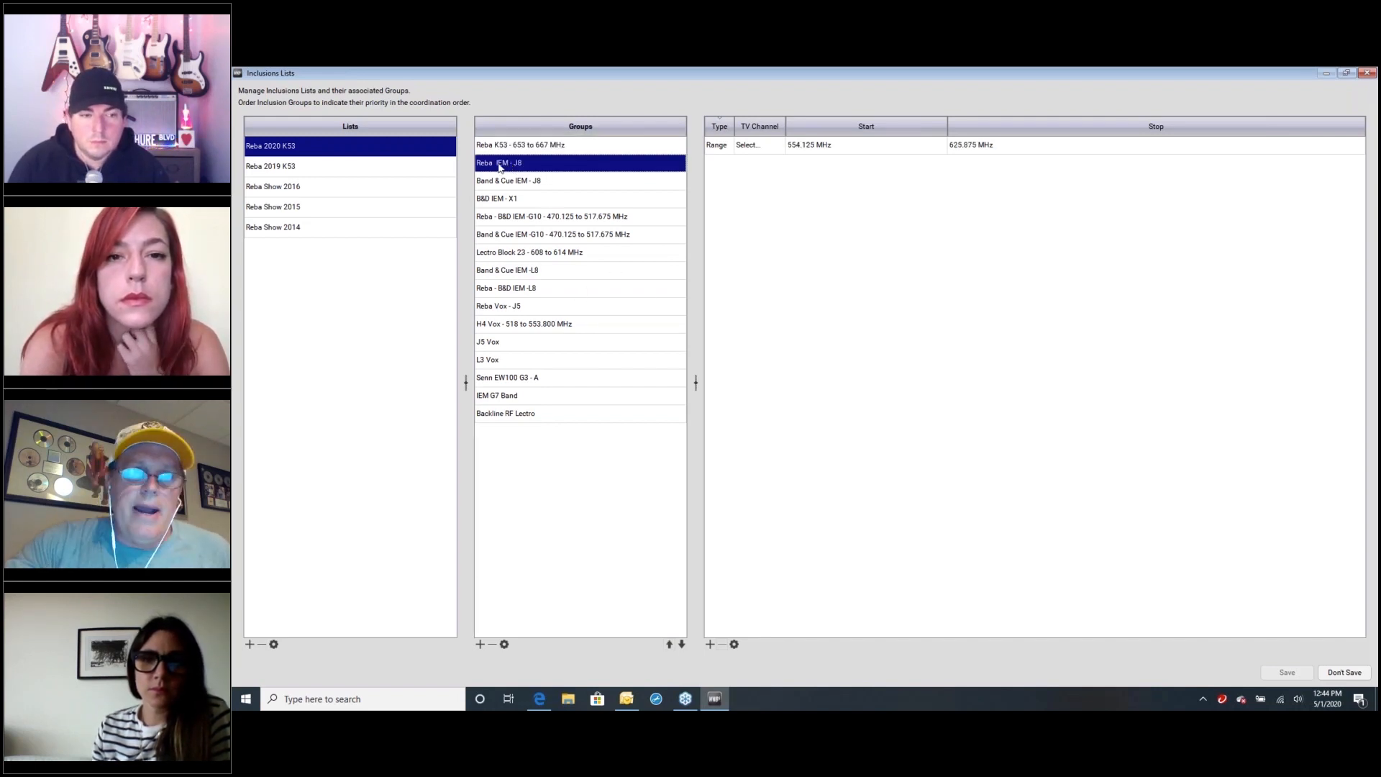
pyautogui.click(530, 203)
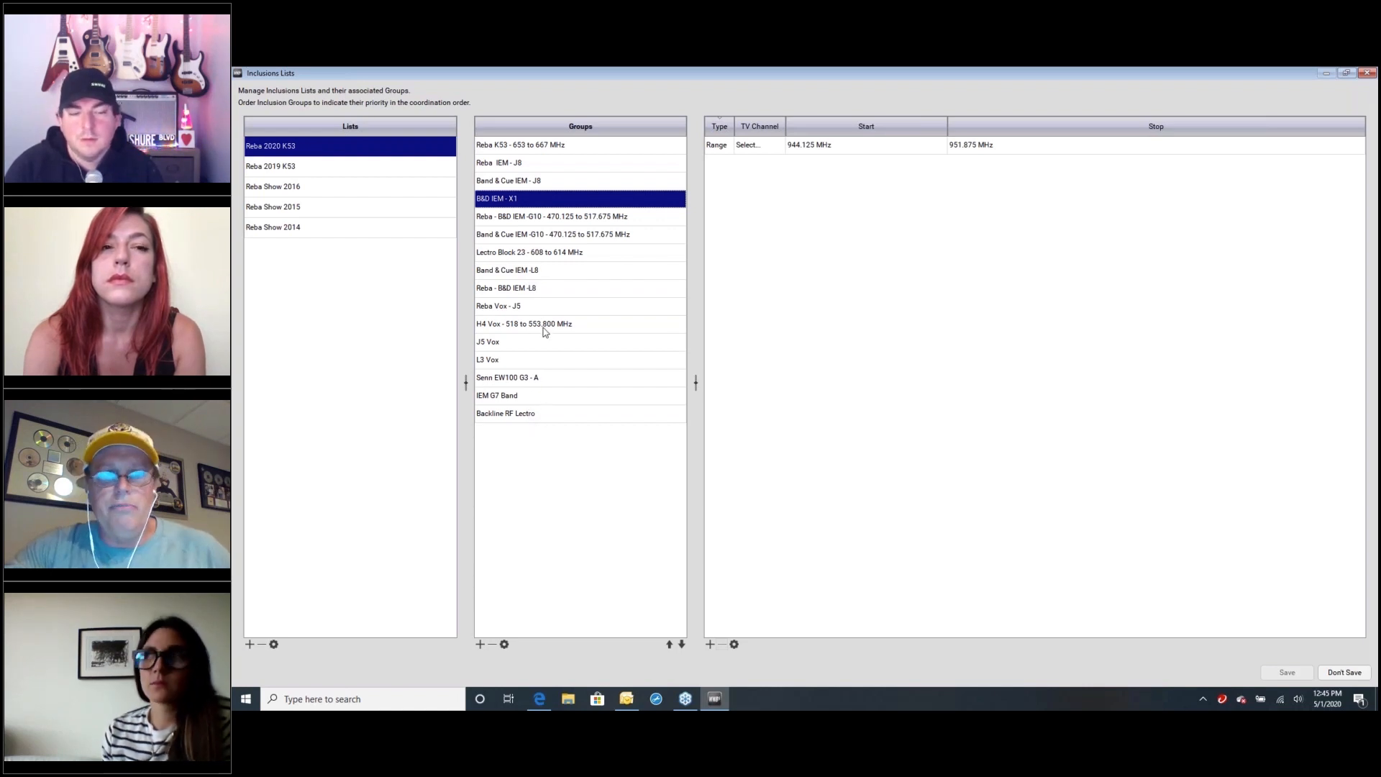
pyautogui.click(539, 325)
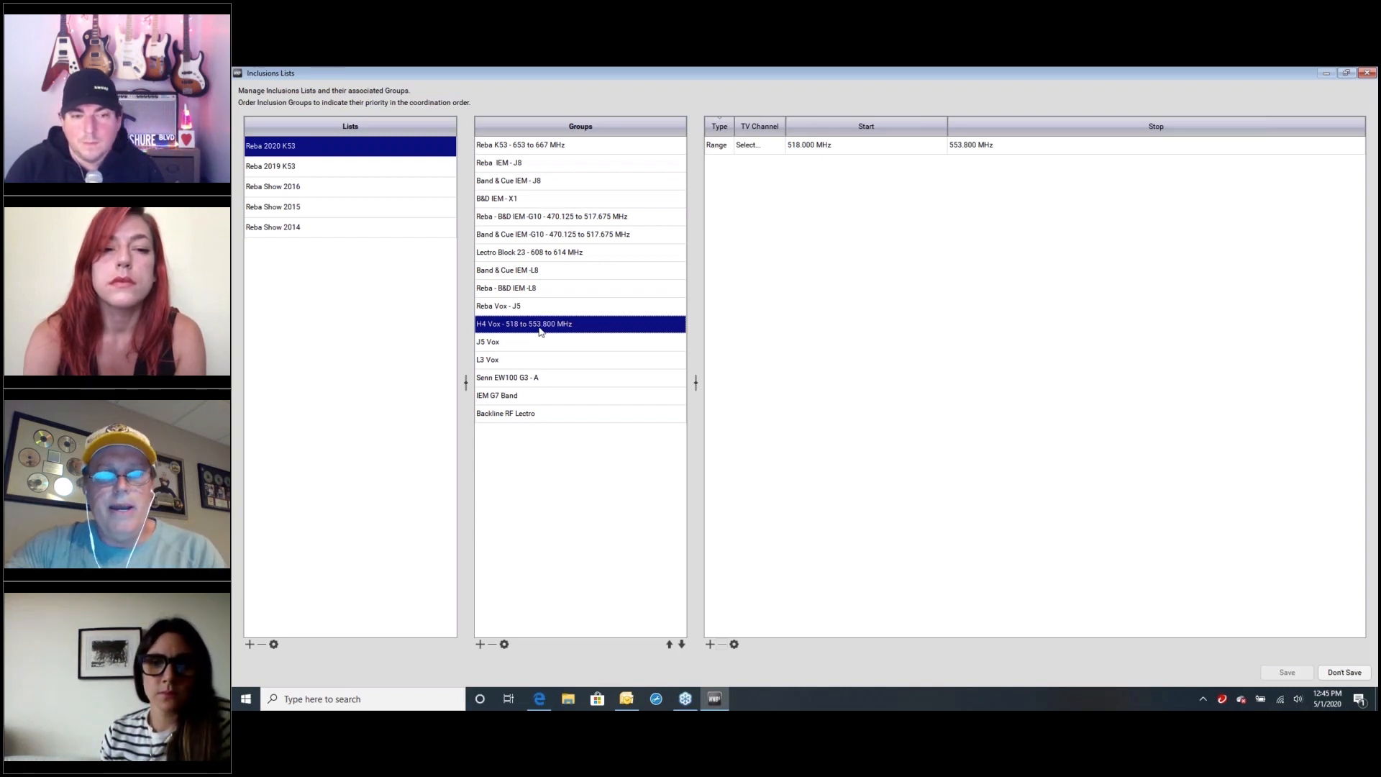
pyautogui.click(533, 181)
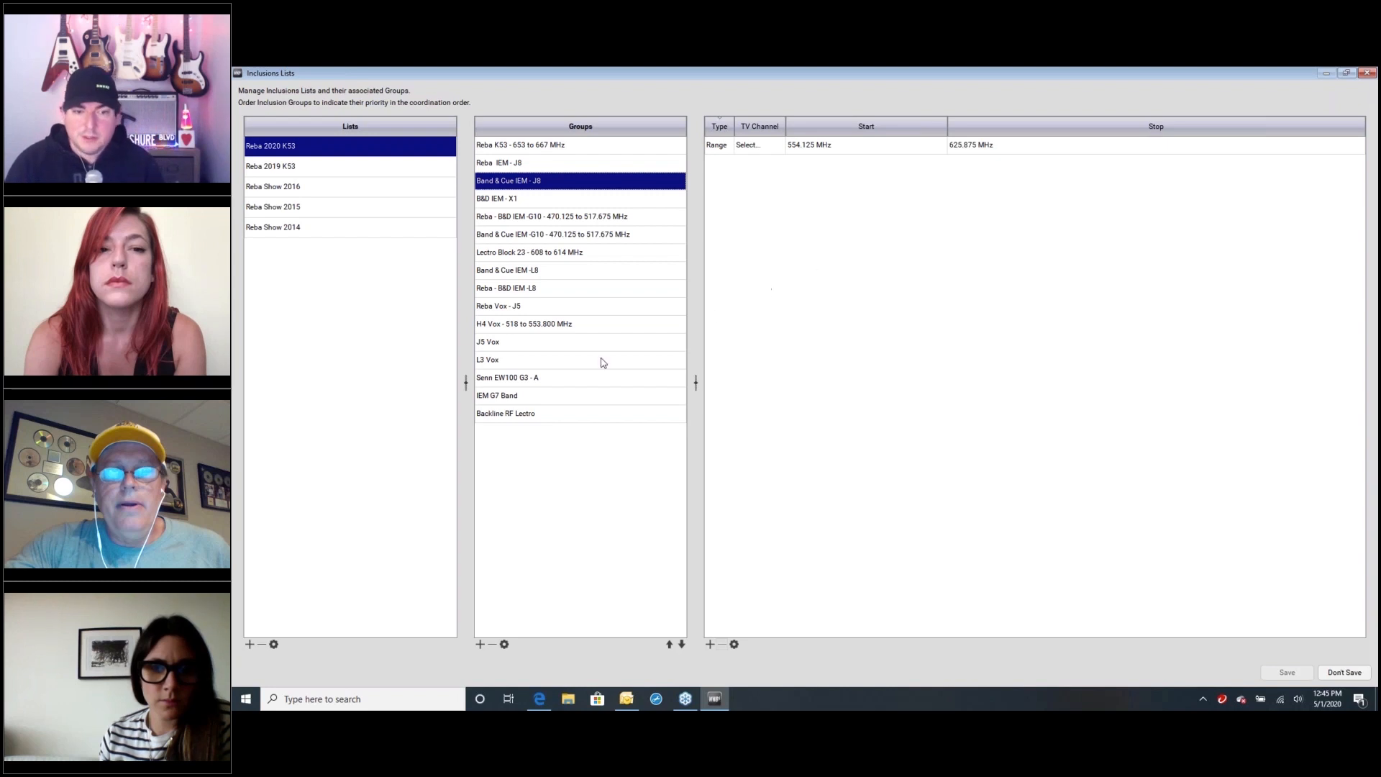
pyautogui.click(508, 325)
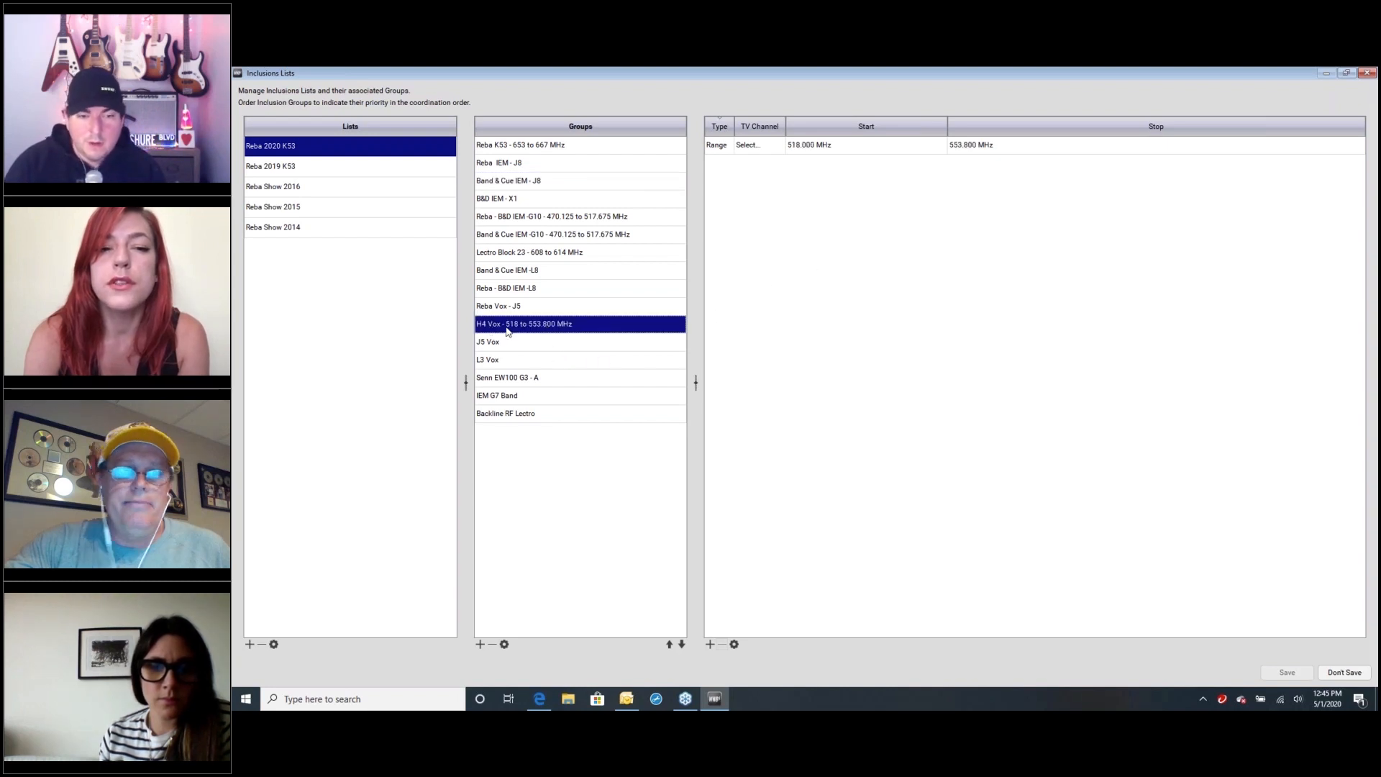
pyautogui.click(536, 164)
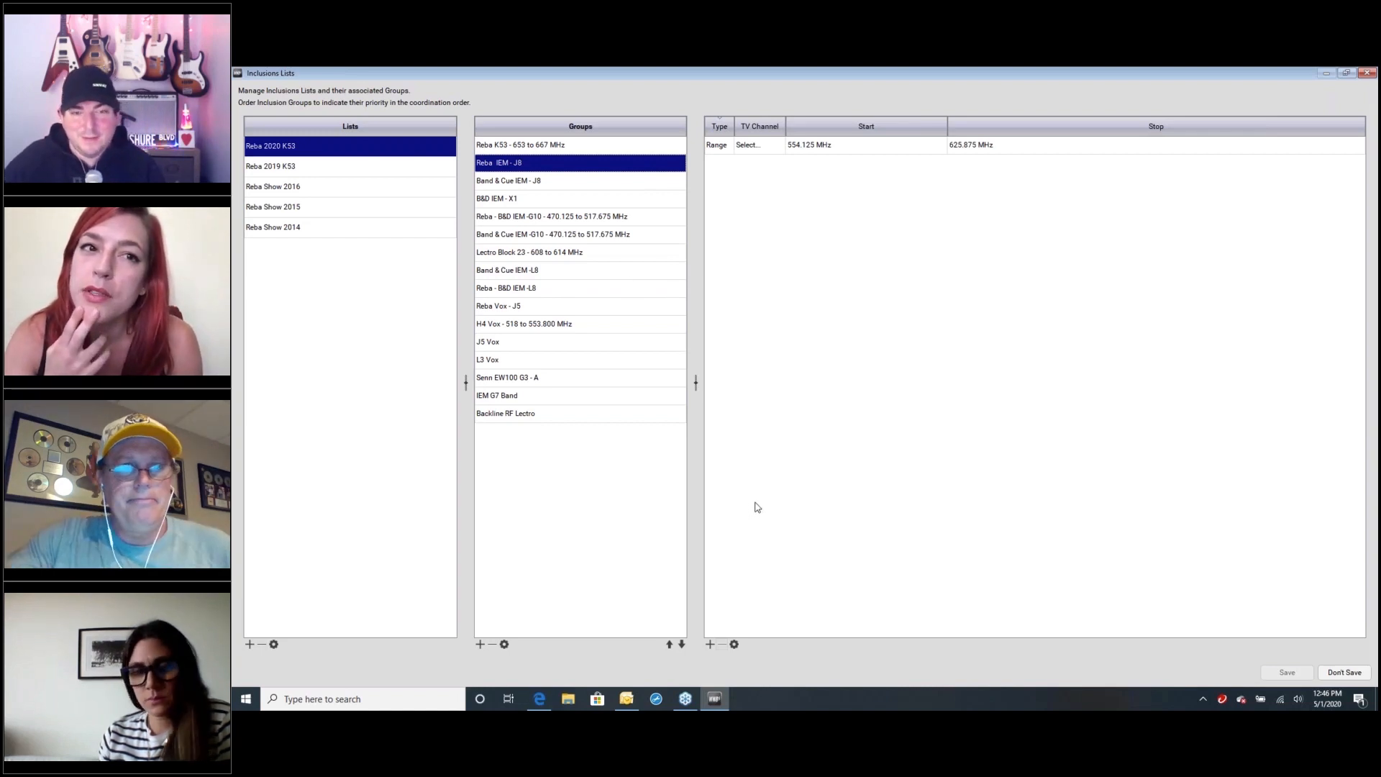
pyautogui.moveTo(715, 696)
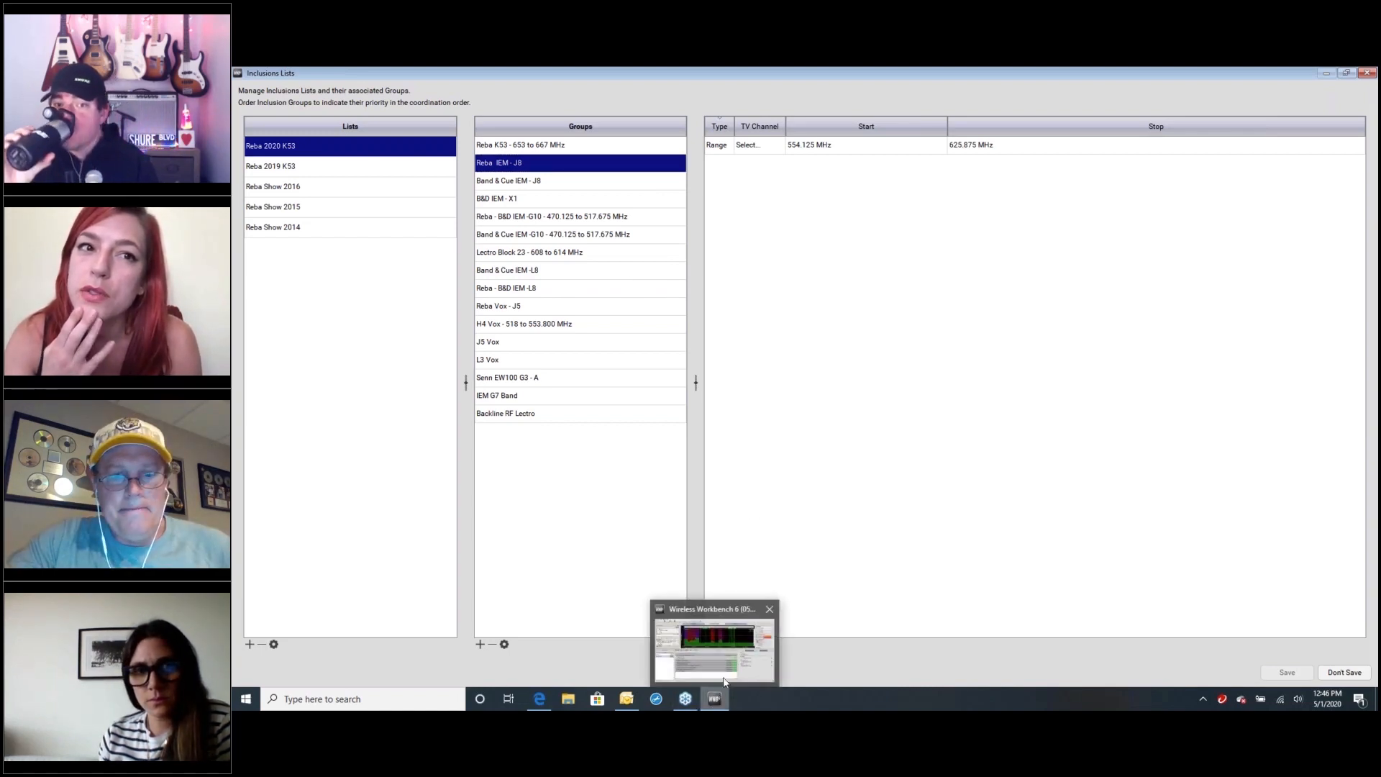
pyautogui.click(725, 653)
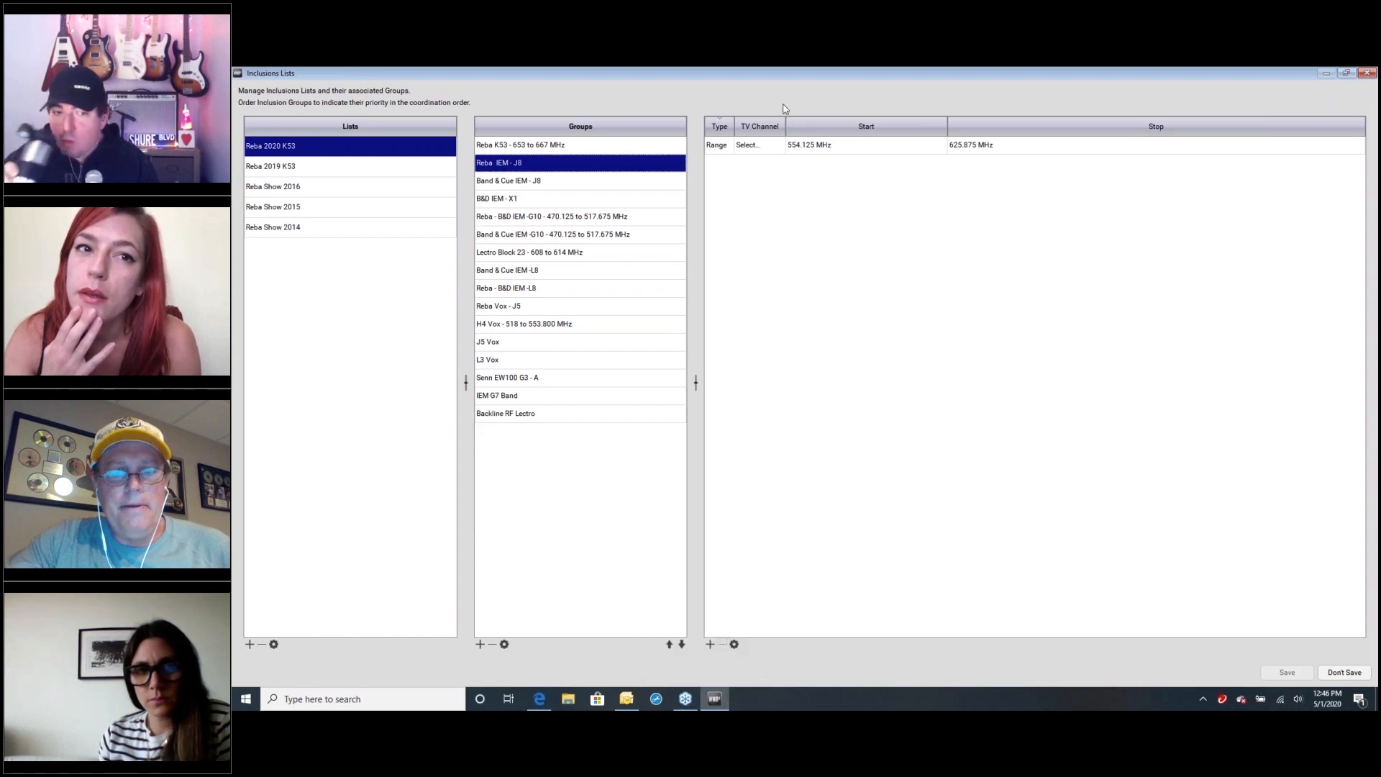
pyautogui.click(1367, 73)
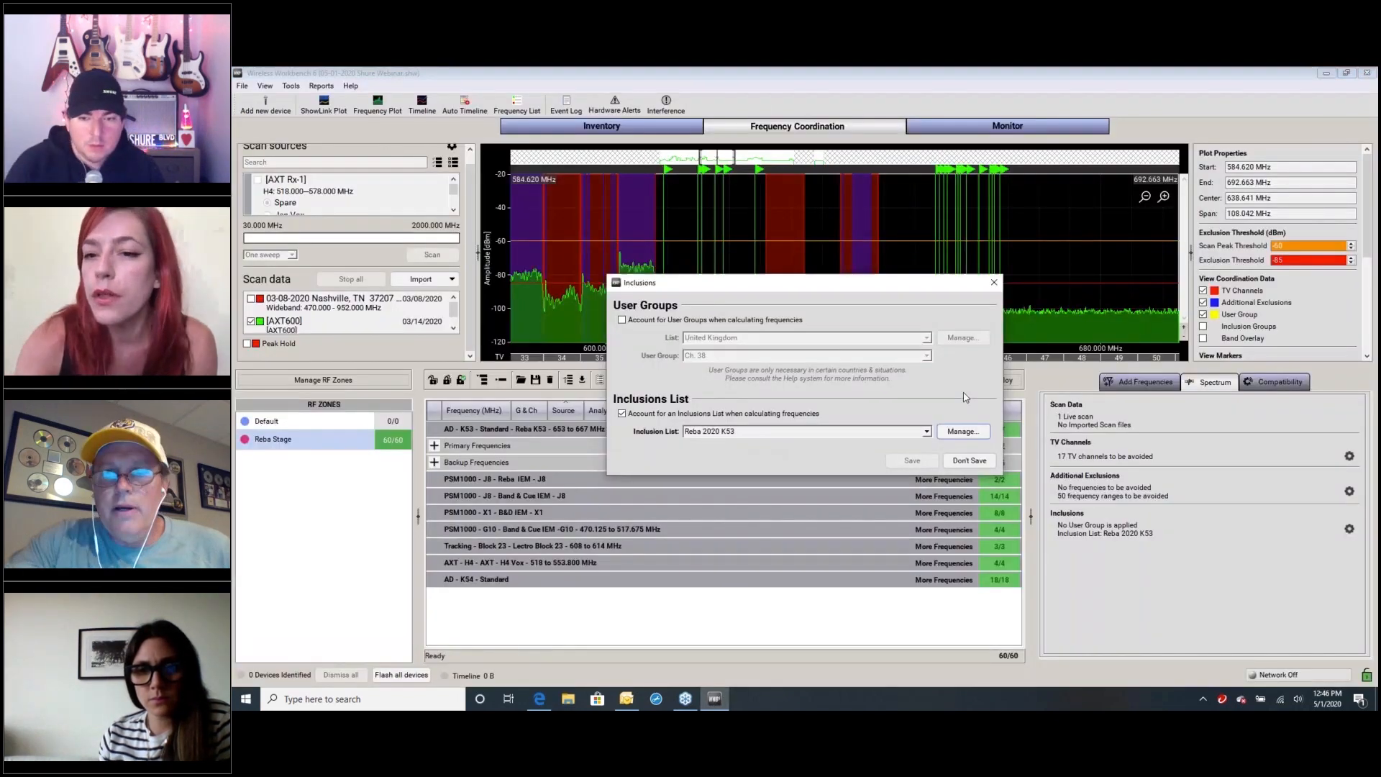
pyautogui.click(994, 282)
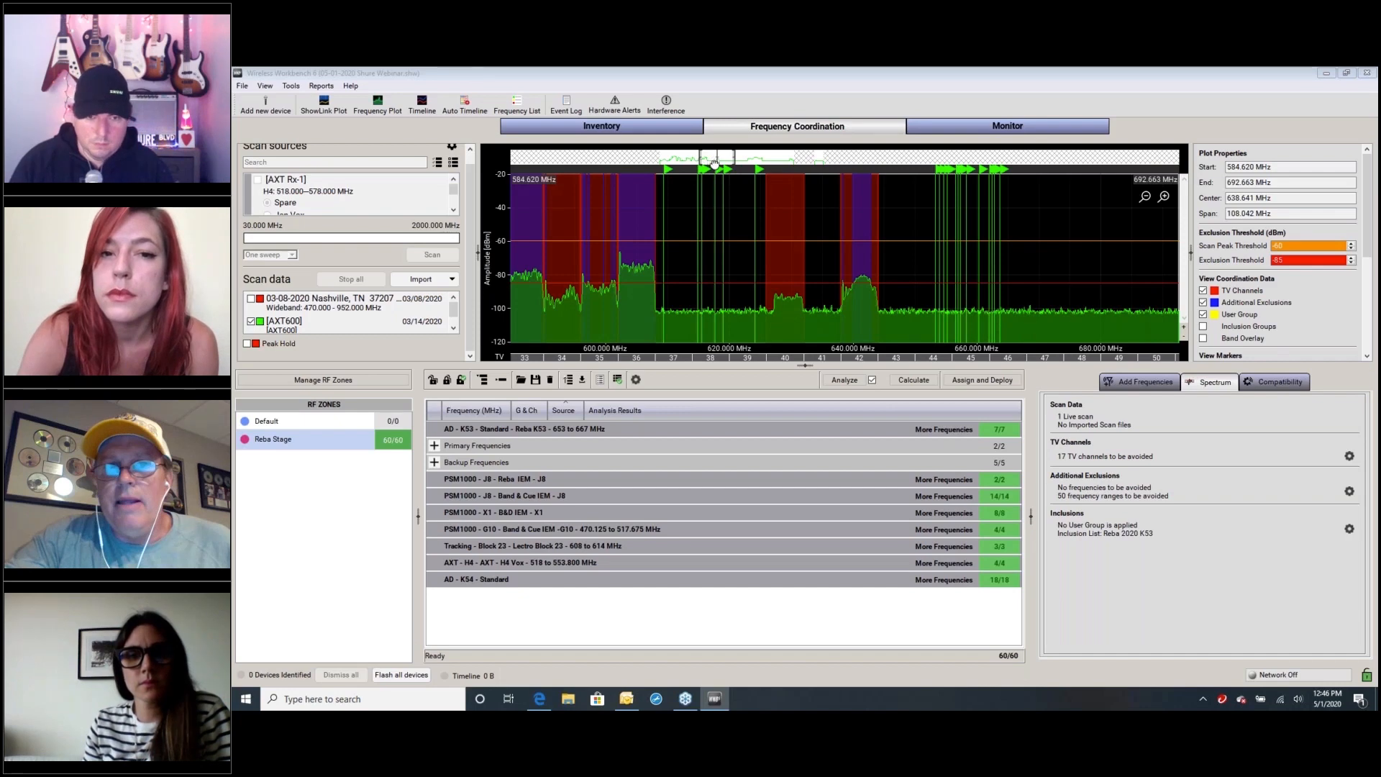
# Lower the exclusion threshold to -94 dBm while viewing the spectrum plot from about 449 to 557 MHz
pyautogui.moveTo(707, 157); pyautogui.dragTo(667, 163)
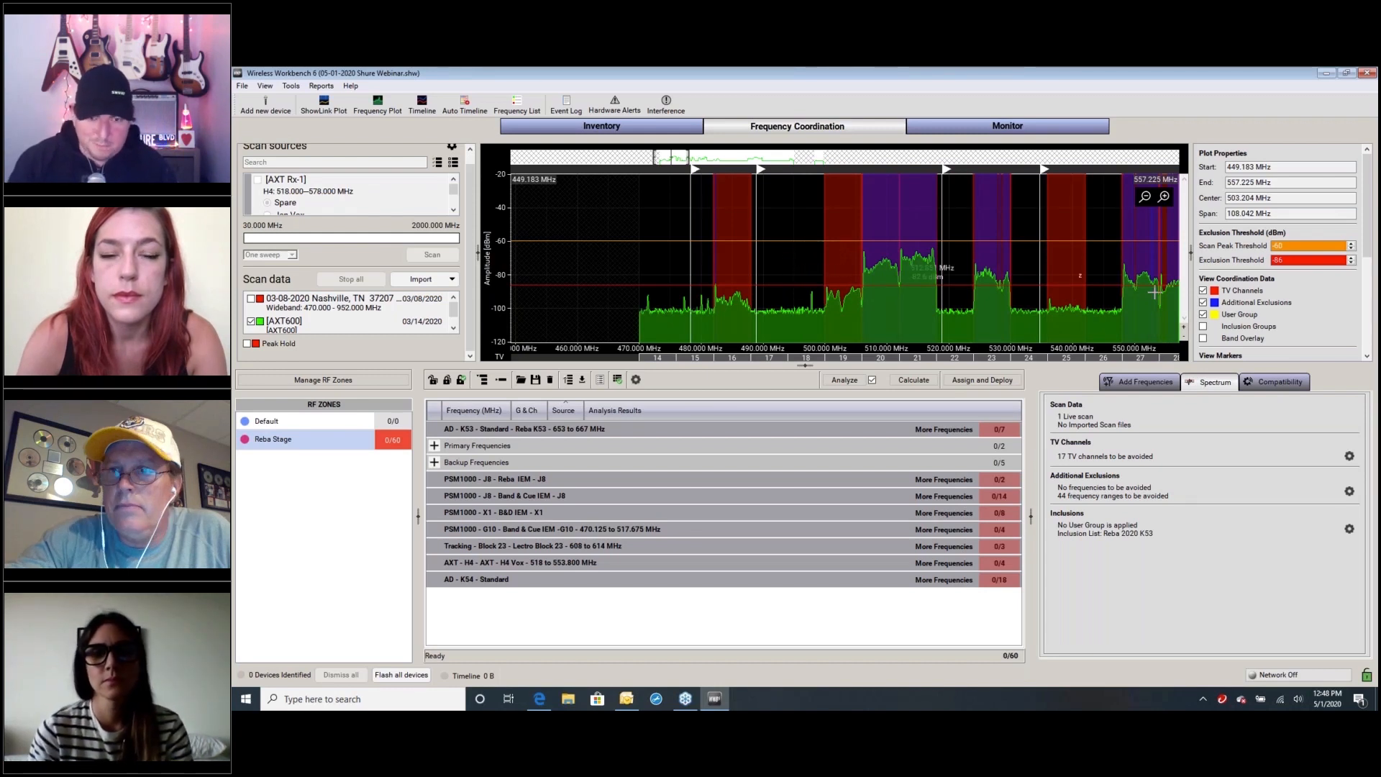
pyautogui.click(1352, 263)
pyautogui.click(1352, 263)
pyautogui.click(1352, 263)
pyautogui.click(1352, 263)
pyautogui.click(1352, 263)
pyautogui.click(1352, 263)
pyautogui.click(1352, 263)
pyautogui.click(1352, 263)
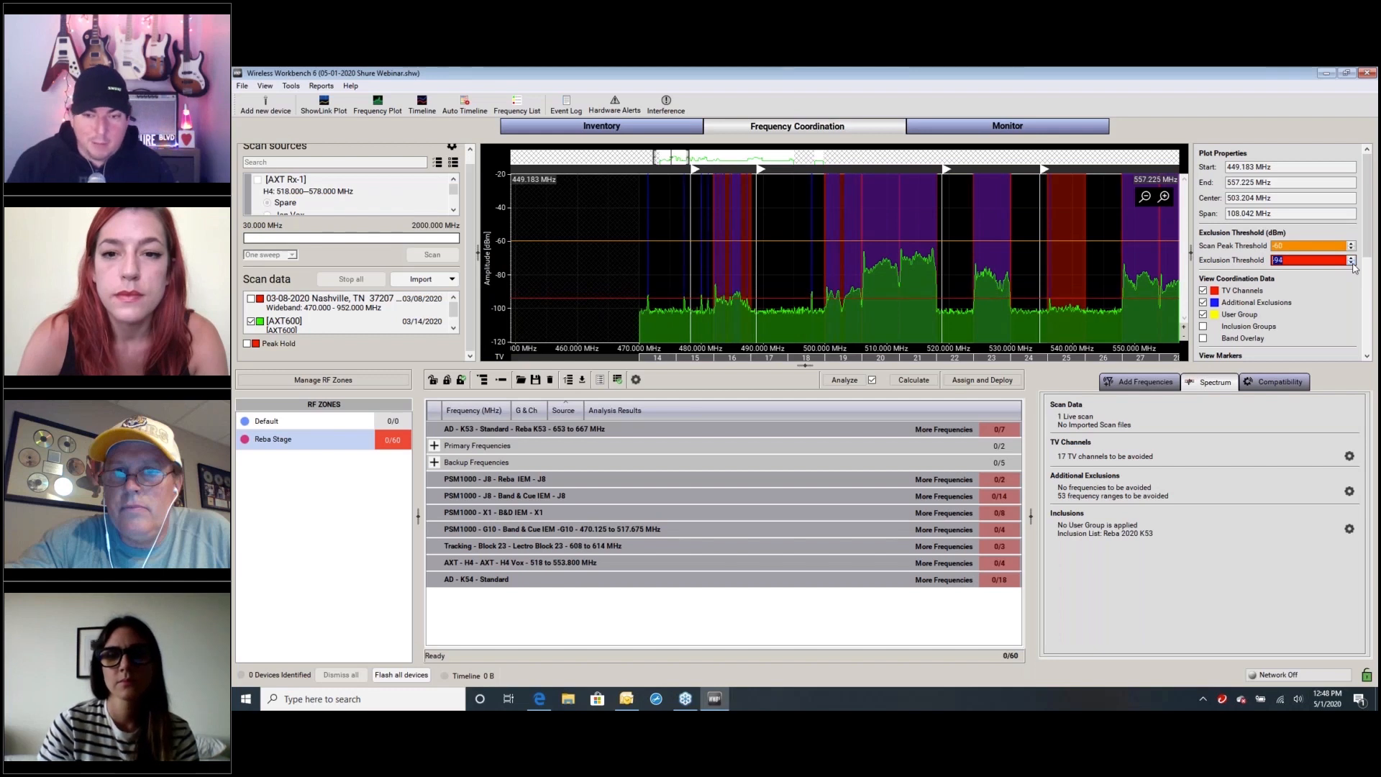
# Raise the exclusion threshold to -85 dBm
pyautogui.click(1352, 257)
pyautogui.click(1353, 257)
pyautogui.click(1352, 258)
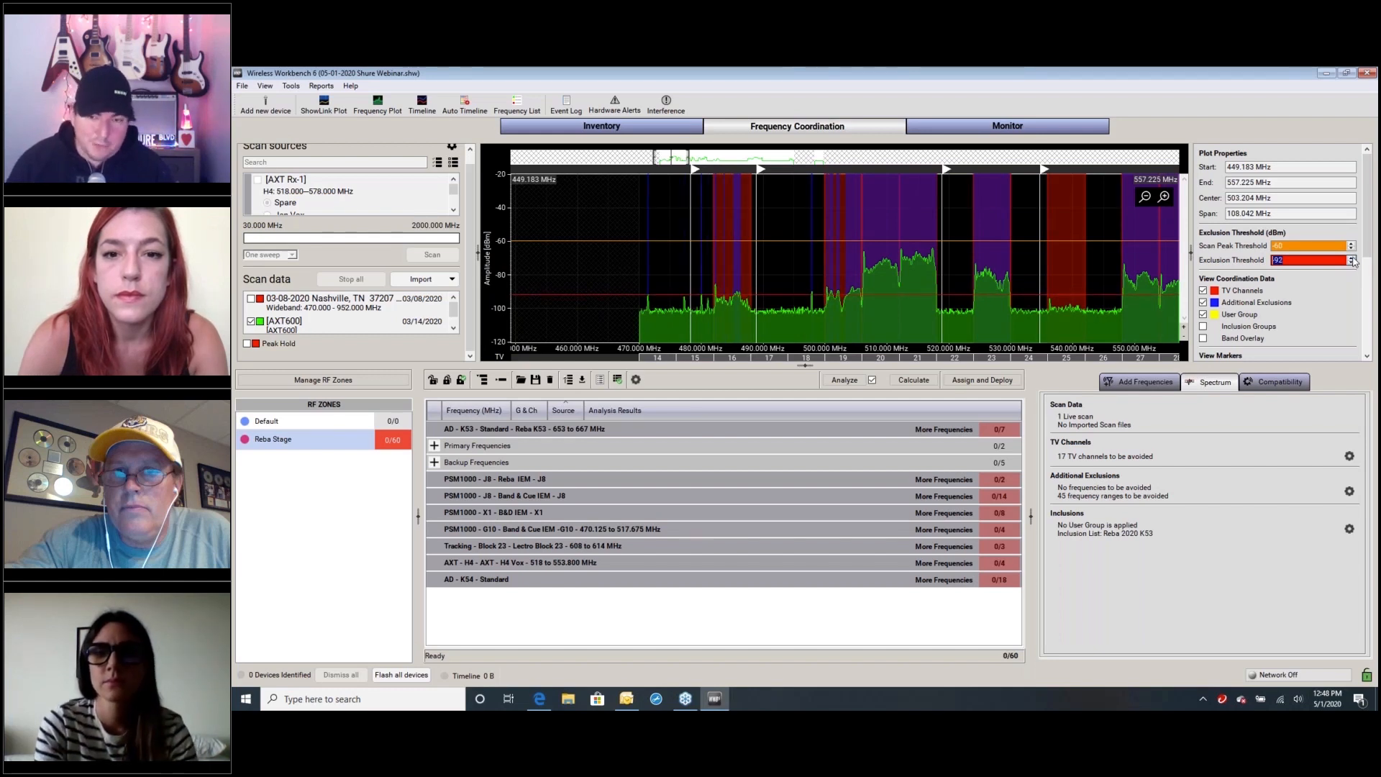
pyautogui.click(1352, 257)
pyautogui.click(1352, 258)
pyautogui.click(1352, 258)
pyautogui.click(1352, 257)
pyautogui.click(1352, 257)
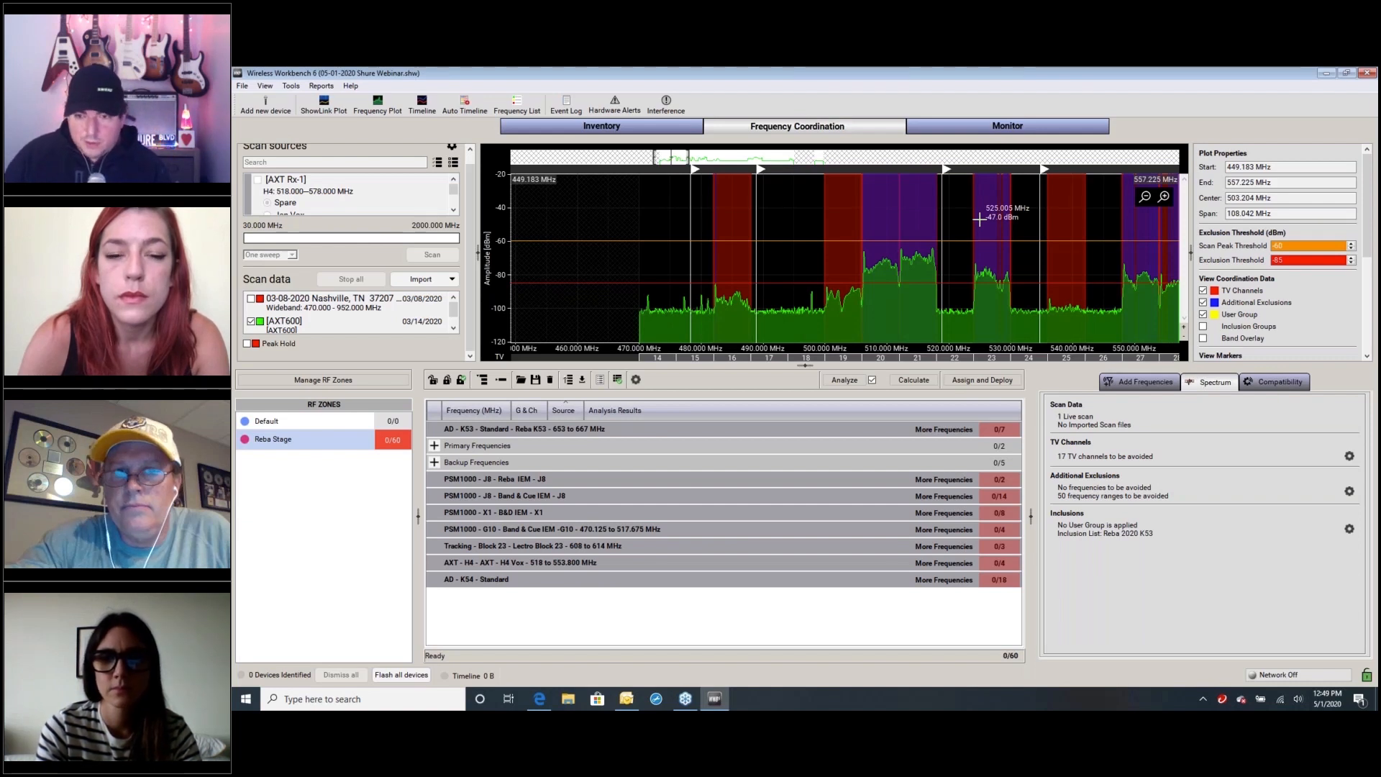
# Import the scan file 12-02-2019 Caesars 89109.sdb2 from the 12 December Scans folder within Reba 2019 Scans
pyautogui.click(451, 280)
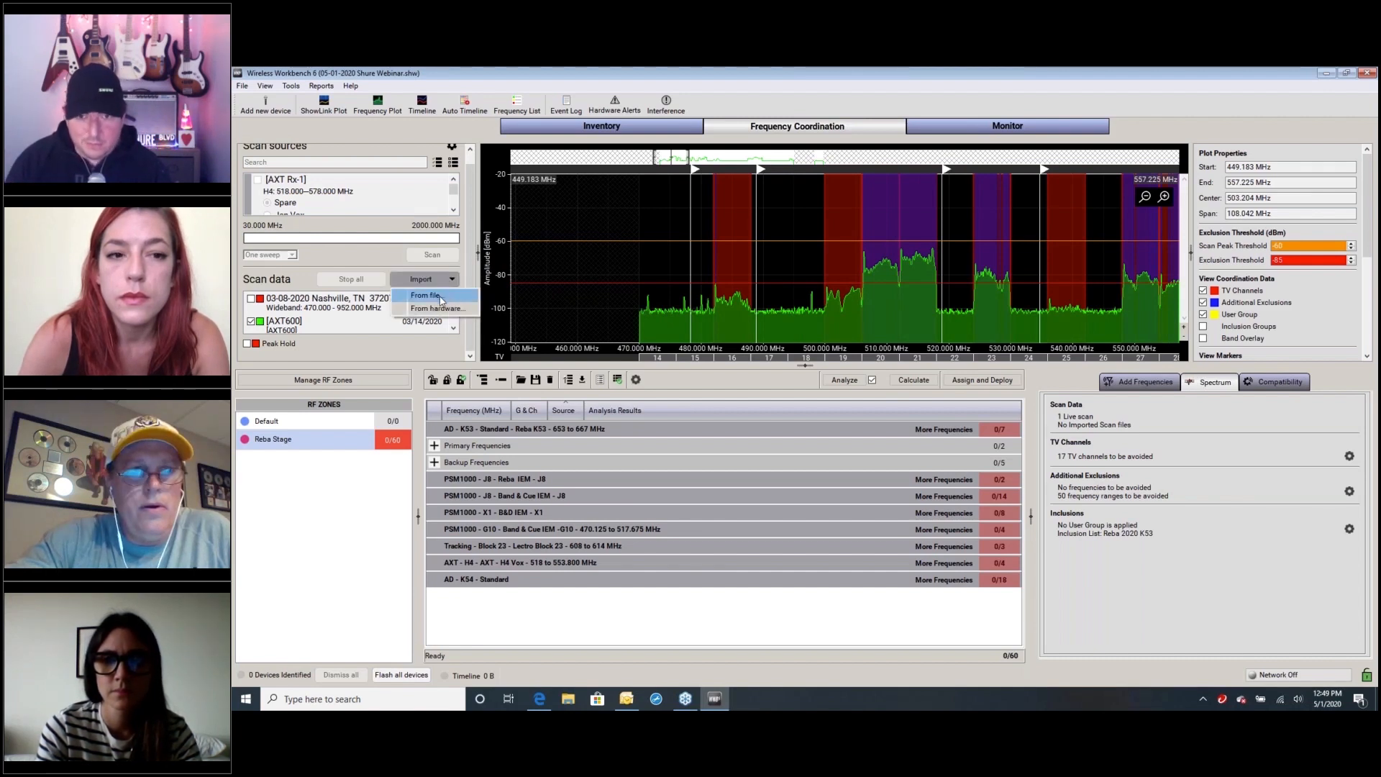
pyautogui.click(441, 297)
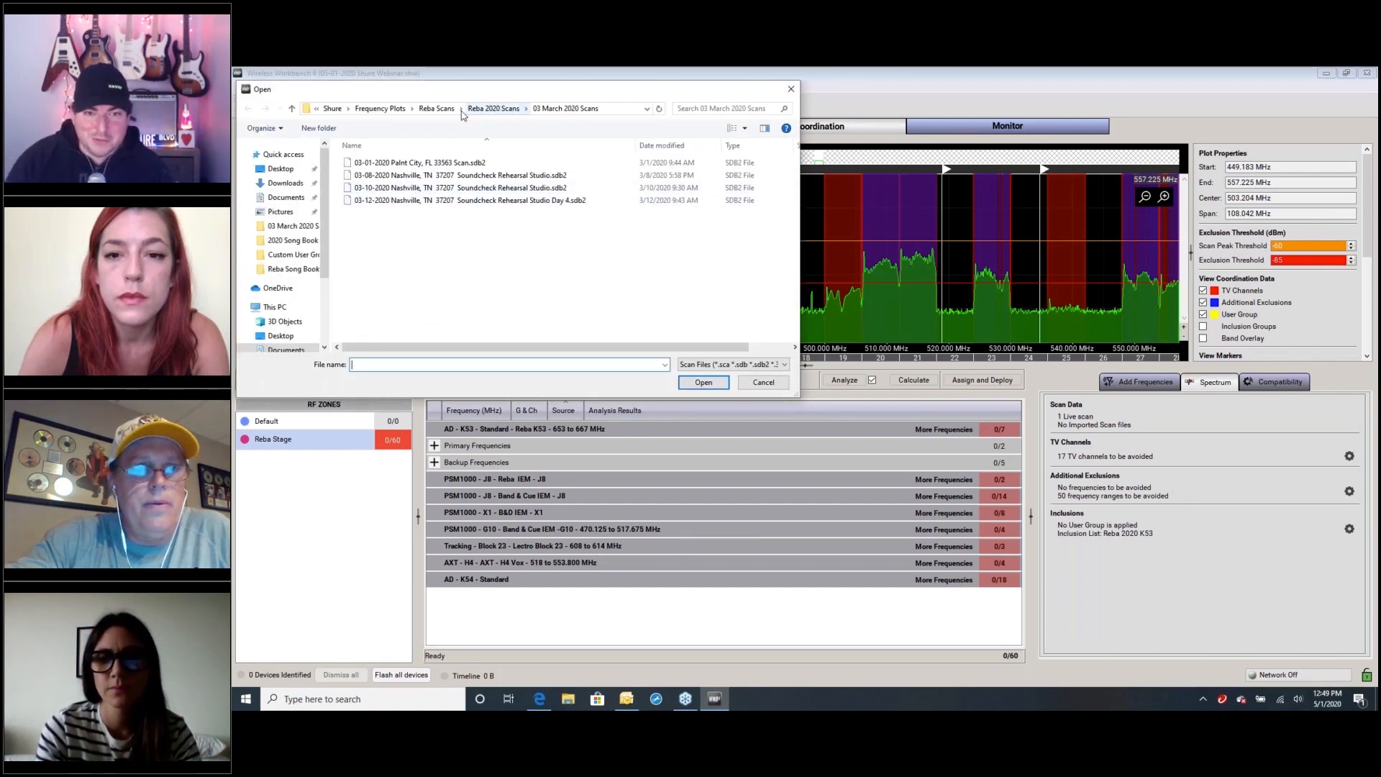
pyautogui.click(436, 109)
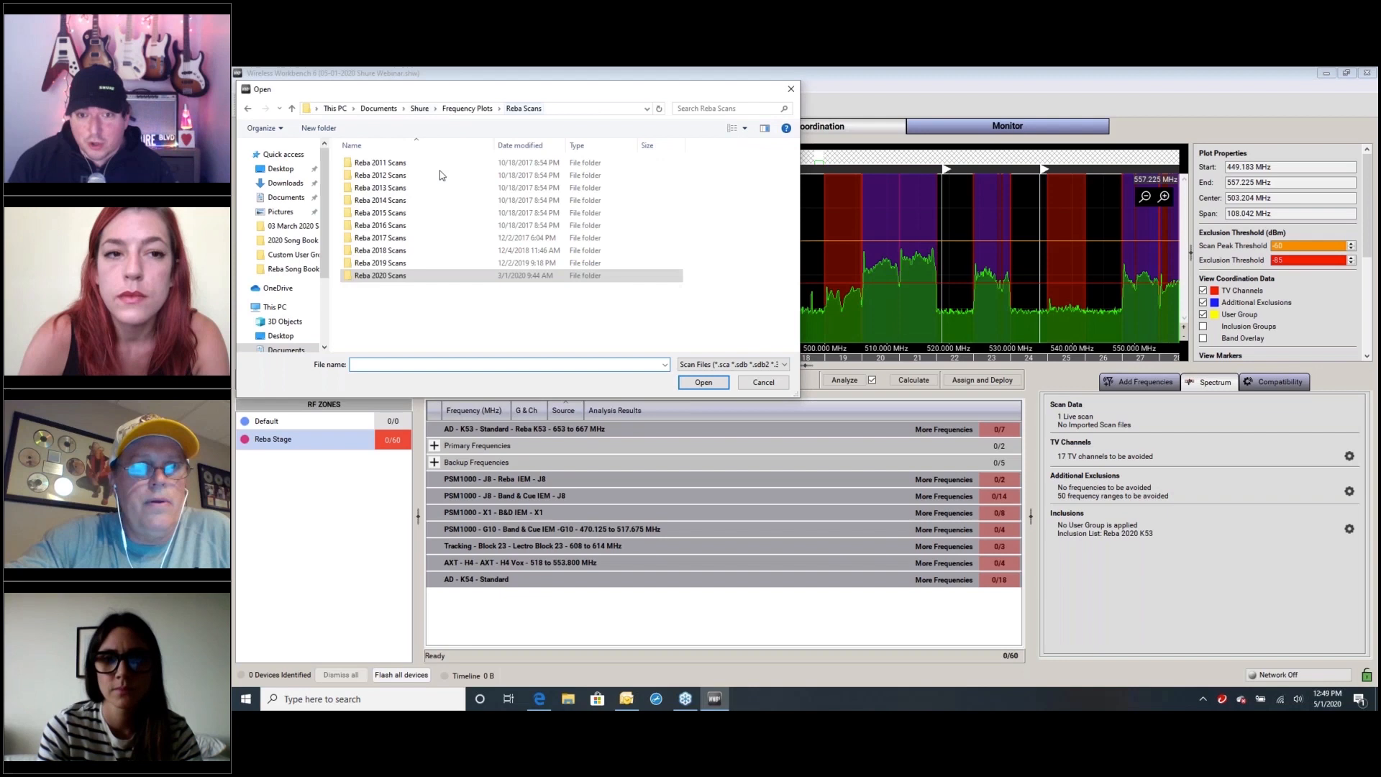
pyautogui.doubleClick(407, 263)
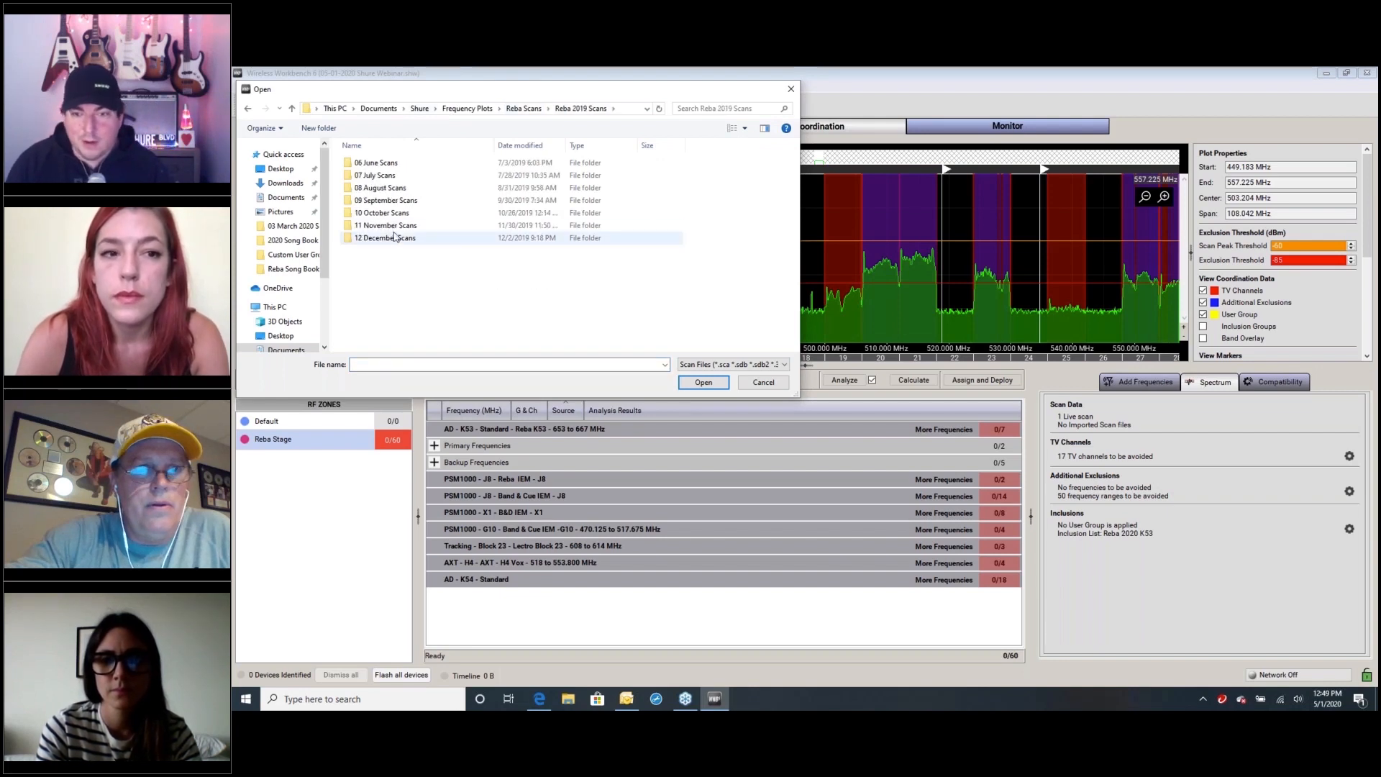
pyautogui.doubleClick(395, 242)
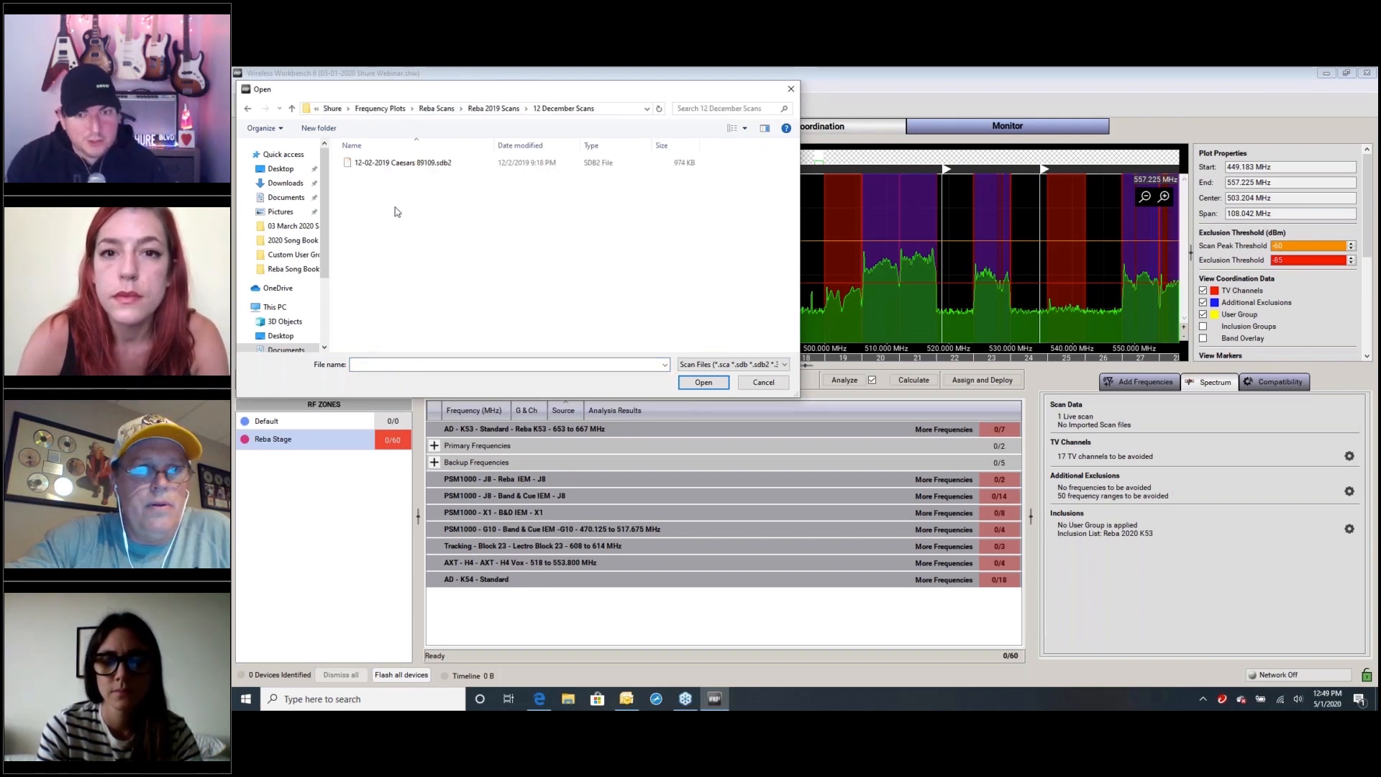
pyautogui.click(396, 164)
pyautogui.click(703, 383)
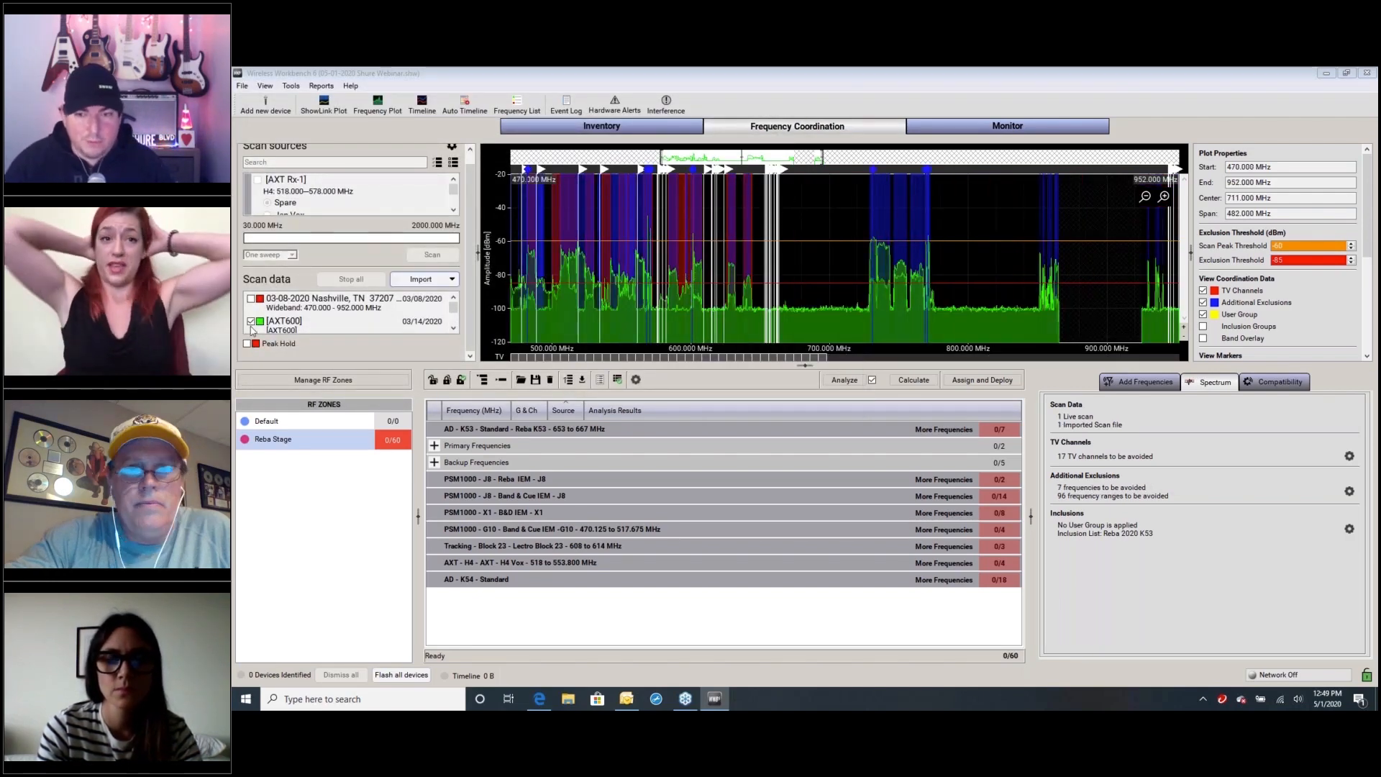
# Turn off the AXT600 scan and narrow the spectrum plot's range to 470–558 MHz
pyautogui.click(251, 323)
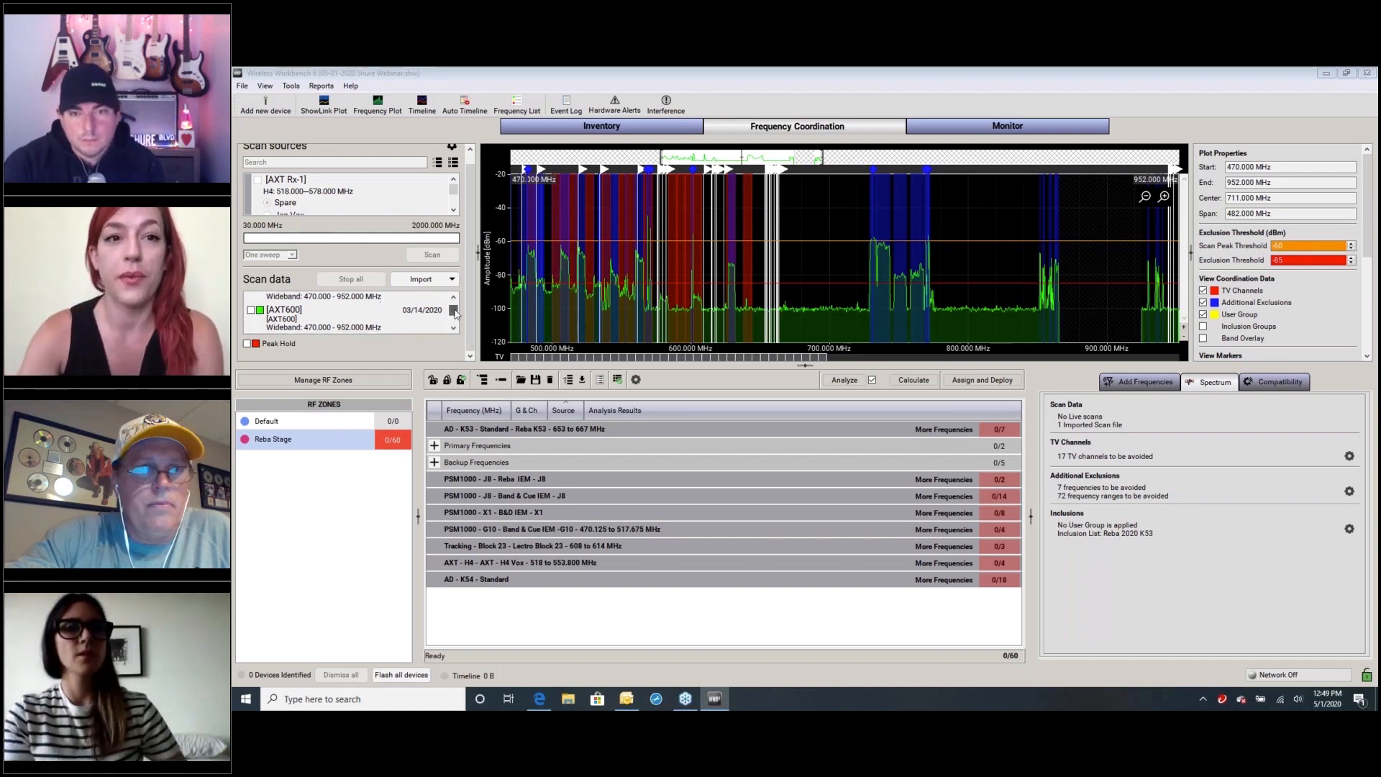
pyautogui.scroll(-3, 454, 314)
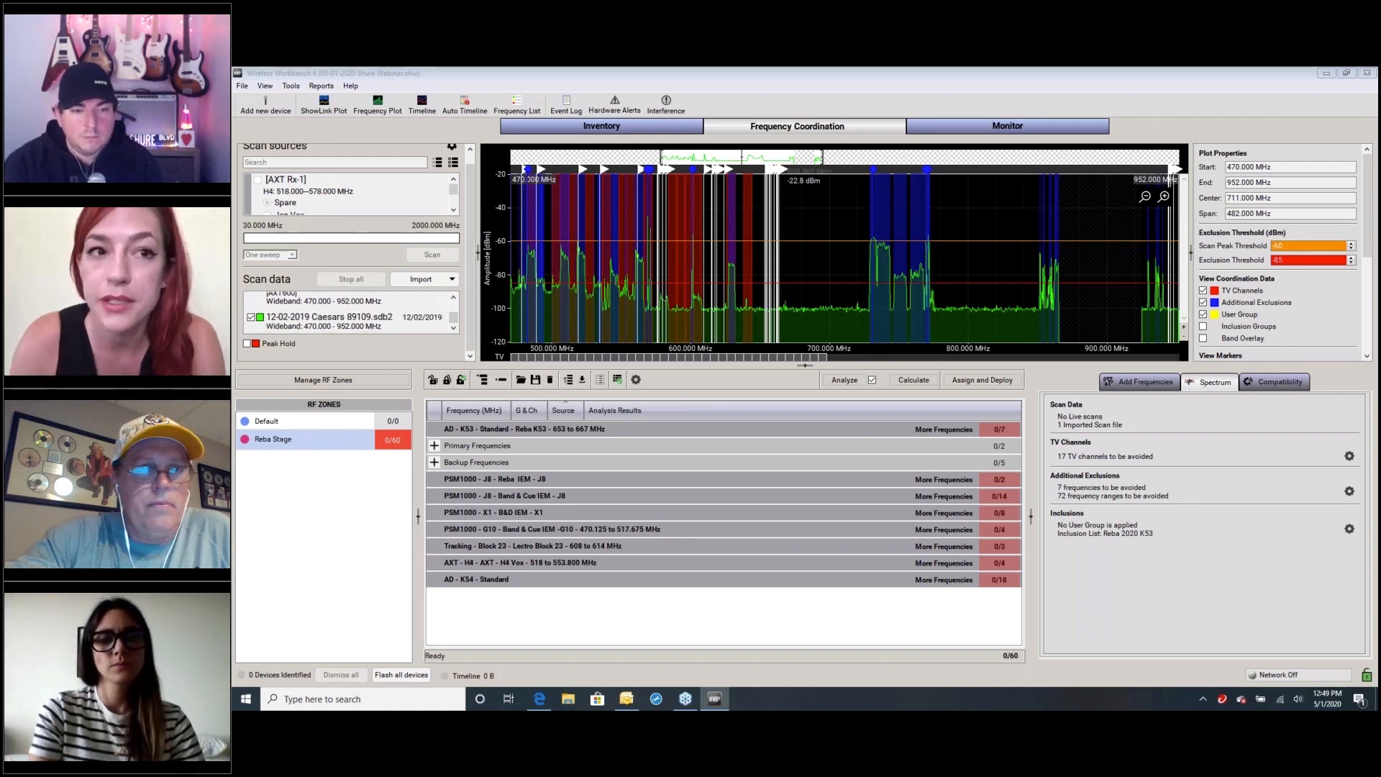
pyautogui.moveTo(822, 160); pyautogui.dragTo(689, 171)
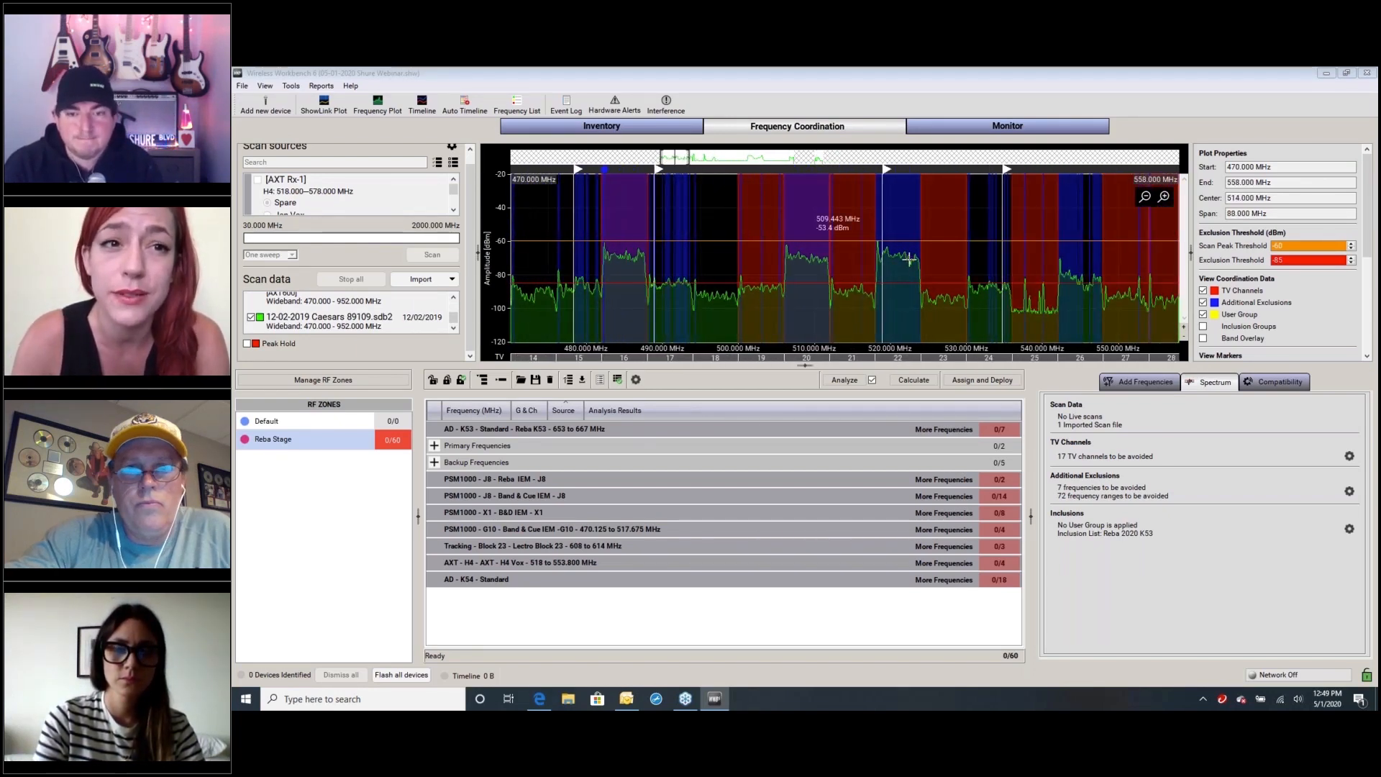
# Hide the additional exclusions, make the spectrum plot taller and extend its range to about 584 MHz
pyautogui.click(1204, 303)
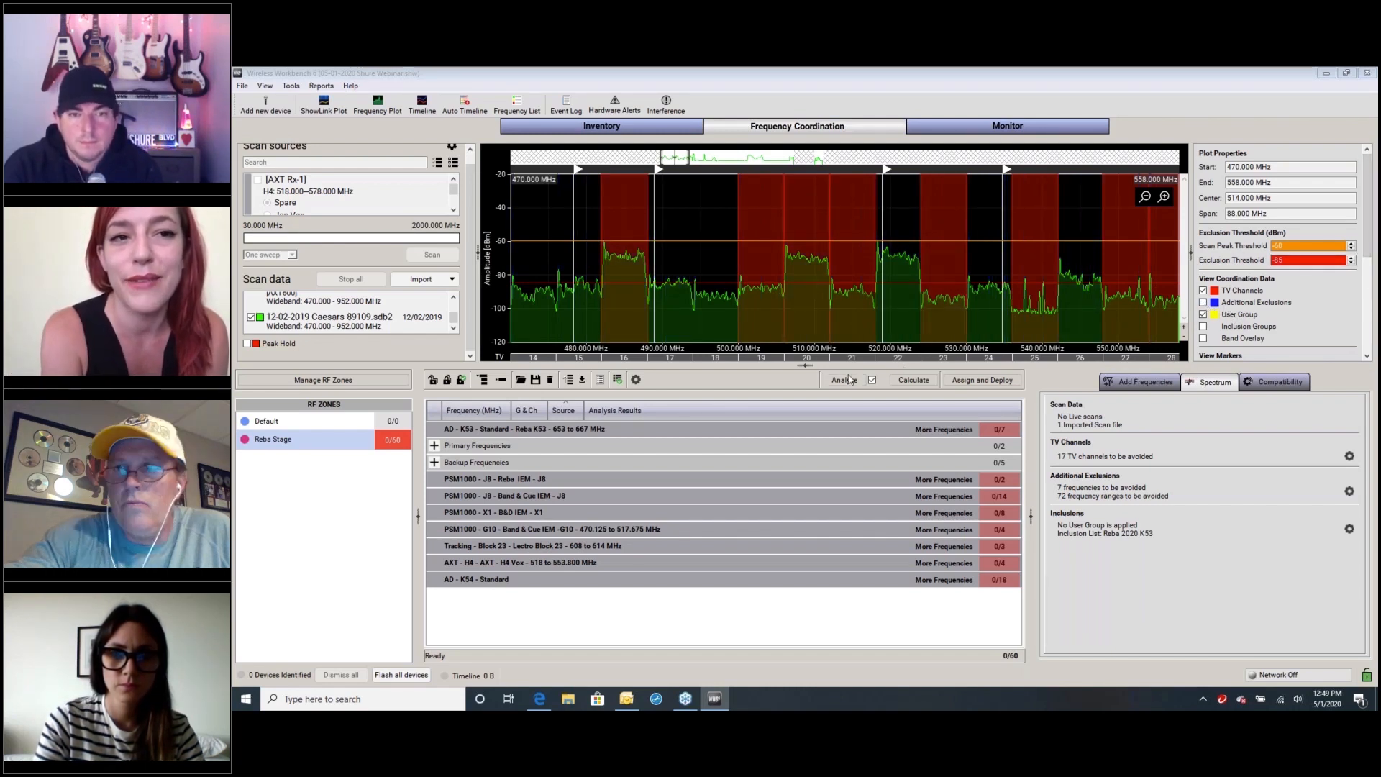
pyautogui.moveTo(805, 366); pyautogui.dragTo(798, 466)
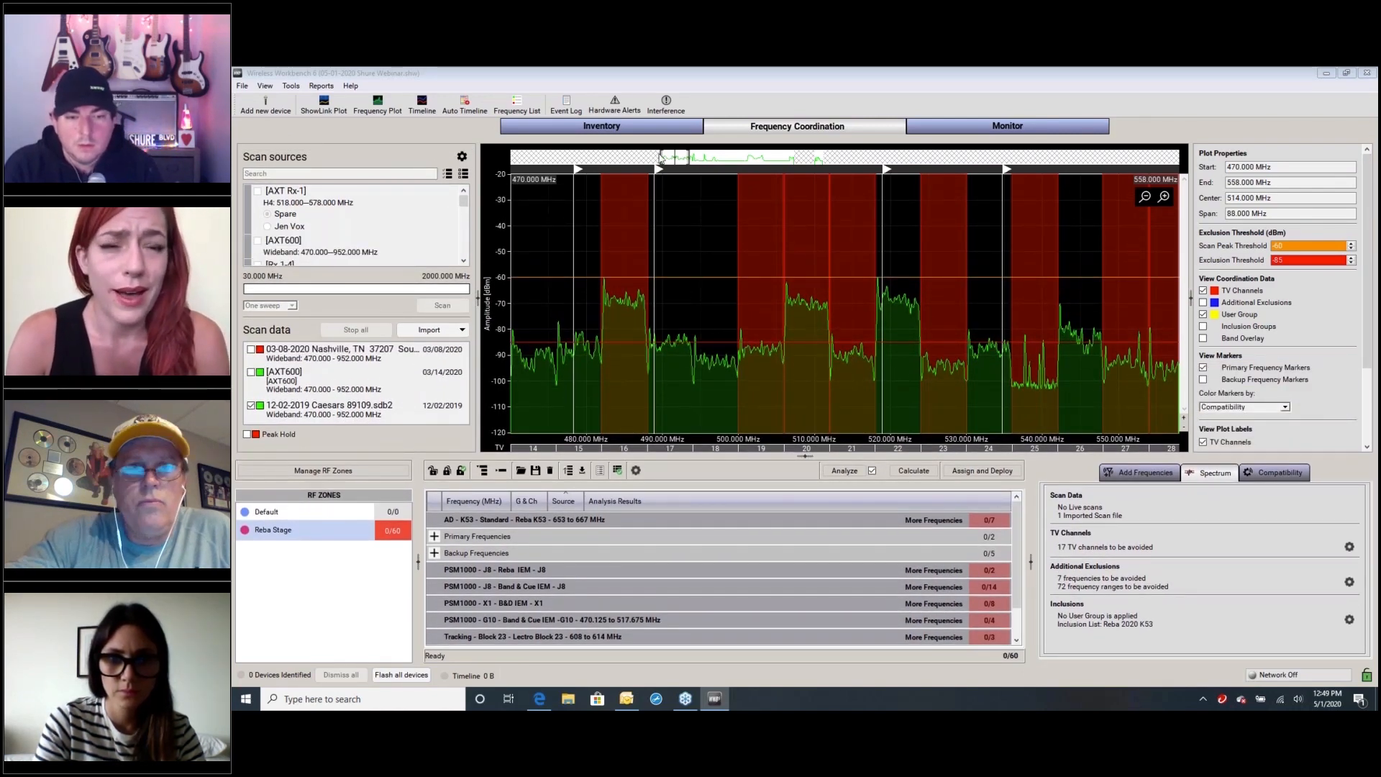
pyautogui.moveTo(693, 160); pyautogui.dragTo(699, 156)
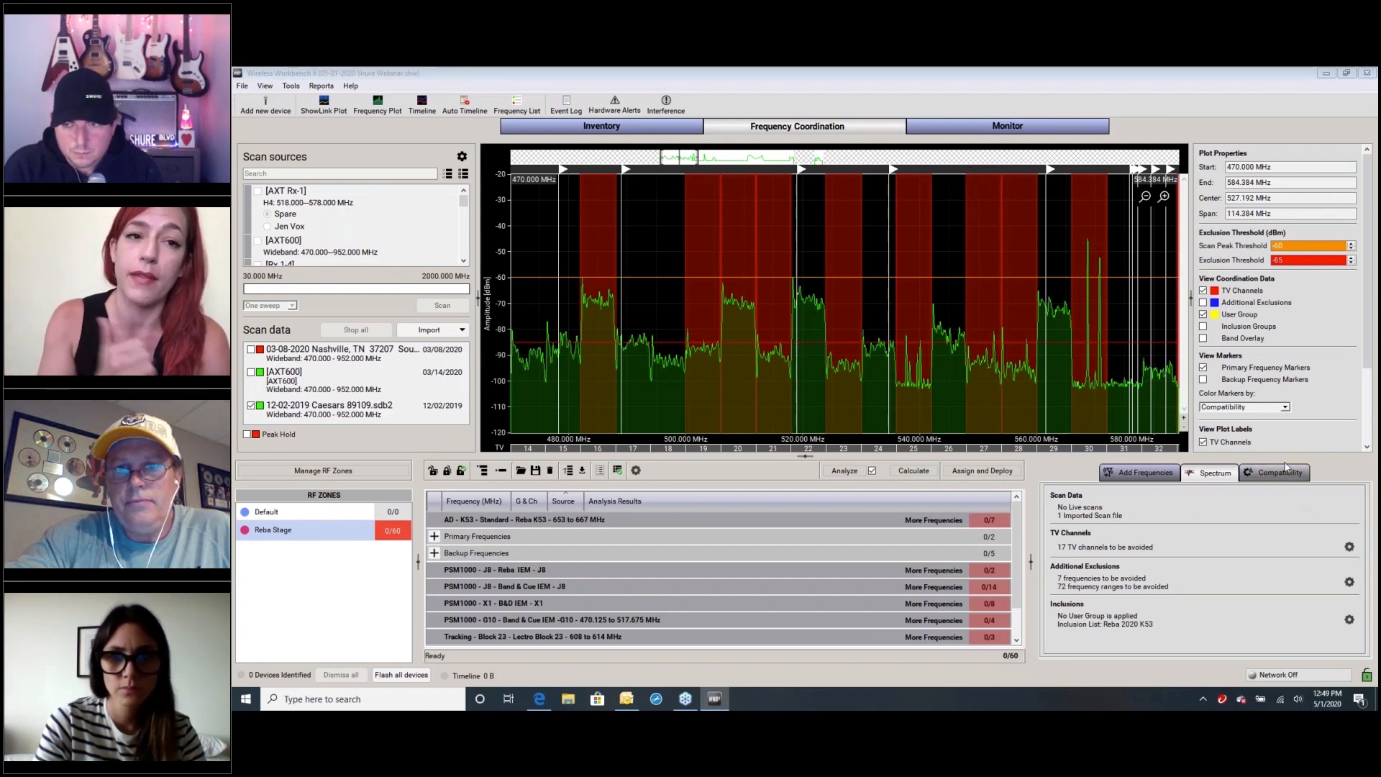
# Hide the TV channels, user group and primary frequency markers so the plot shows only the scan trace
pyautogui.click(1203, 291)
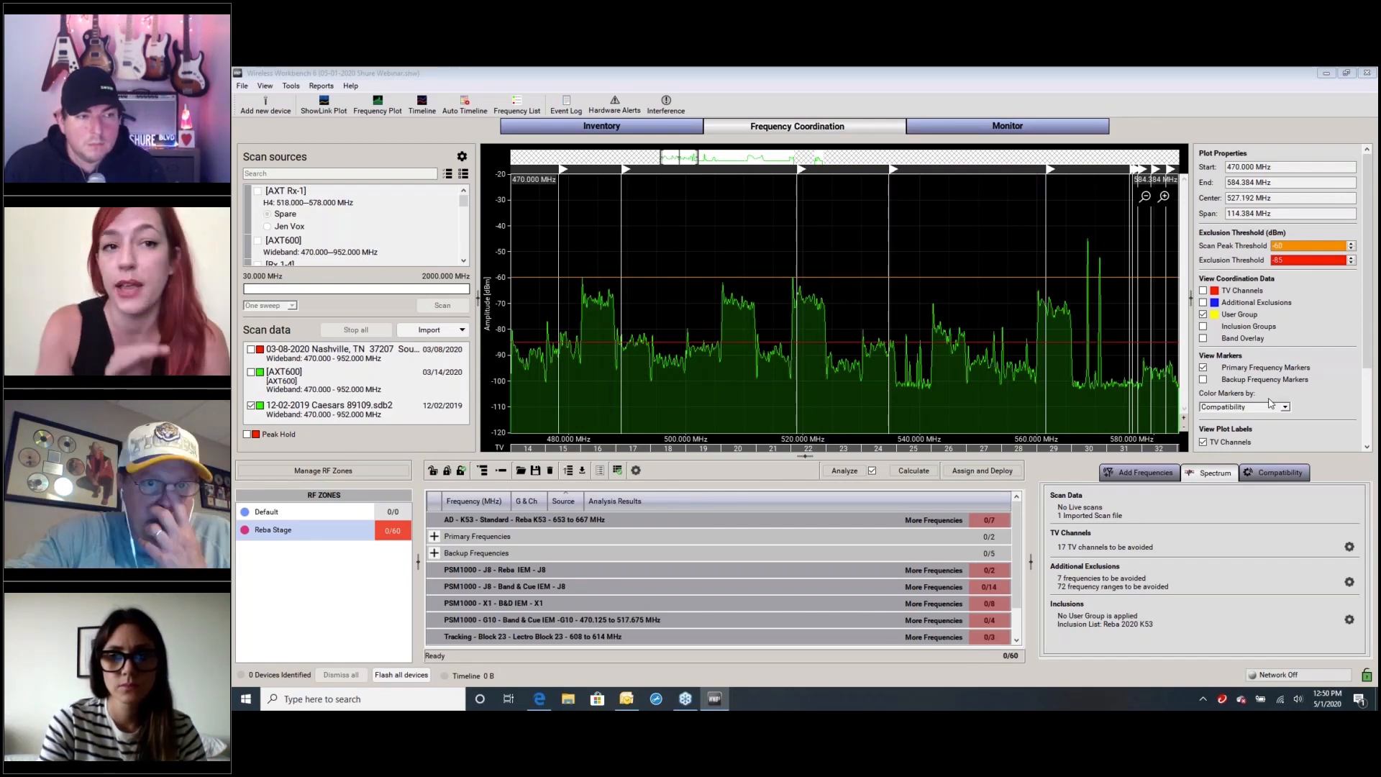
pyautogui.click(1327, 303)
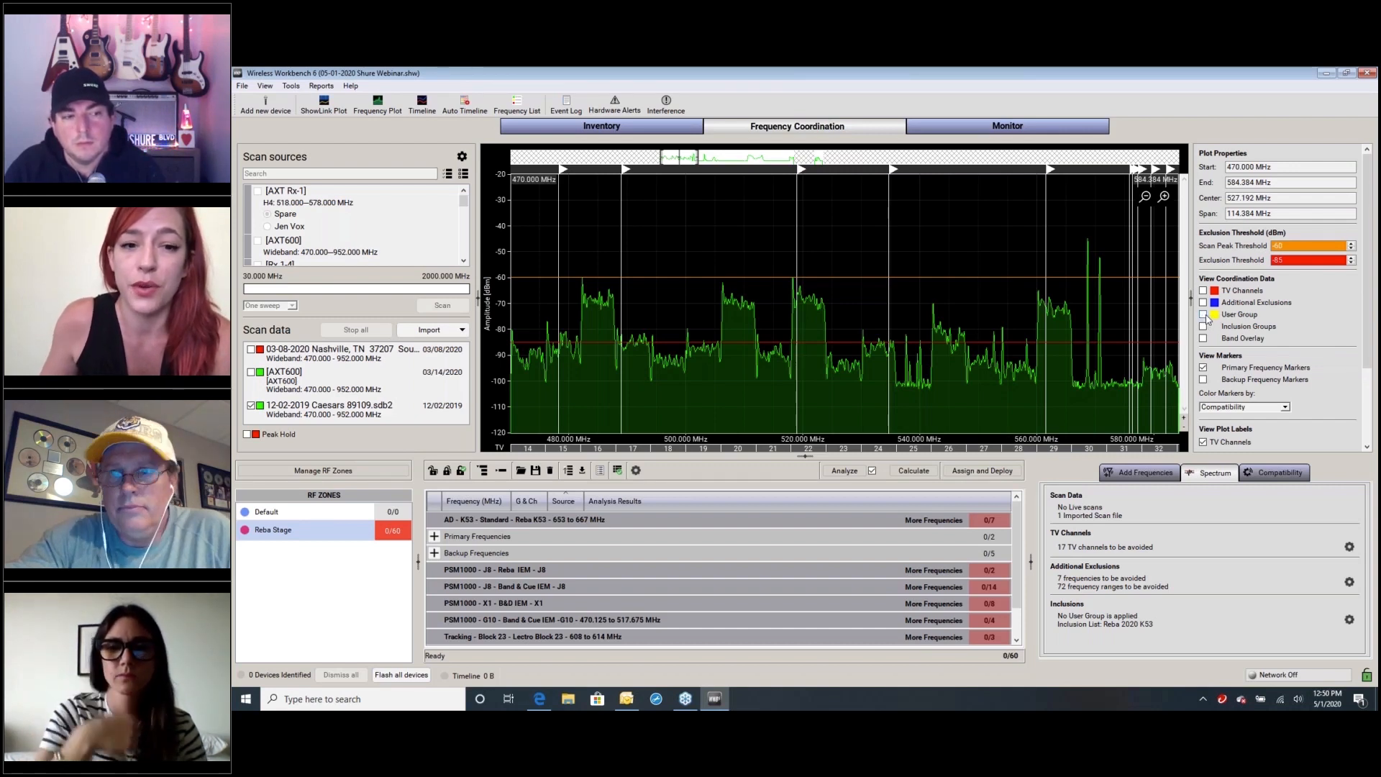
pyautogui.click(1203, 368)
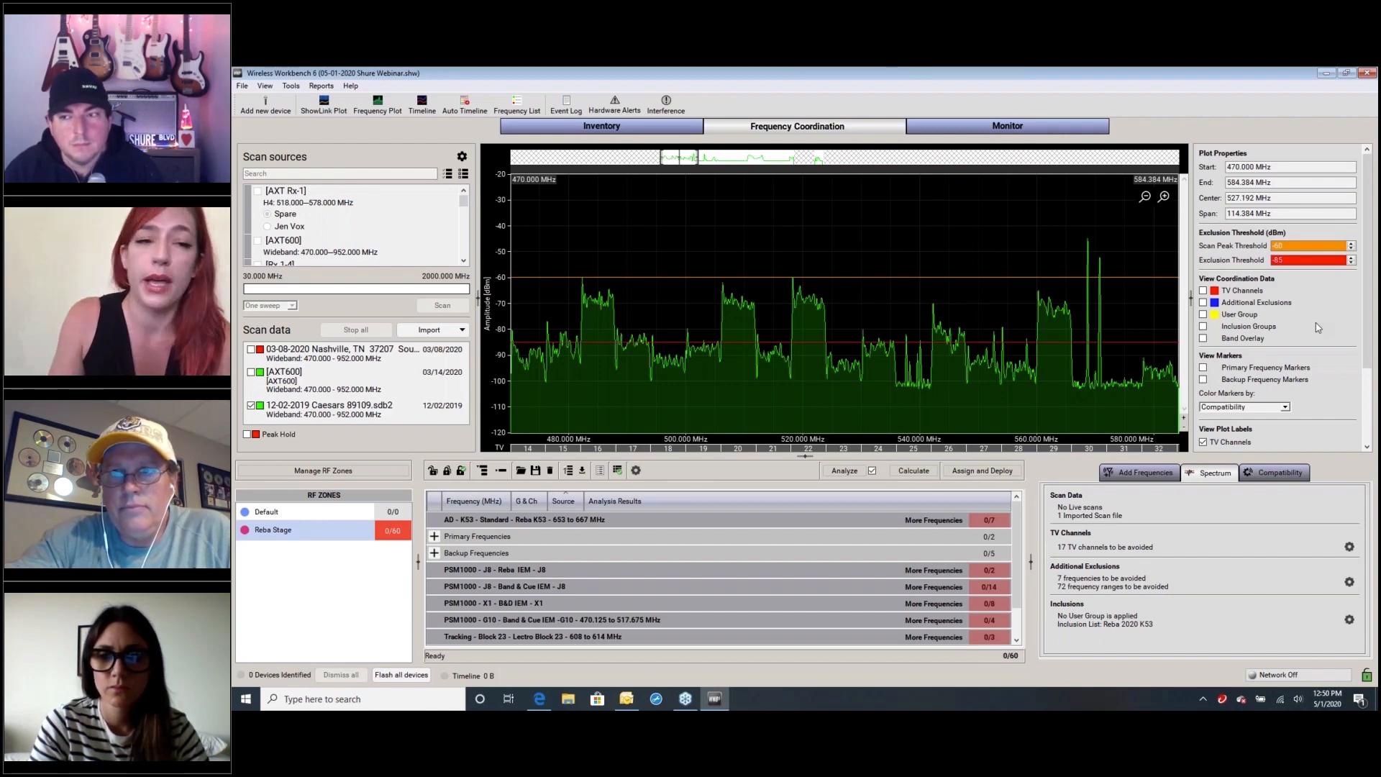
pyautogui.click(1206, 91)
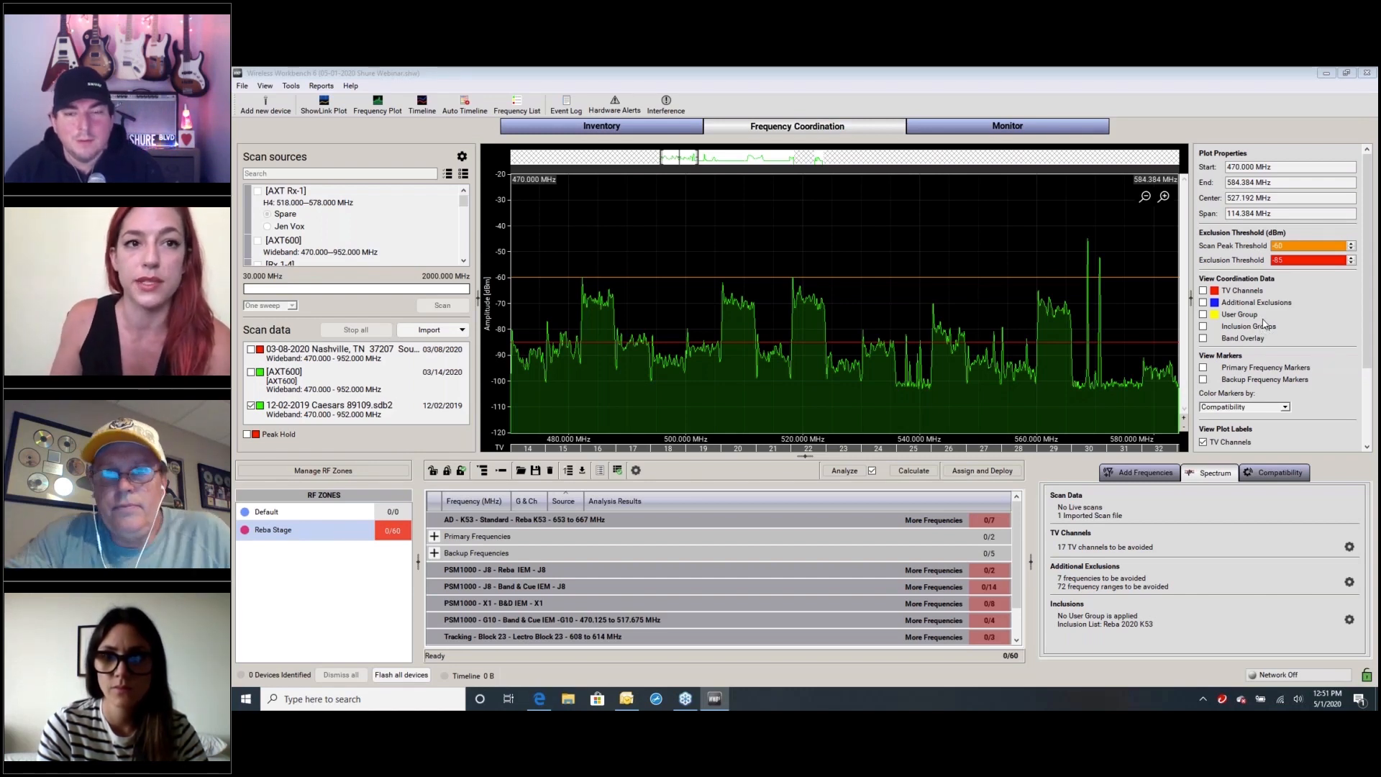
pyautogui.click(1195, 521)
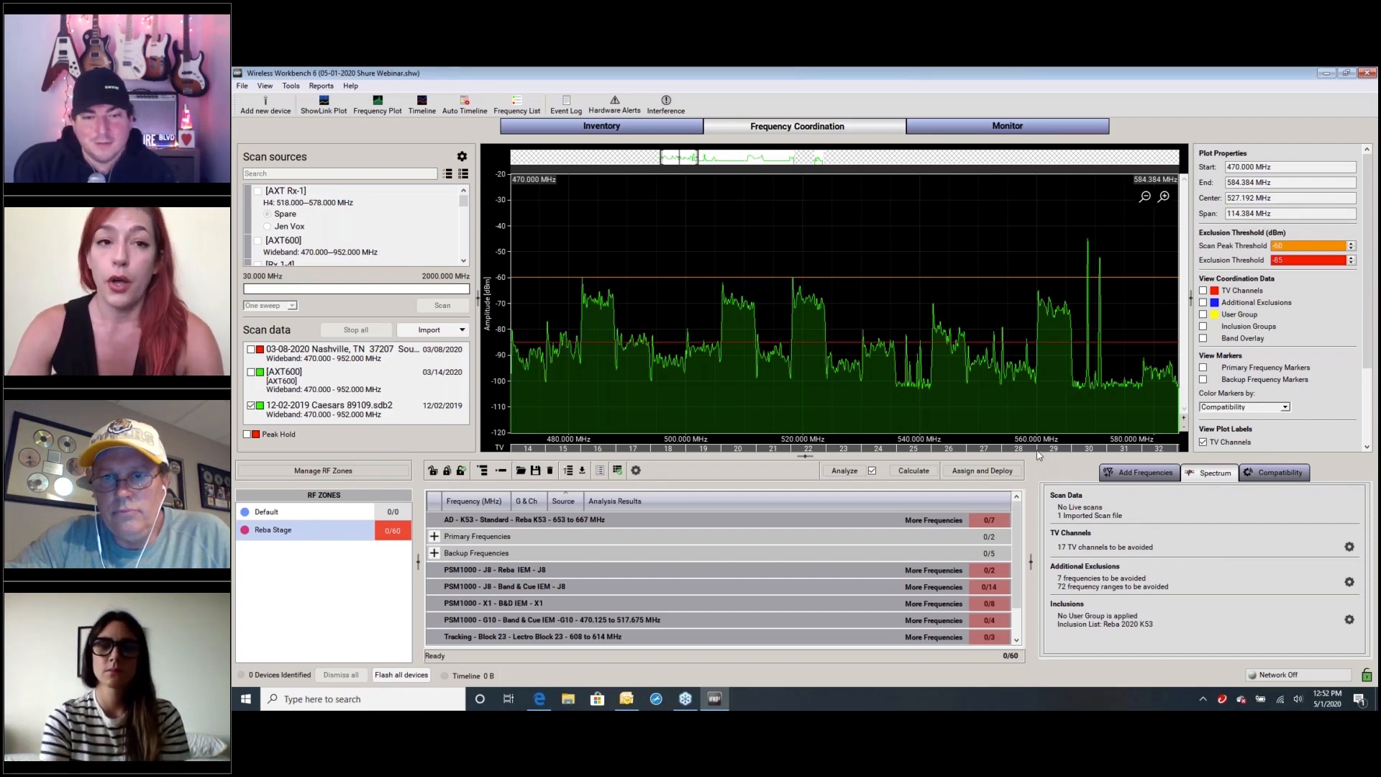
pyautogui.moveTo(1003, 452)
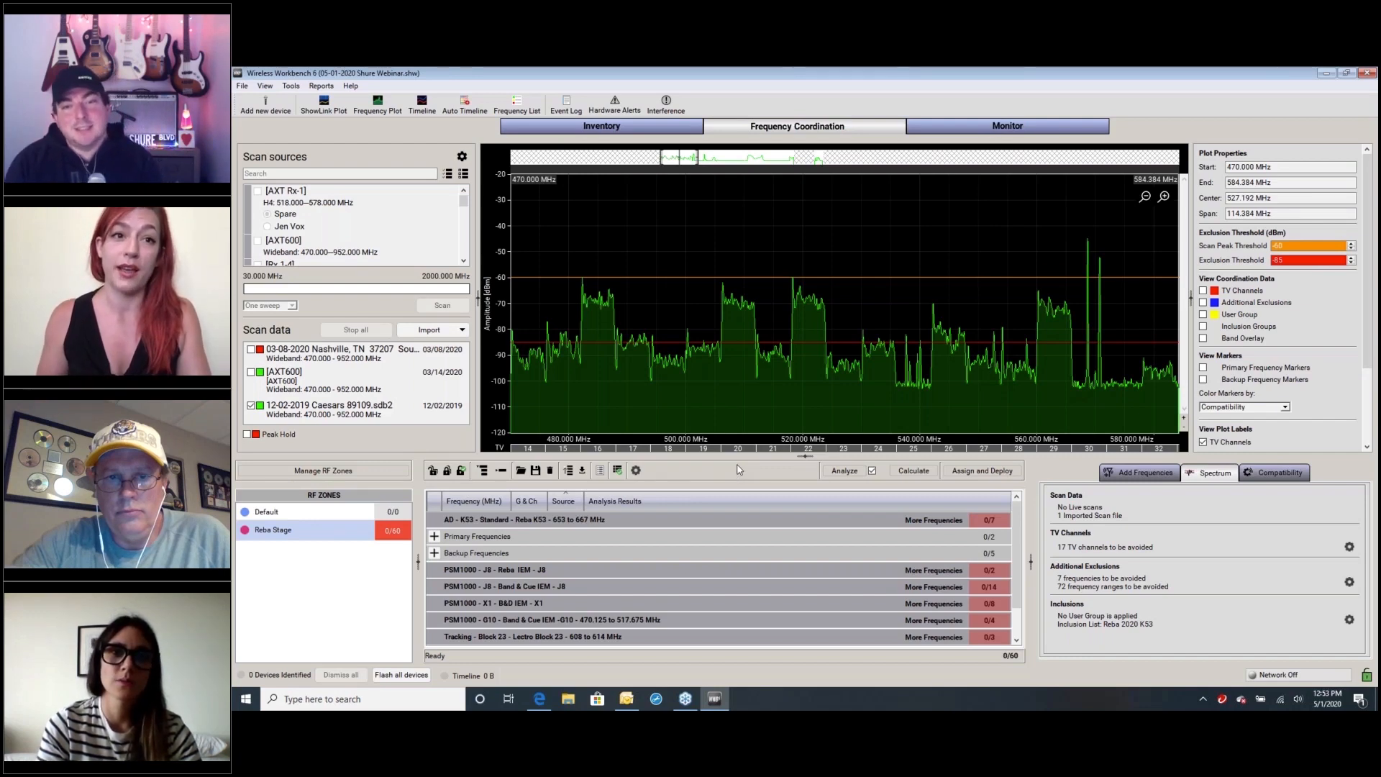
pyautogui.moveTo(686, 707)
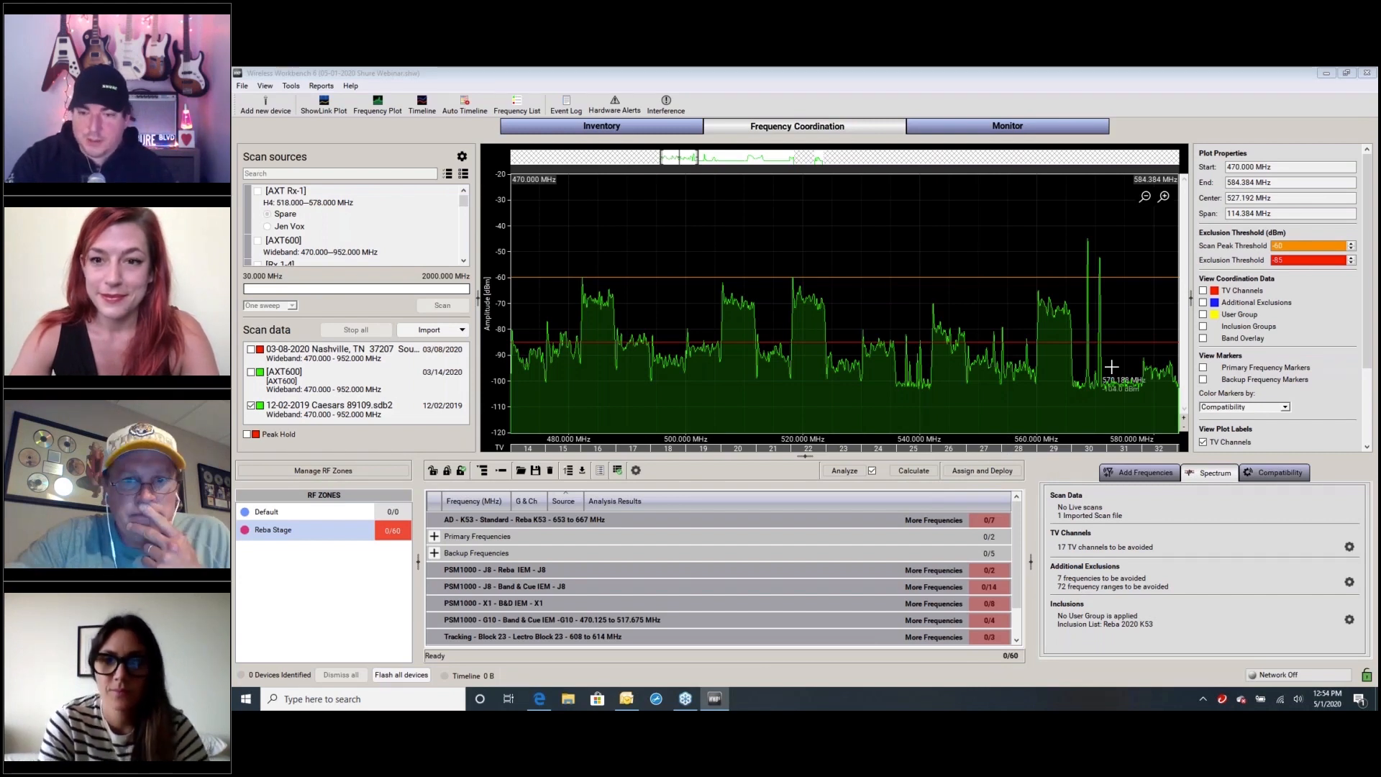
# Show the band overlay on the spectrum plot and widen the plot area by narrowing the scan sources area
pyautogui.click(1202, 338)
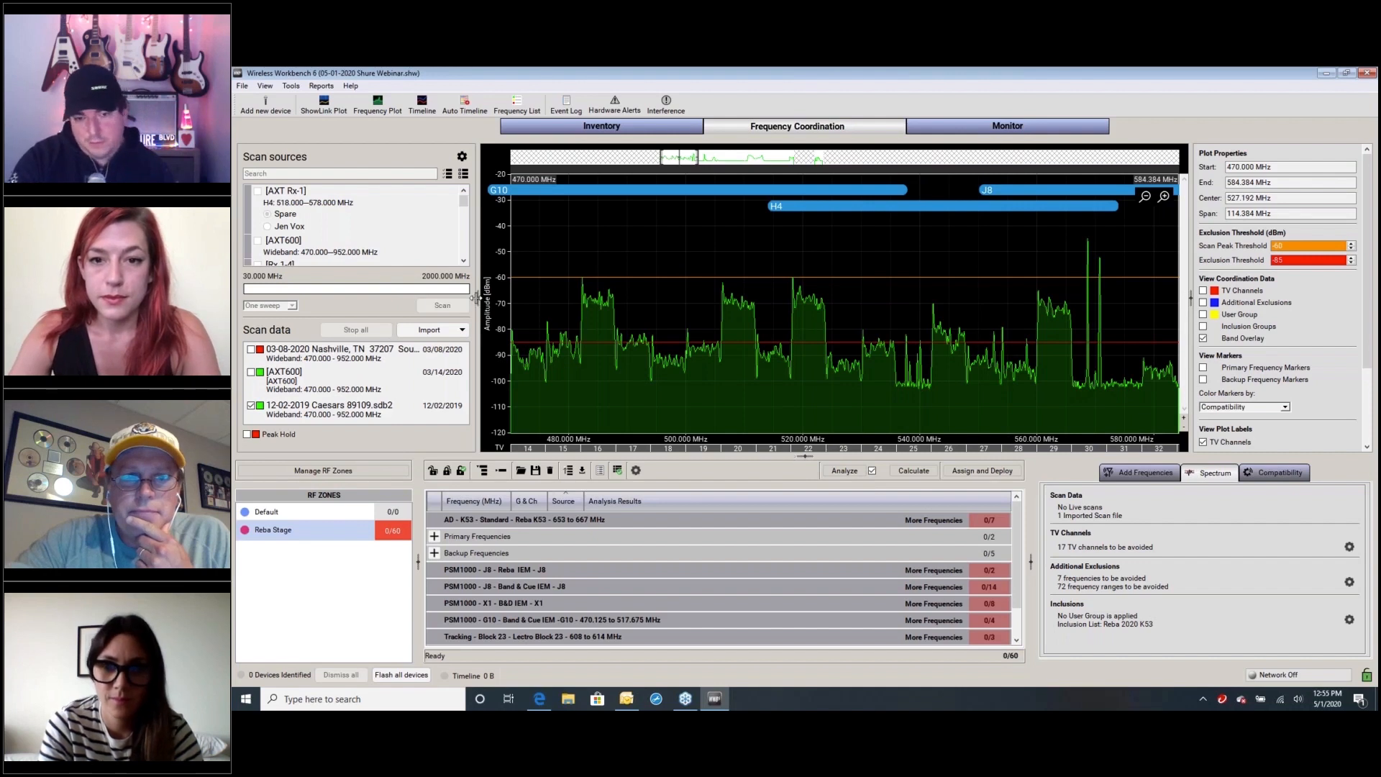
pyautogui.moveTo(474, 297); pyautogui.dragTo(417, 297)
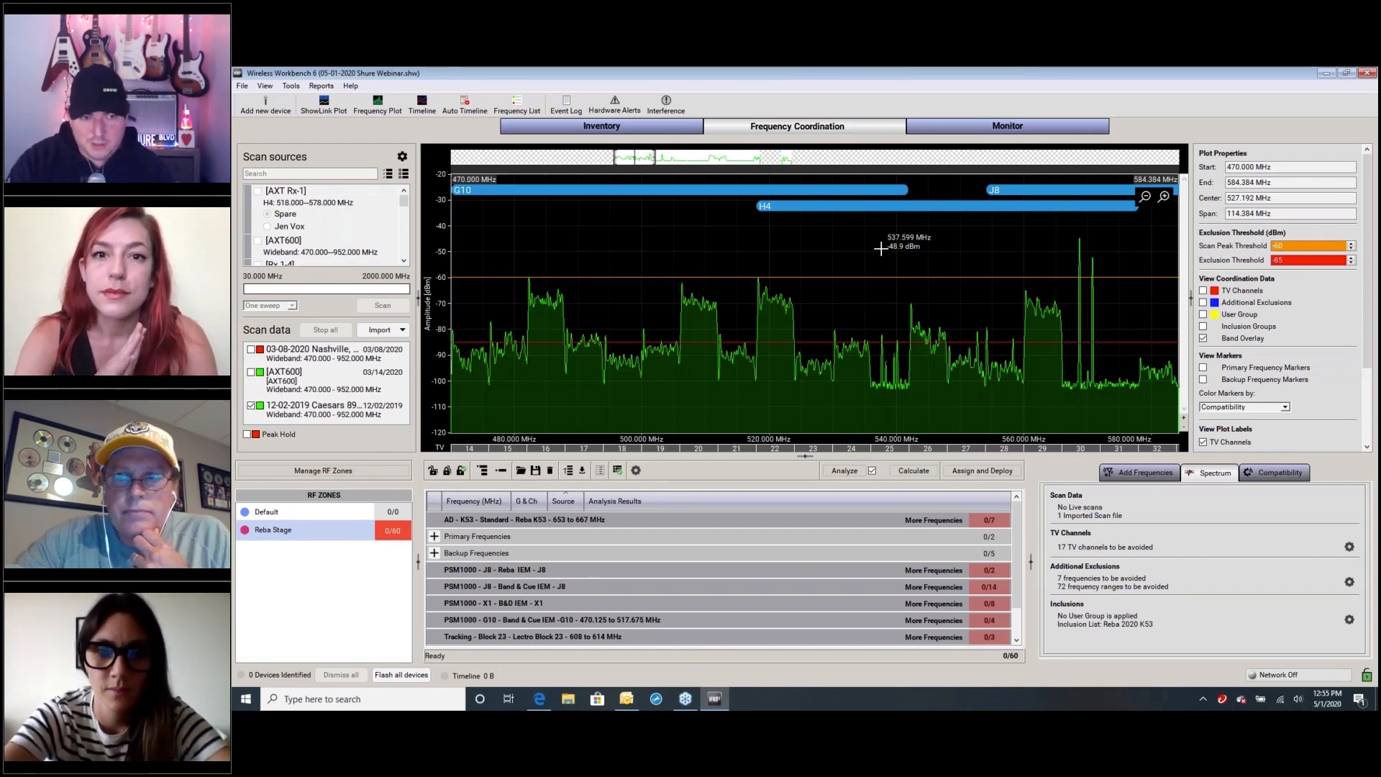
# View the band overlays in the separate Frequency Plot window over about 330–944 MHz, and close that window
pyautogui.click(269, 89)
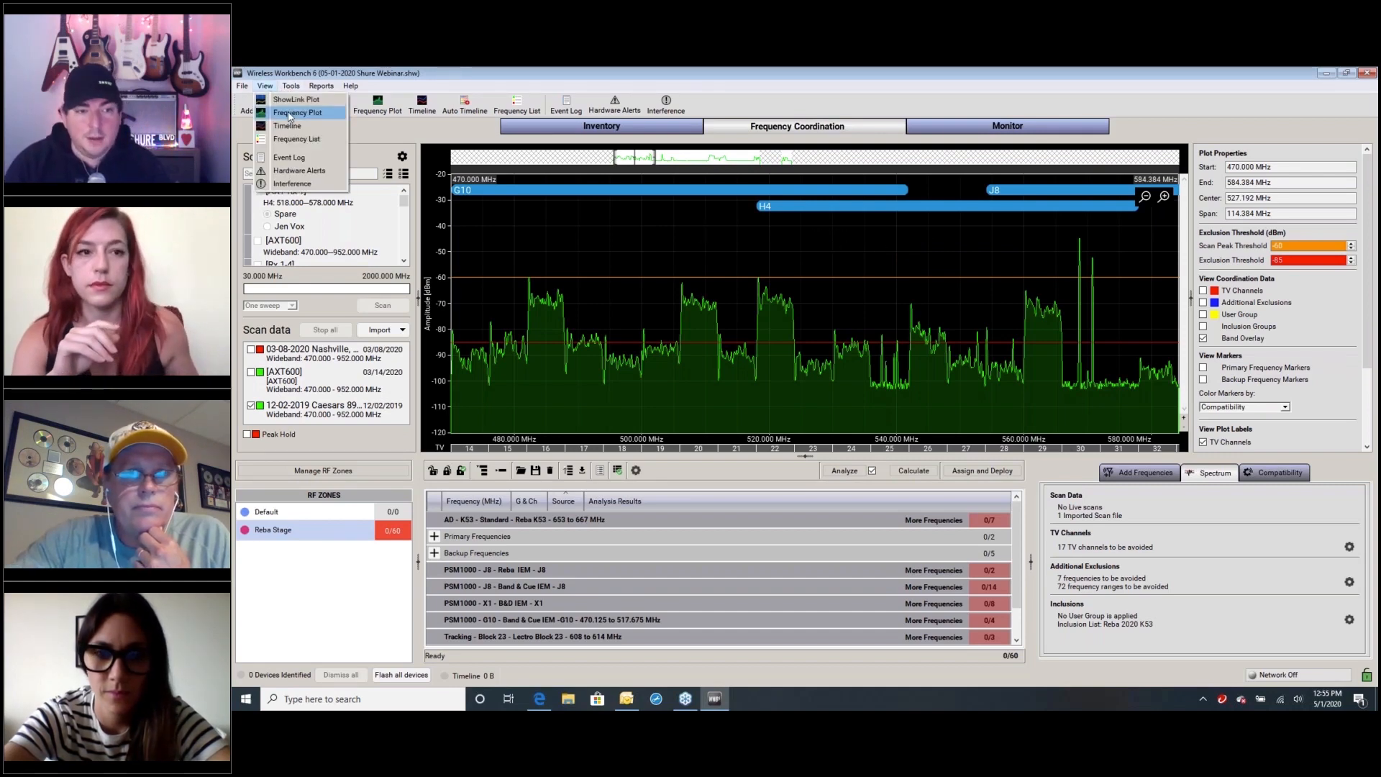
pyautogui.click(290, 113)
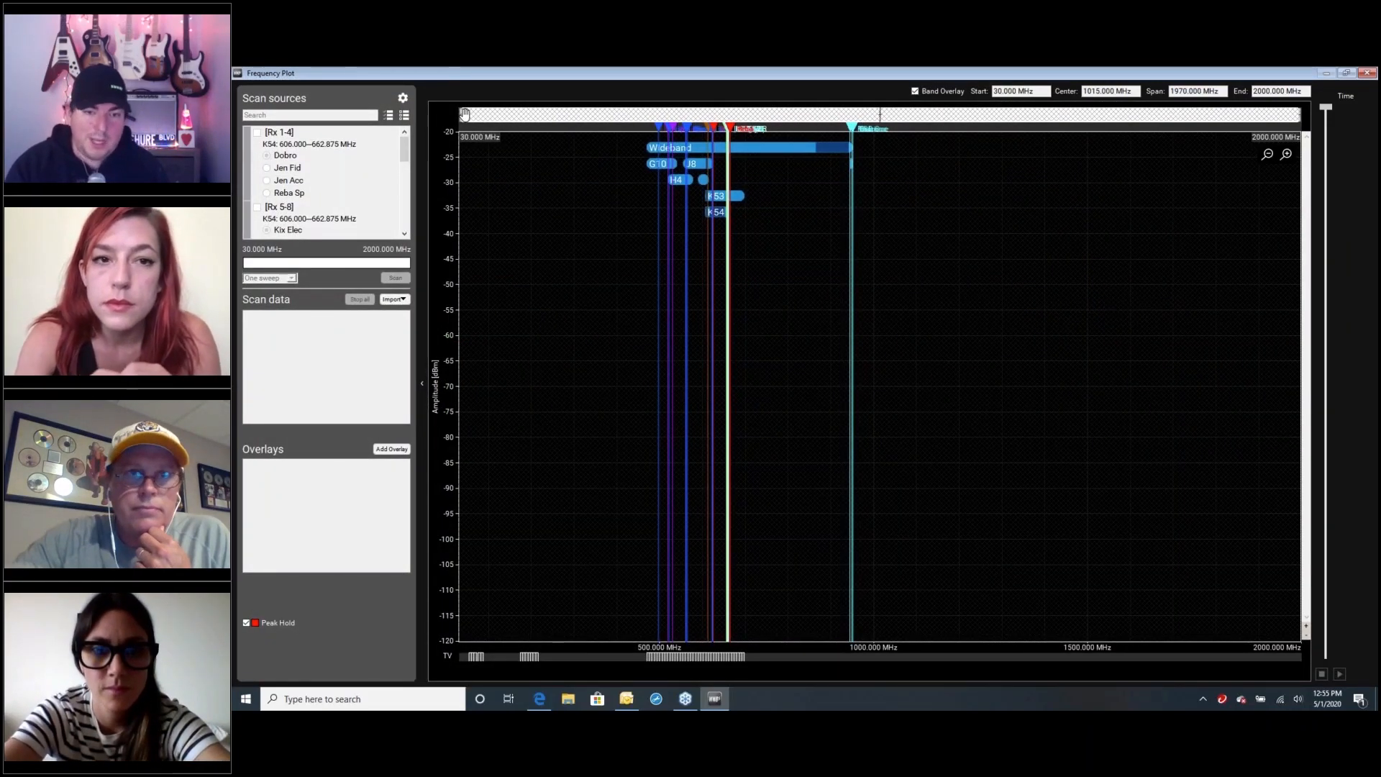
pyautogui.moveTo(462, 116); pyautogui.dragTo(651, 120)
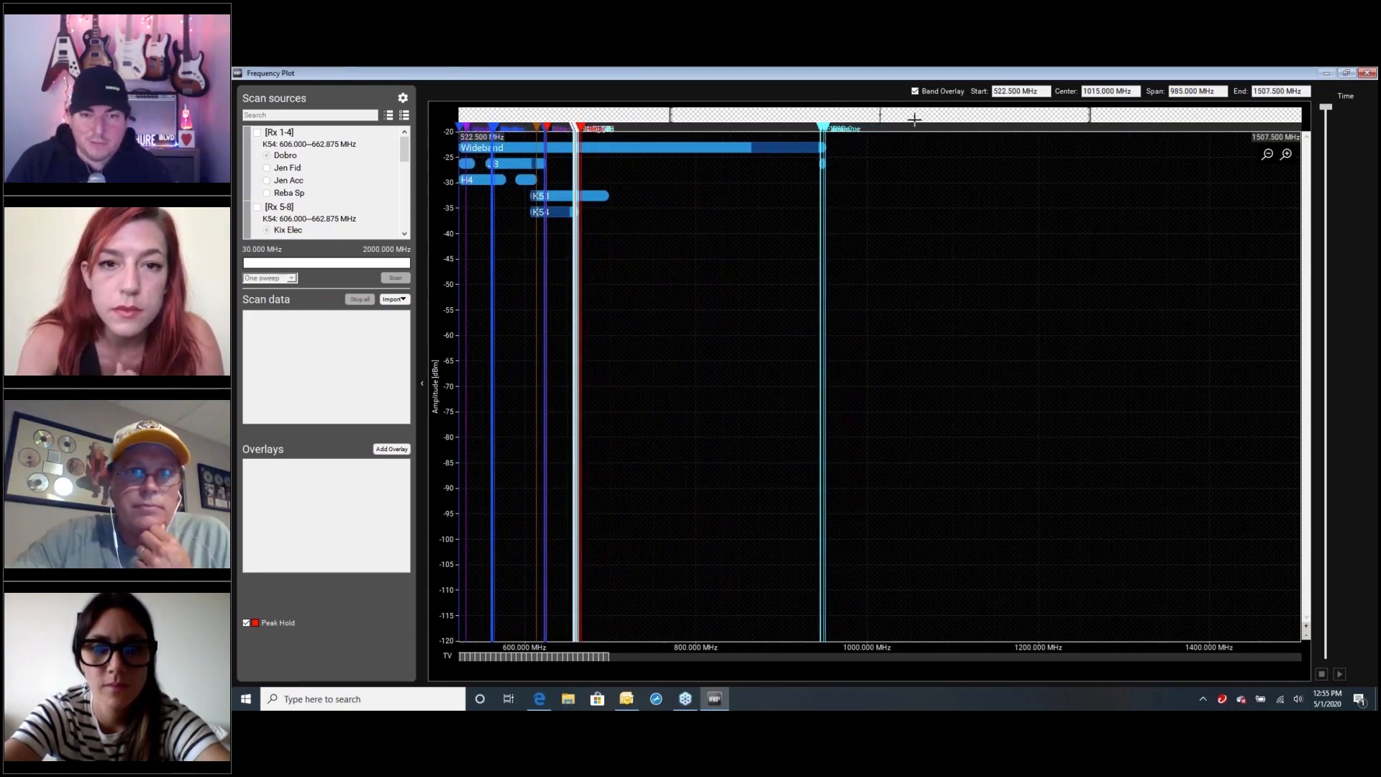
pyautogui.moveTo(829, 119); pyautogui.dragTo(992, 119)
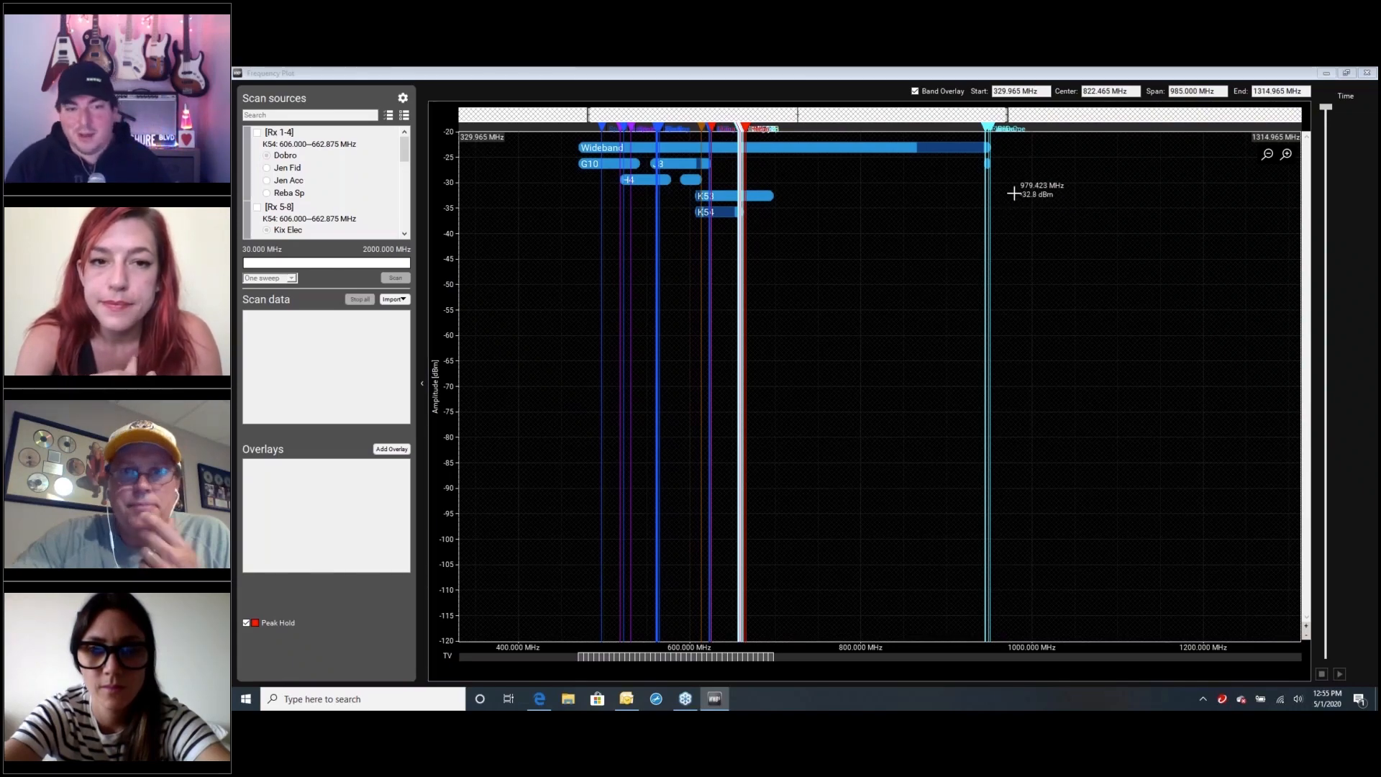
pyautogui.moveTo(1007, 113); pyautogui.dragTo(850, 114)
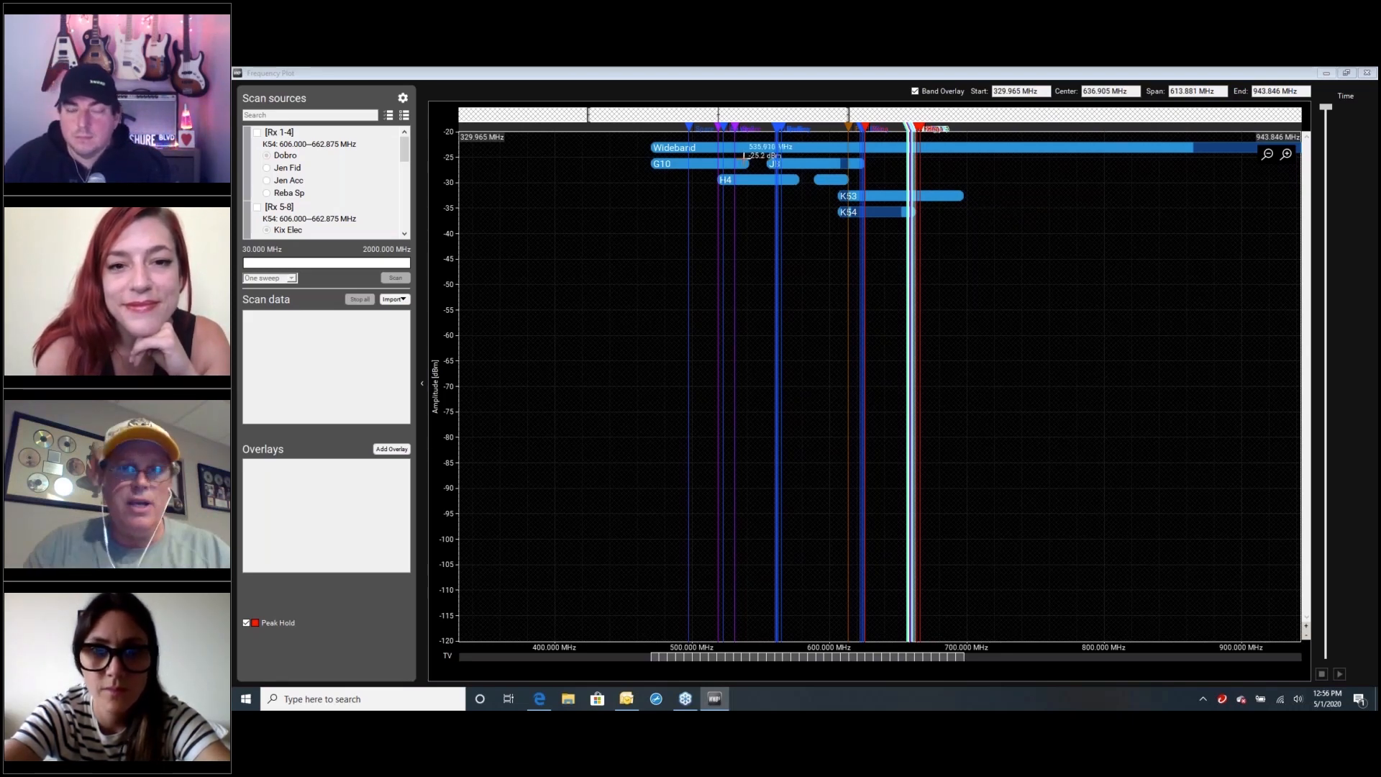
pyautogui.click(1368, 74)
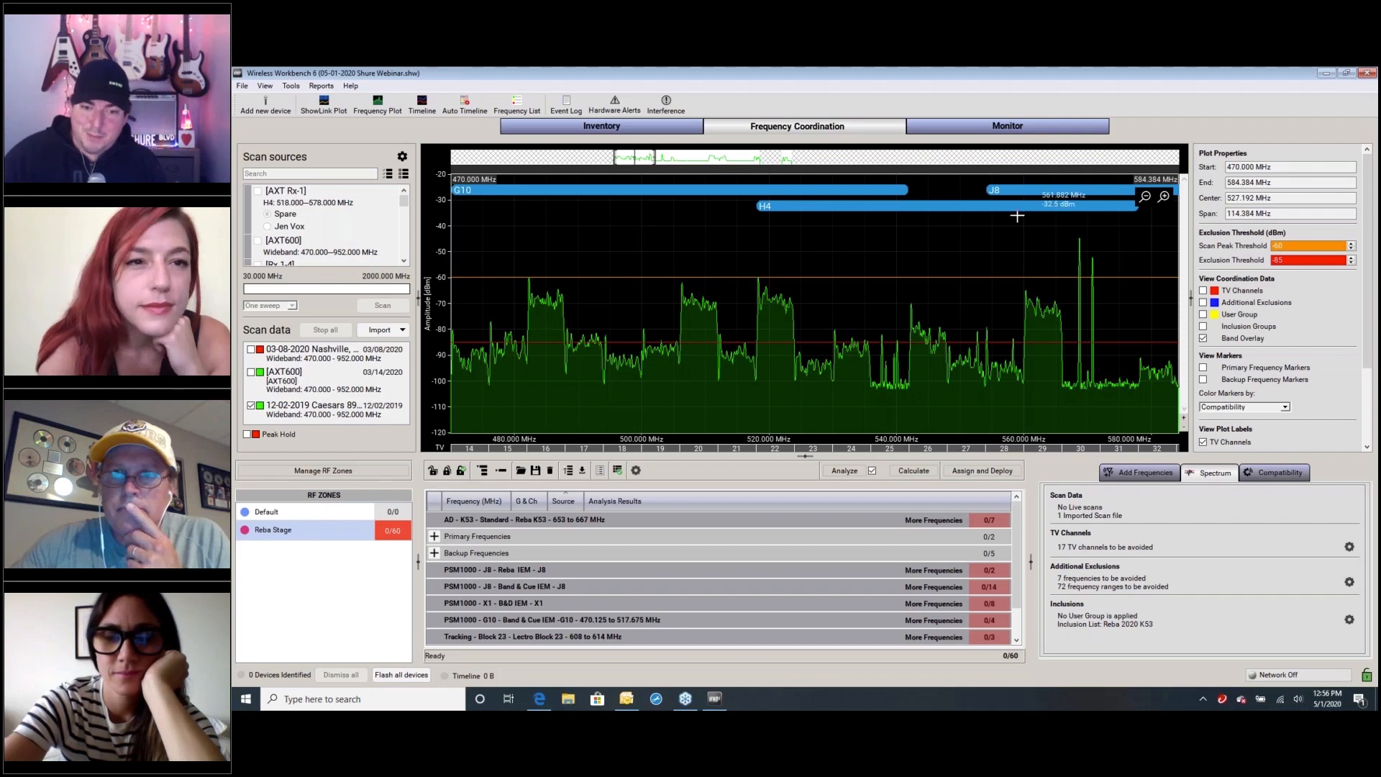
# Review the monitoring layouts for BDR Vox, BDR AD Rig, Chargers, Timeline and BDR IEM
pyautogui.click(928, 130)
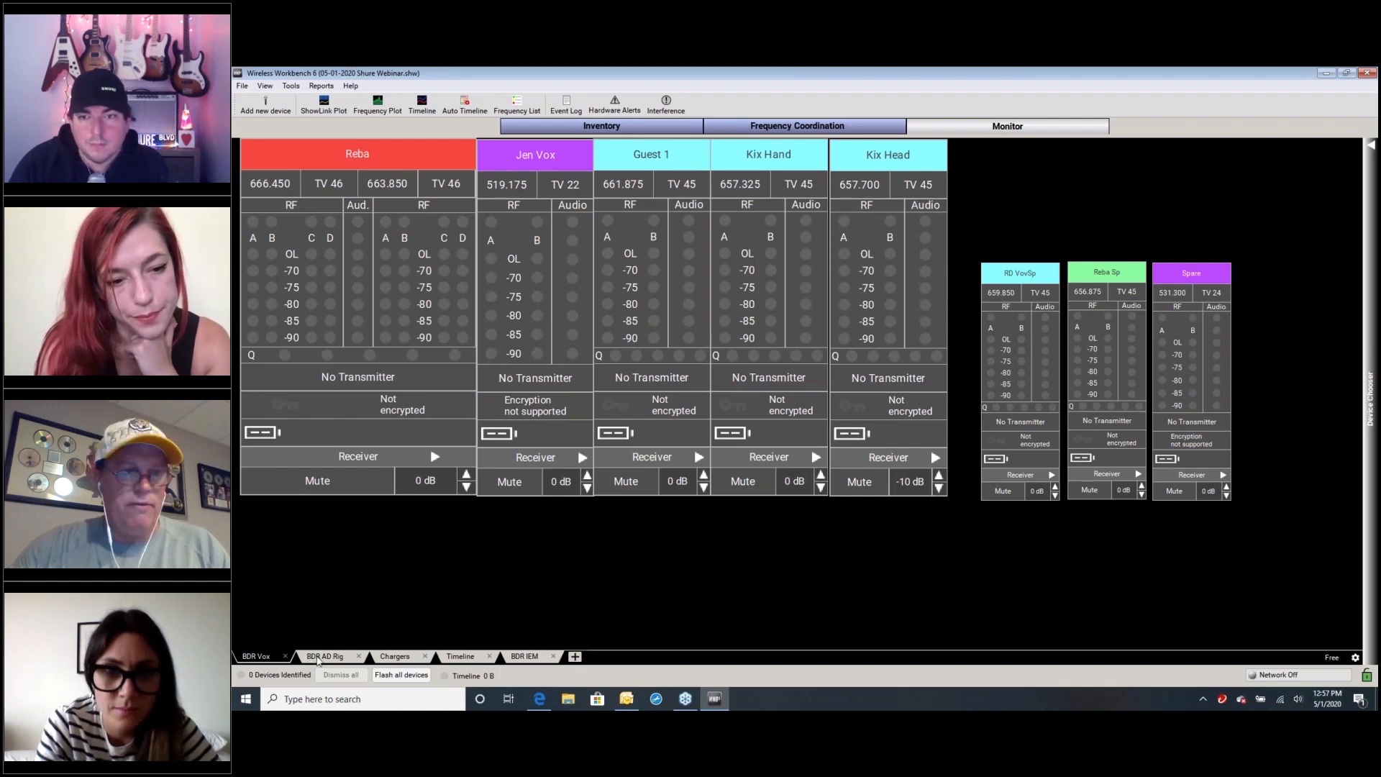
pyautogui.click(317, 657)
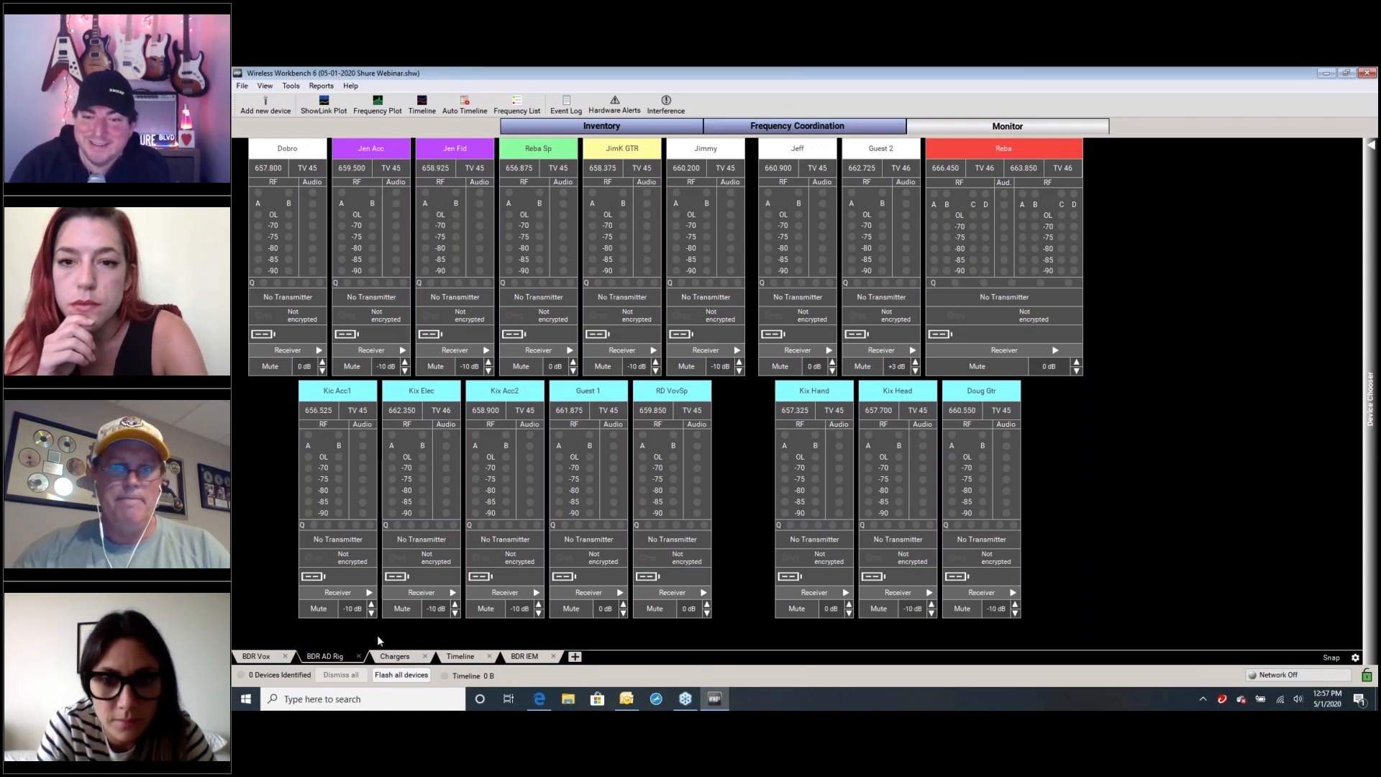
pyautogui.click(398, 657)
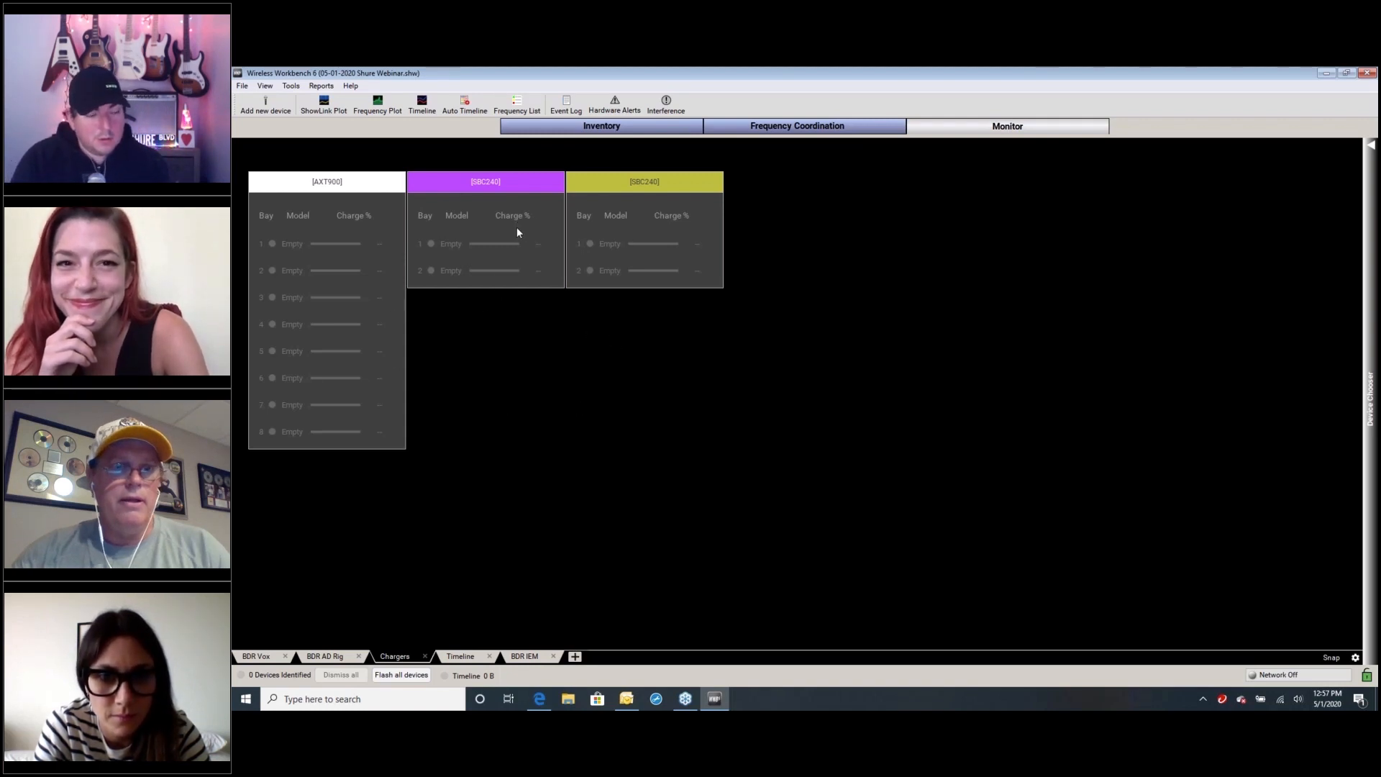
pyautogui.click(504, 255)
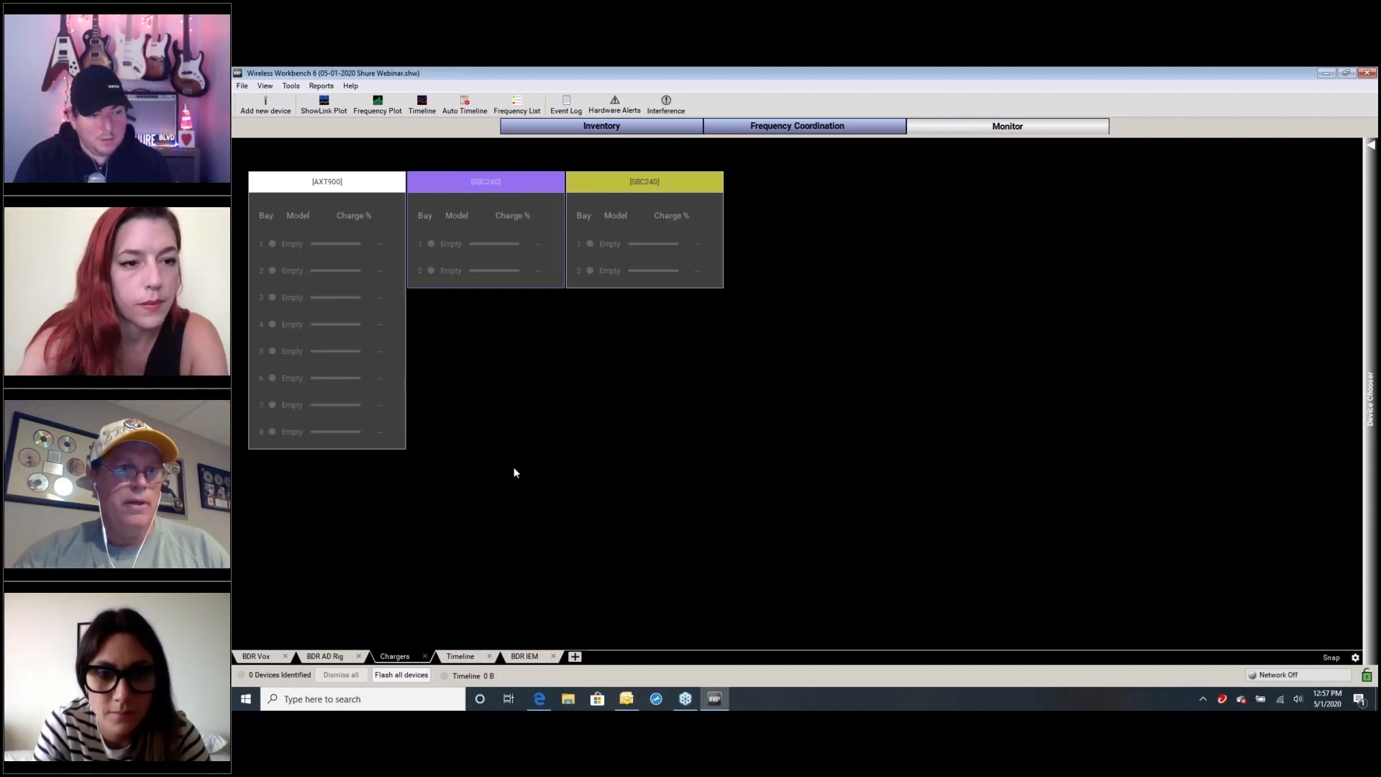
pyautogui.click(460, 656)
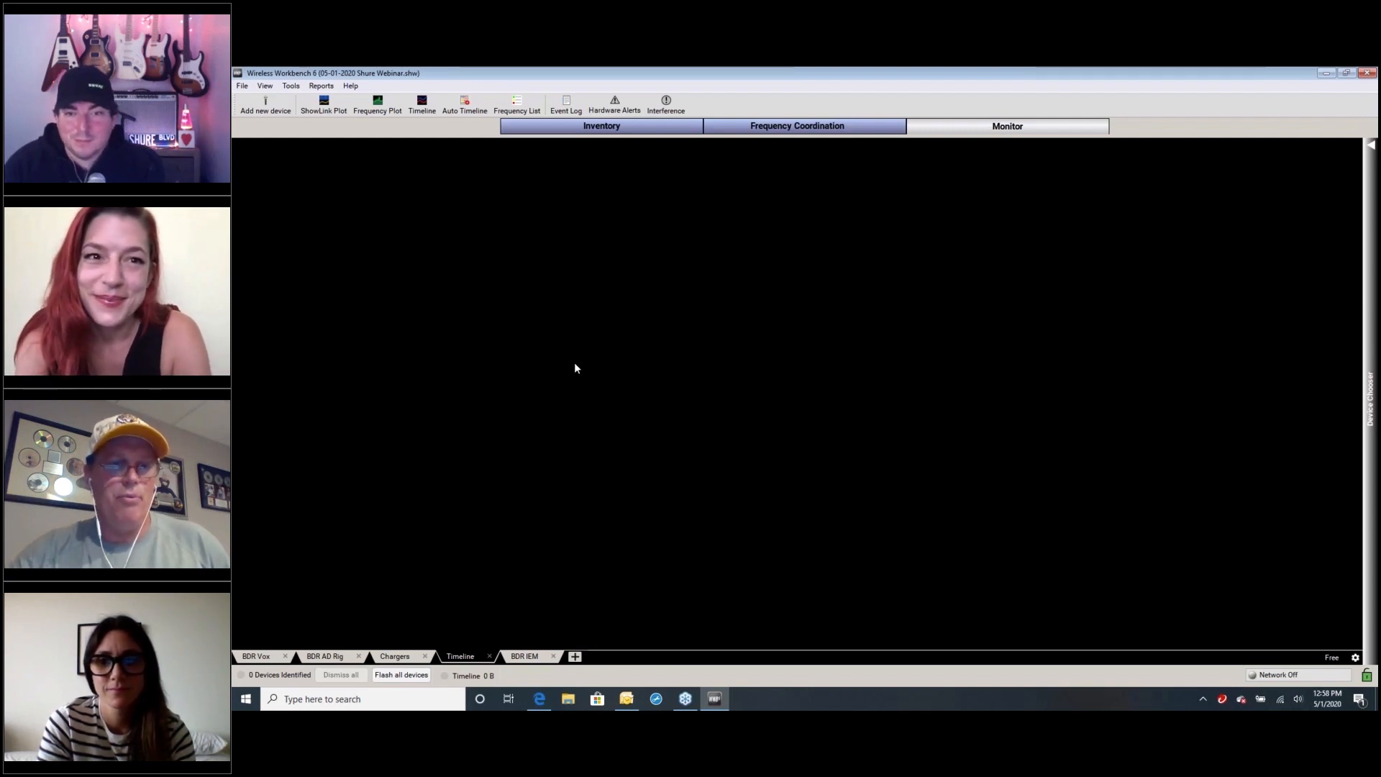
pyautogui.click(523, 656)
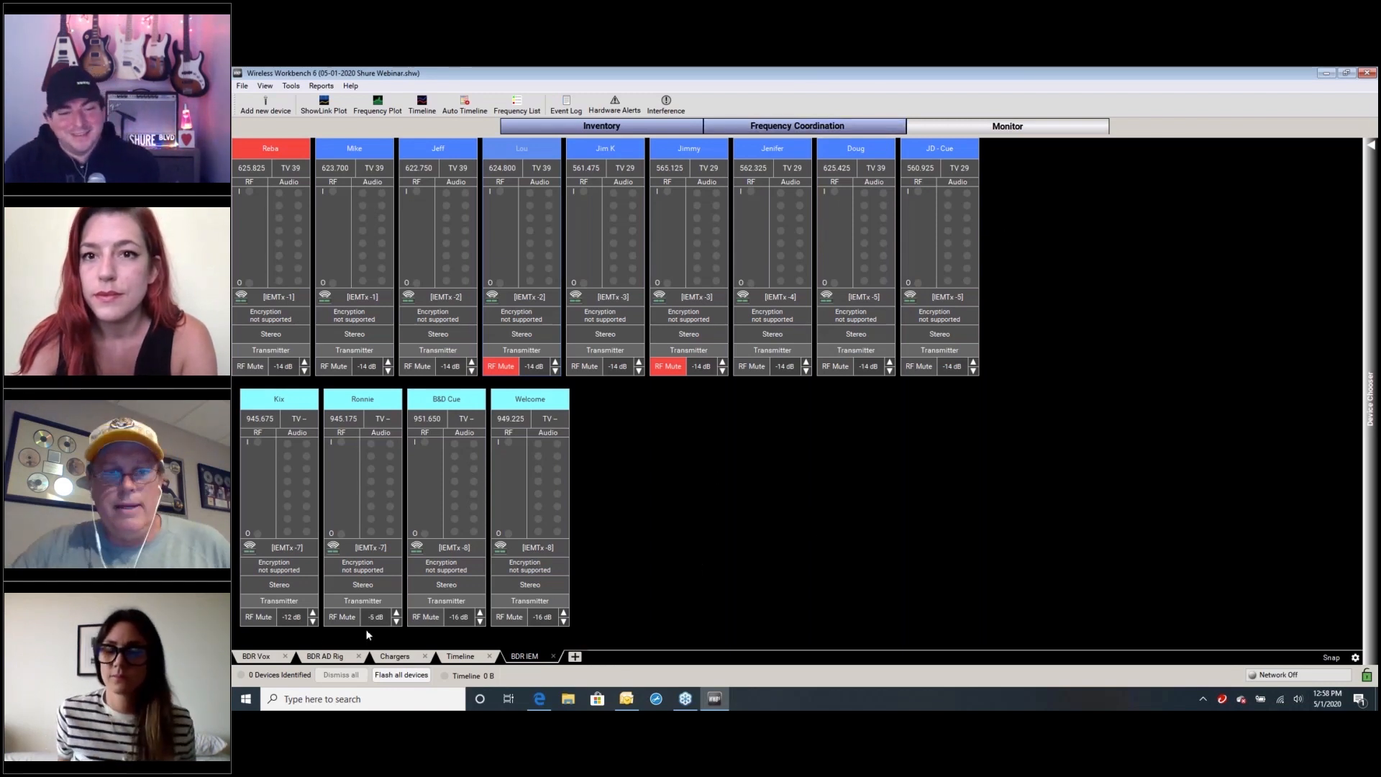
# View the channel strip components in the Monitoring Widget Designer for the BDR Vox layout, and set the layout's arrangement mode to Snap
pyautogui.click(254, 656)
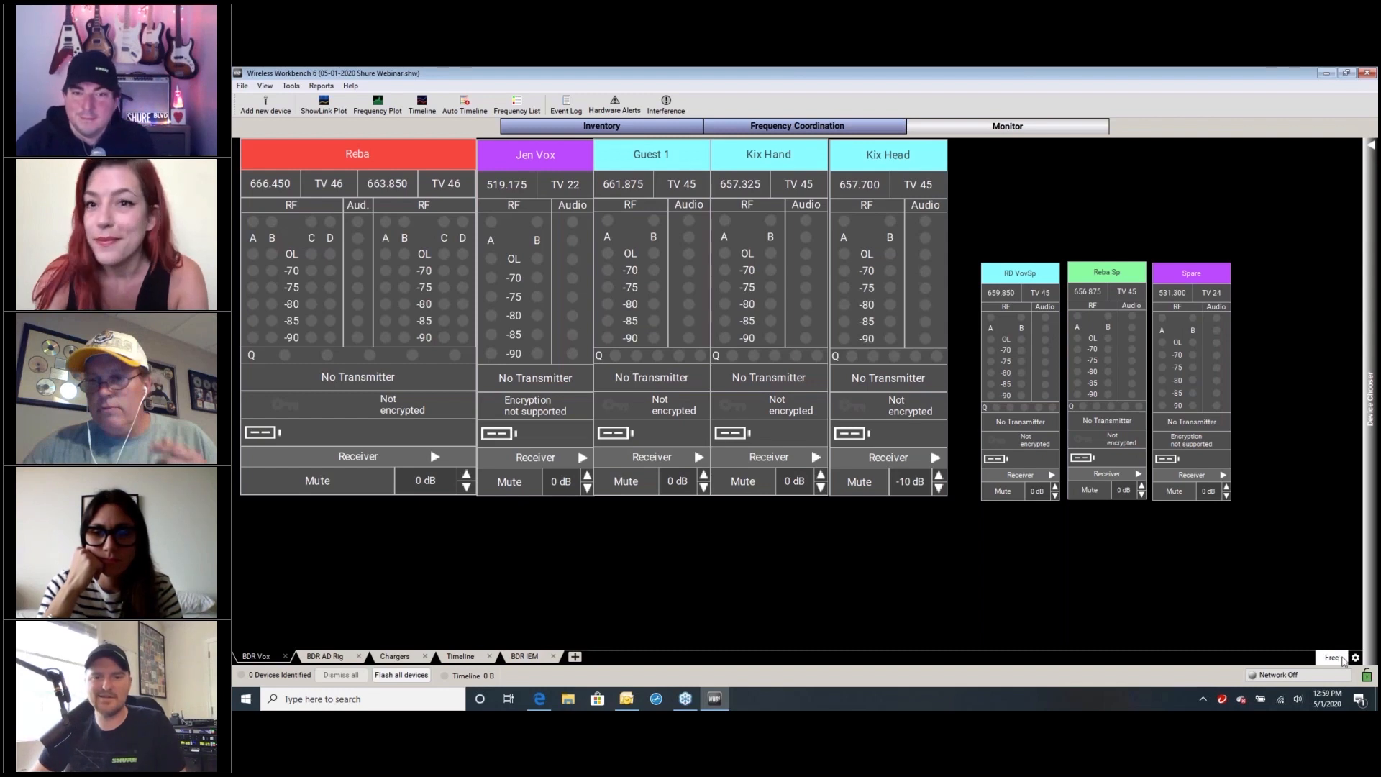
pyautogui.click(1355, 657)
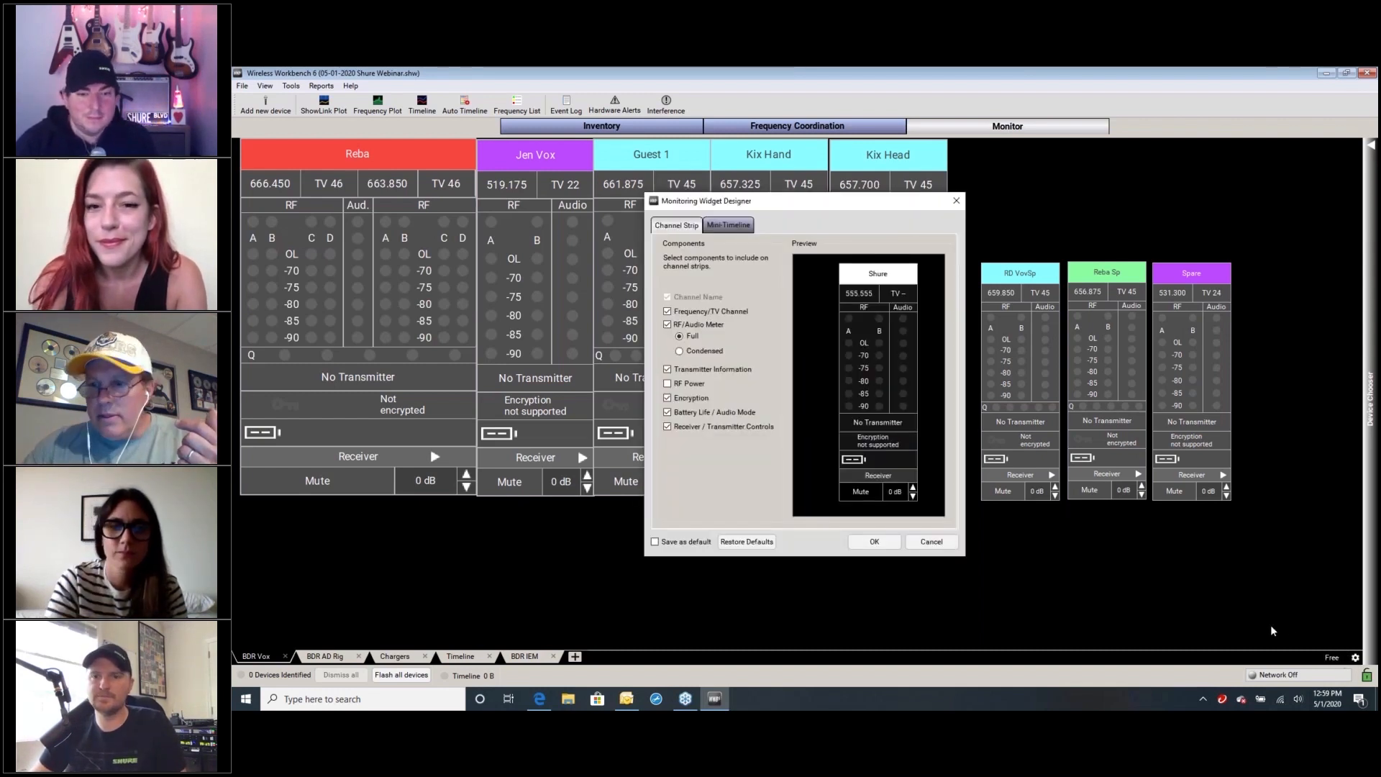
pyautogui.click(956, 200)
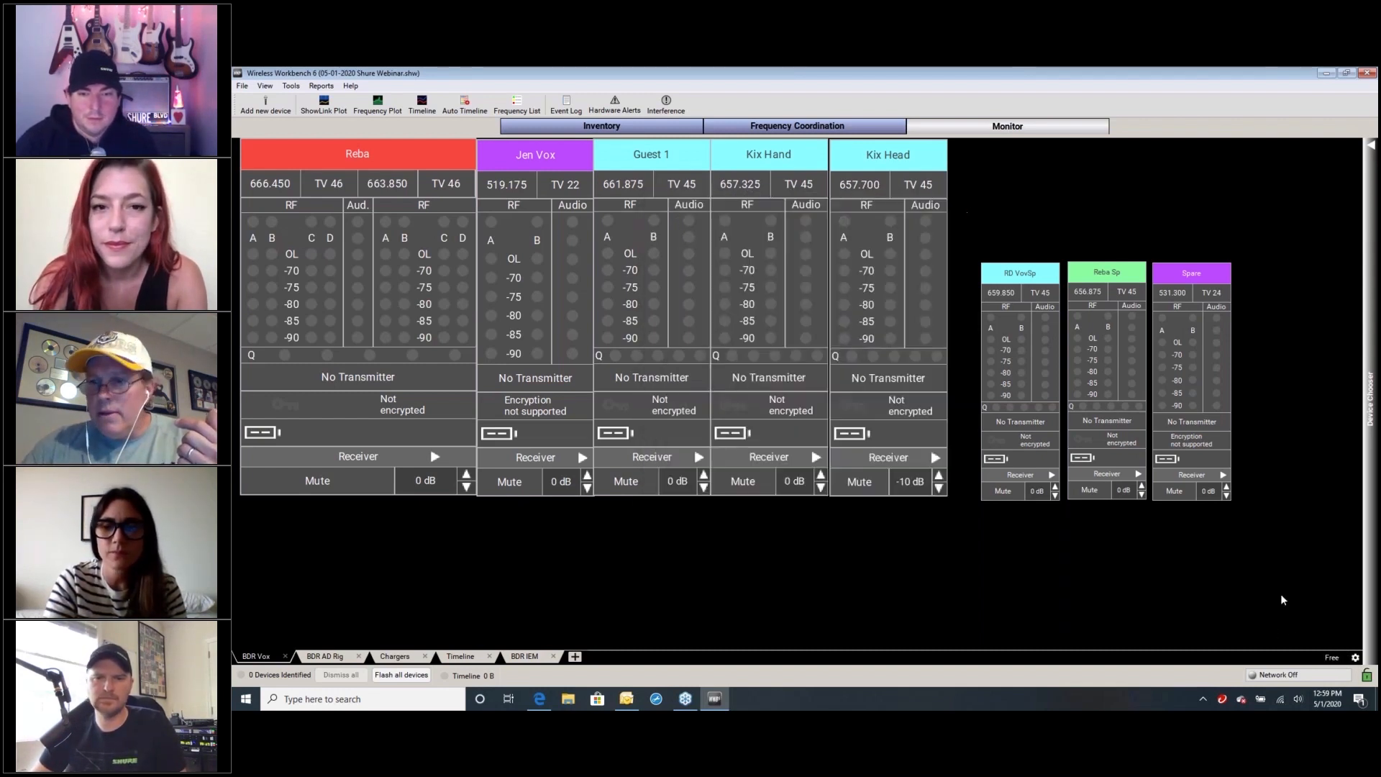
pyautogui.click(1332, 657)
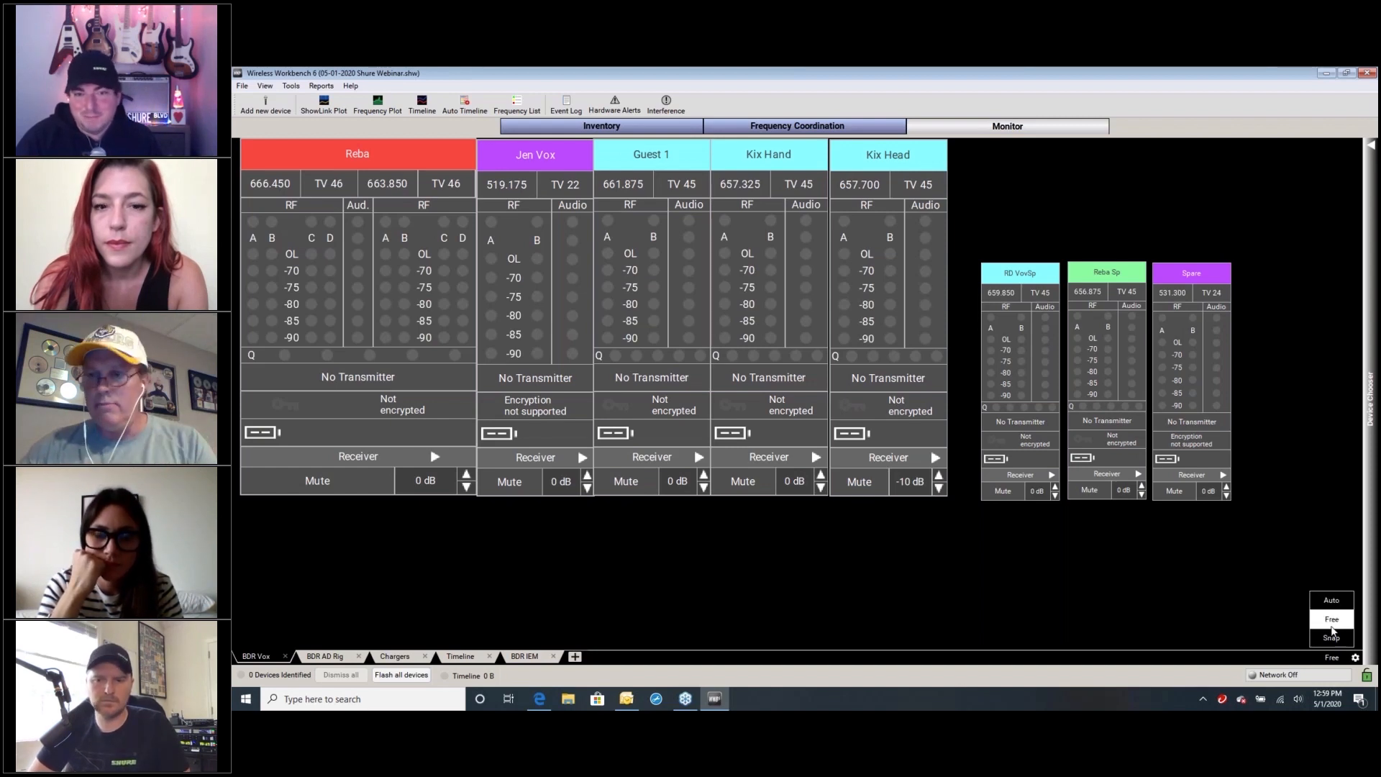
pyautogui.click(1332, 638)
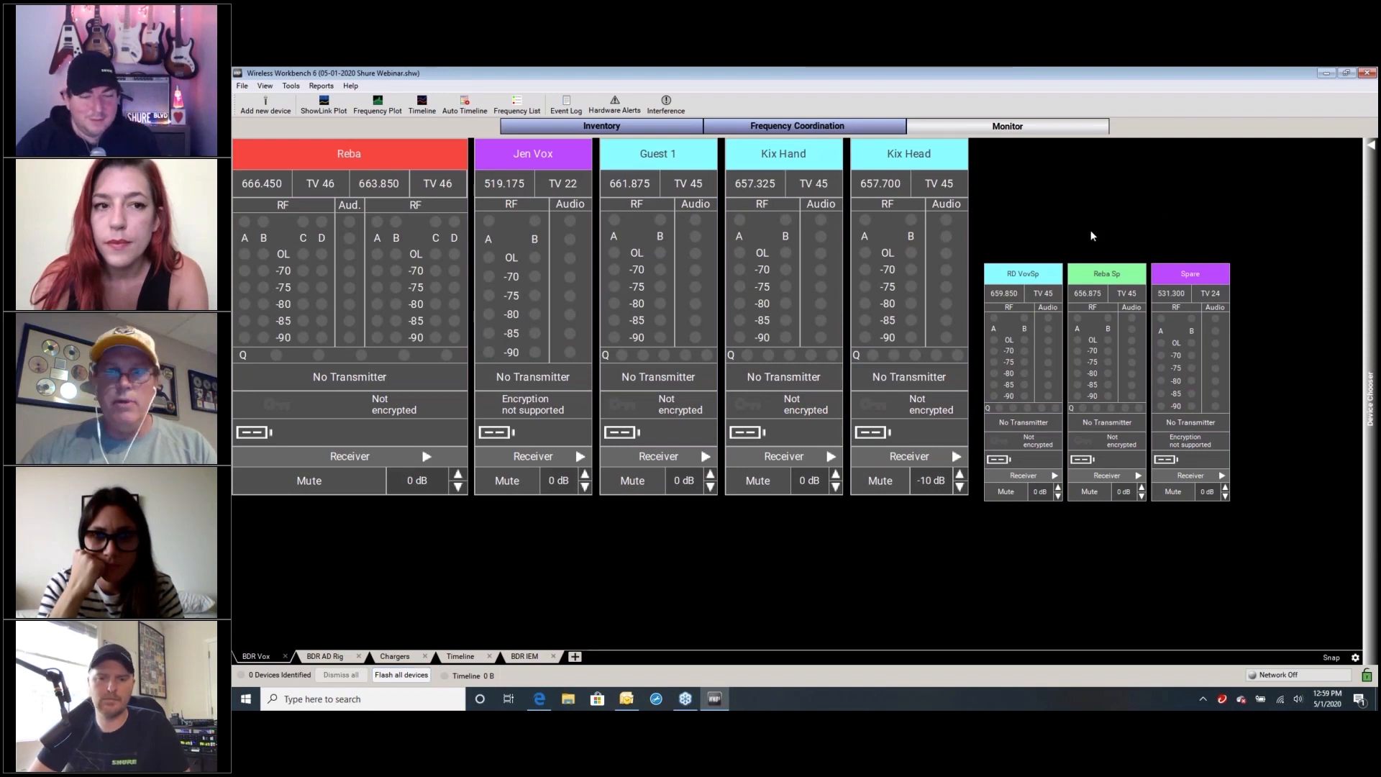
# Show the Device Chooser and compare the channels selected for the BDR Vox, Timeline and BDR AD Rig monitoring layouts
pyautogui.click(1372, 147)
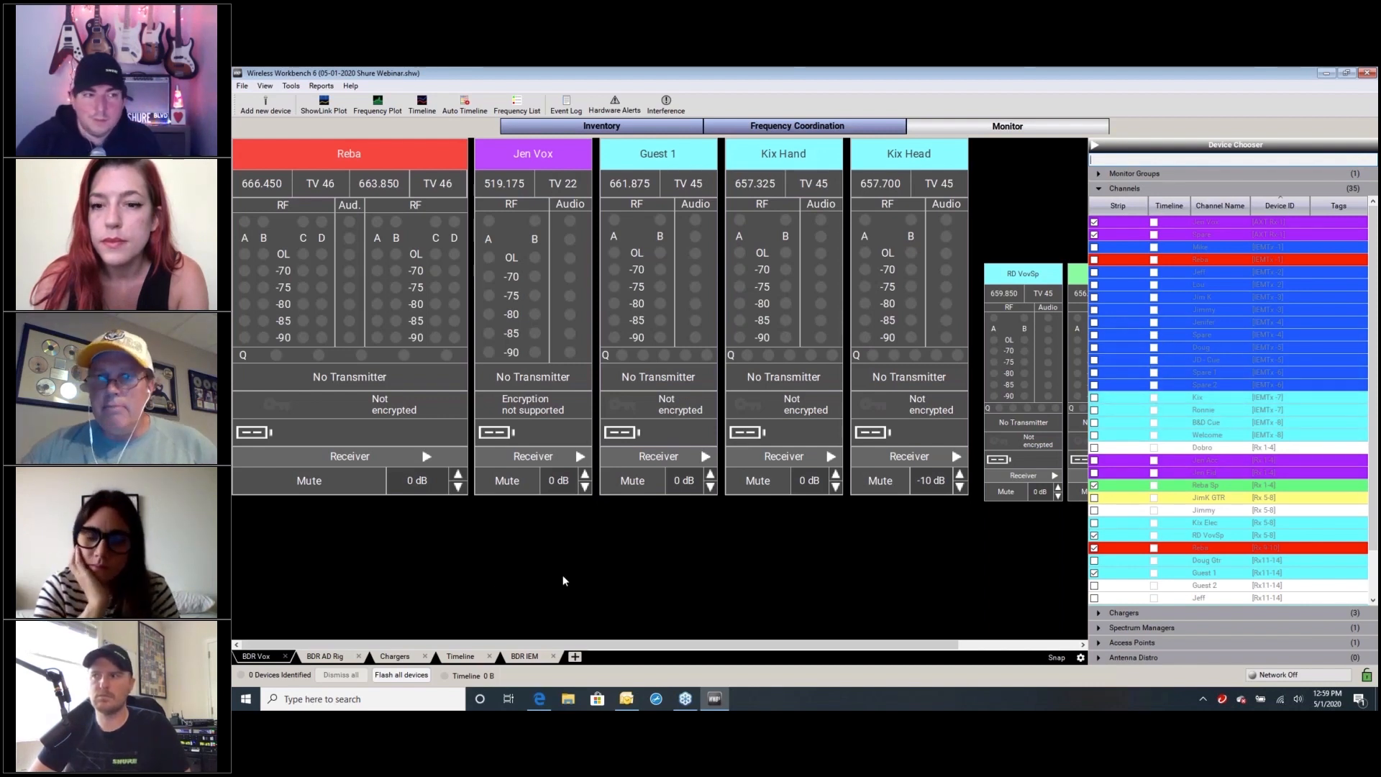
pyautogui.click(459, 657)
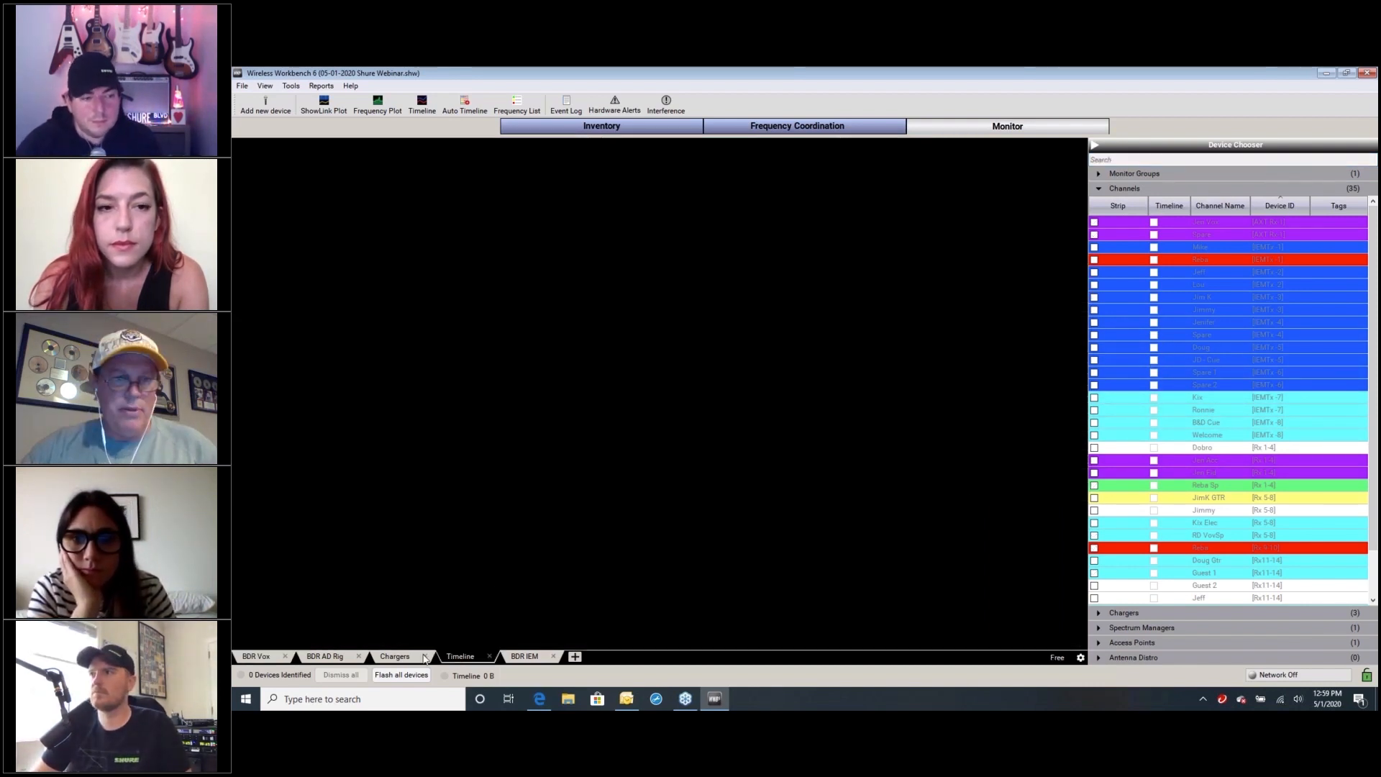
pyautogui.click(312, 657)
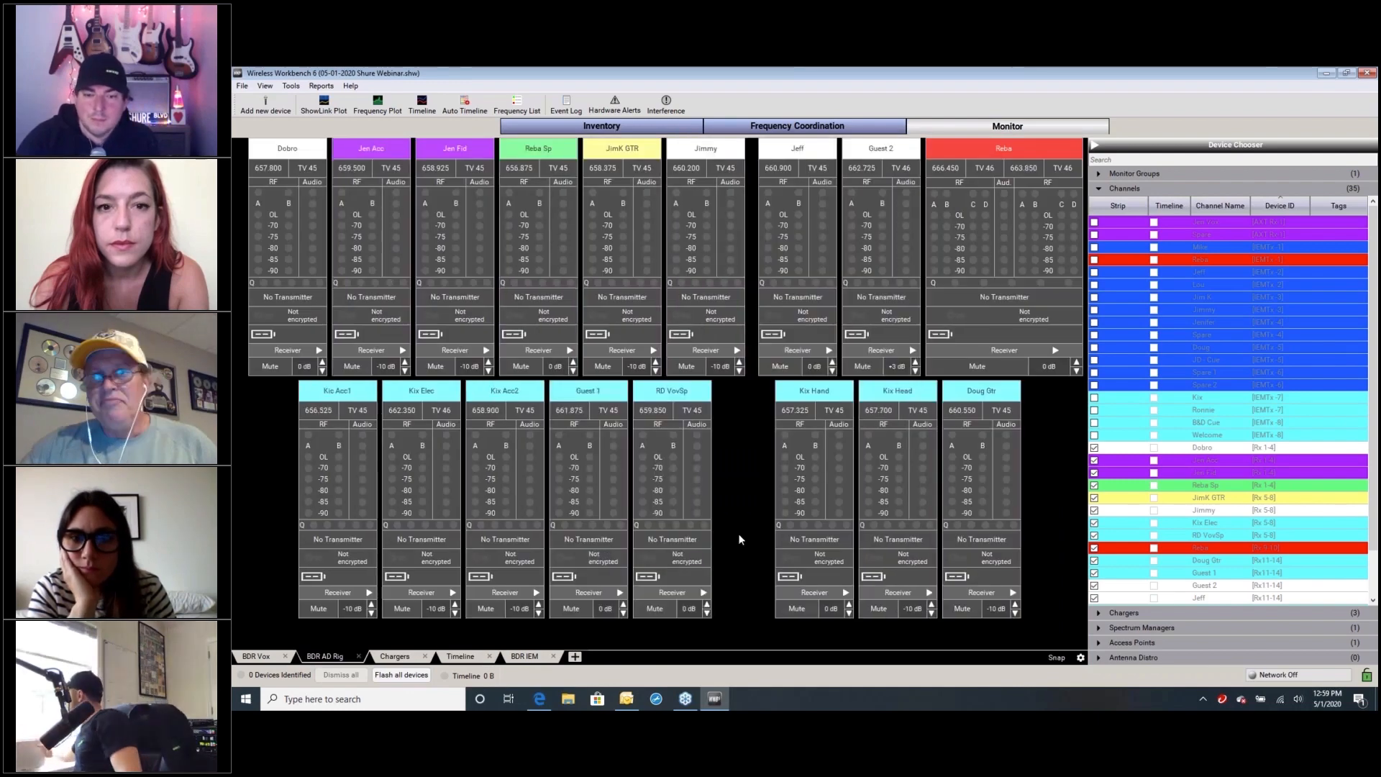
pyautogui.click(255, 657)
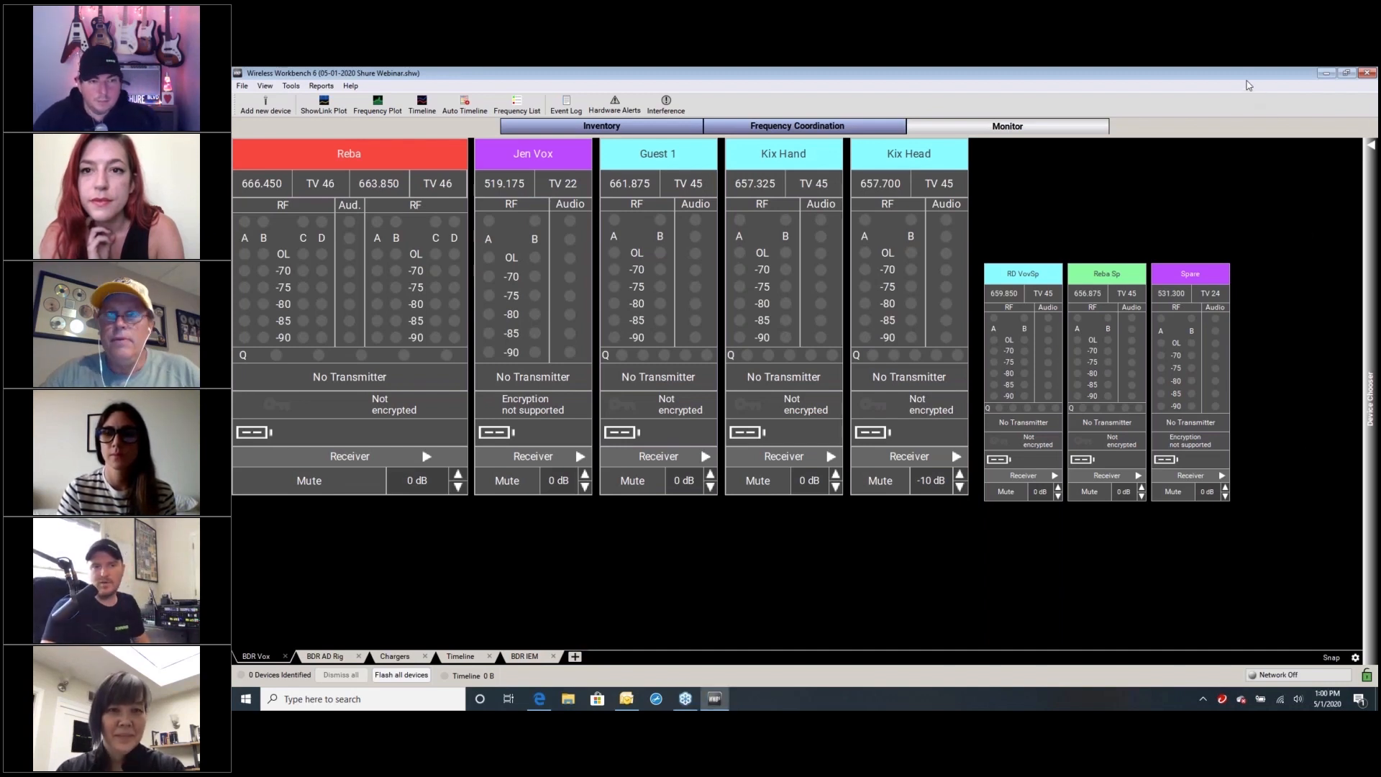
# Return to frequency coordination and look through the equipment groups listed for the Reba Stage zone
pyautogui.click(1272, 112)
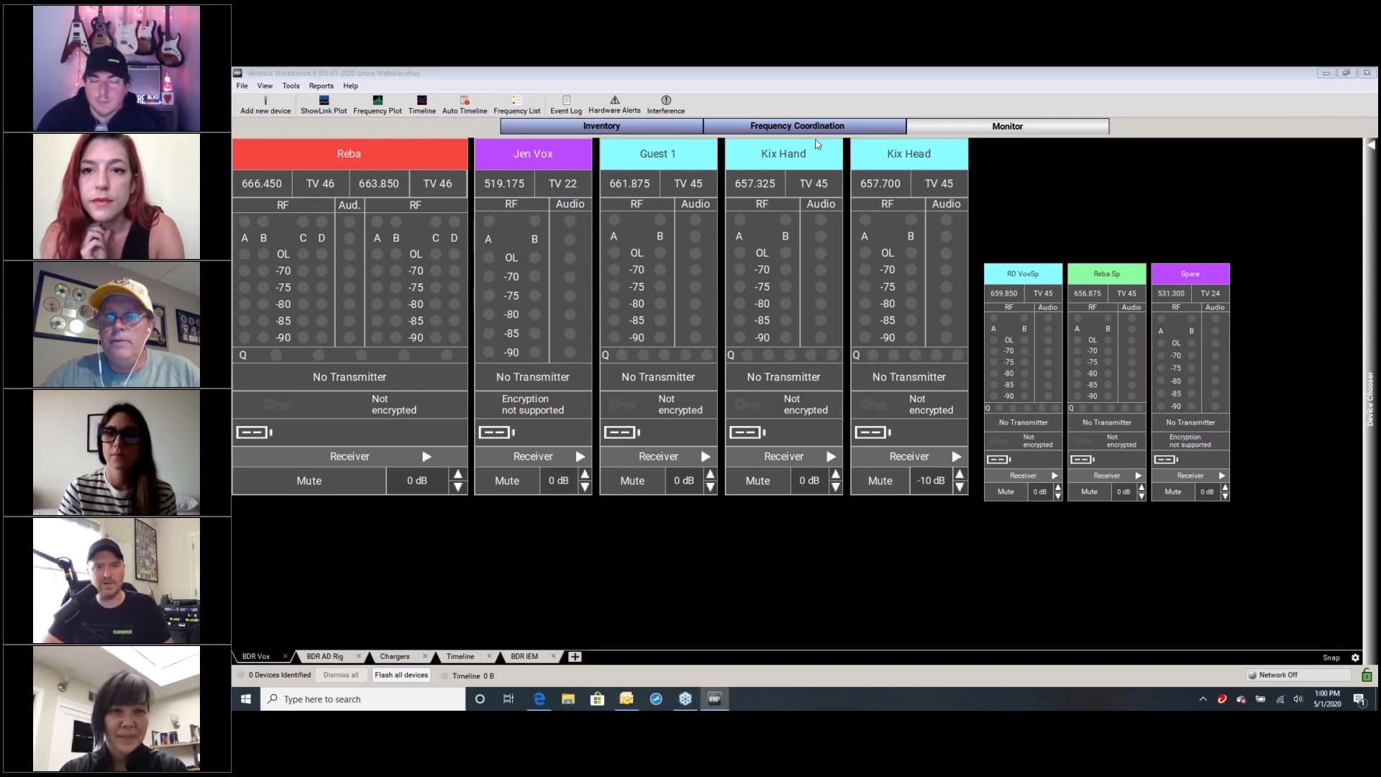
pyautogui.click(757, 122)
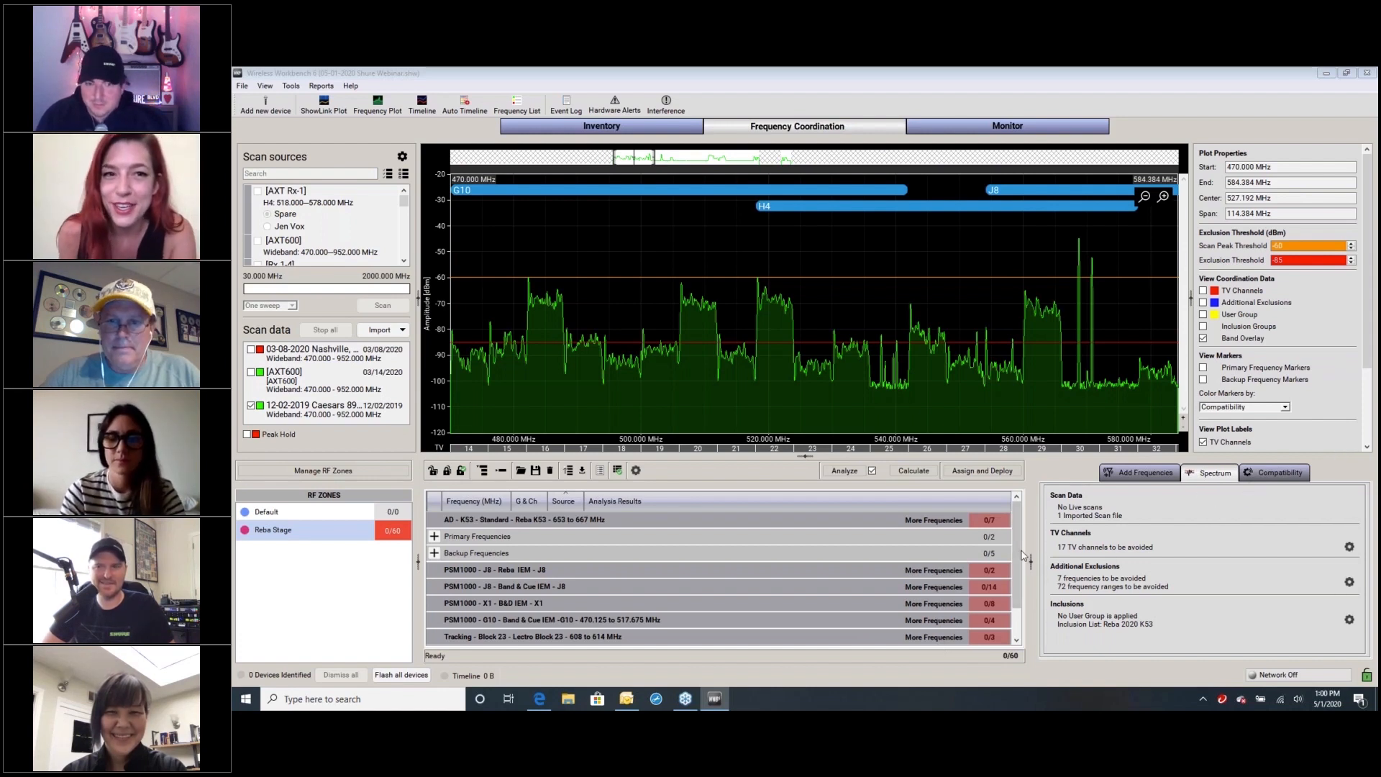
pyautogui.scroll(-2, 1018, 582)
pyautogui.scroll(2, 1019, 576)
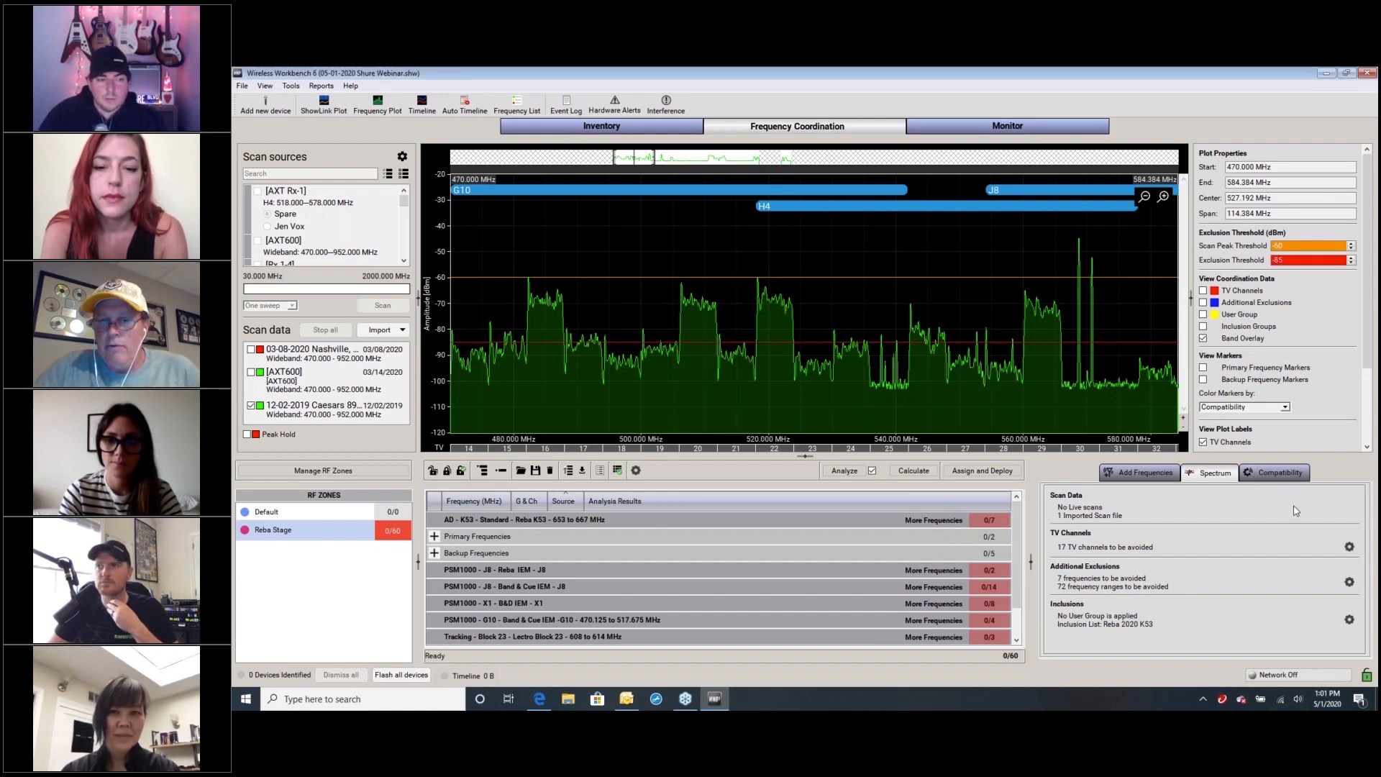
# Set the compatibility level of the AD - K53 - Standard - Reba K53 group to Standard
pyautogui.click(1274, 473)
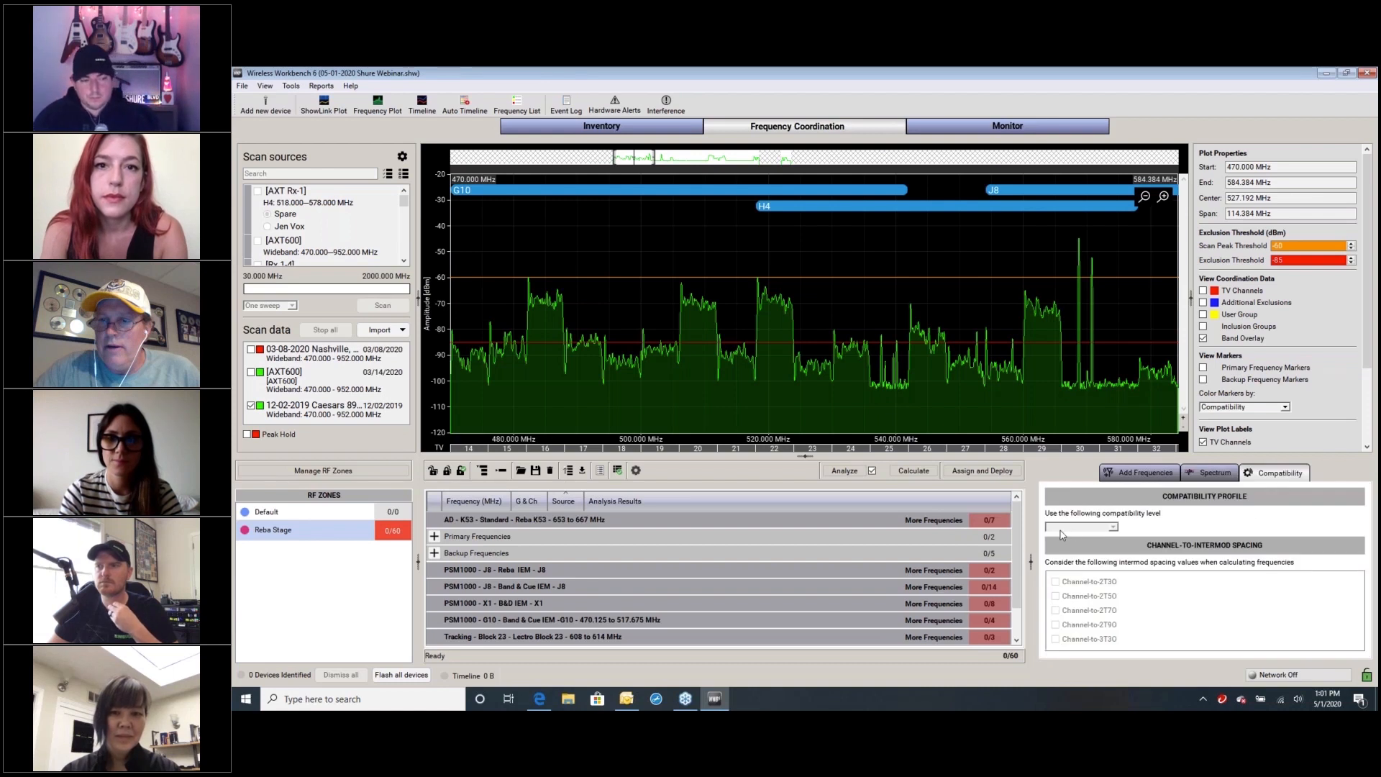
pyautogui.click(1114, 528)
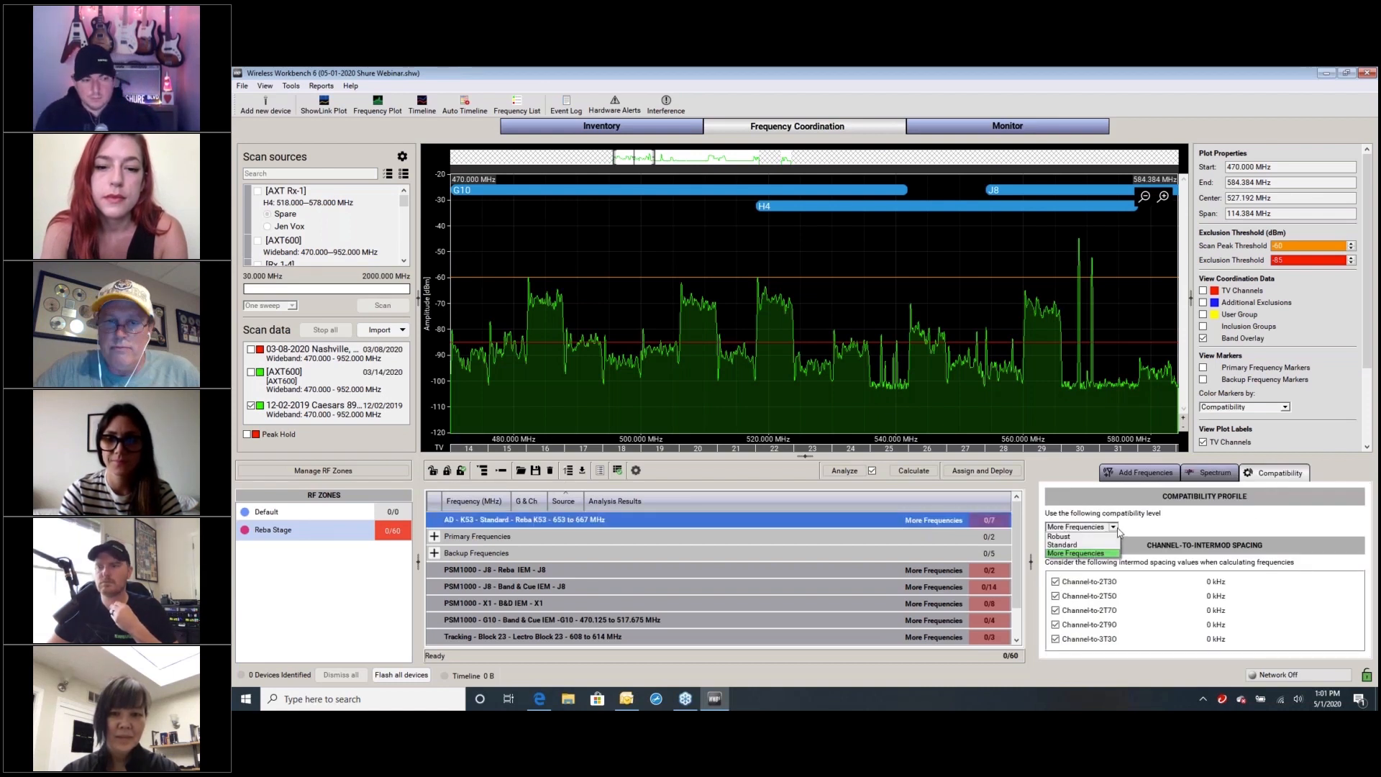
pyautogui.click(1072, 545)
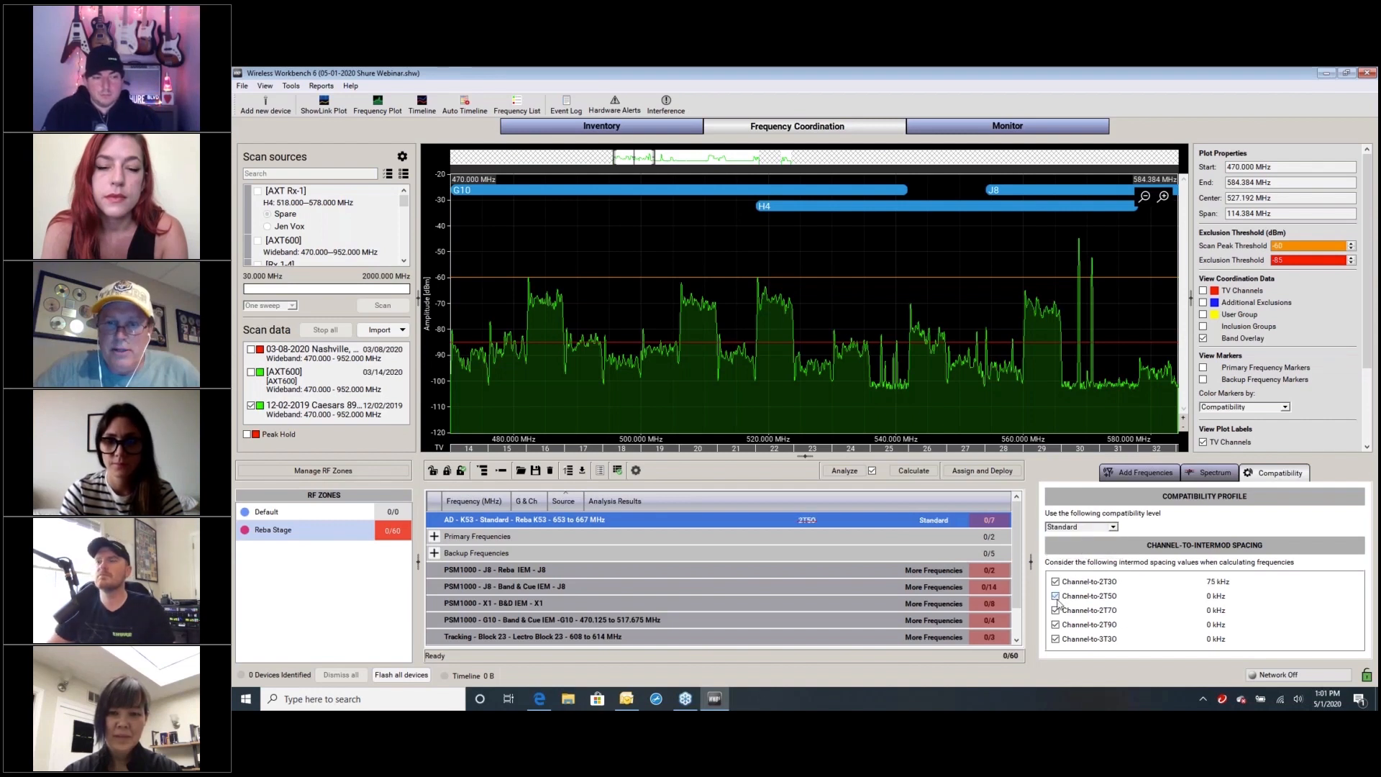
# Exclude the Channel-to-2T70, 2T90 and 3T30 spacings for the Reba K53 group, keeping Channel-to-2T30 and 2T50 considered
pyautogui.click(1055, 595)
pyautogui.click(1055, 624)
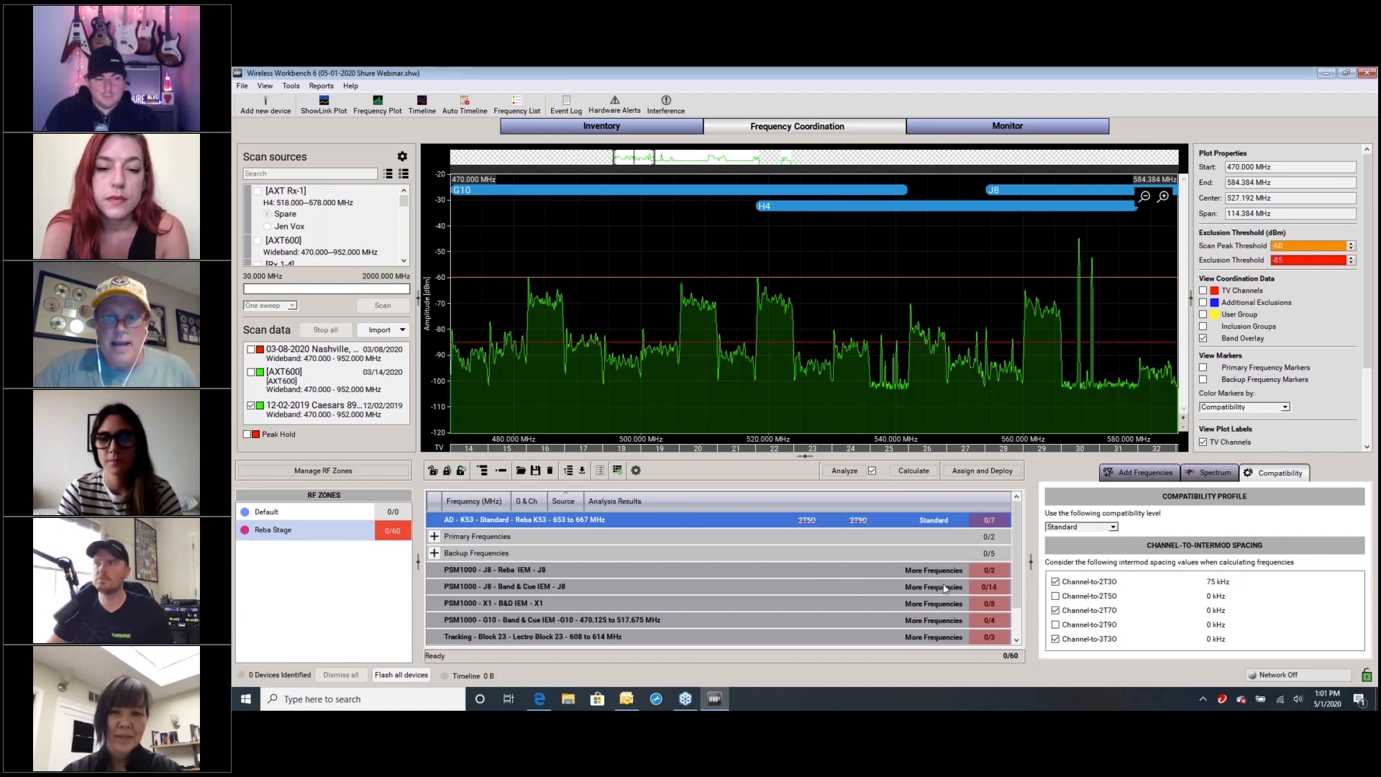
pyautogui.click(1055, 639)
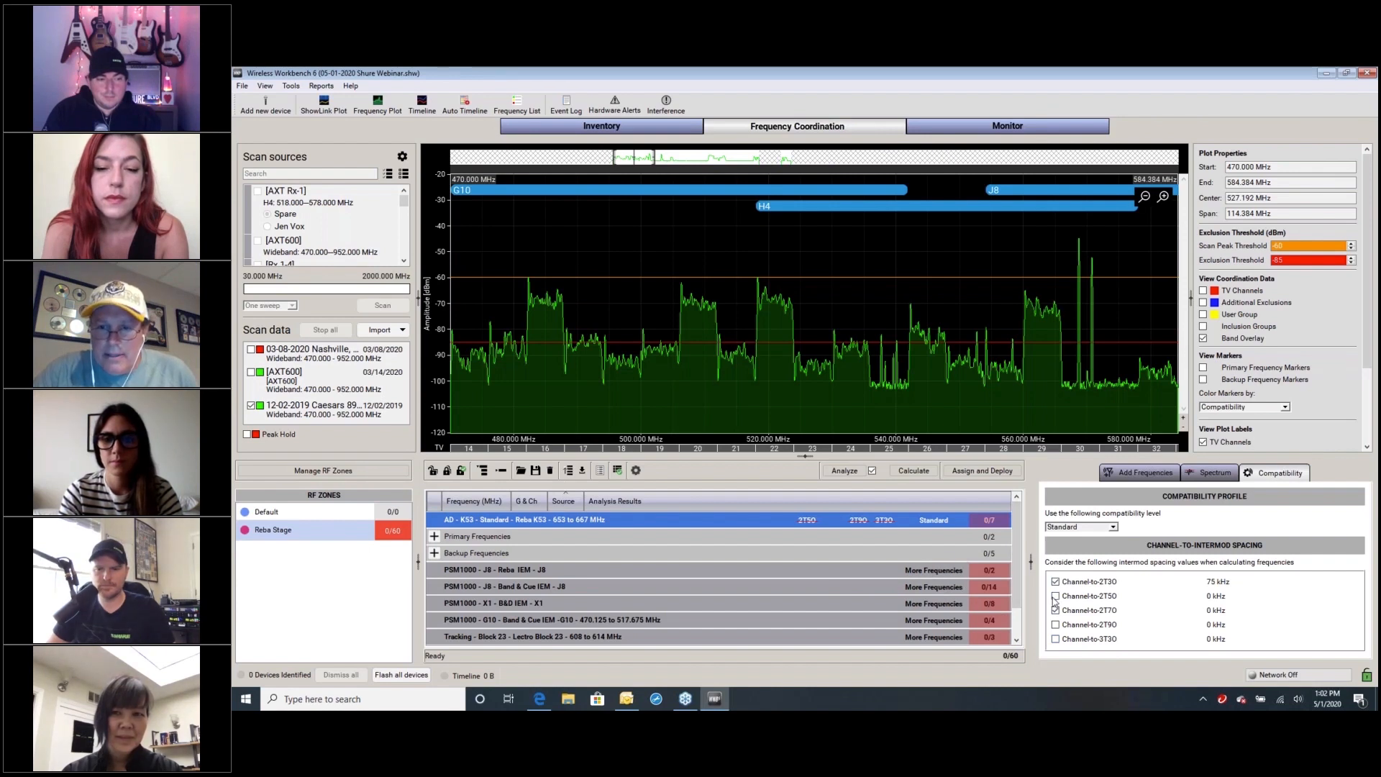
pyautogui.click(1055, 610)
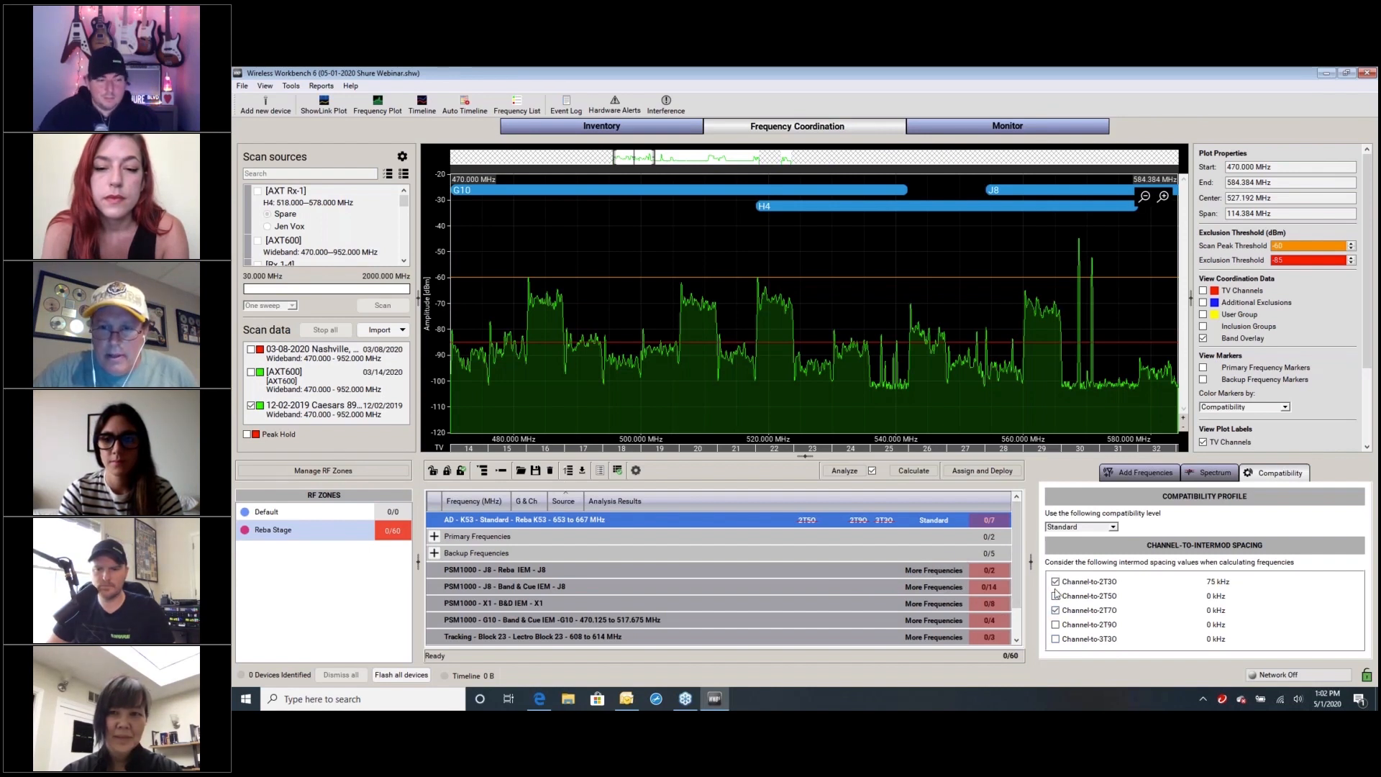
pyautogui.click(1055, 595)
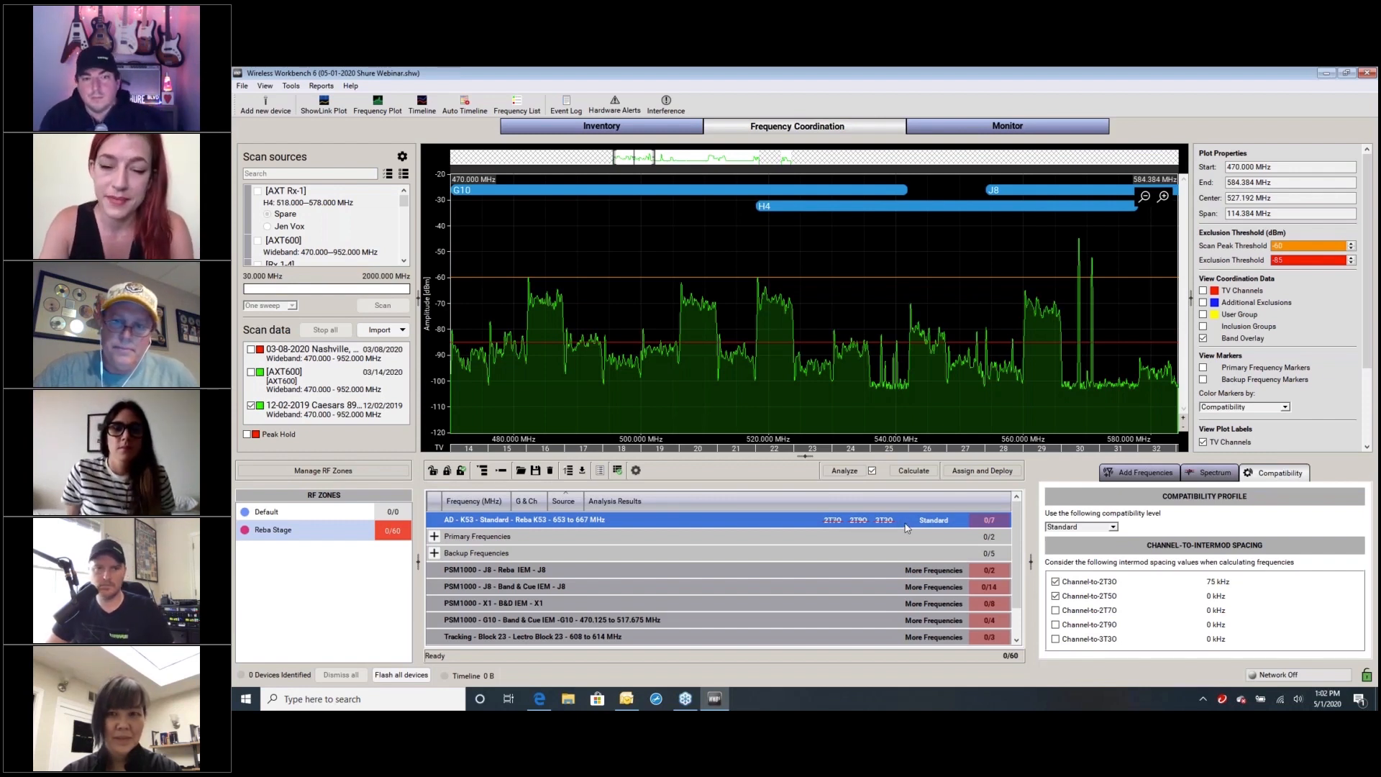
# Set the Reba K53 group's compatibility level to More Frequencies and deselect the group
pyautogui.click(1113, 528)
pyautogui.click(1079, 553)
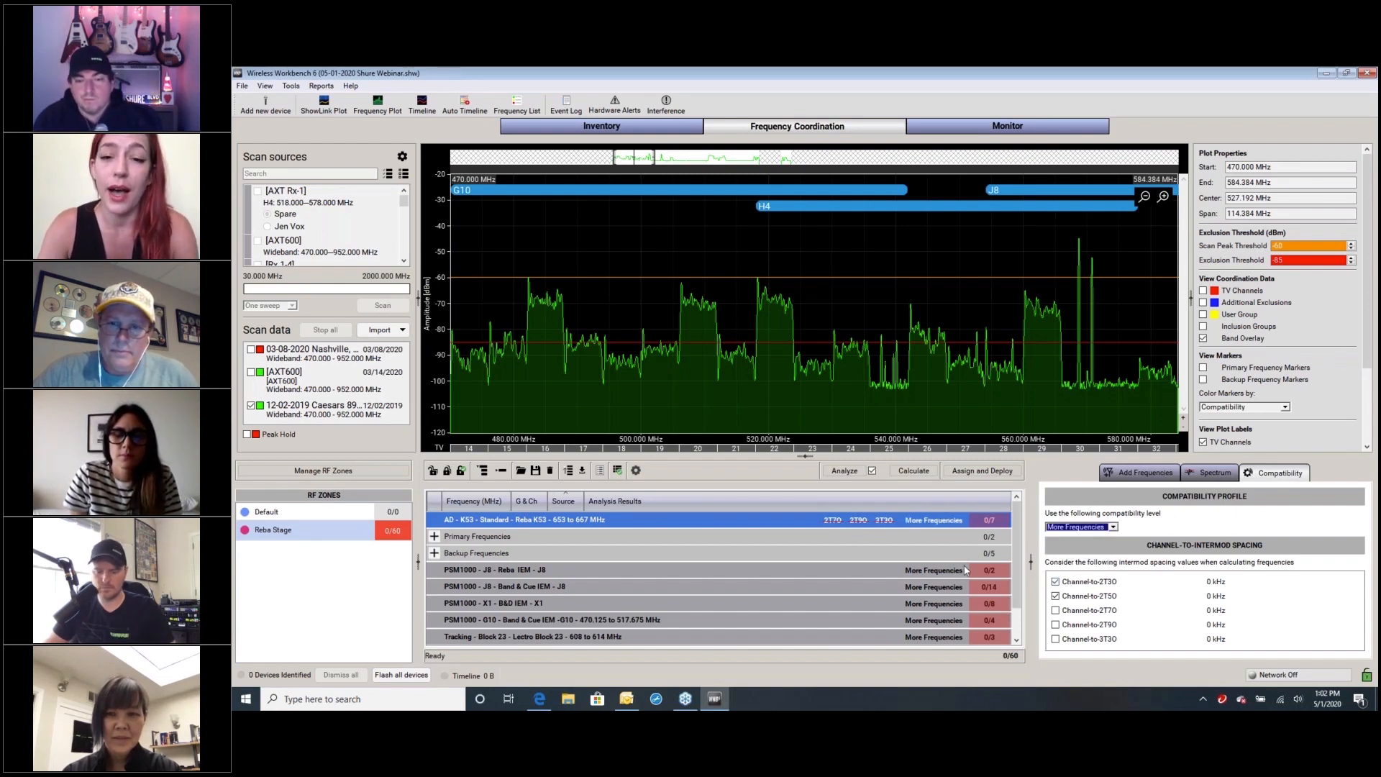
pyautogui.click(883, 535)
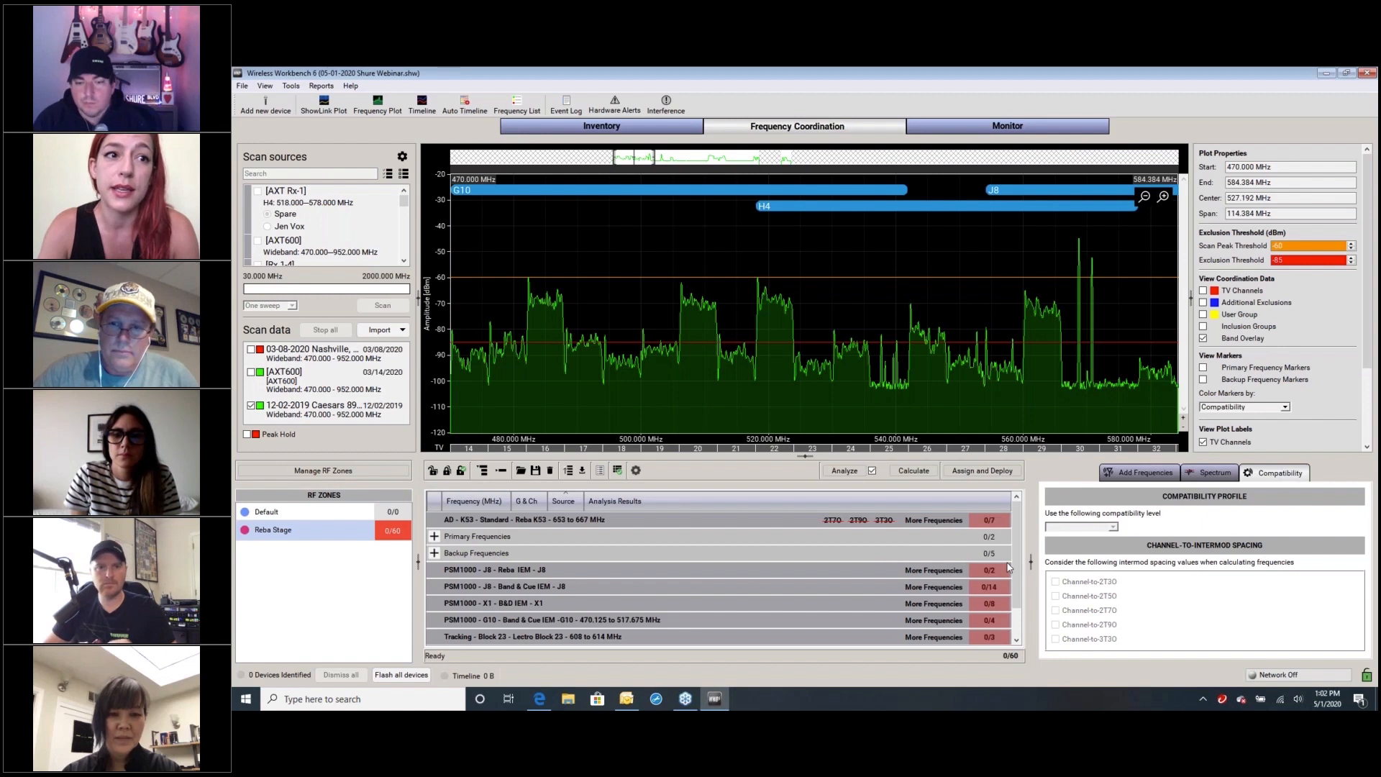
# Review the VHF and UHF TV channels marked for avoidance around Nashville, and close the TV channel list without changes
pyautogui.click(1212, 473)
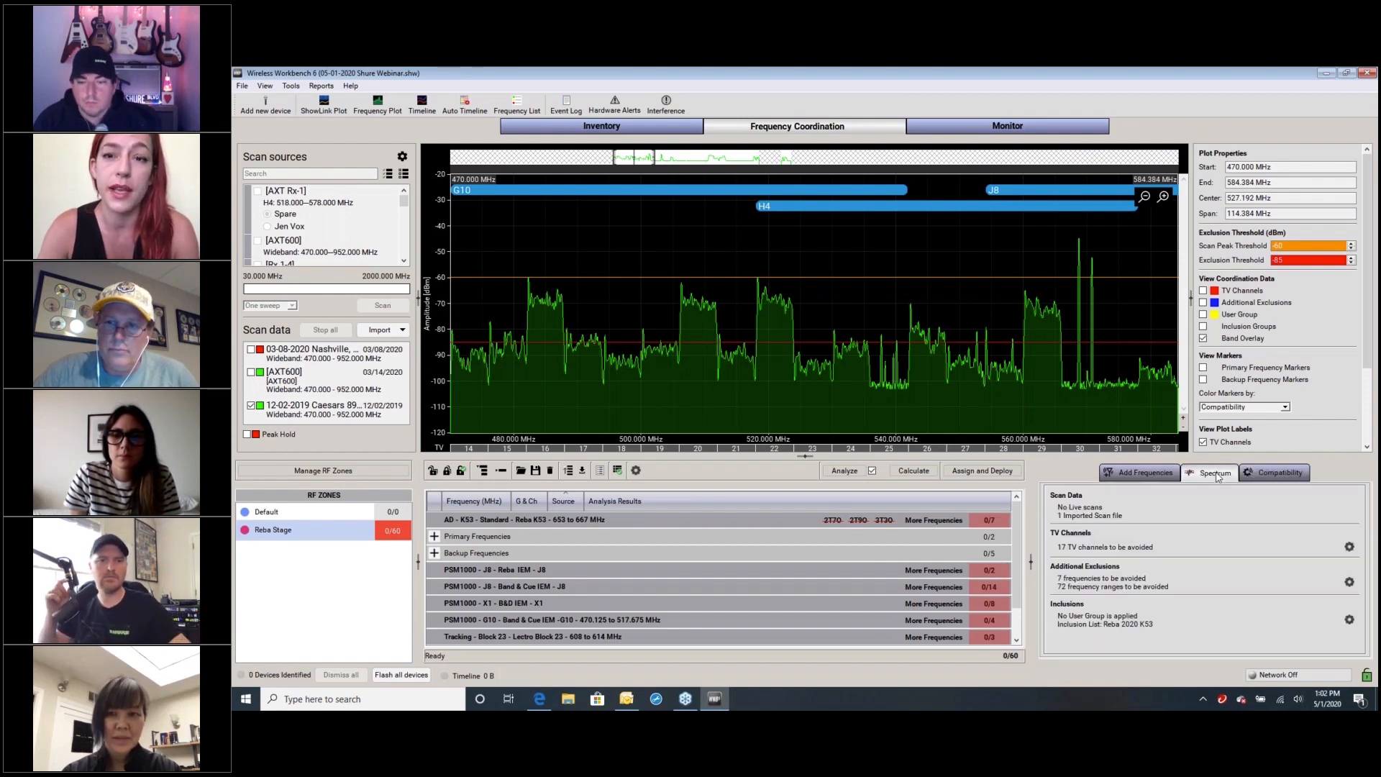
pyautogui.click(1349, 547)
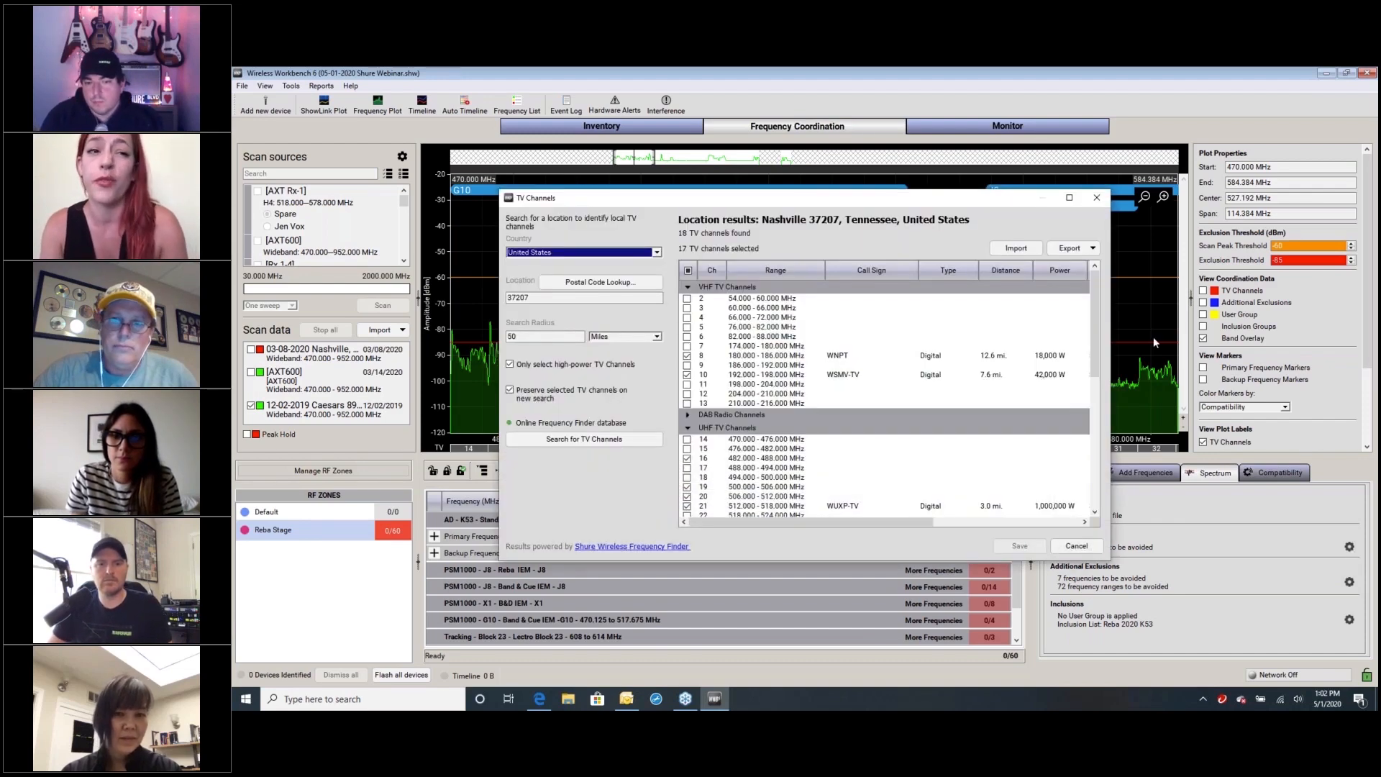
pyautogui.moveTo(1095, 341); pyautogui.dragTo(1099, 449)
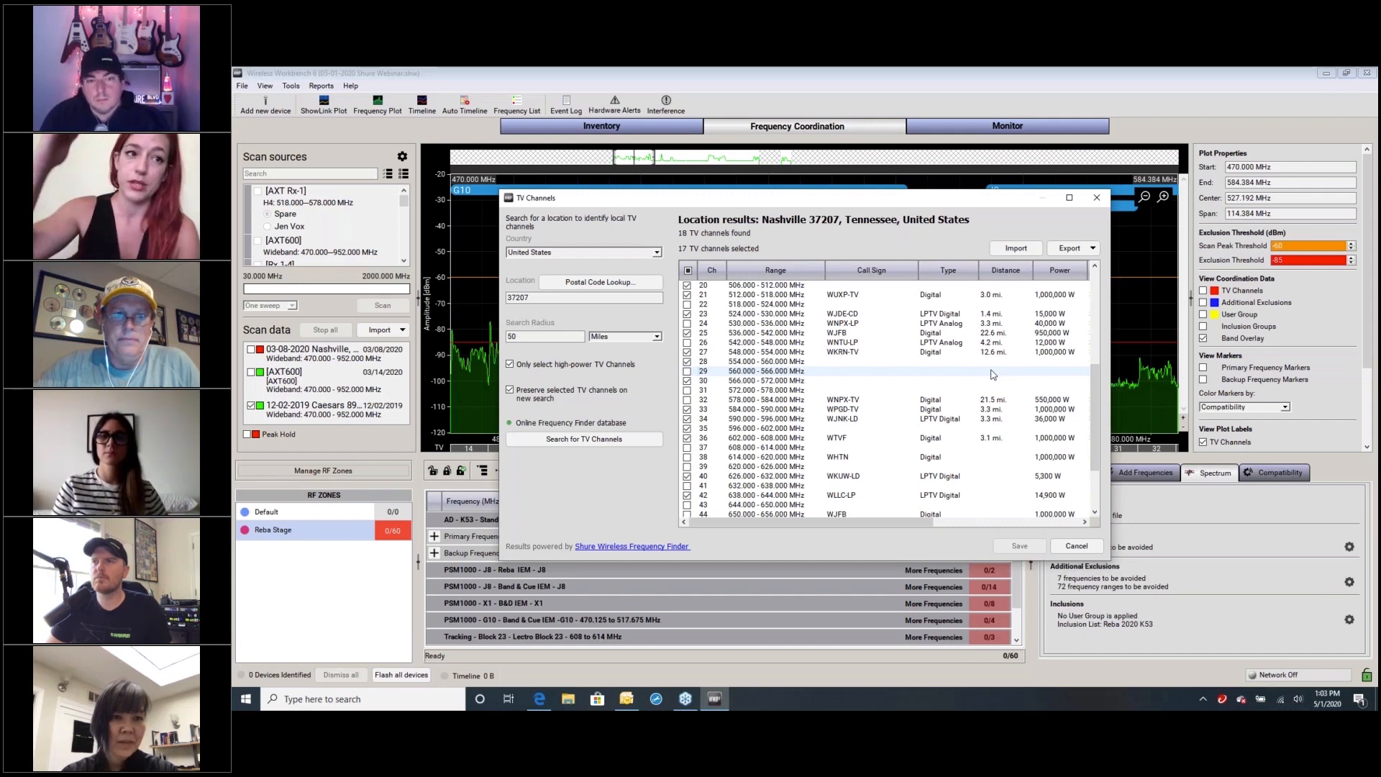
pyautogui.click(1096, 200)
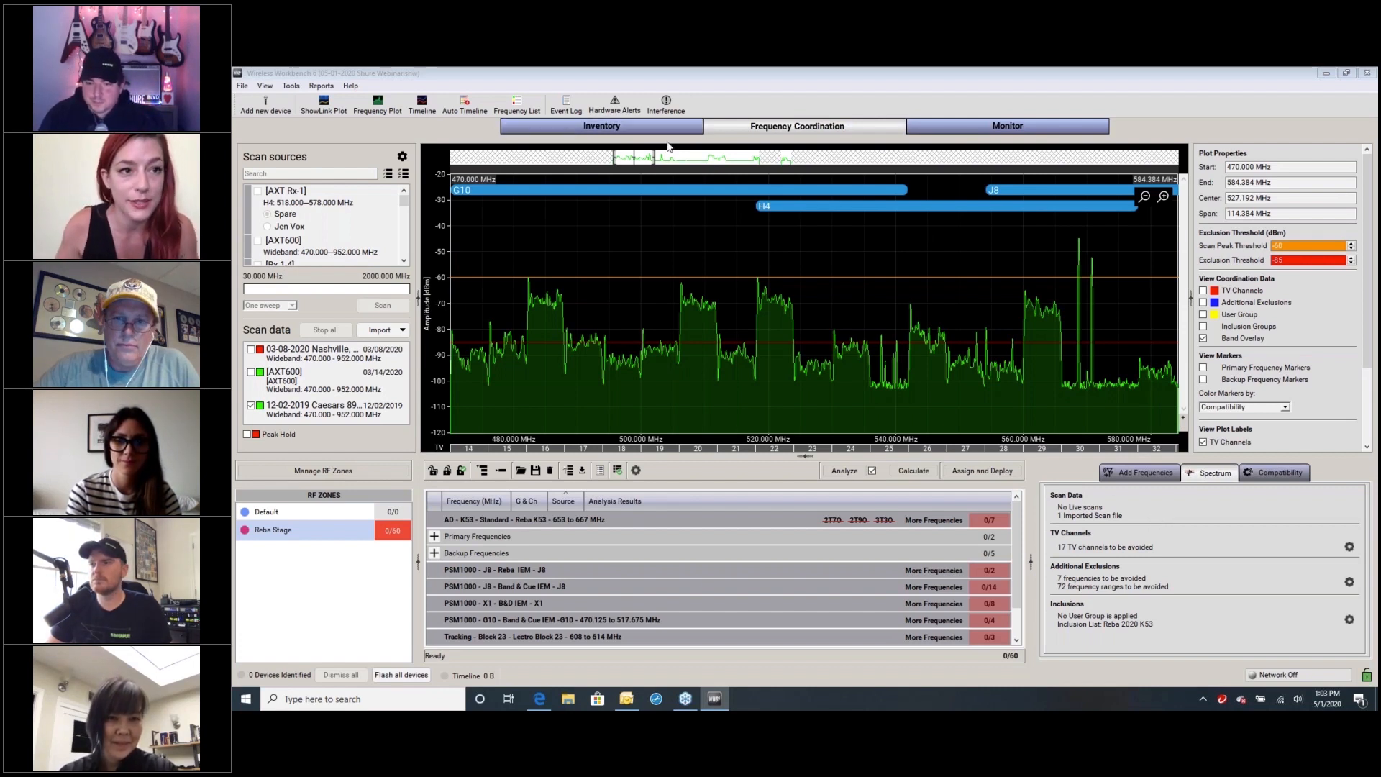
# Show the primary frequency markers on the plot and move the lowest G10 marker, Spare 1, to 475.950 MHz
pyautogui.moveTo(652, 157); pyautogui.dragTo(621, 157)
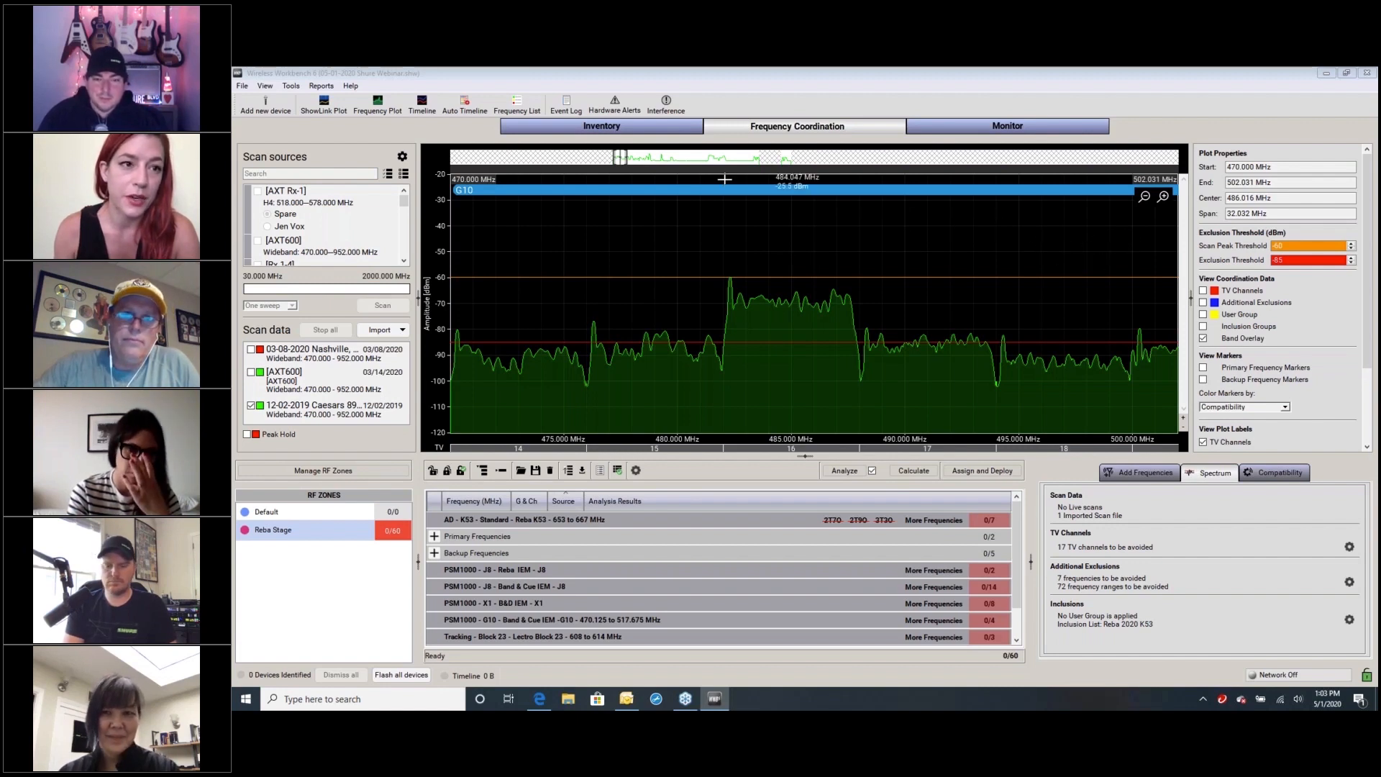
pyautogui.click(1203, 369)
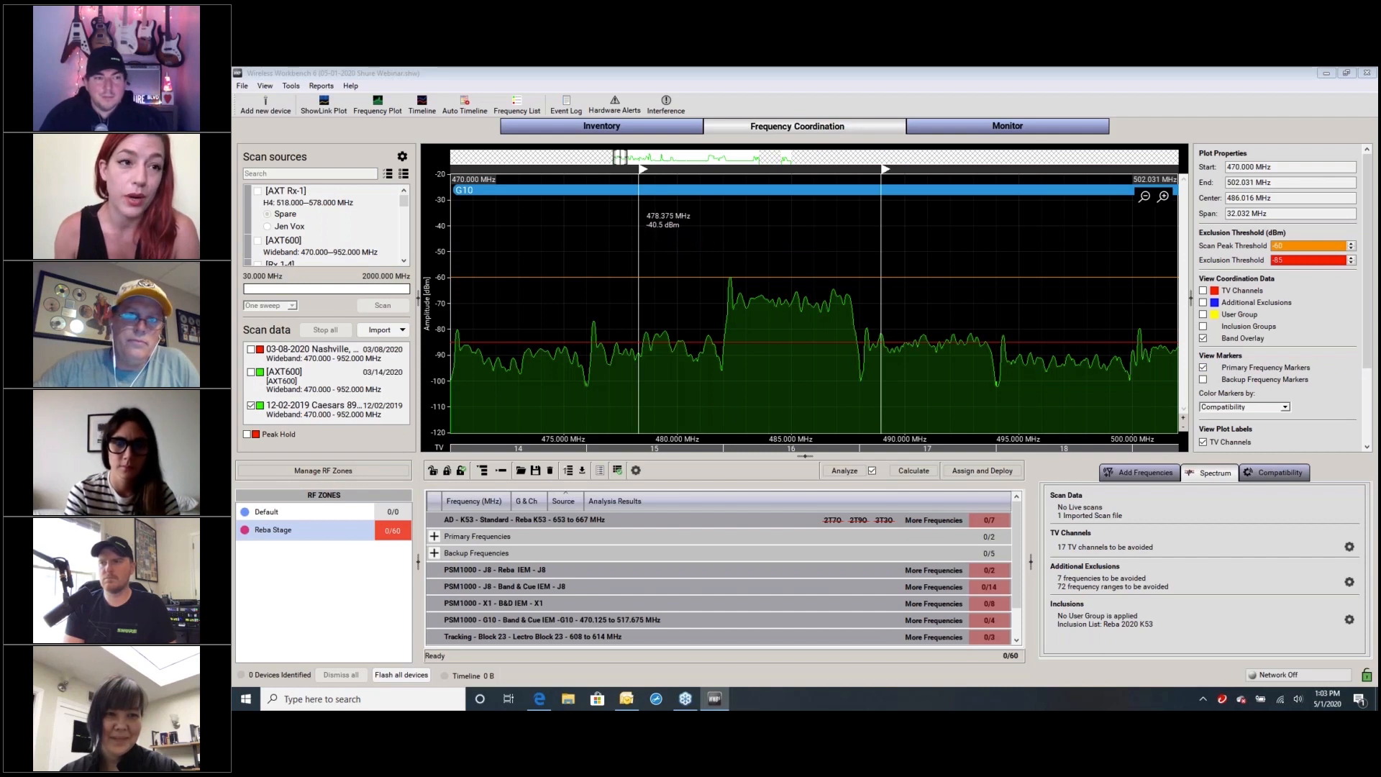
pyautogui.moveTo(639, 227)
pyautogui.mouseDown()
pyautogui.moveTo(620, 227)
pyautogui.moveTo(616, 210)
pyautogui.moveTo(565, 213)
pyautogui.mouseUp()
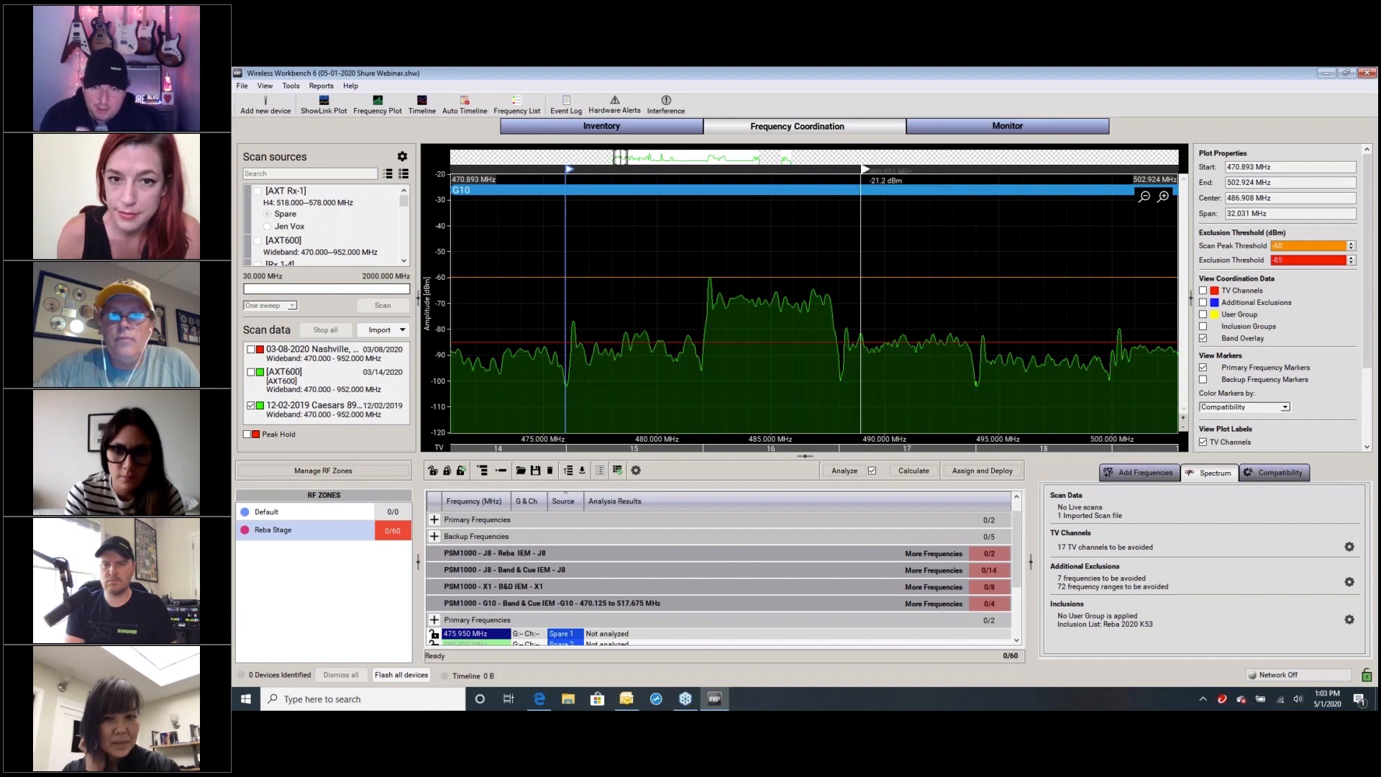
# Show the CH-CH spacing on the plot for the primary frequency marker near 489 MHz
pyautogui.rightClick(865, 170)
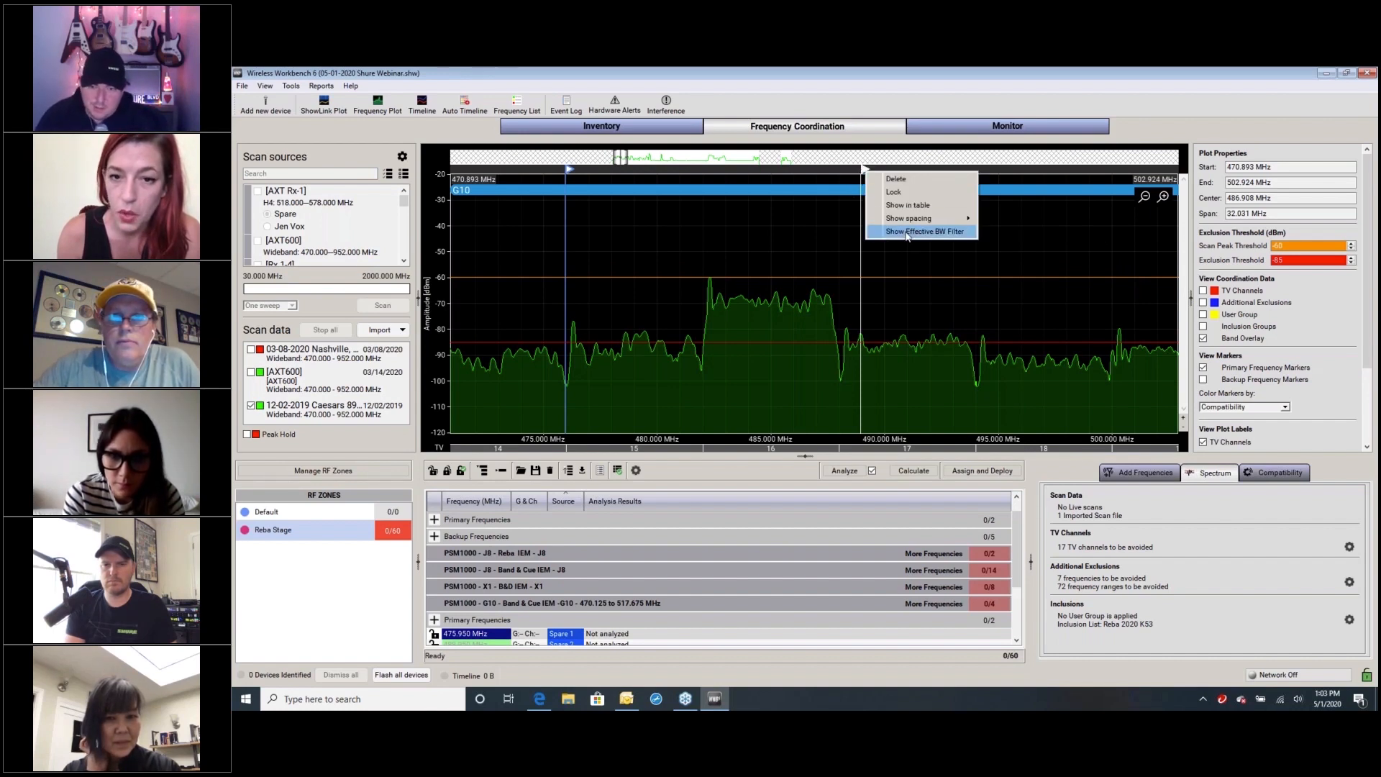
pyautogui.moveTo(904, 225)
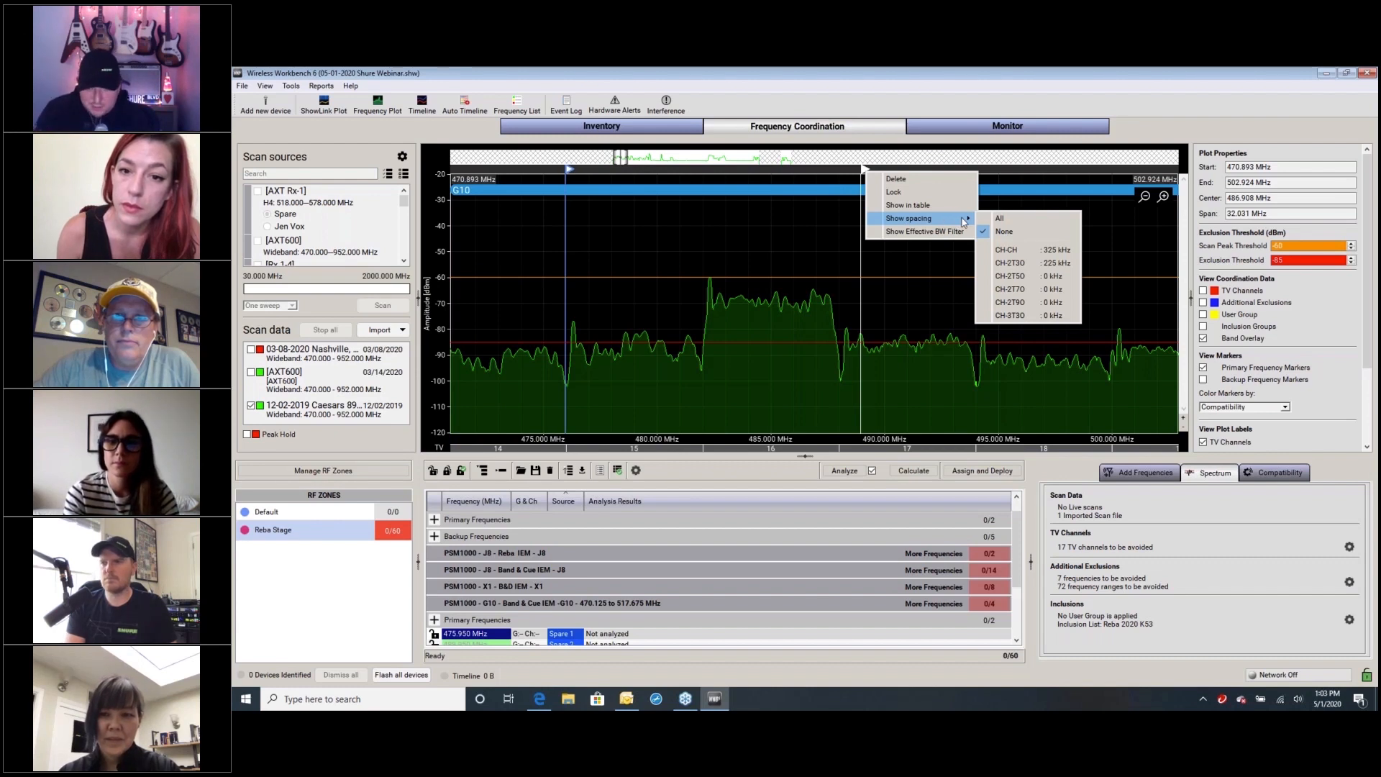
pyautogui.click(1007, 252)
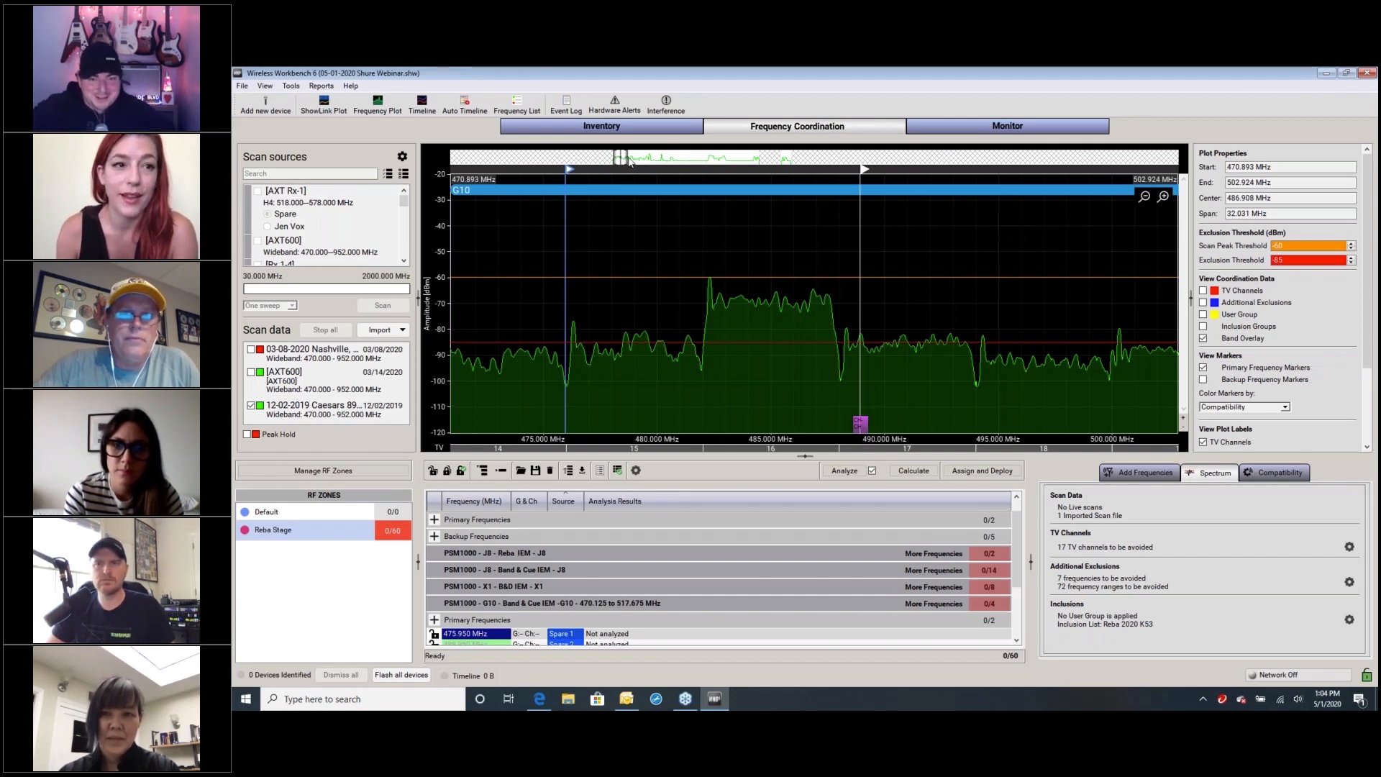
# View the display options of the marker near 489 MHz with the plot widened to about 461–529 MHz, and dismiss them
pyautogui.moveTo(622, 157)
pyautogui.mouseDown()
pyautogui.moveTo(647, 165)
pyautogui.moveTo(618, 156)
pyautogui.mouseUp()
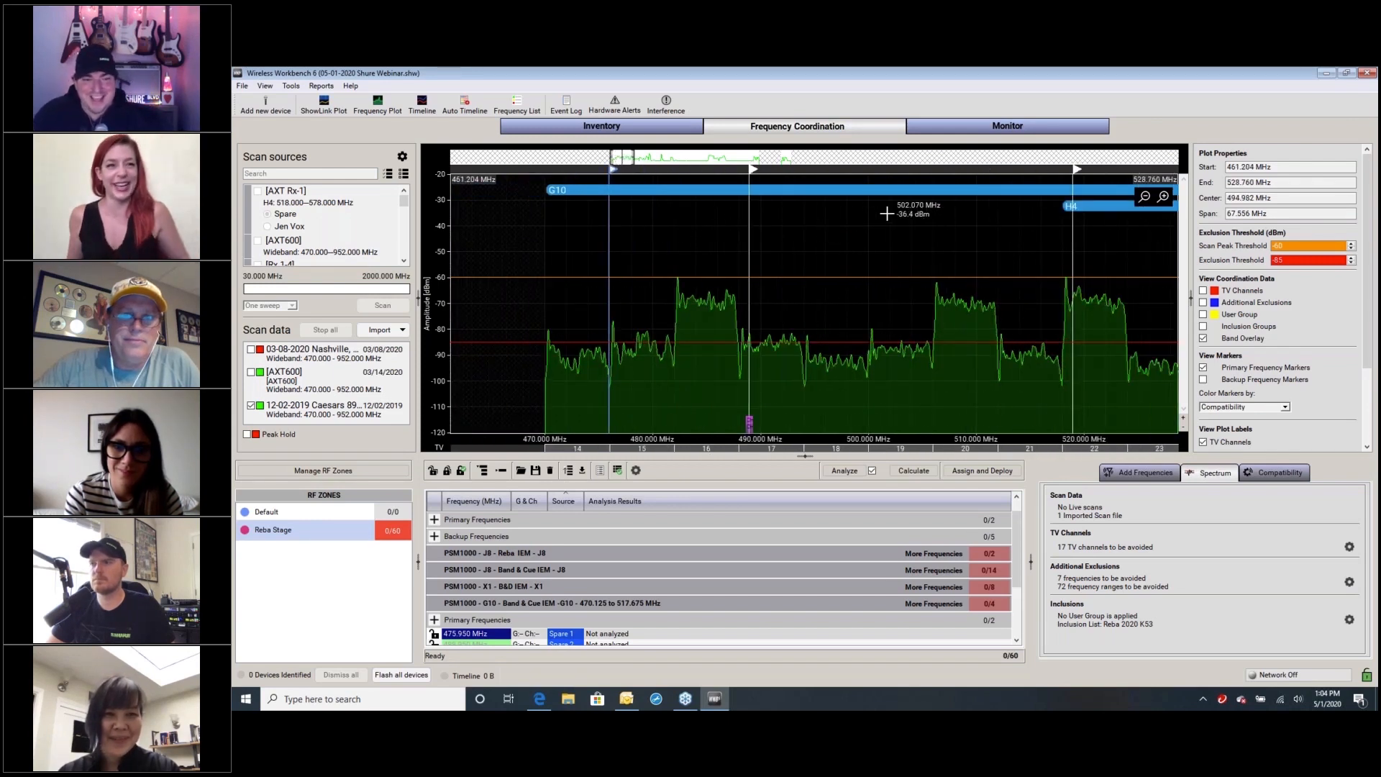
pyautogui.rightClick(752, 167)
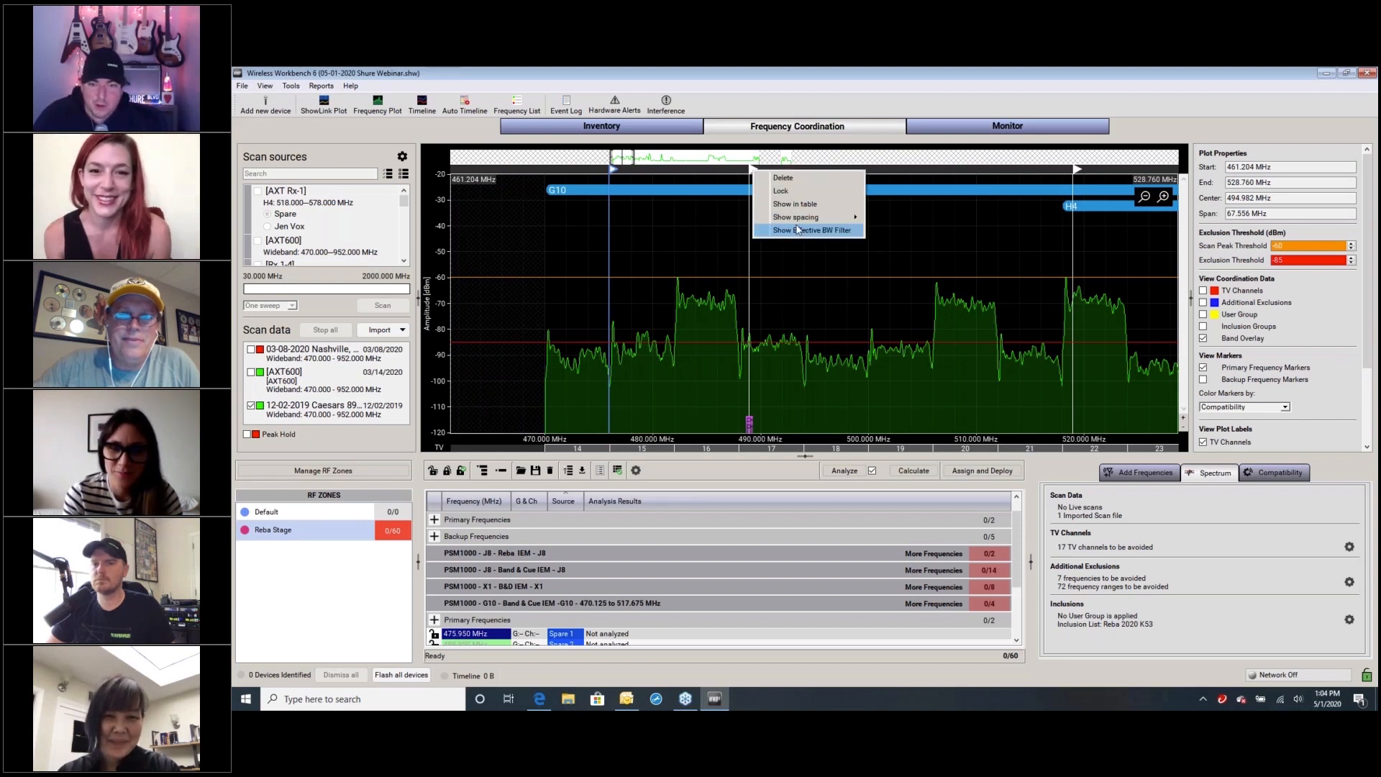
pyautogui.moveTo(797, 222)
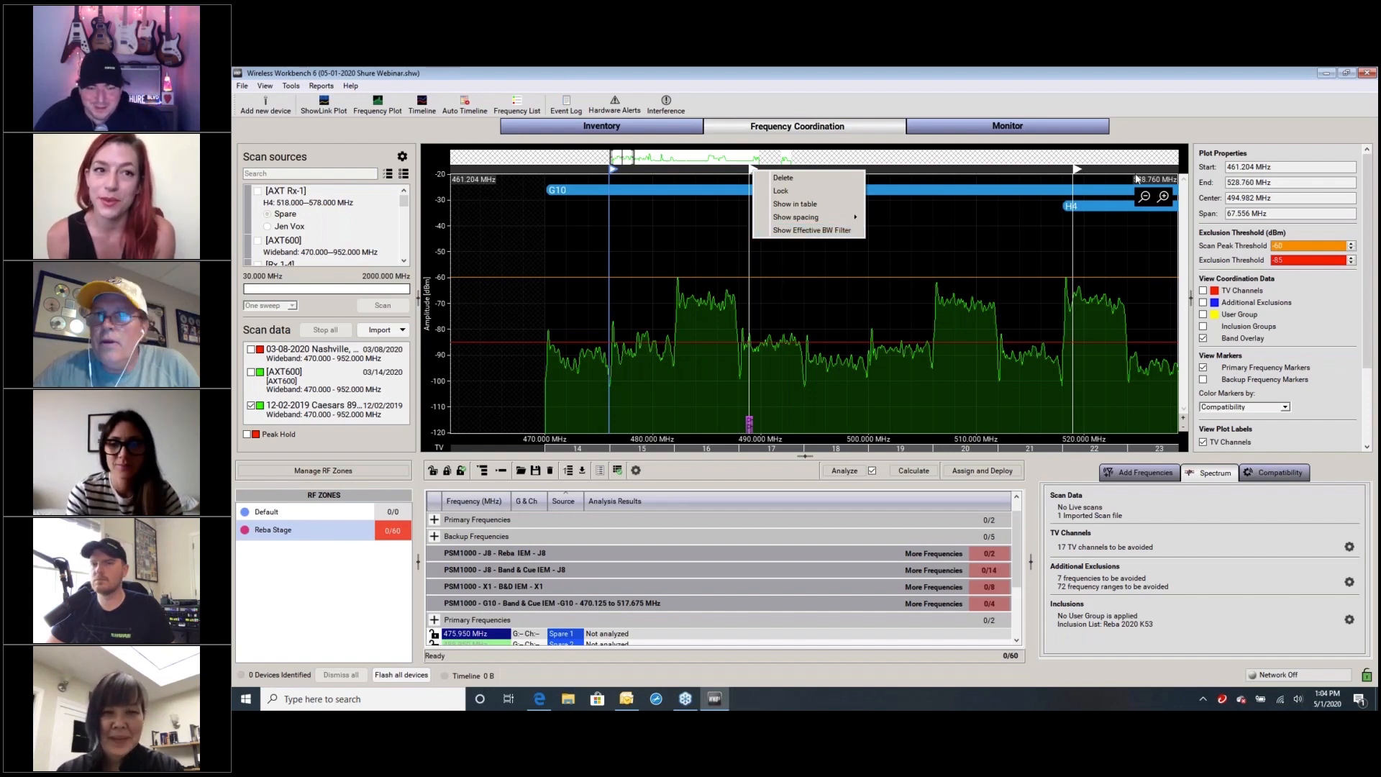
pyautogui.click(1257, 108)
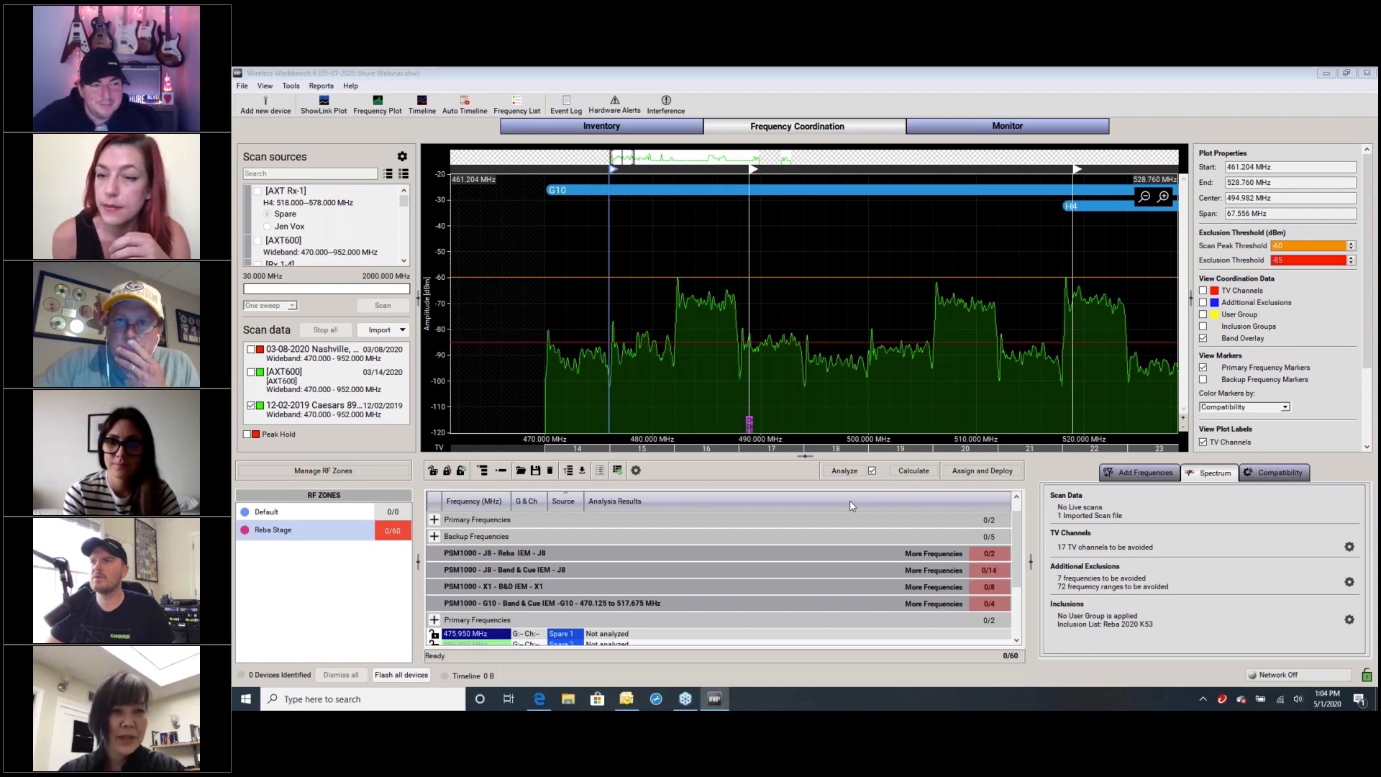
# Select the PSM1000 - J8 - Band & Cue IEM group and examine its compatibility level and channel-to-intermod spacing values
pyautogui.moveTo(1016, 535)
pyautogui.mouseDown()
pyautogui.moveTo(1017, 565)
pyautogui.moveTo(1017, 526)
pyautogui.mouseUp()
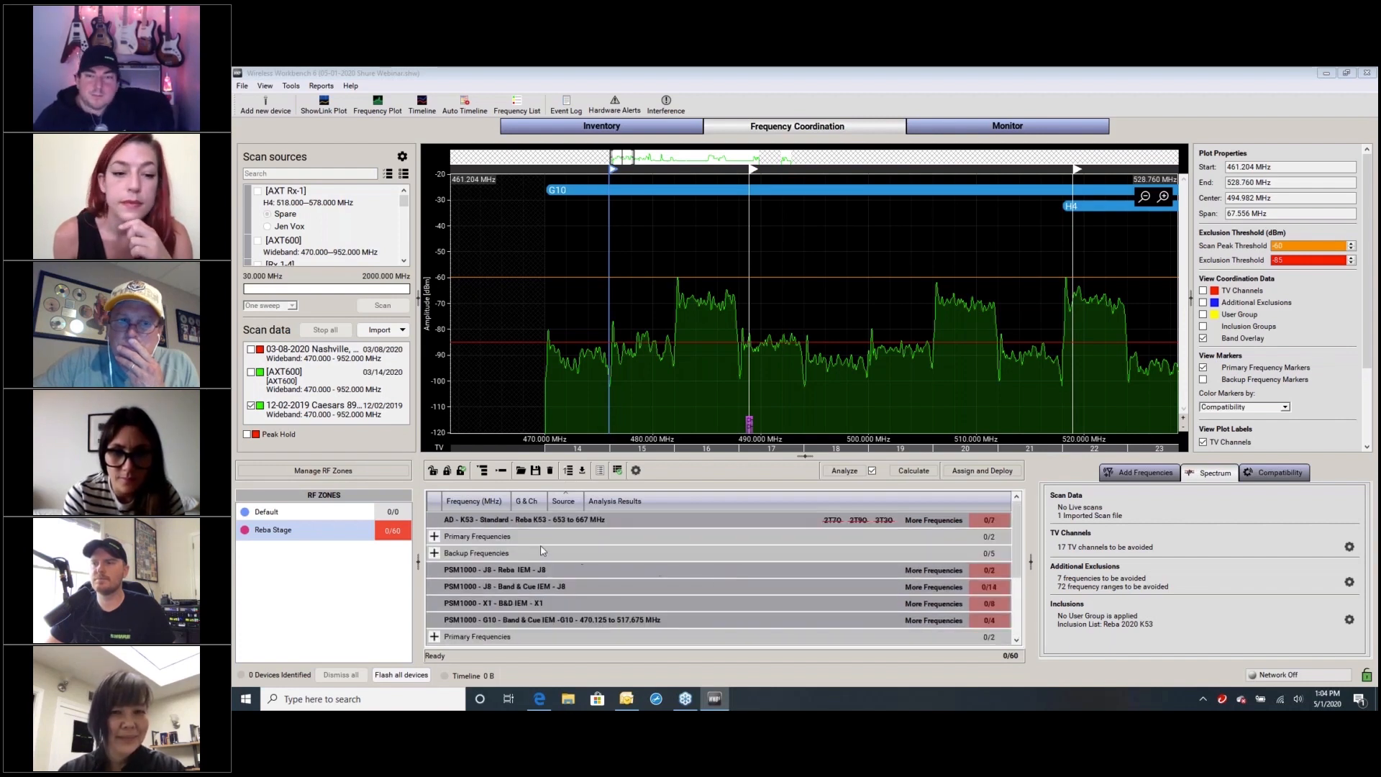
pyautogui.click(510, 569)
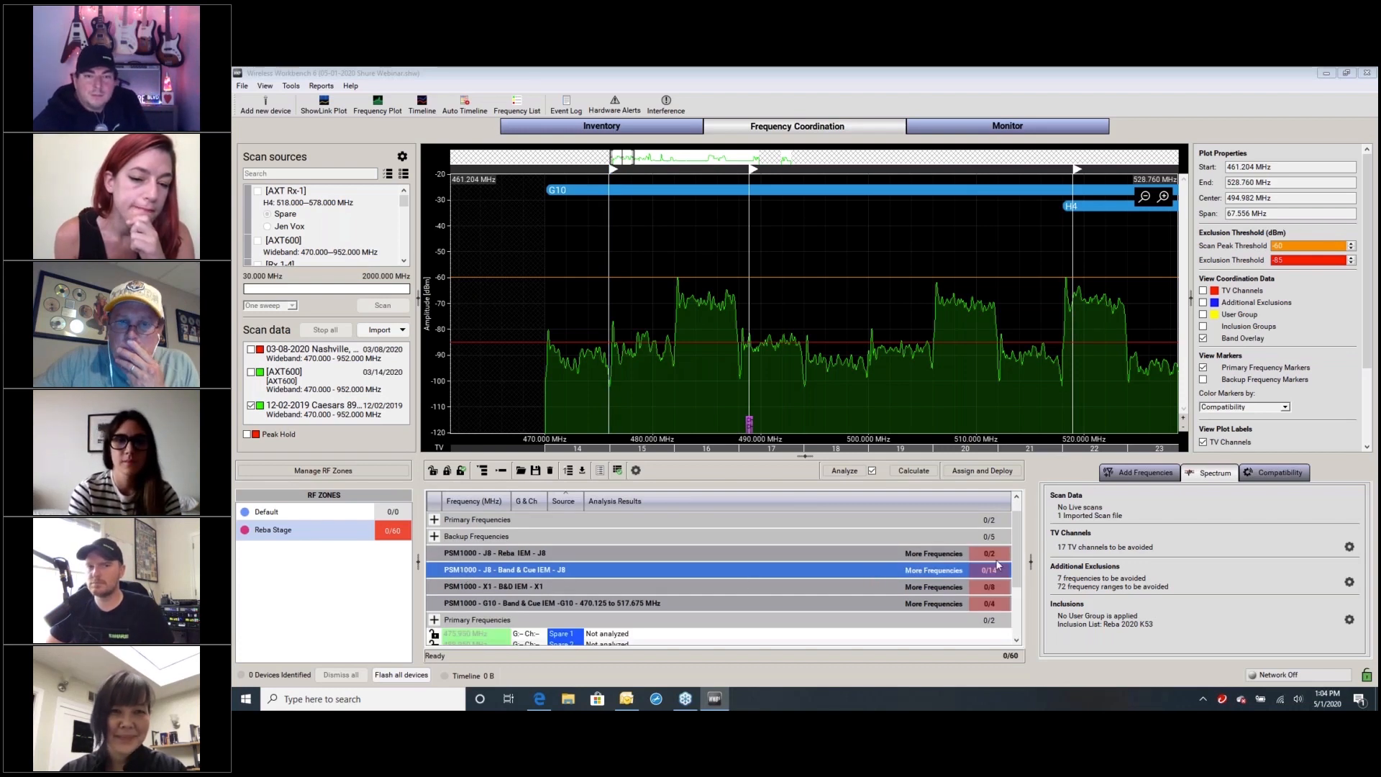
pyautogui.moveTo(1017, 569); pyautogui.dragTo(1019, 578)
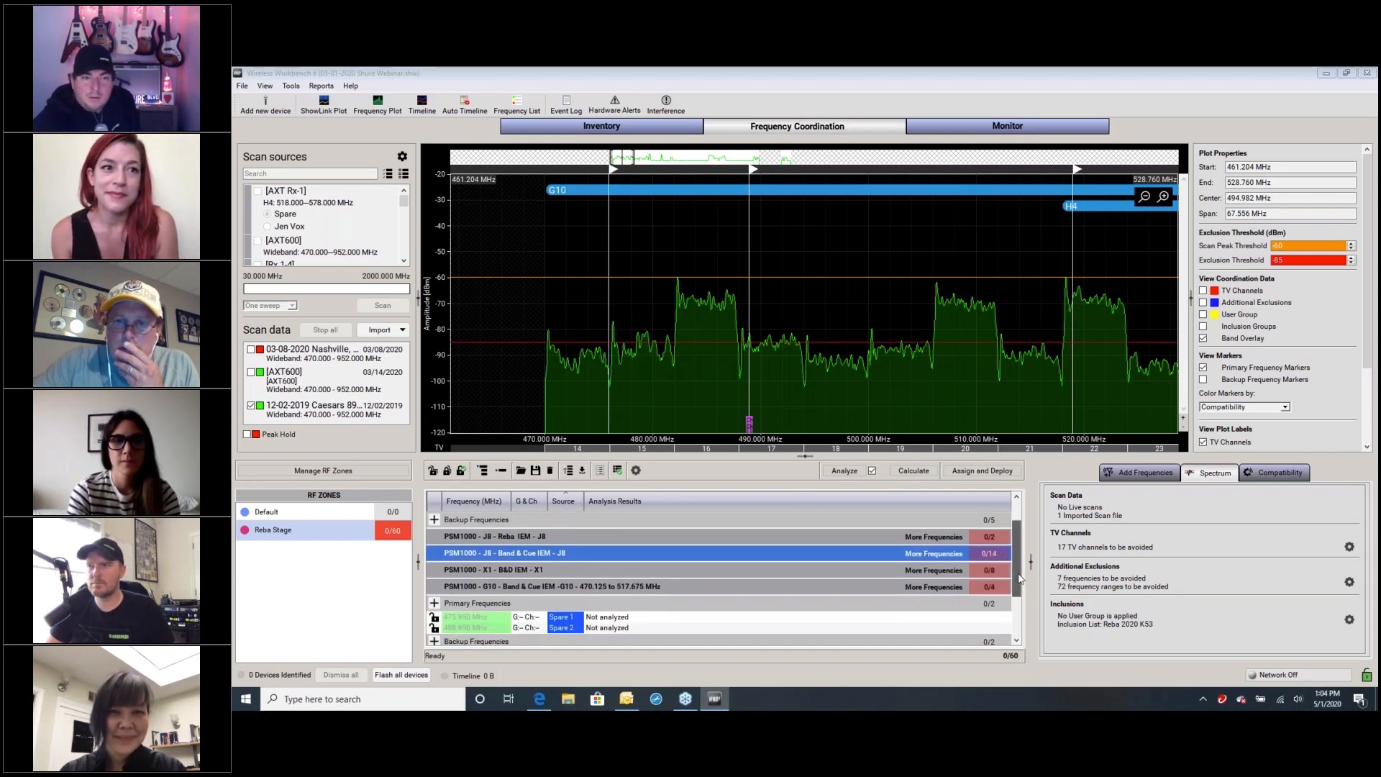
pyautogui.click(1263, 478)
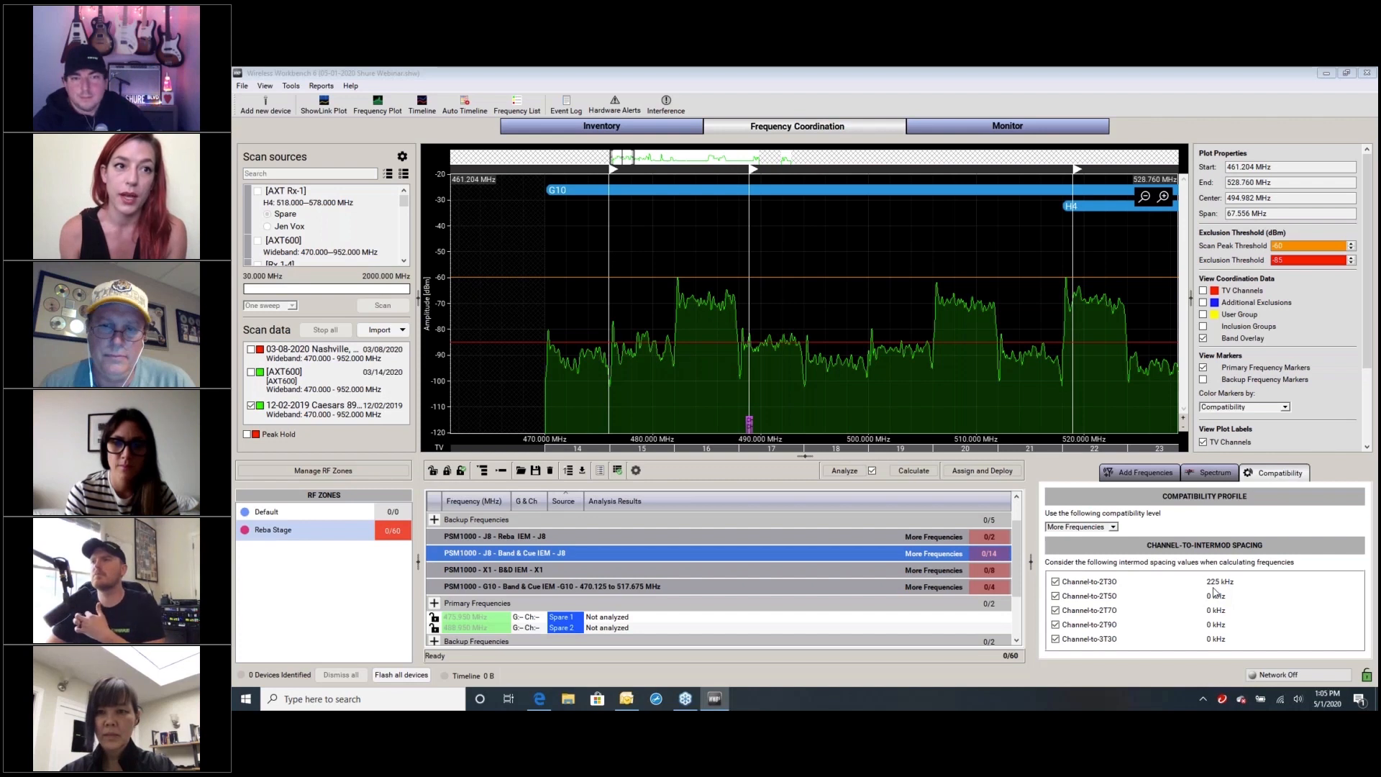
pyautogui.click(1213, 589)
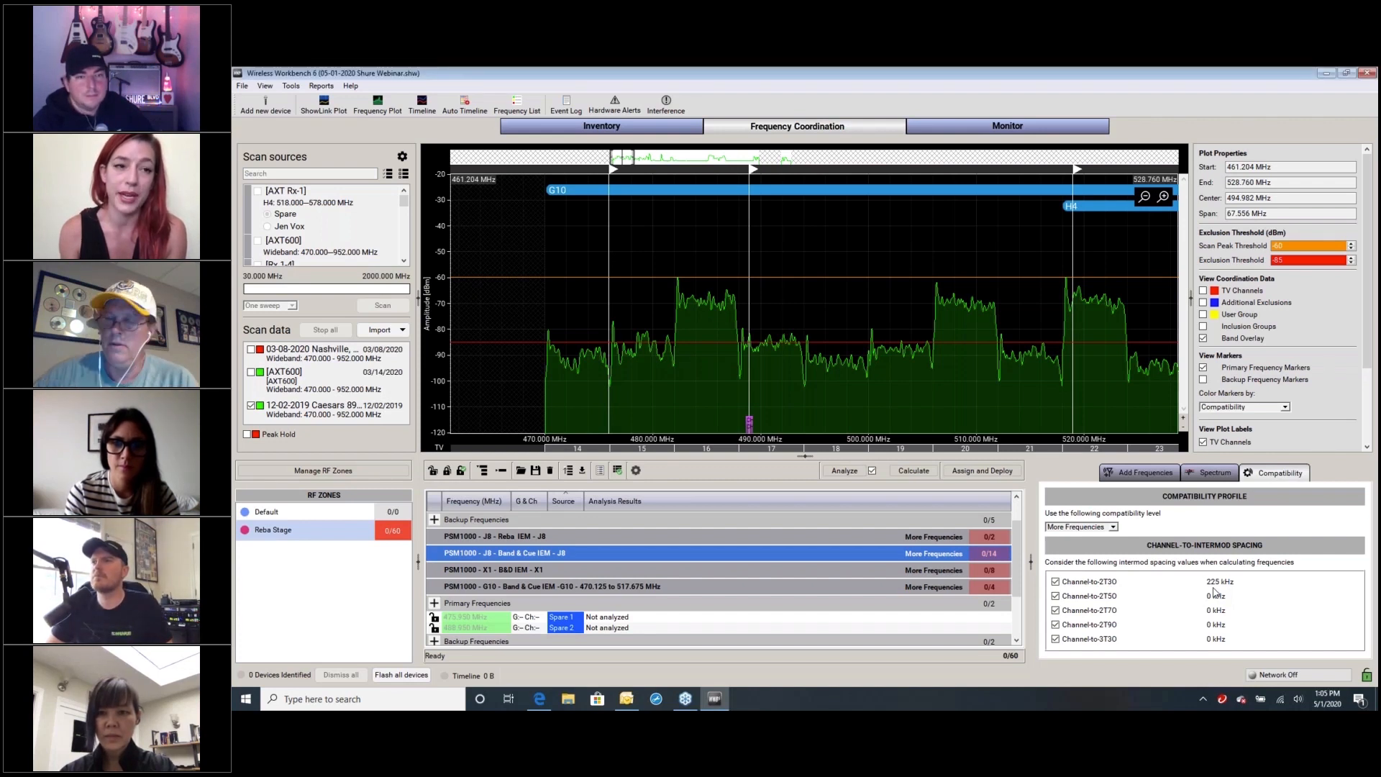
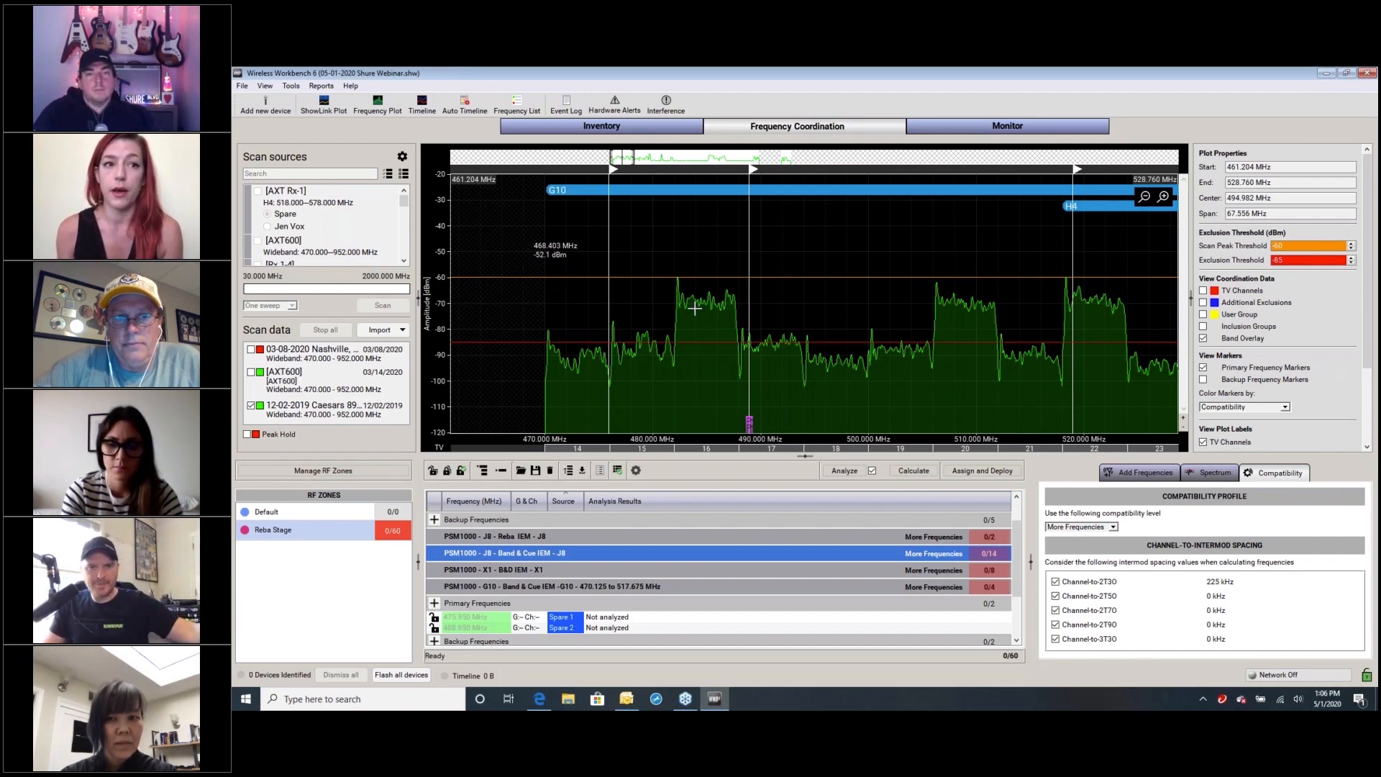
# Show the spectrum conditions, plot the AXT600 scan dated 03/14/2020, and overlay the TV channels on the plot
pyautogui.click(1213, 478)
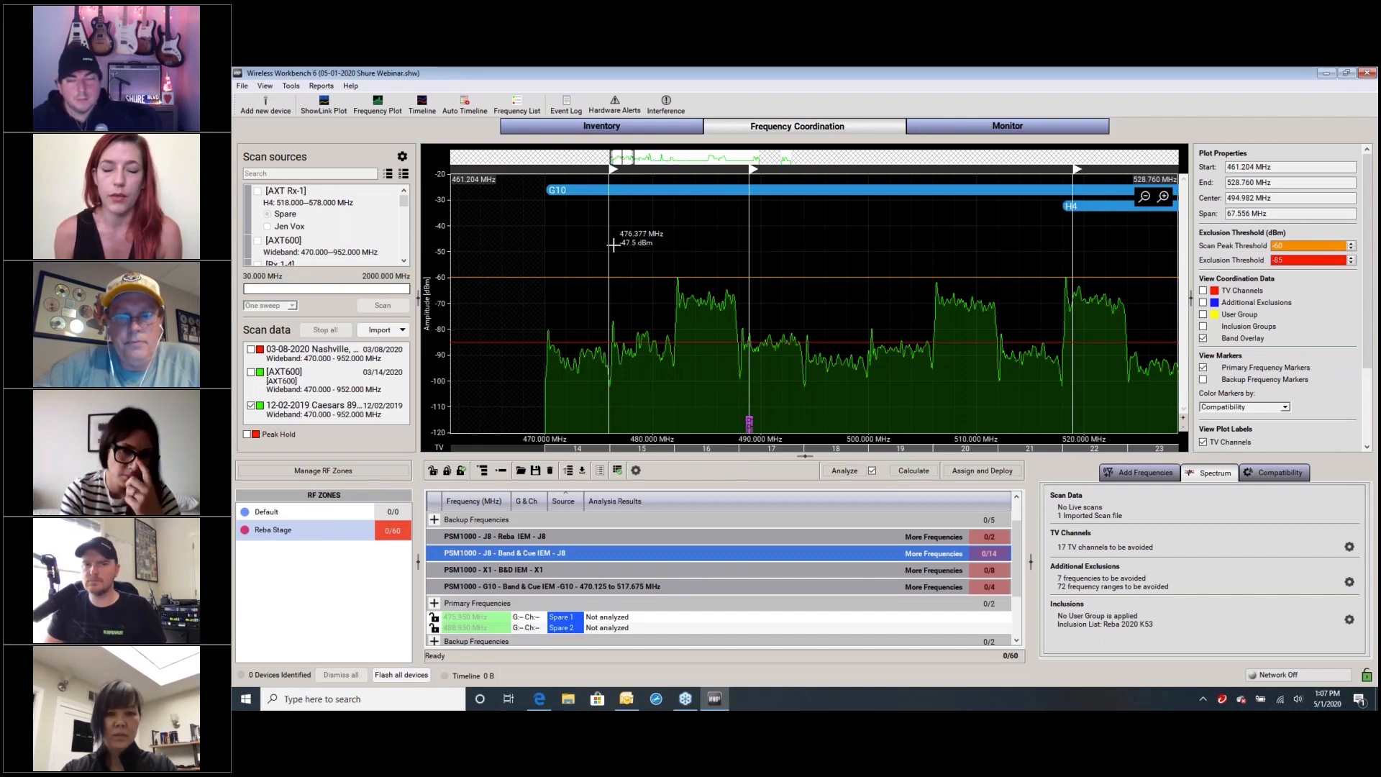
pyautogui.click(251, 372)
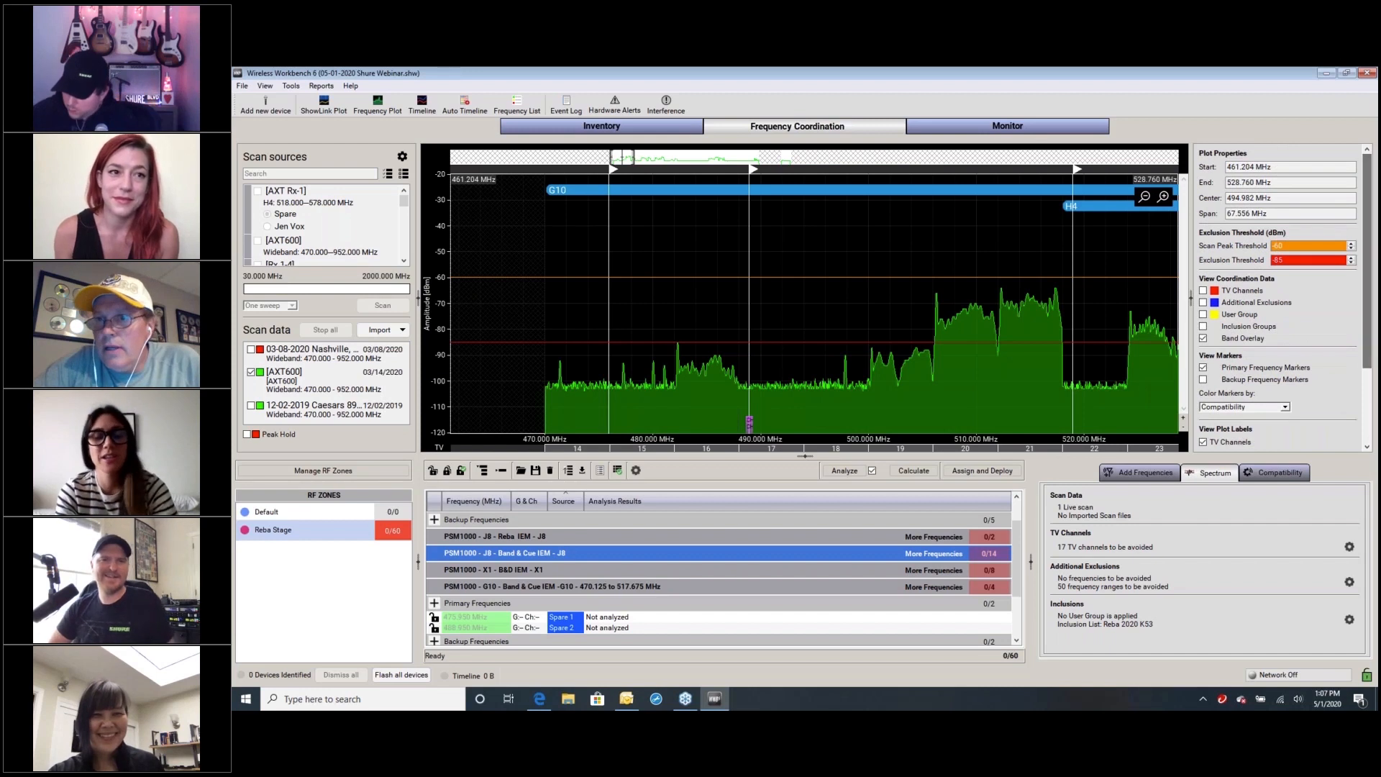
pyautogui.click(1099, 72)
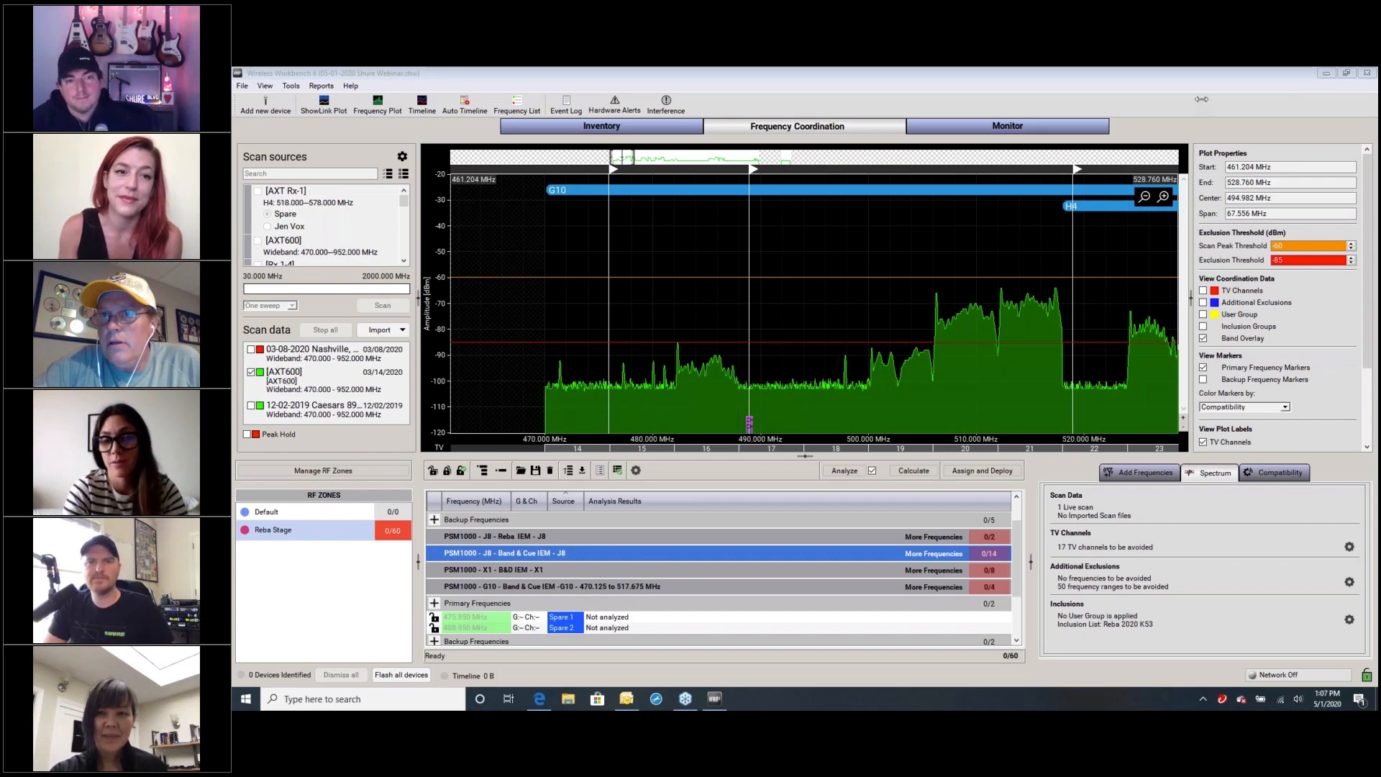
pyautogui.click(1203, 291)
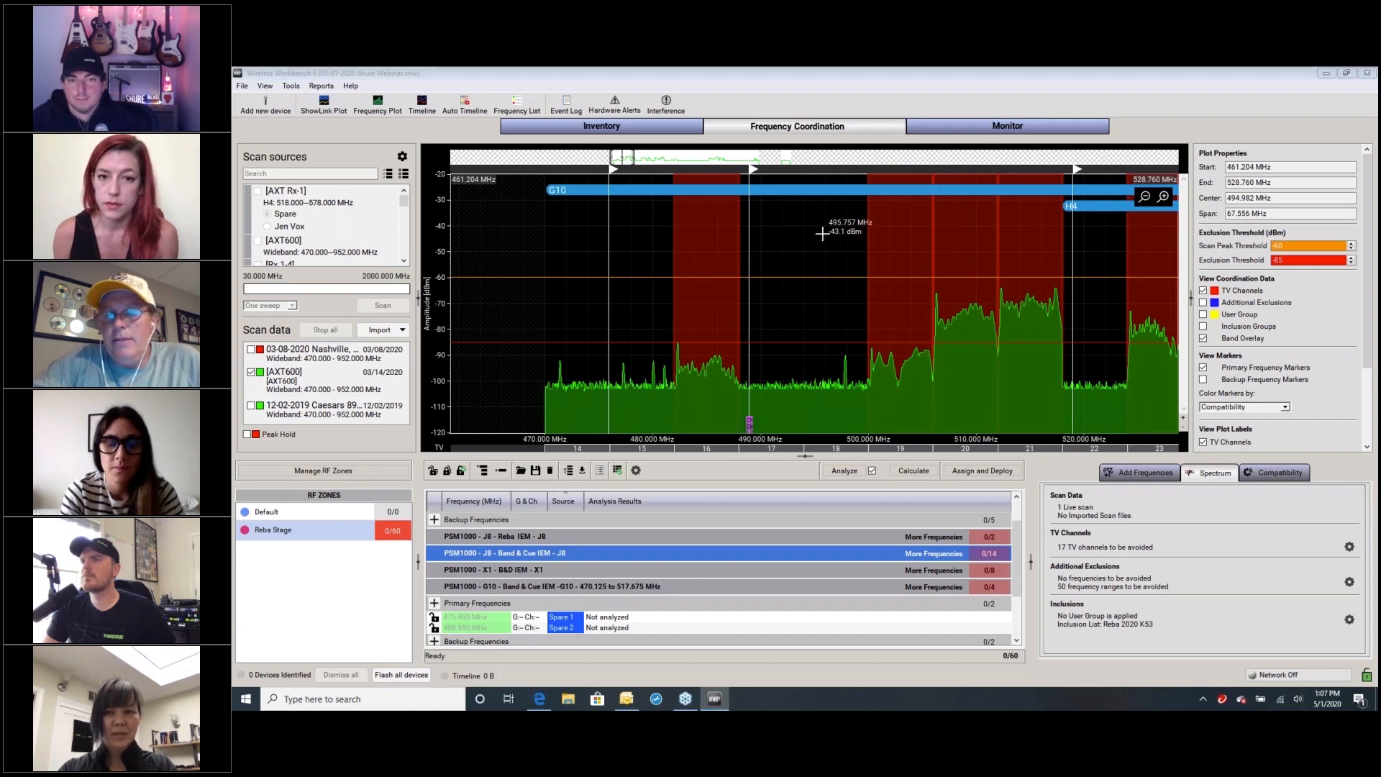
# Examine the filtering, channel spacing and intermod values in the Shure AD4D-B K54 equipment profile, and close it
pyautogui.click(291, 87)
pyautogui.press('Escape')
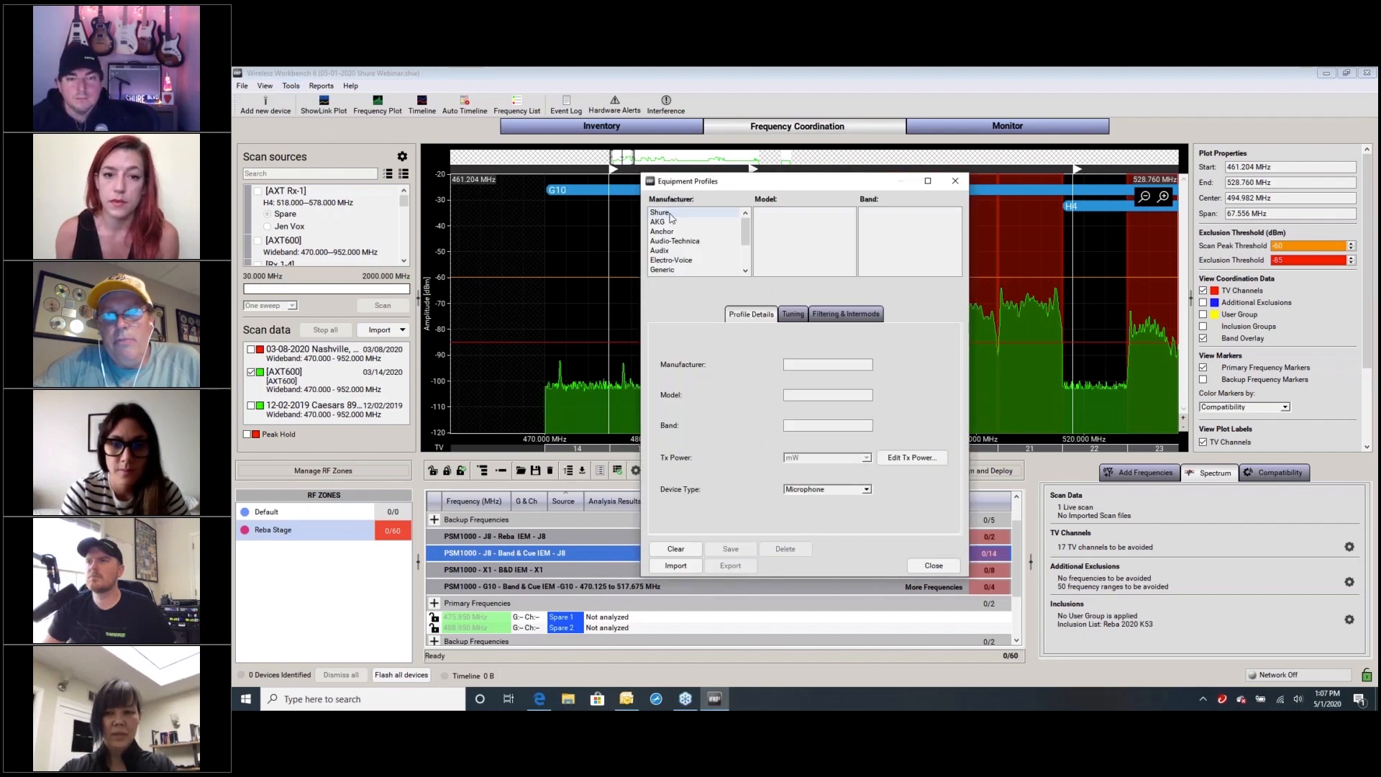
pyautogui.click(669, 213)
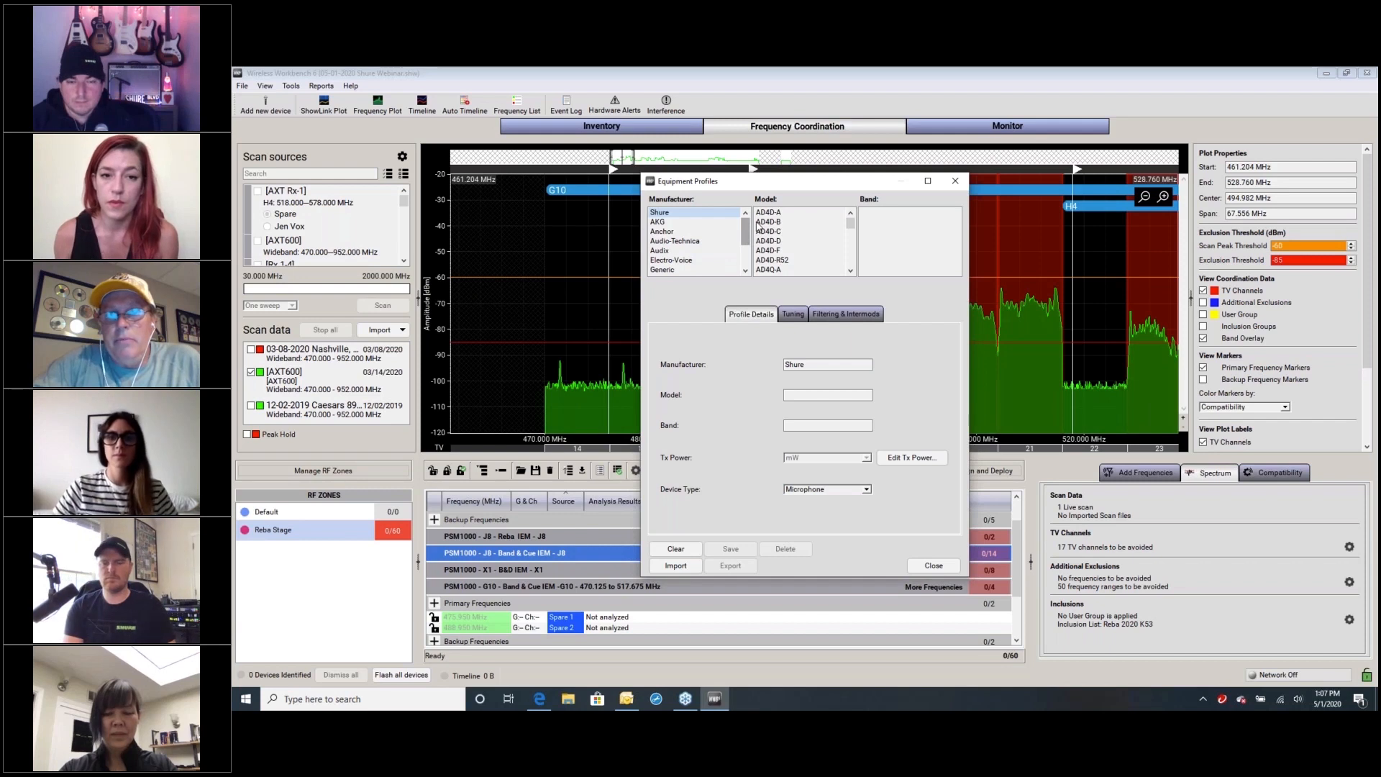
pyautogui.click(787, 224)
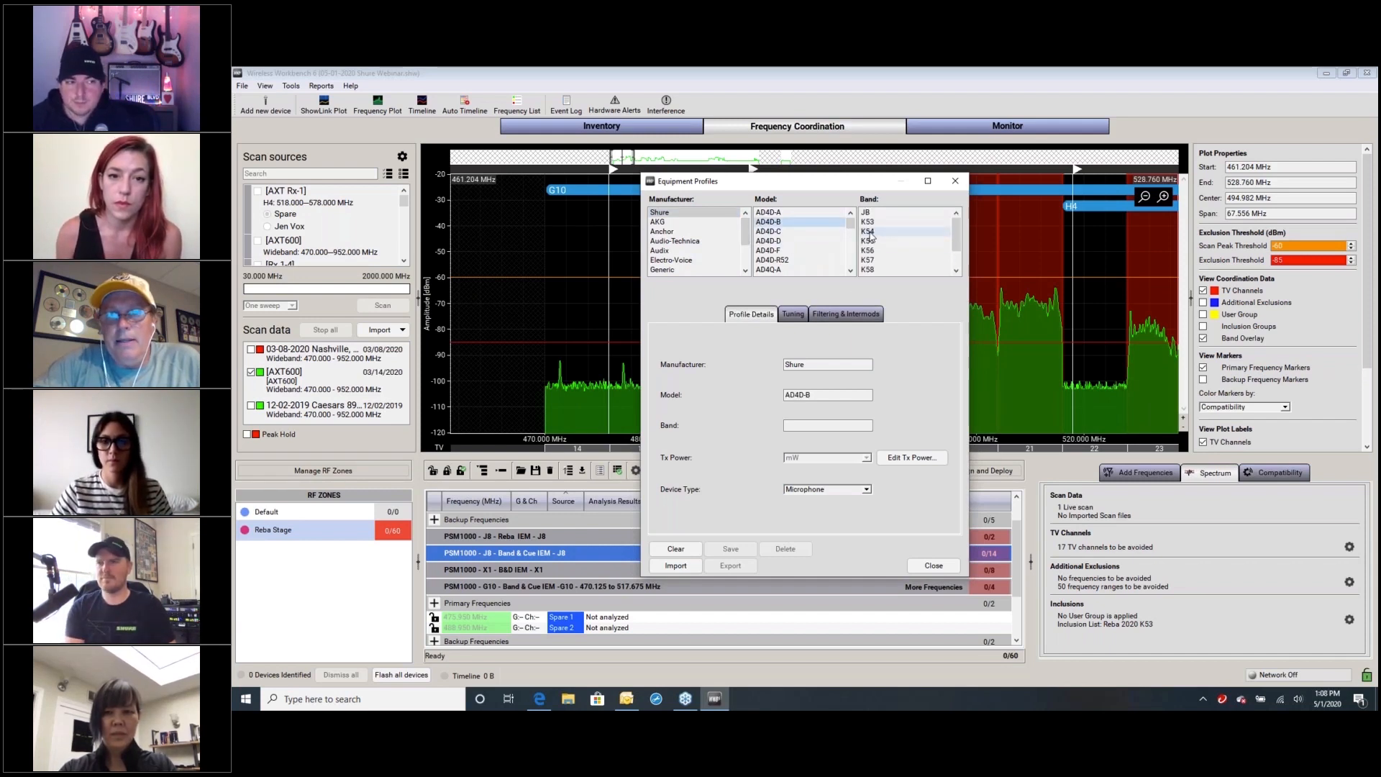
pyautogui.click(846, 314)
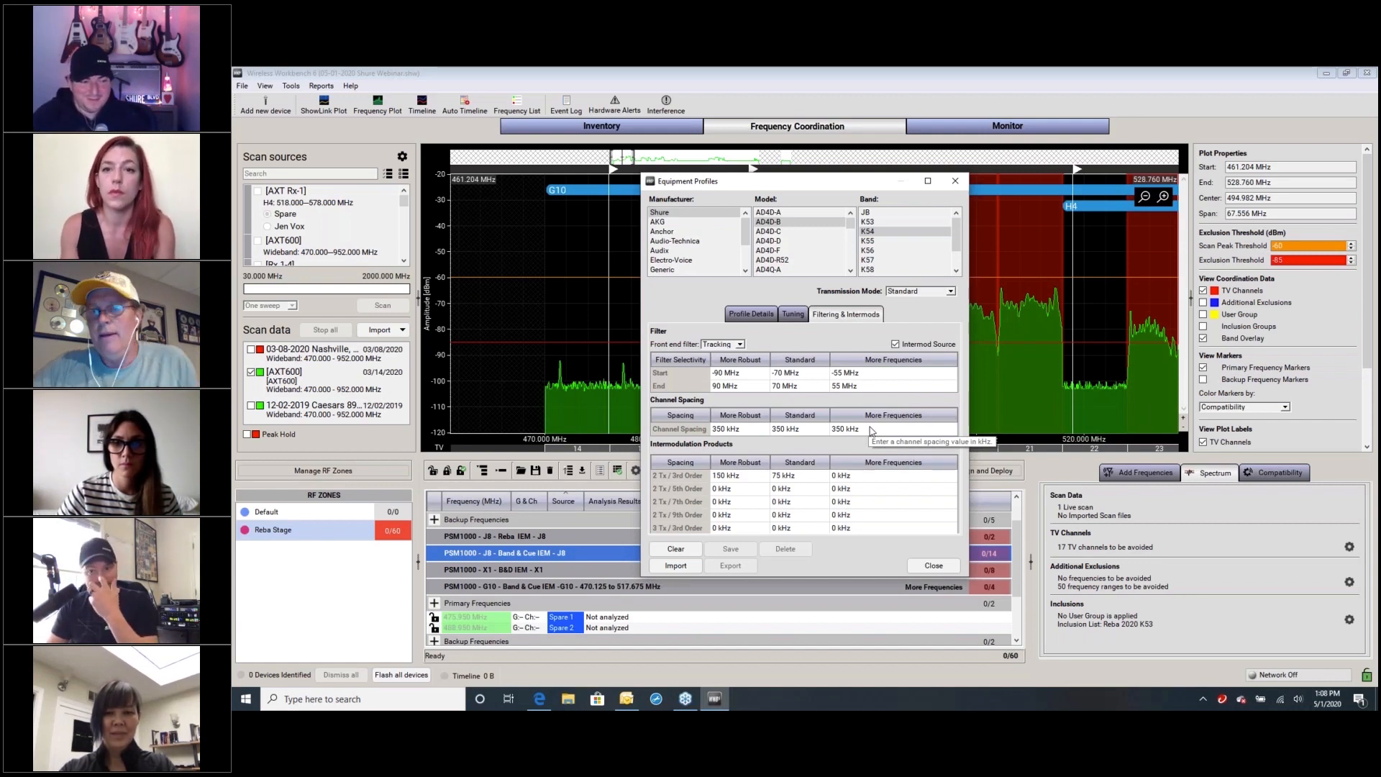
pyautogui.moveTo(877, 185); pyautogui.dragTo(869, 234)
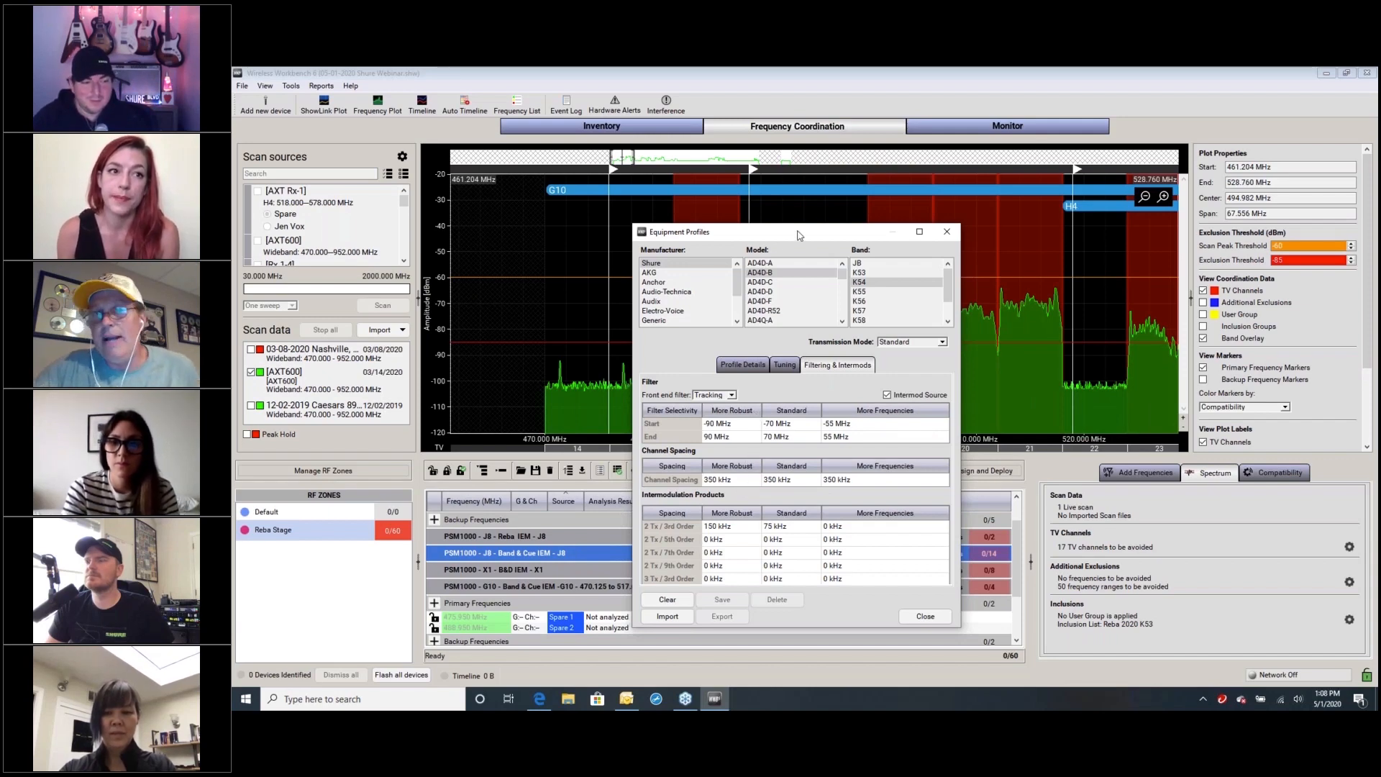
pyautogui.moveTo(800, 235); pyautogui.dragTo(774, 209)
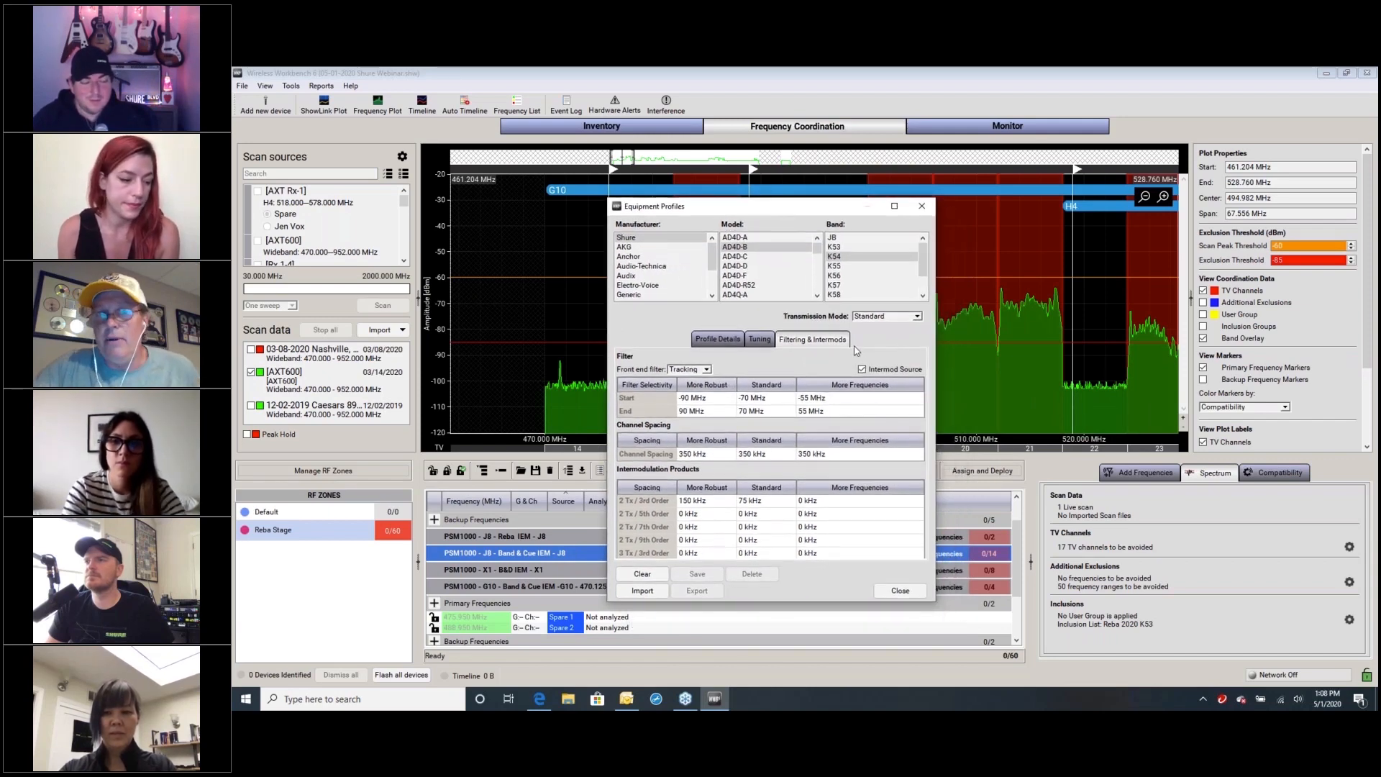
pyautogui.click(899, 590)
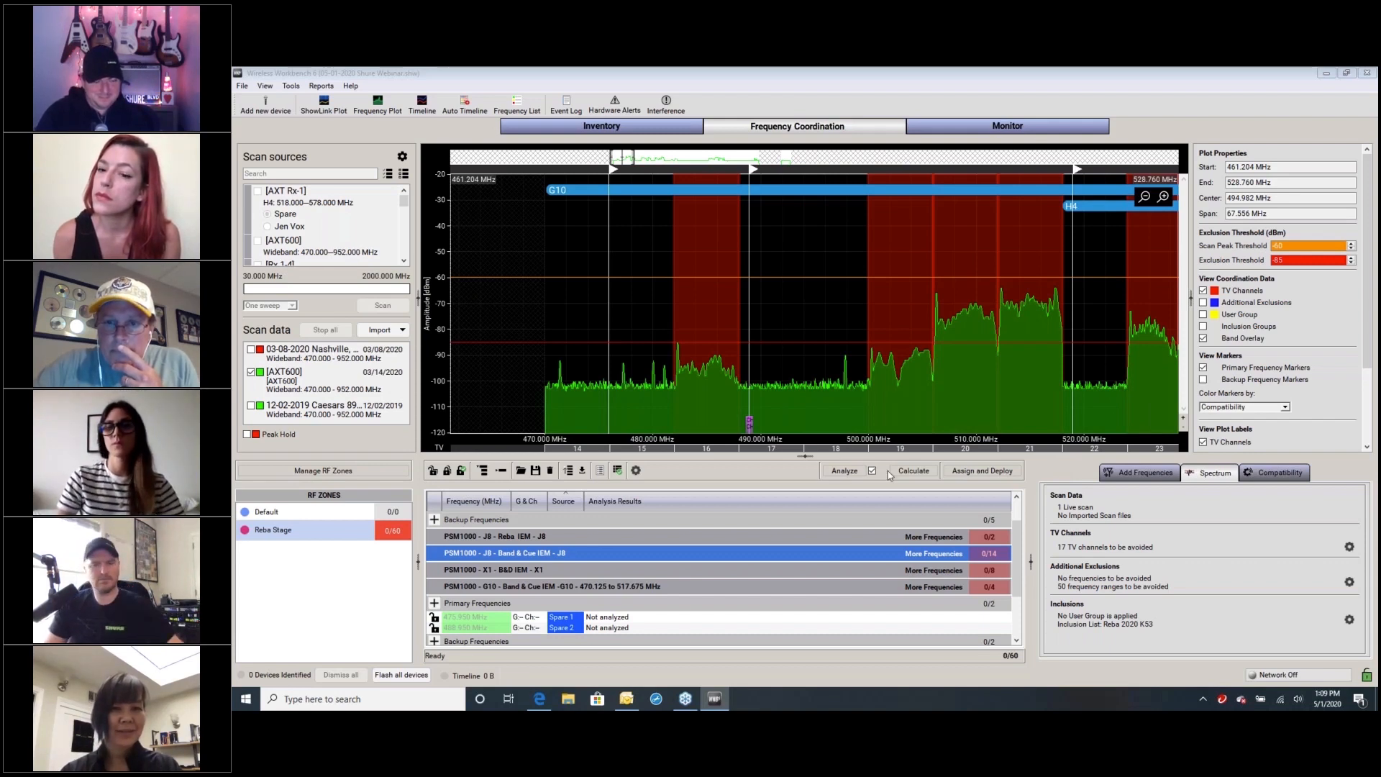
# Set the default coordination compatibility level for the Audio-Technica AT 4000 series to More Frequencies and save the preferences
pyautogui.click(290, 86)
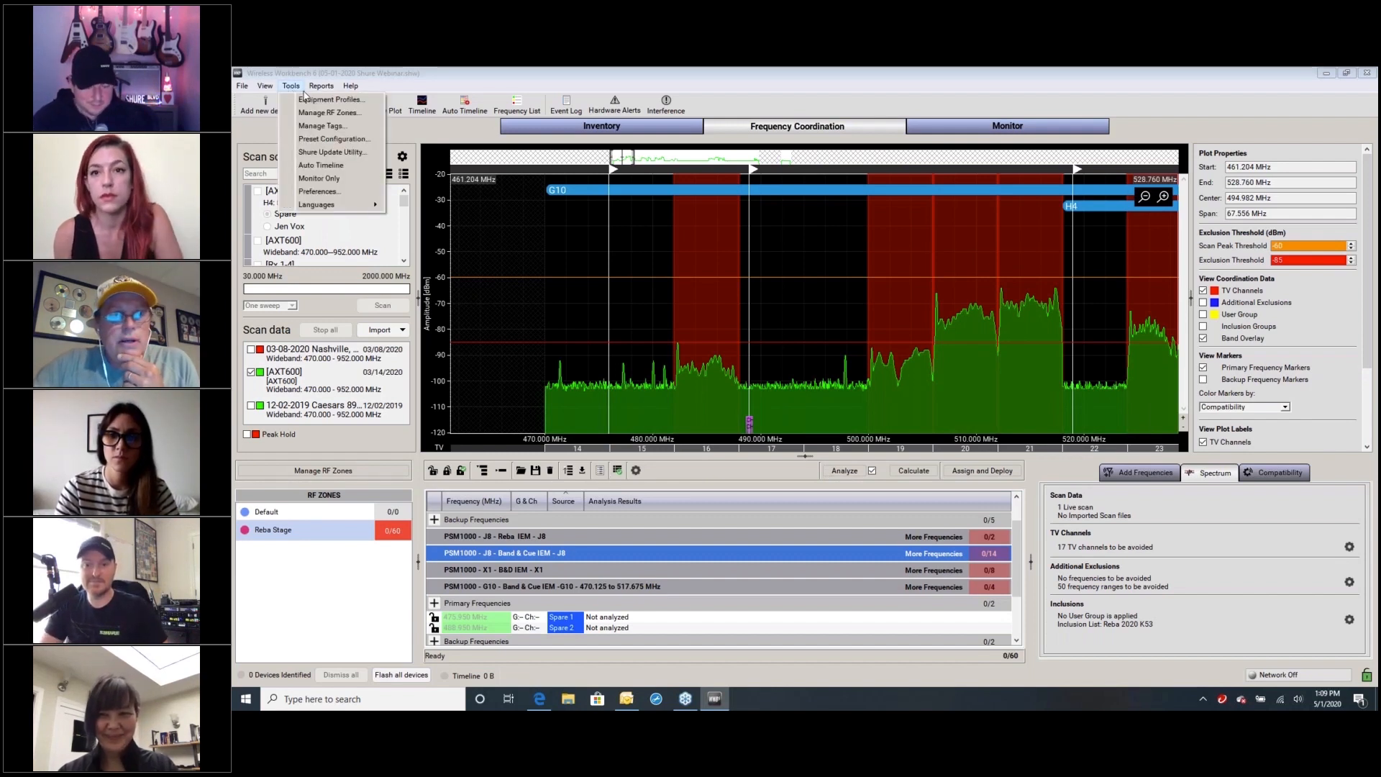
pyautogui.click(321, 192)
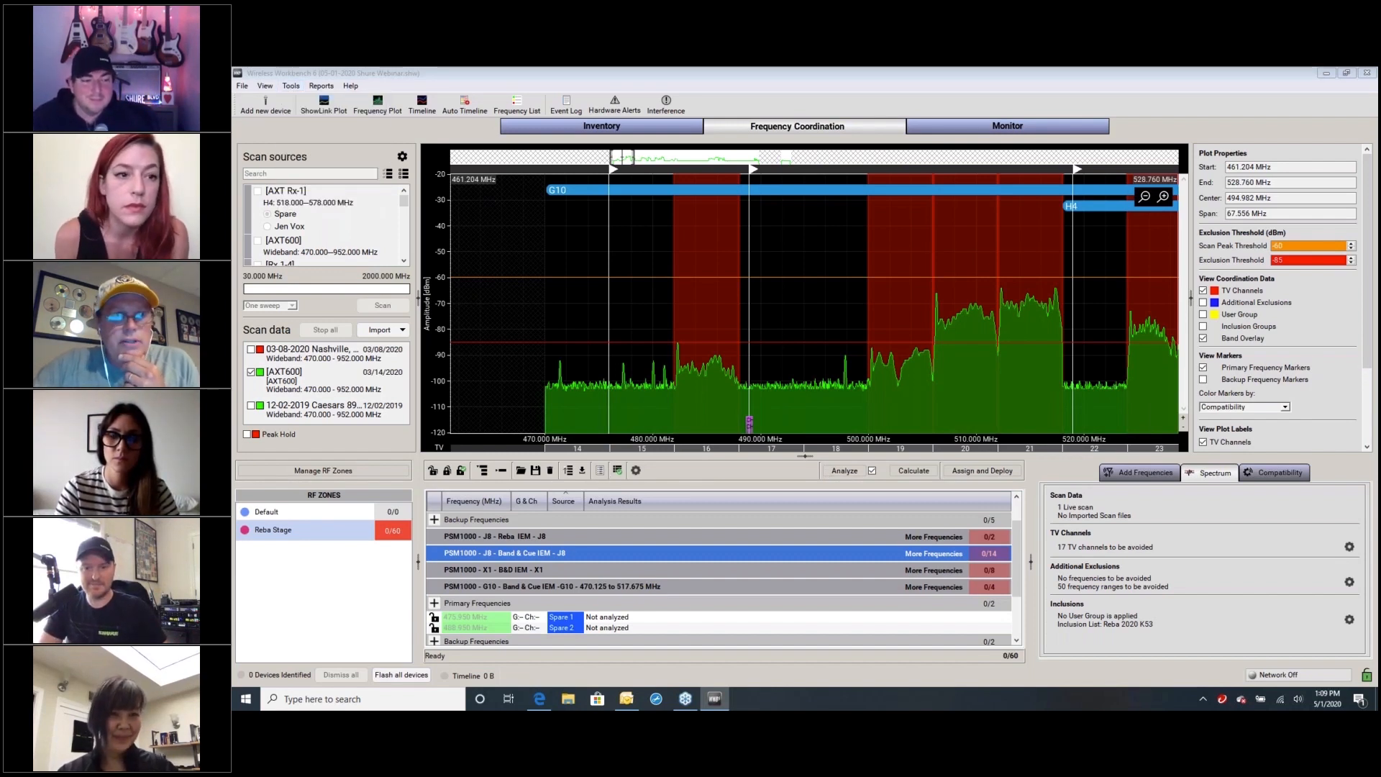
pyautogui.click(771, 229)
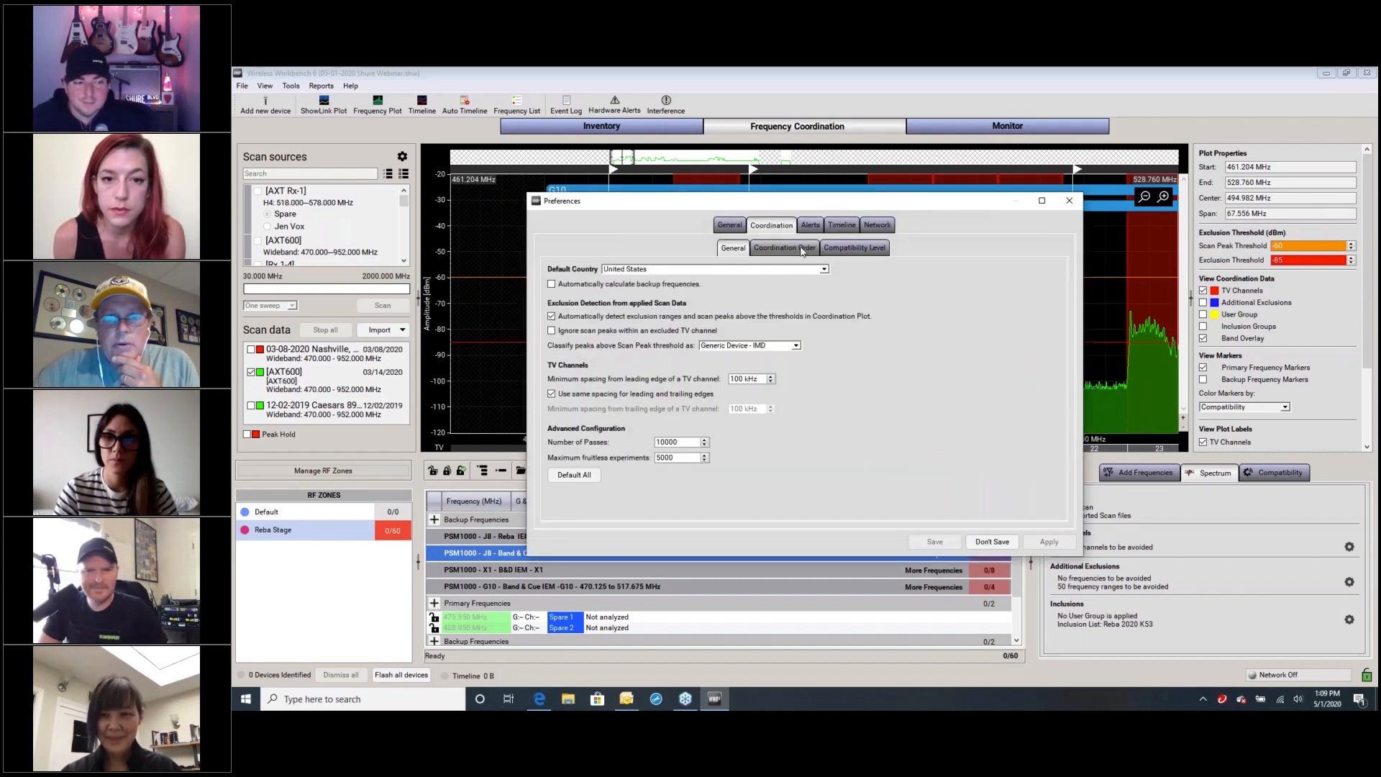
pyautogui.click(804, 250)
pyautogui.click(853, 249)
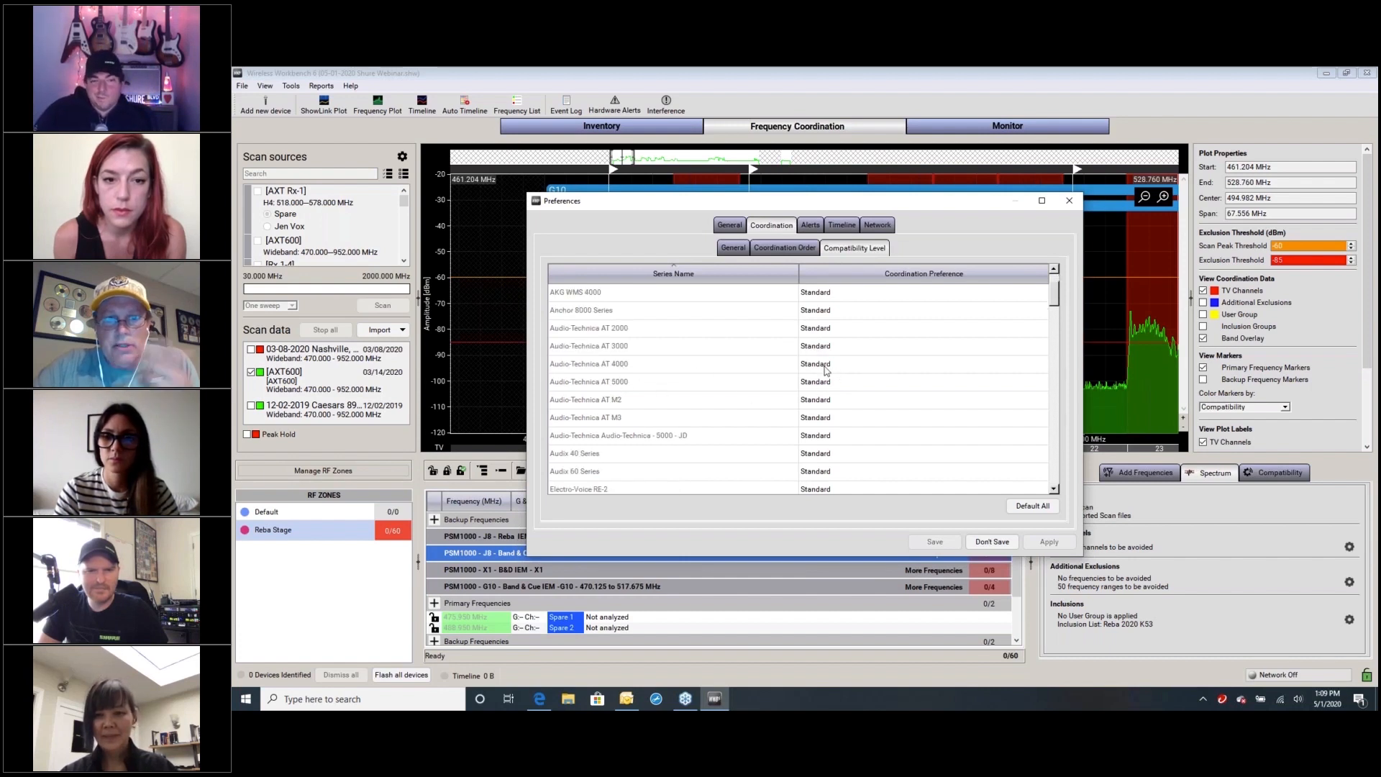
pyautogui.click(831, 366)
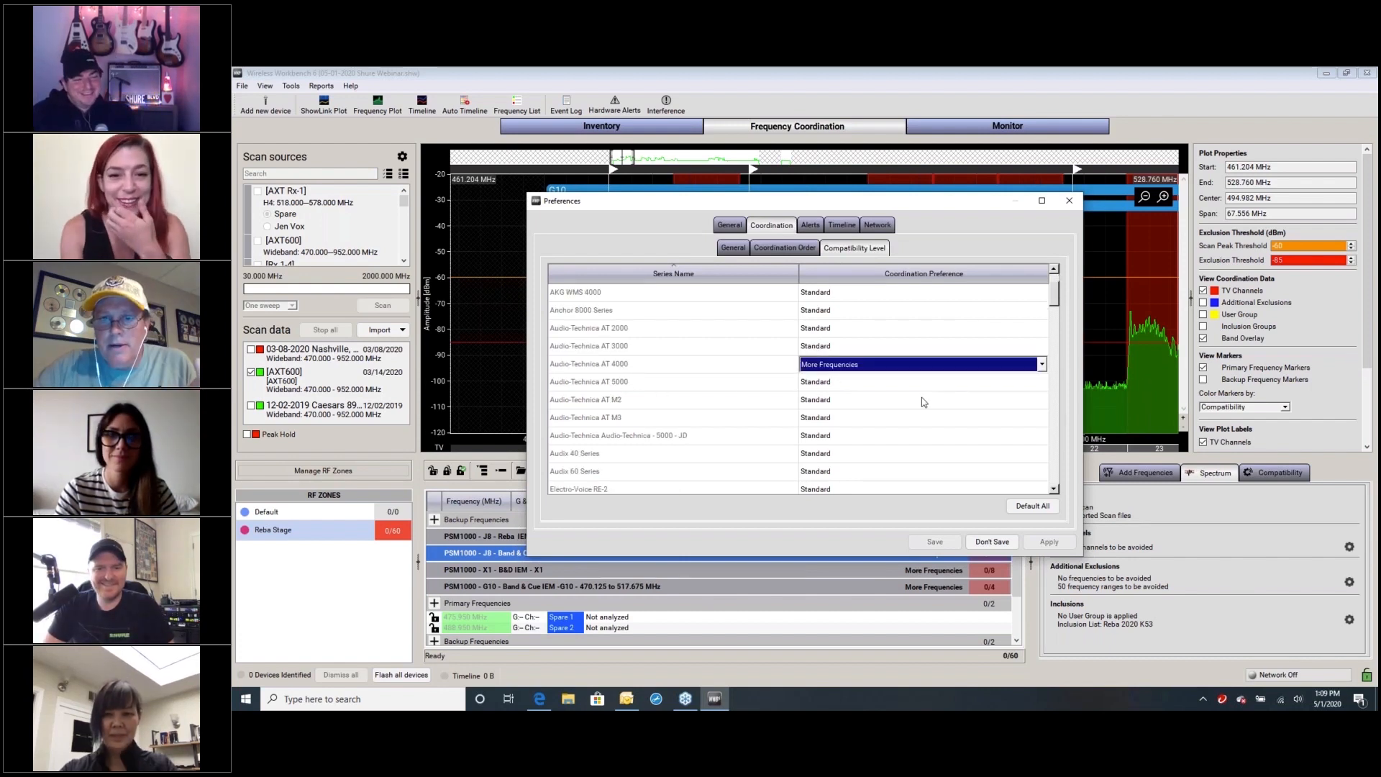
pyautogui.click(914, 406)
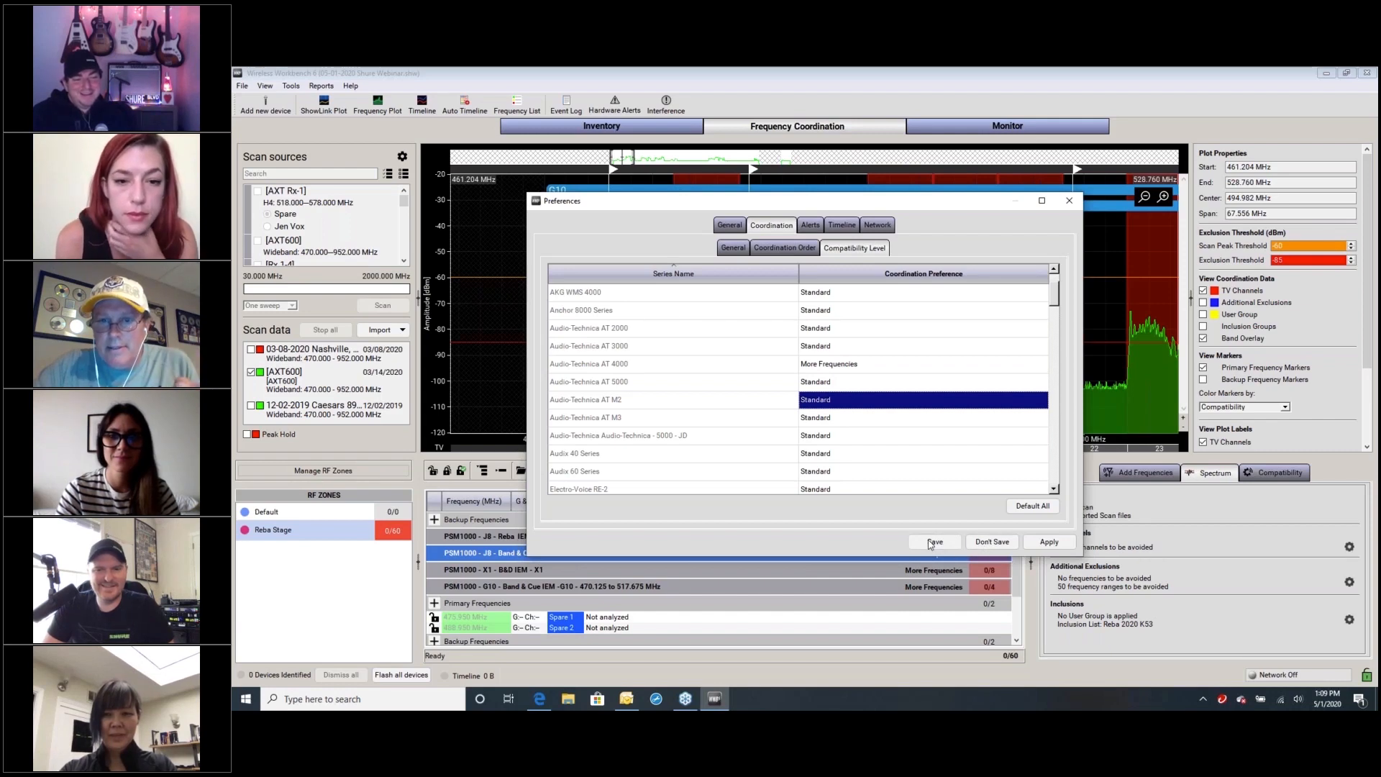
pyautogui.click(933, 542)
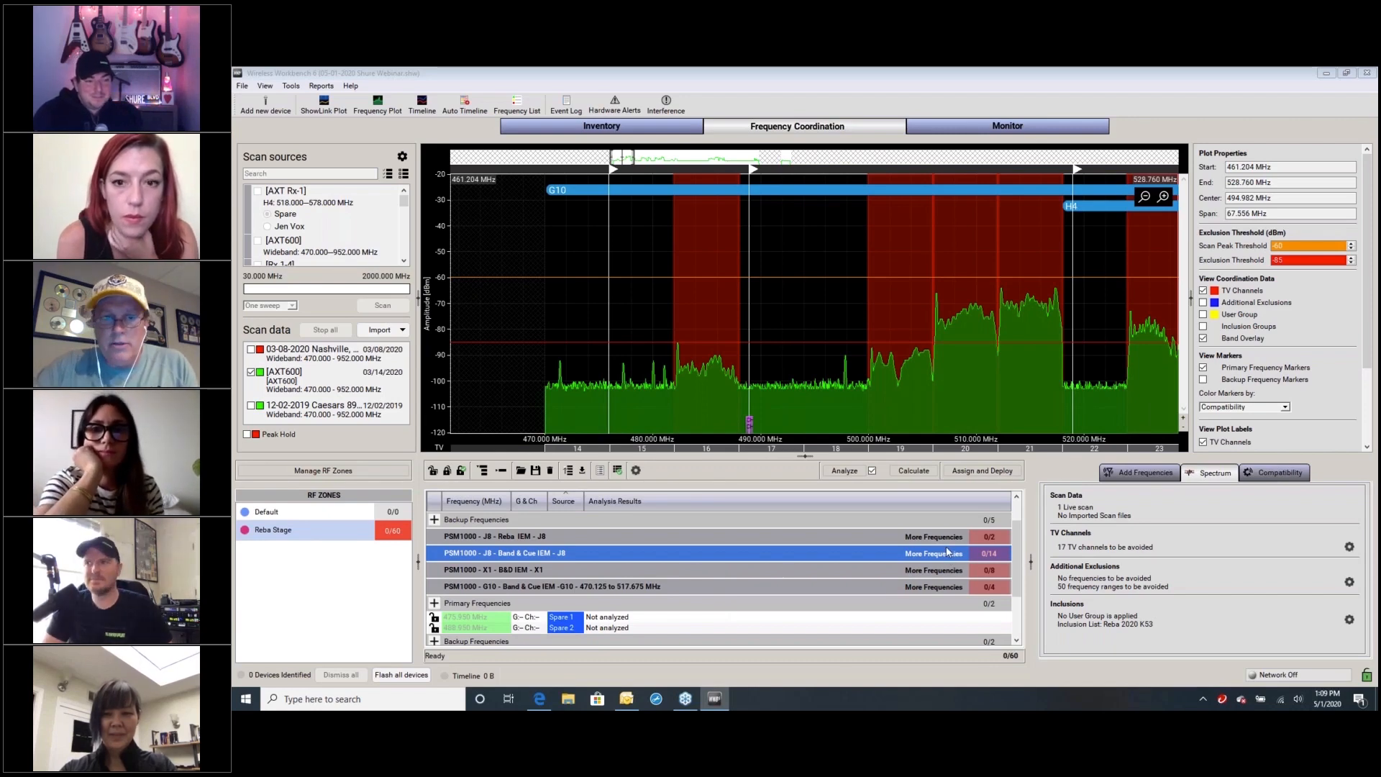
# Review the coordination order and the per-series compatibility levels in the Coordination Preferences, and close them without changes
pyautogui.click(635, 471)
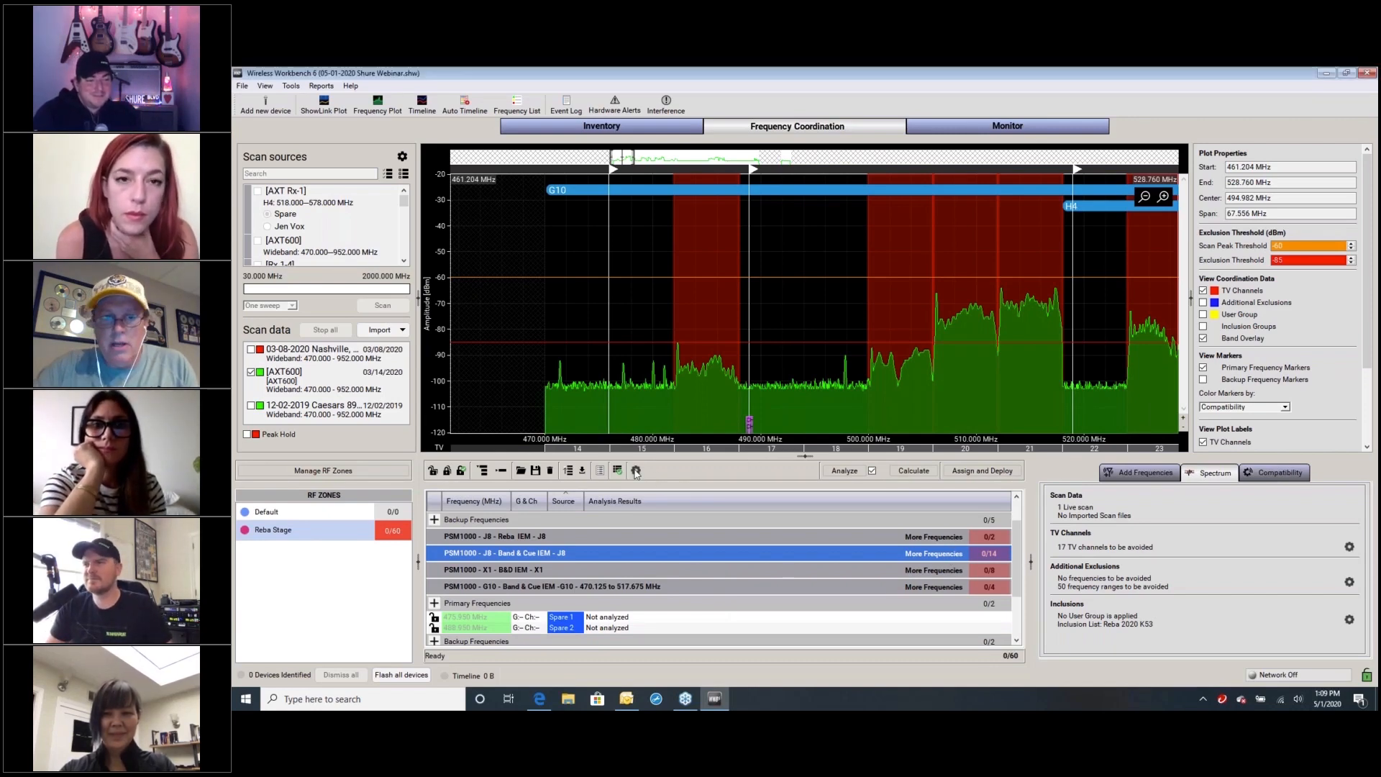
pyautogui.click(636, 471)
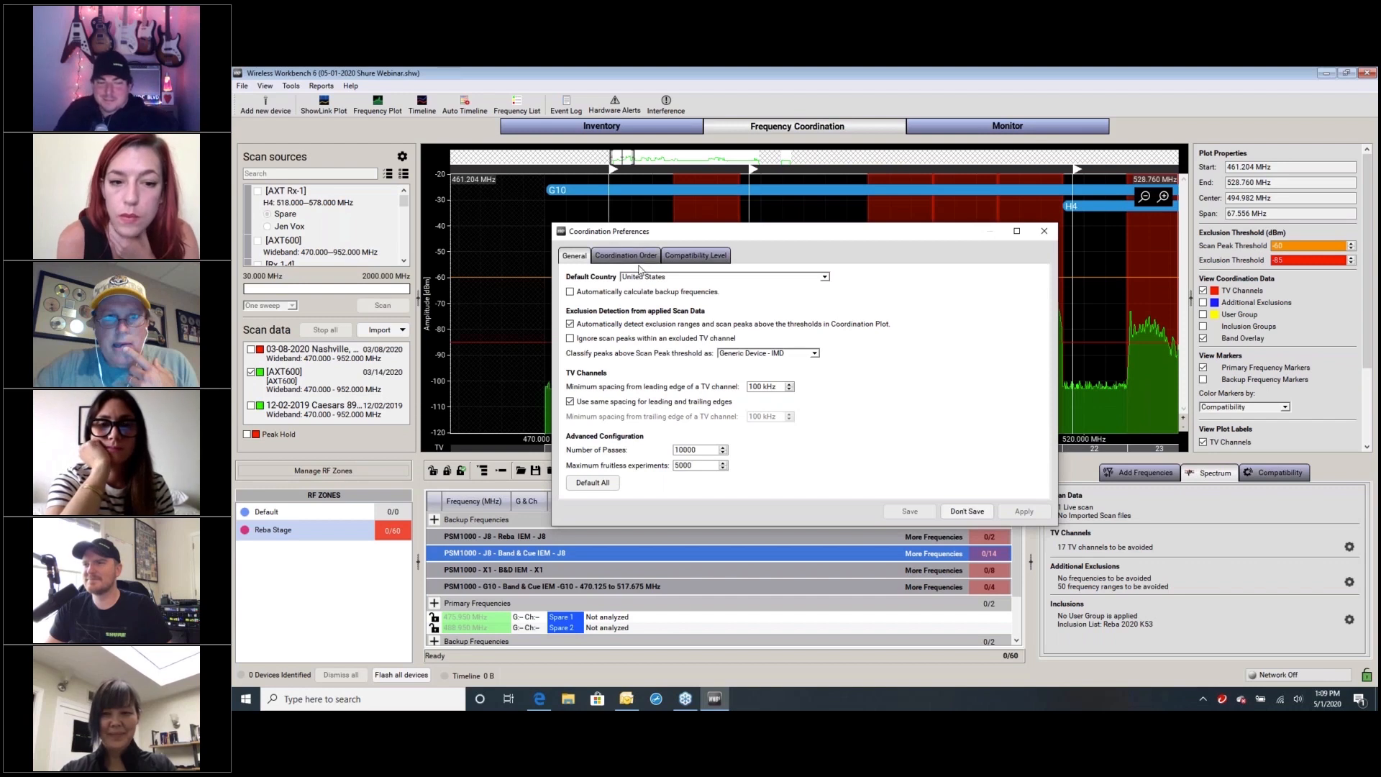
pyautogui.click(639, 258)
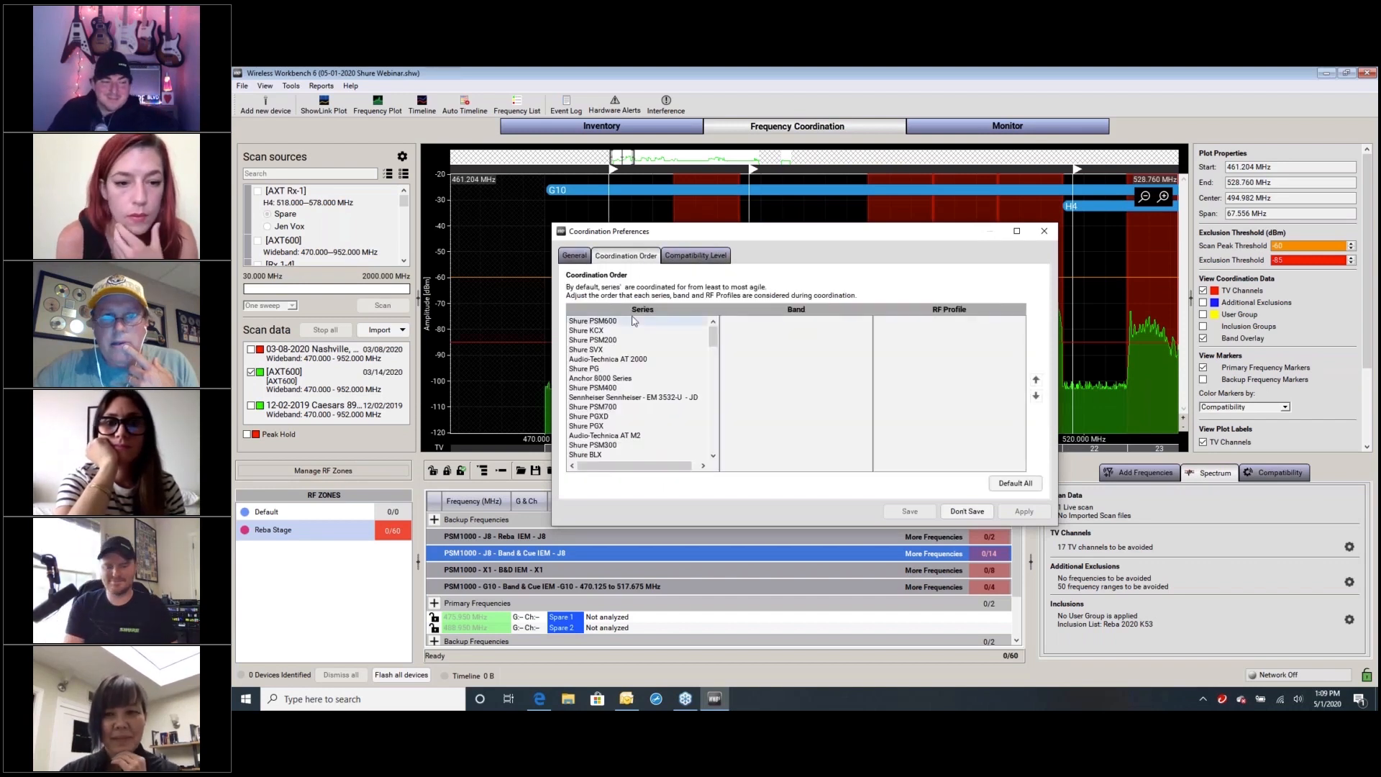
pyautogui.click(689, 257)
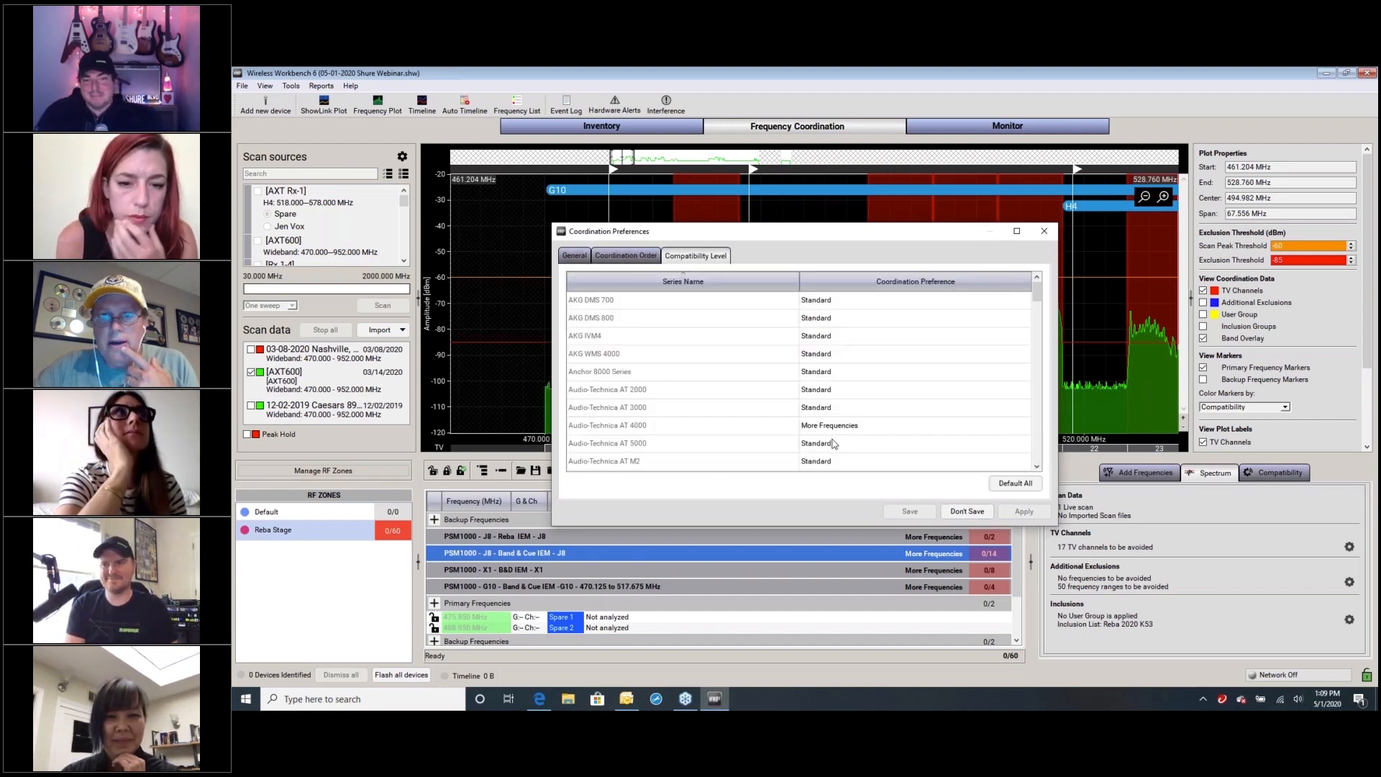
pyautogui.click(1044, 231)
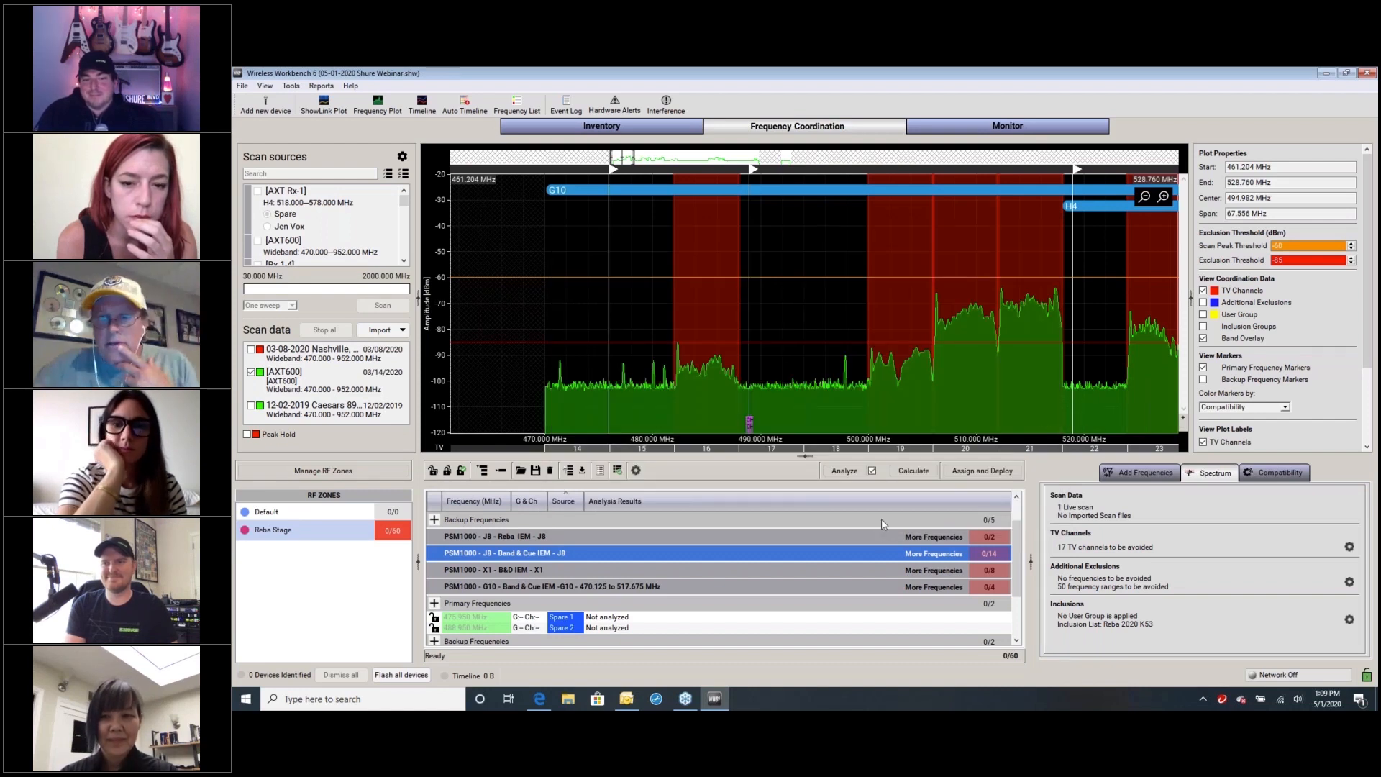
# Set the compatibility level of the PSM1000 - J8 - Reba IEM group to Standard
pyautogui.click(1282, 475)
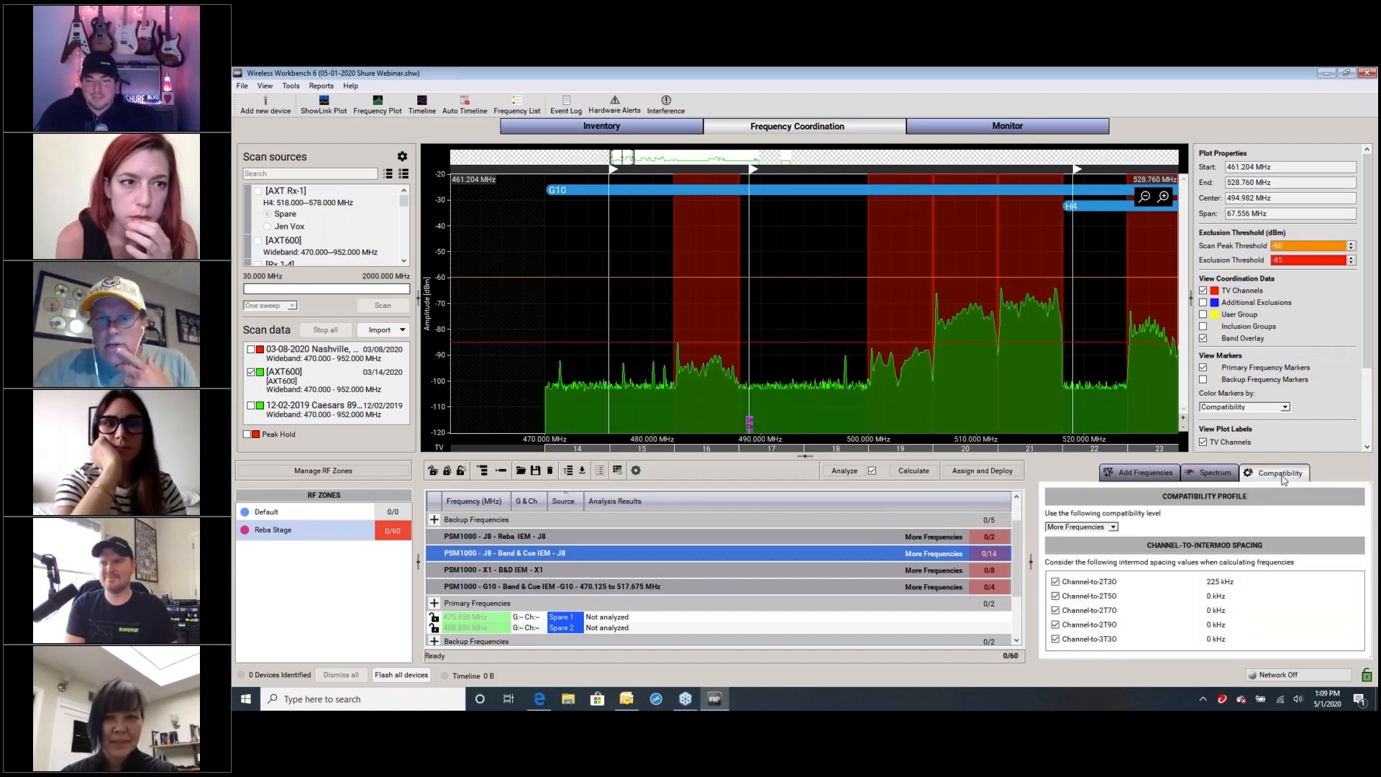
pyautogui.click(877, 538)
pyautogui.click(1111, 527)
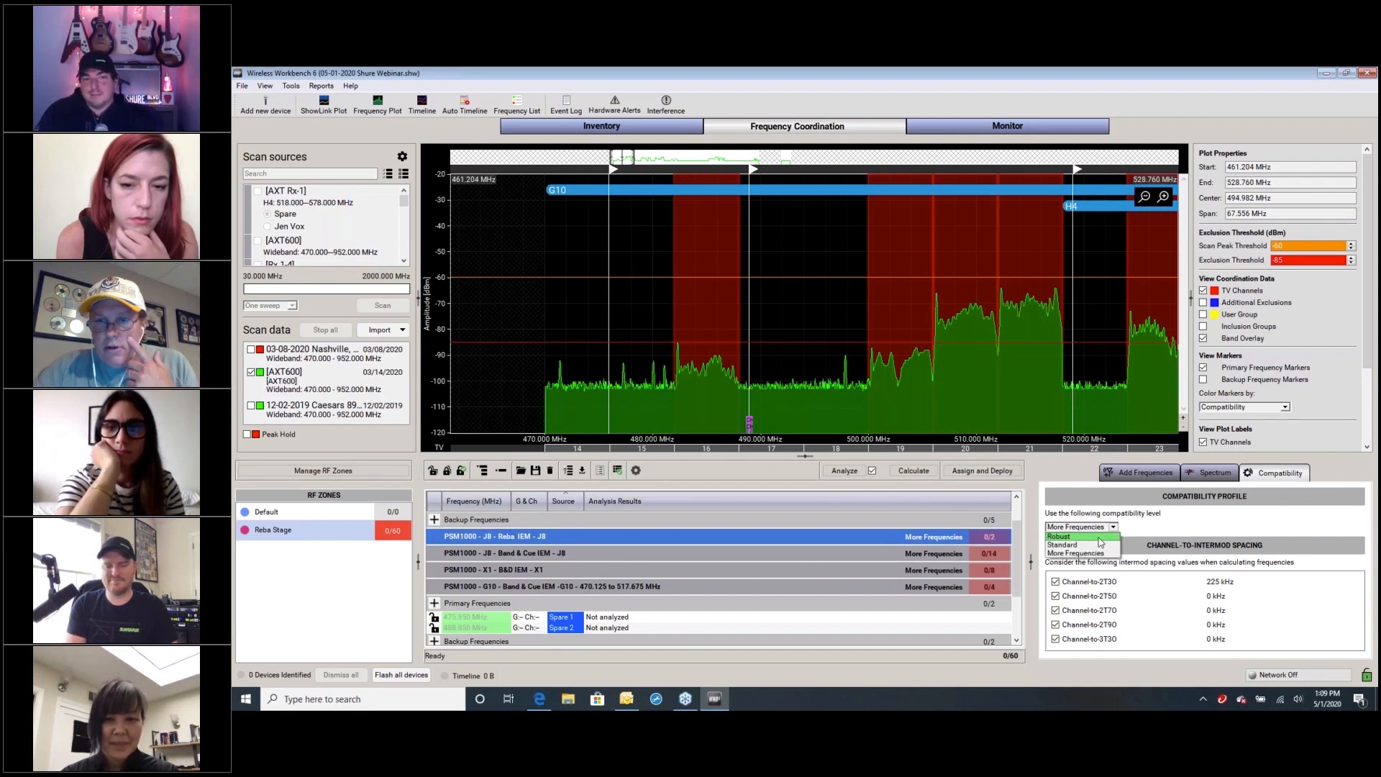
pyautogui.click(1083, 545)
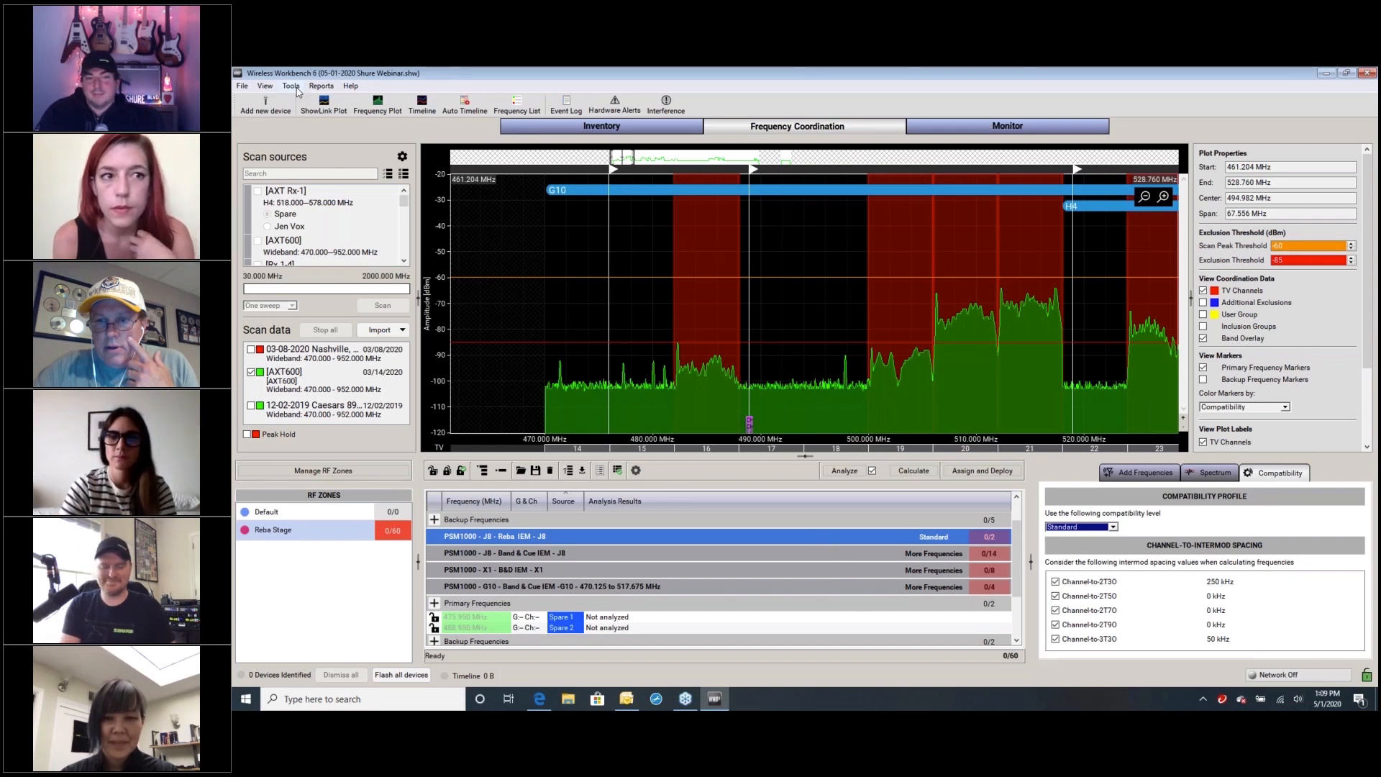
# Return the compatibility level of the PSM1000 - J8 - Reba IEM group to More Frequencies
pyautogui.click(1113, 527)
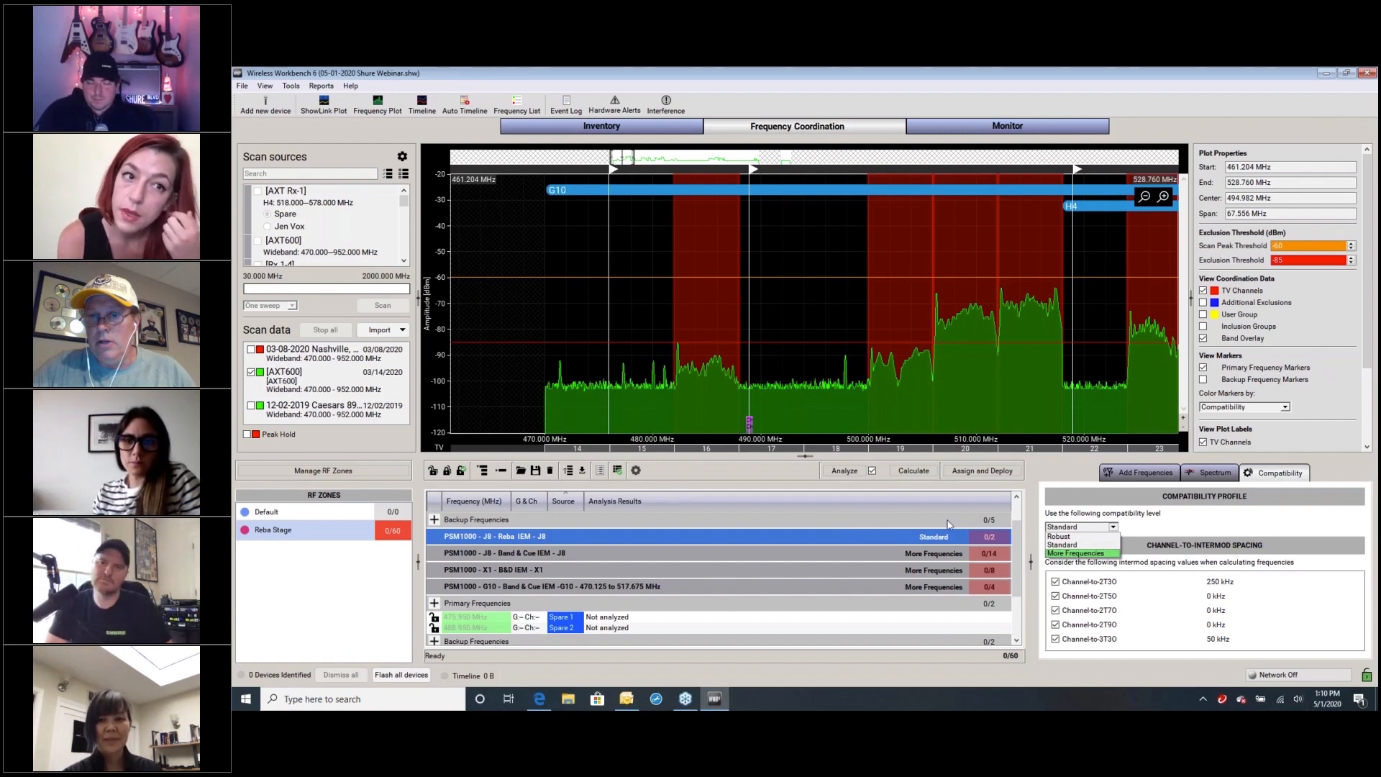
pyautogui.click(1306, 530)
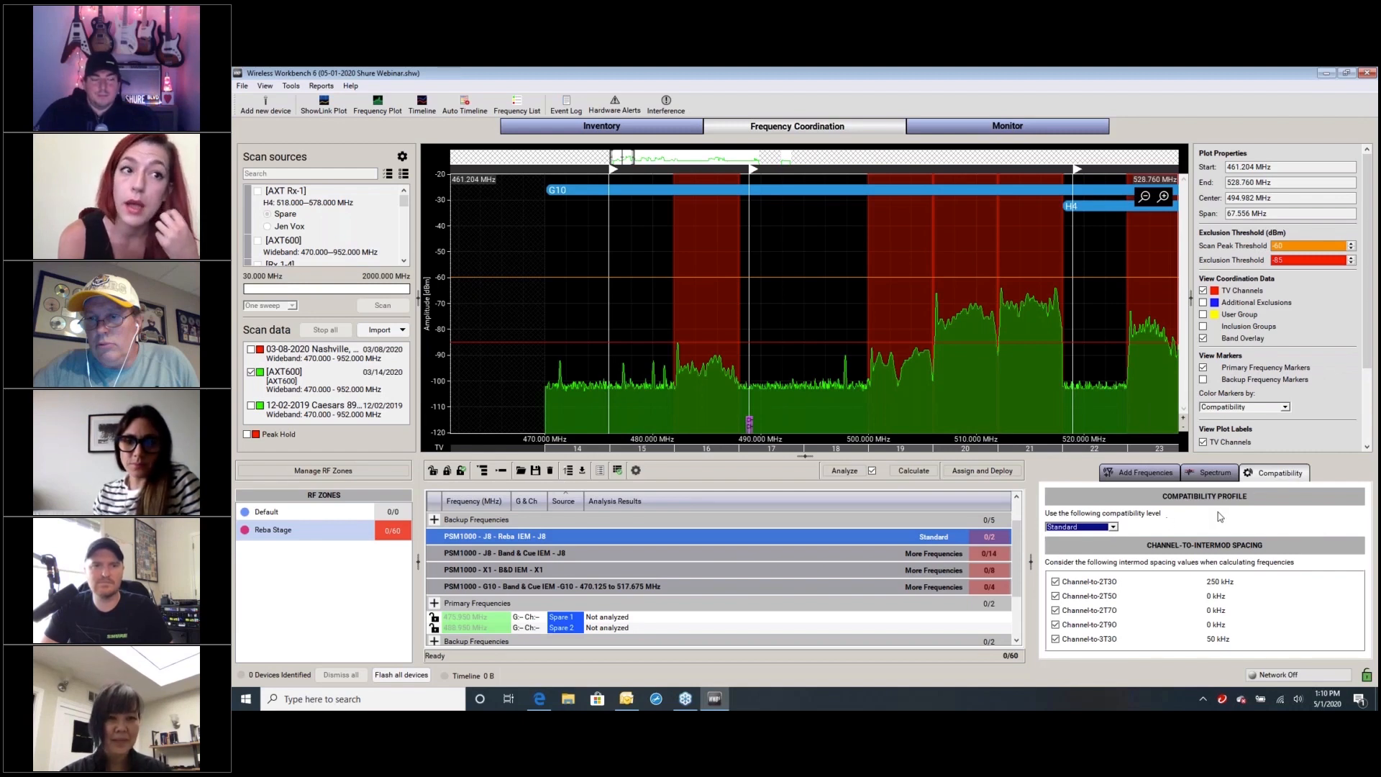
pyautogui.click(1113, 527)
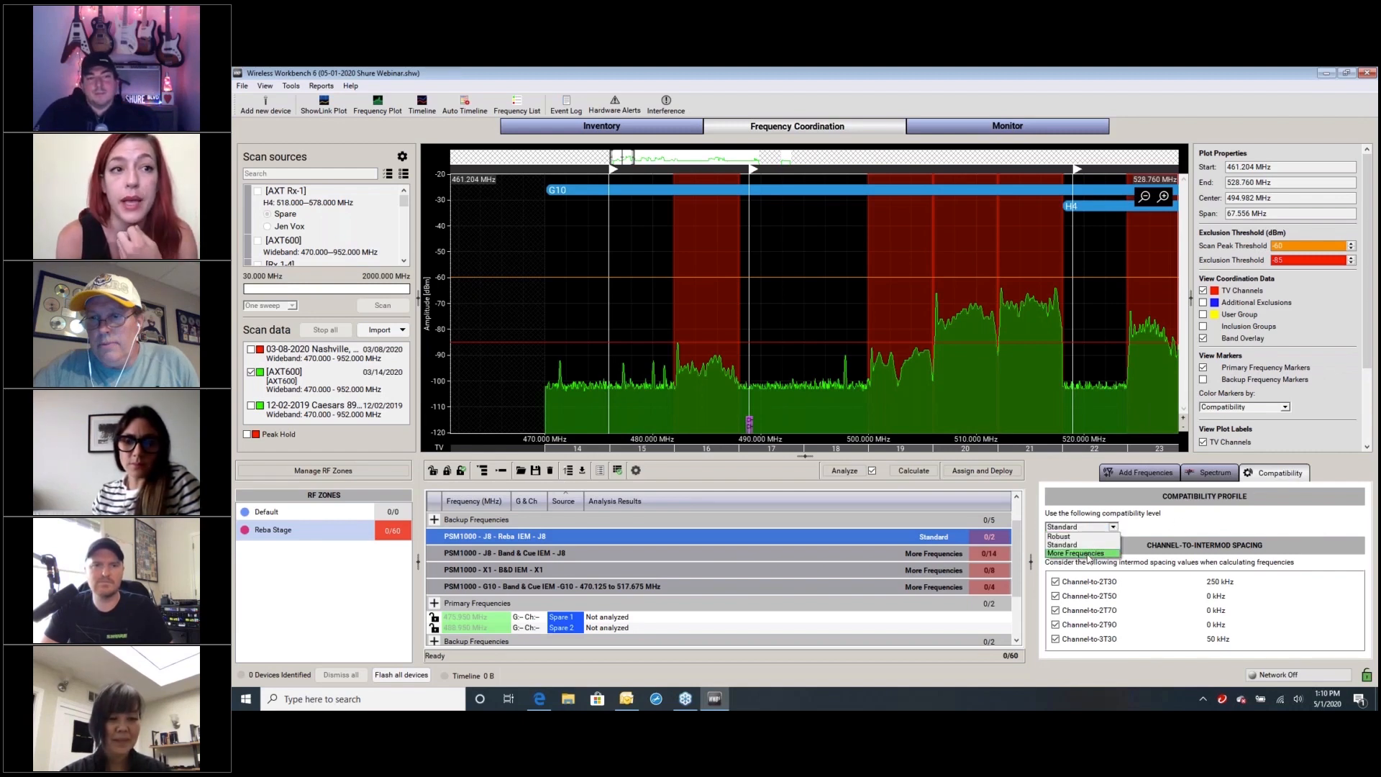
pyautogui.click(1090, 558)
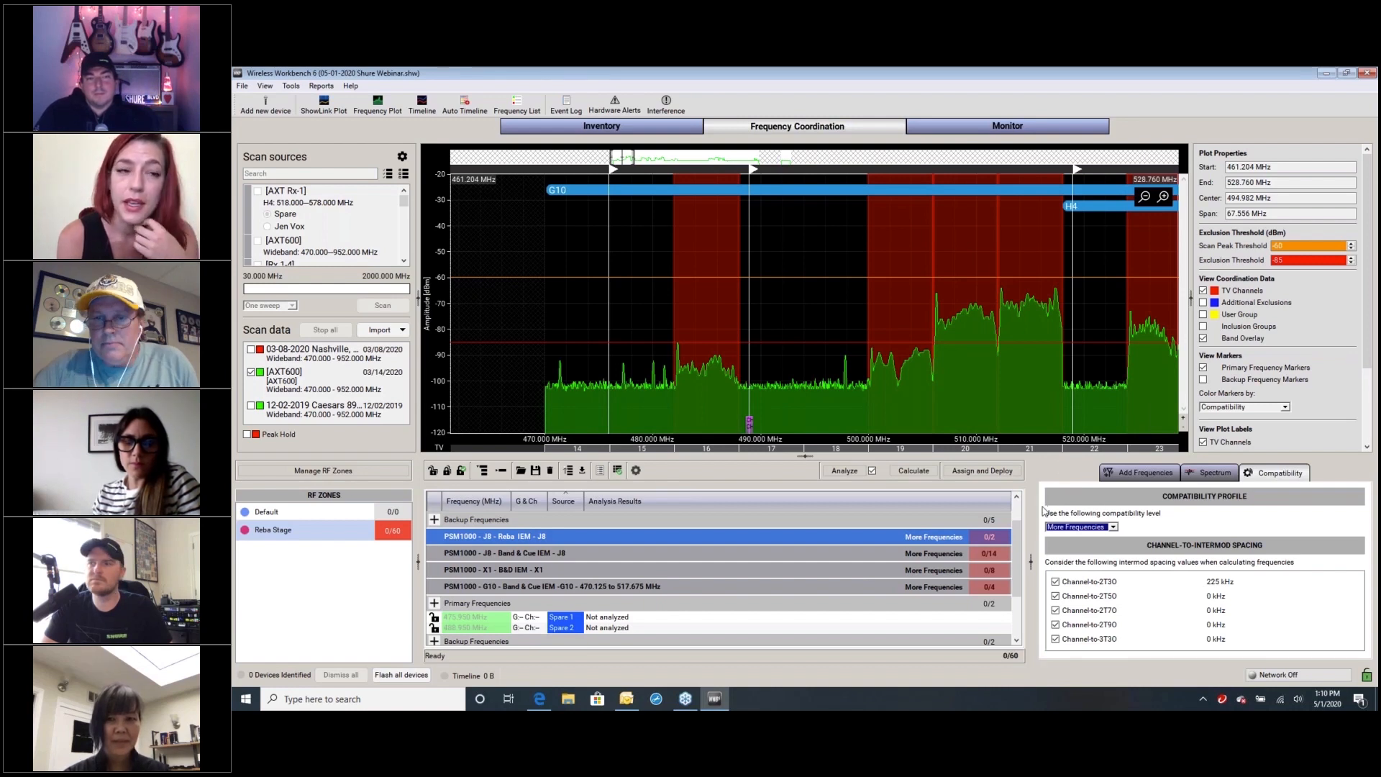
# Collapse the frequency list so that only the group headings are shown
pyautogui.scroll(1, 1021, 548)
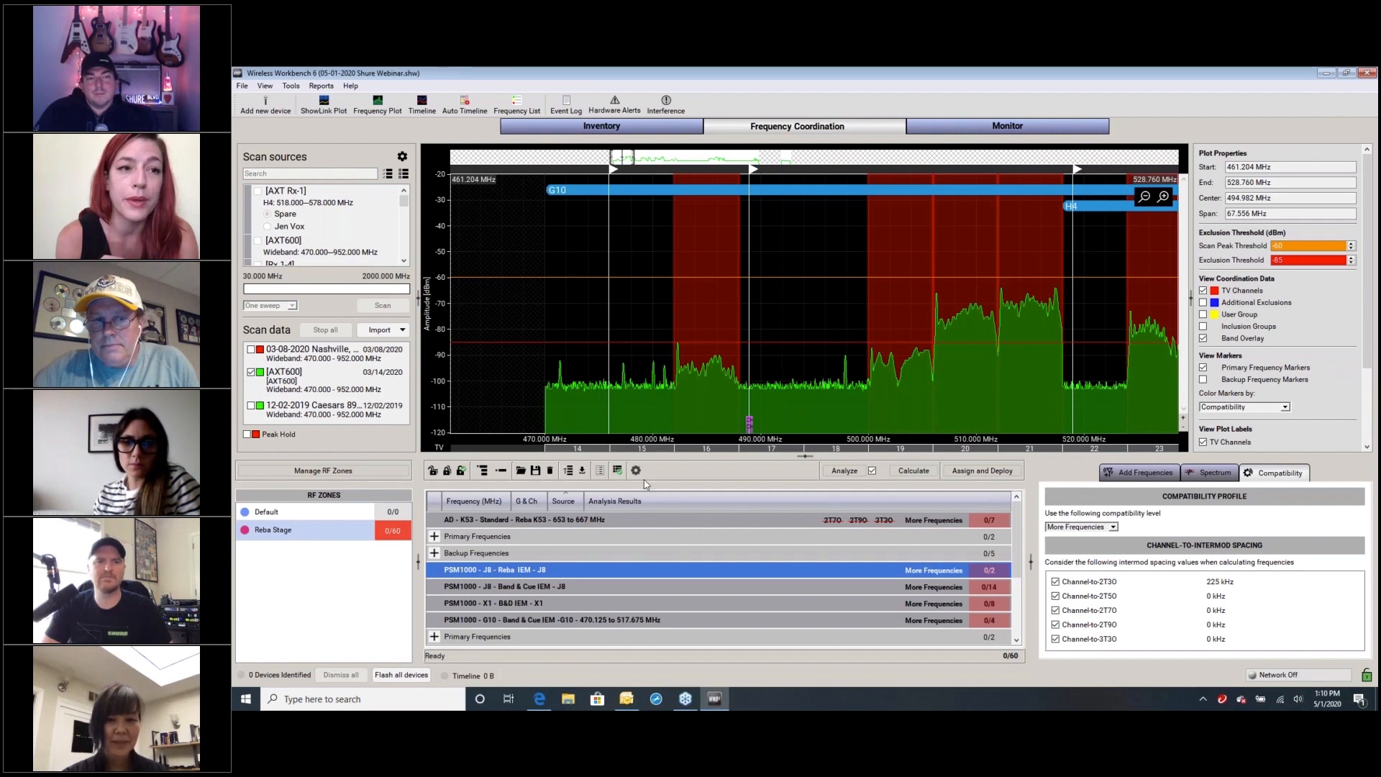
pyautogui.click(501, 471)
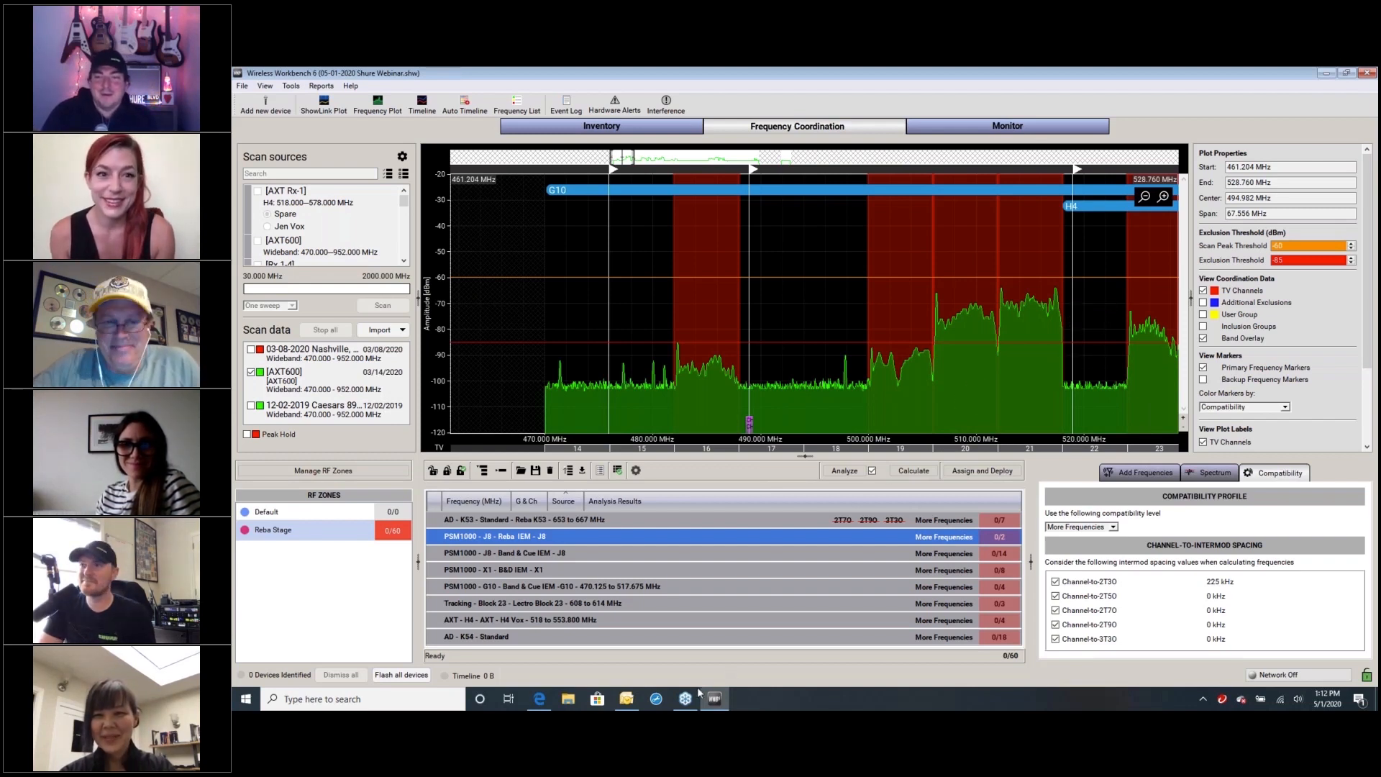
pyautogui.moveTo(686, 701)
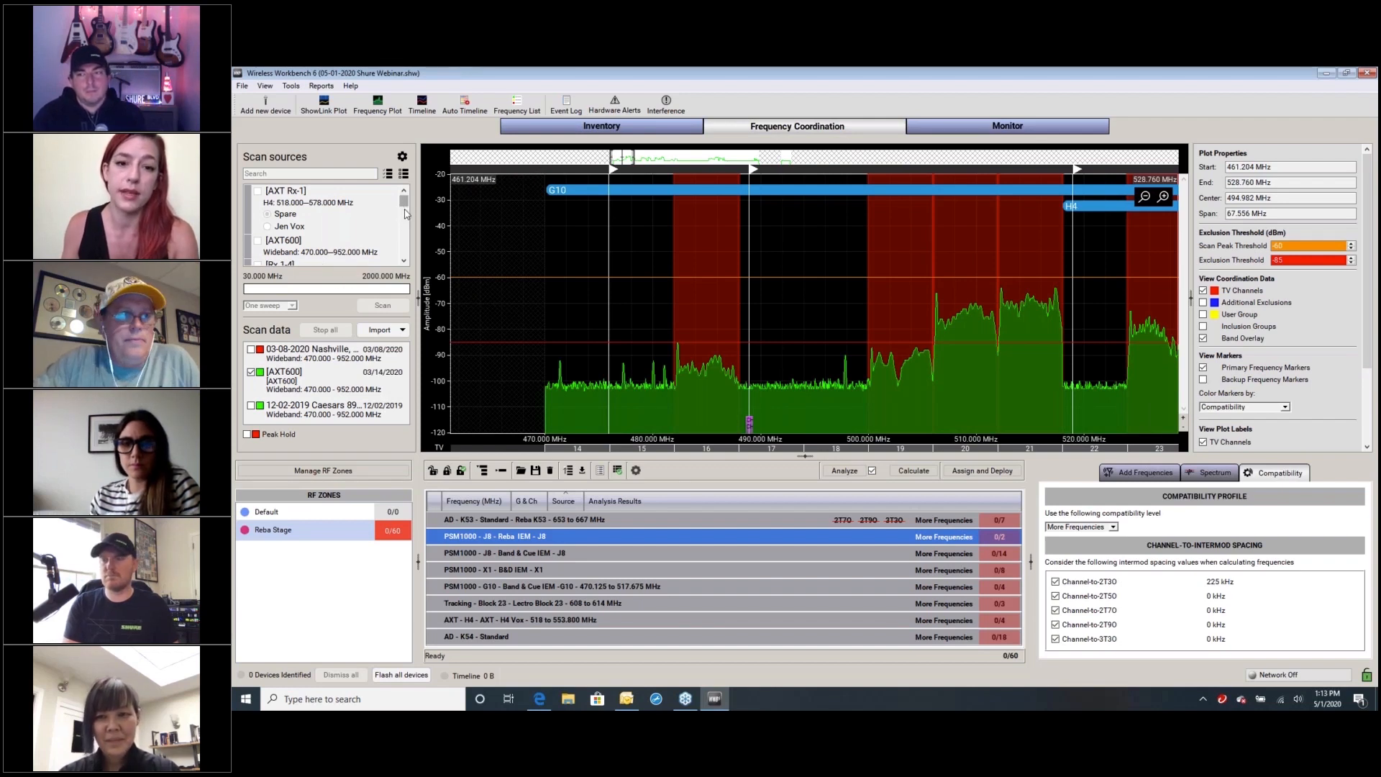
# Widen the scan sources and scan data area so the full scan names fit
pyautogui.moveTo(417, 292); pyautogui.dragTo(478, 297)
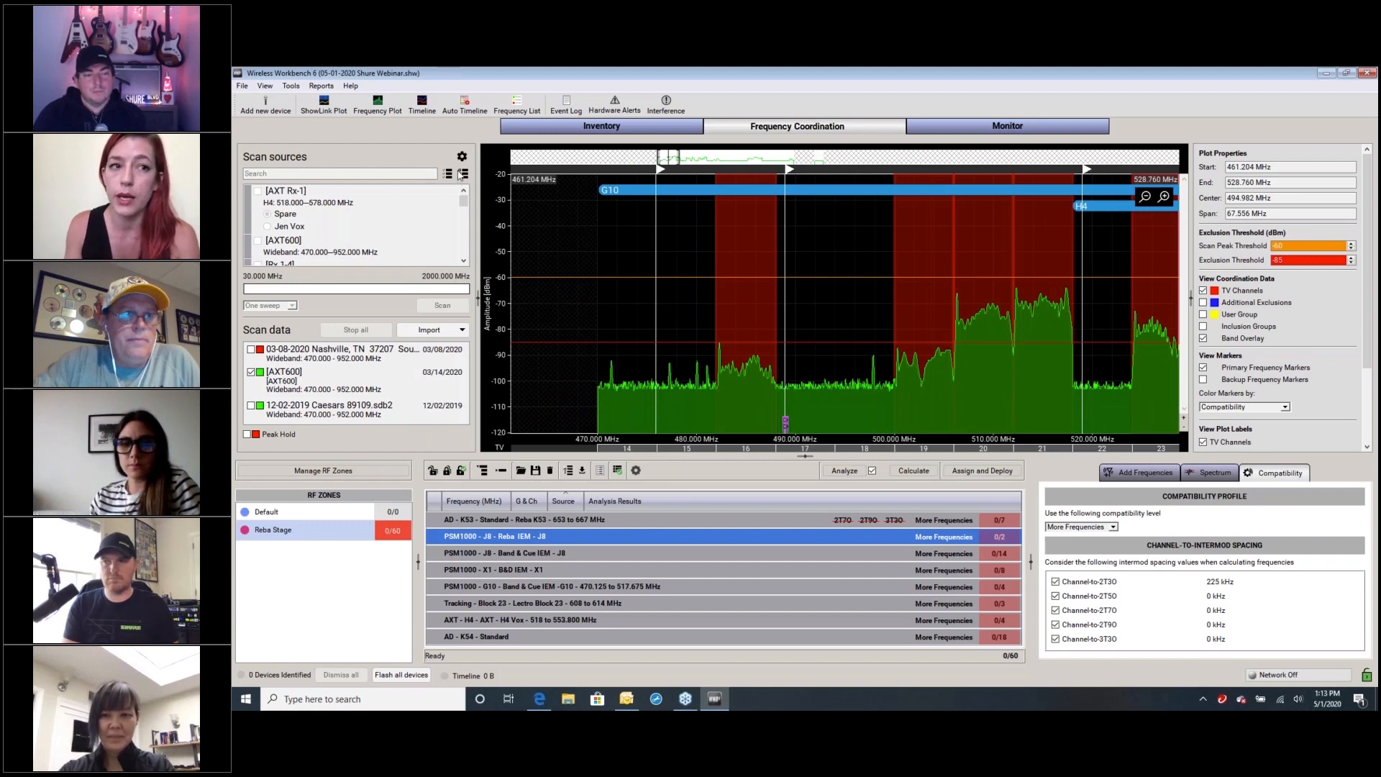
pyautogui.moveTo(463, 200)
pyautogui.mouseDown()
pyautogui.moveTo(463, 256)
pyautogui.moveTo(464, 196)
pyautogui.mouseUp()
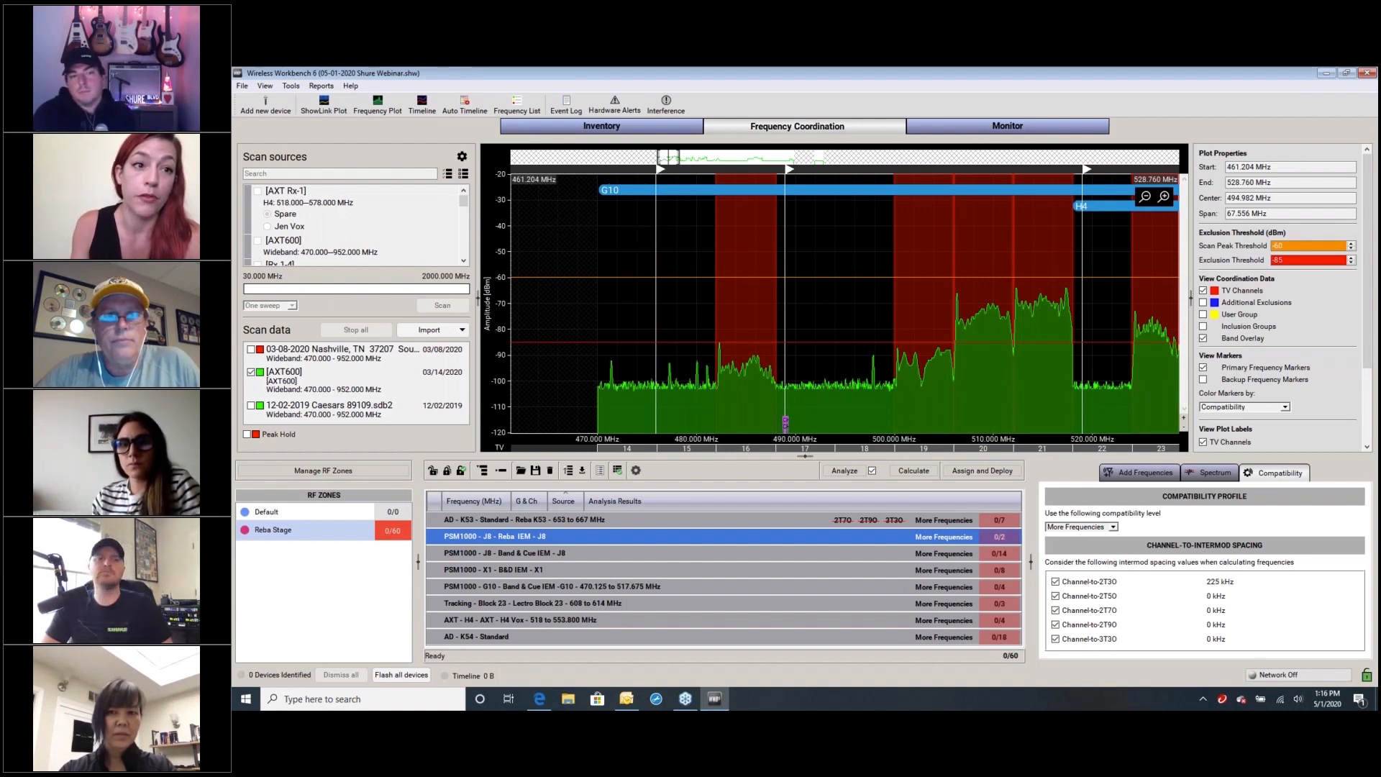
# Open the equipment profiles and load the Lectrosonics Tracking profile for Block 26
pyautogui.click(290, 86)
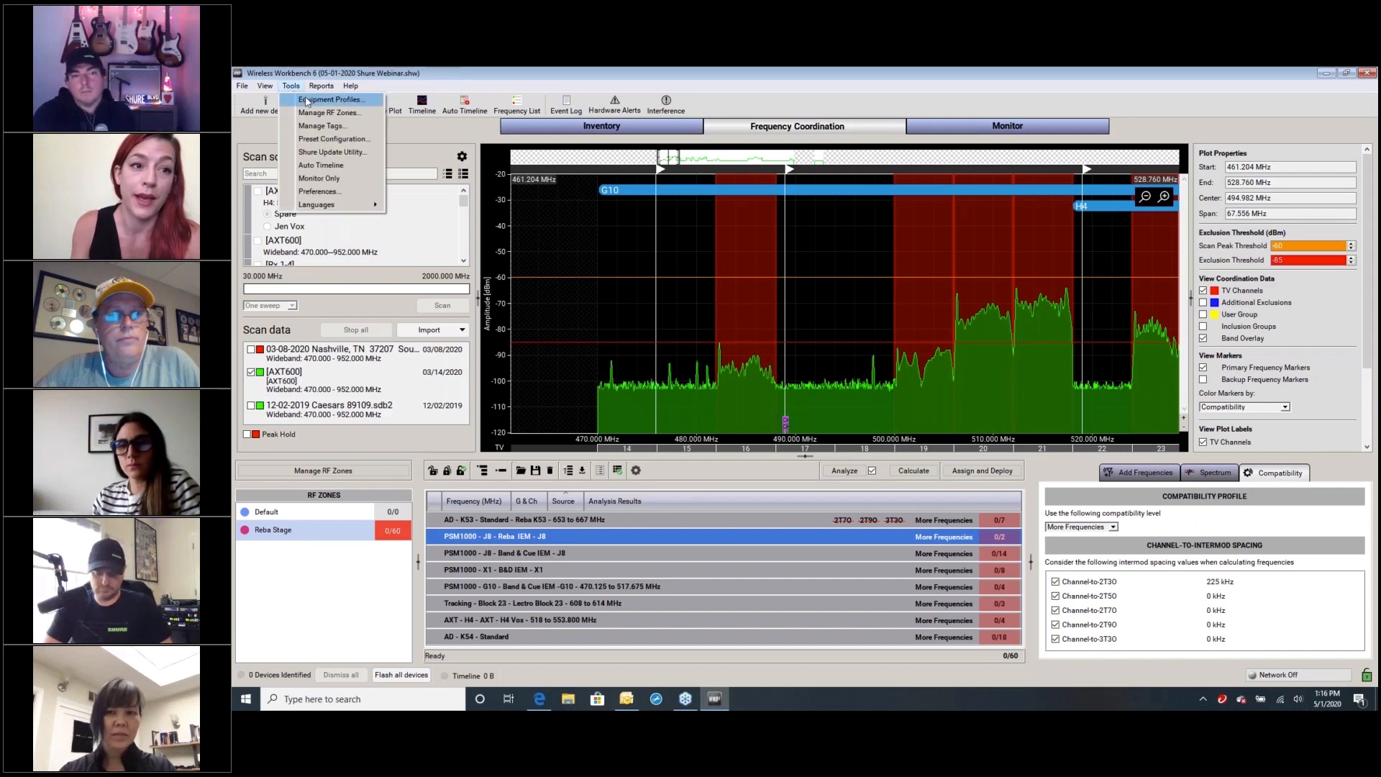
pyautogui.press('Escape')
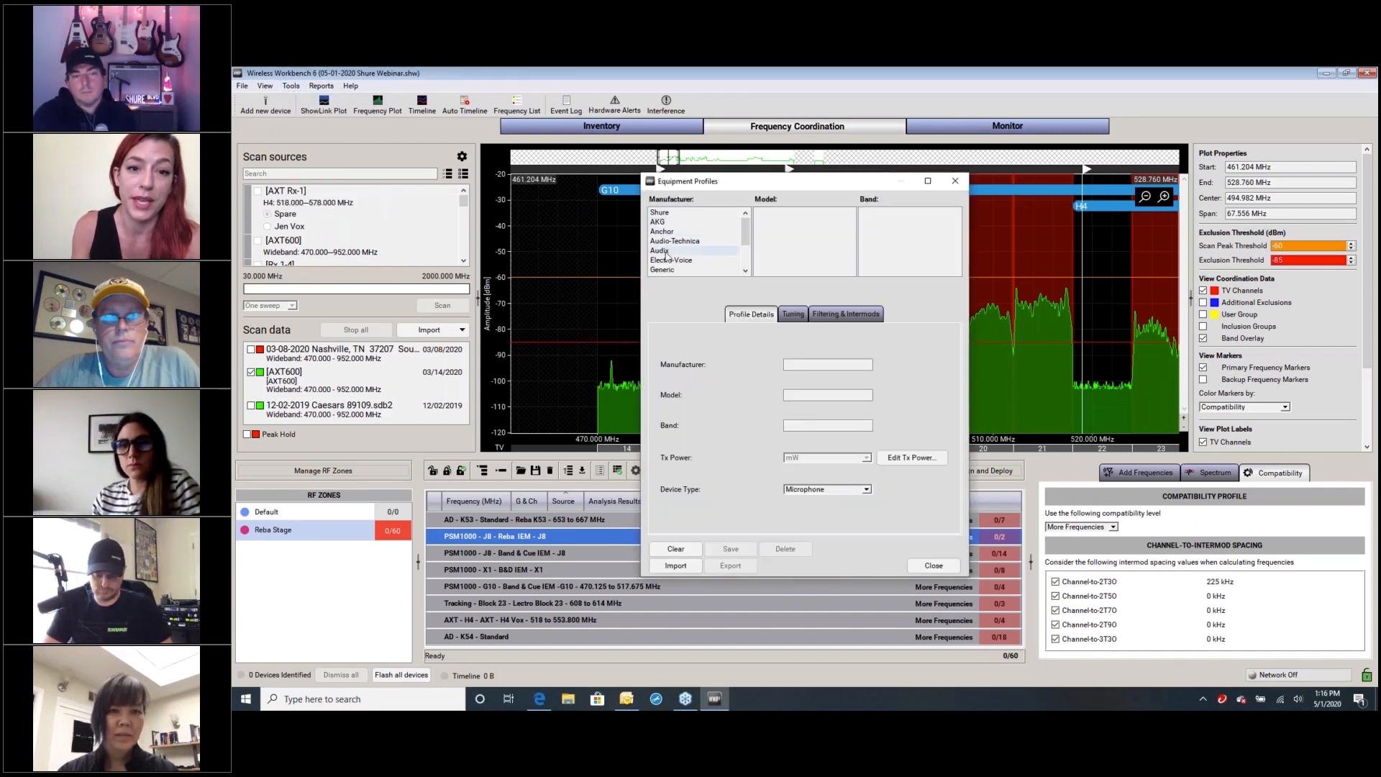
pyautogui.scroll(-2, 720, 260)
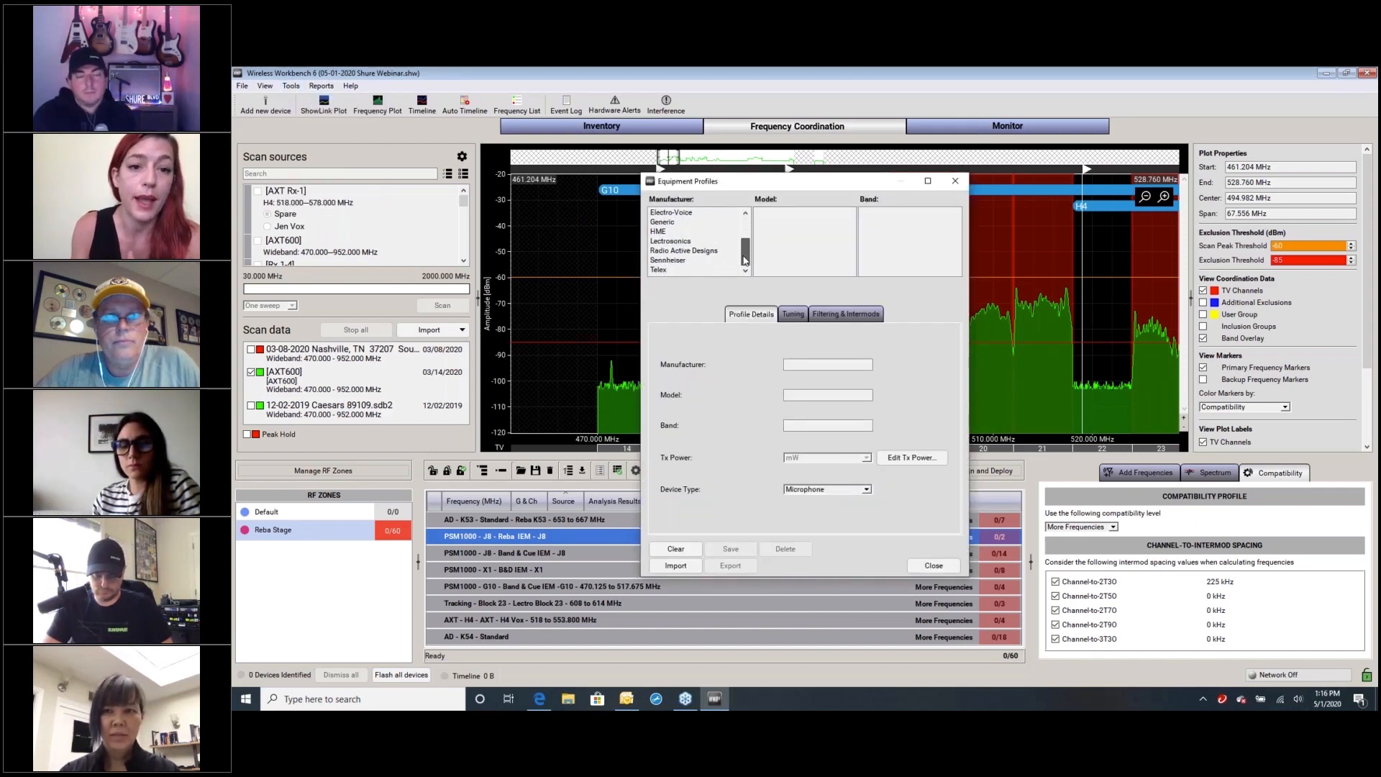
pyautogui.click(689, 242)
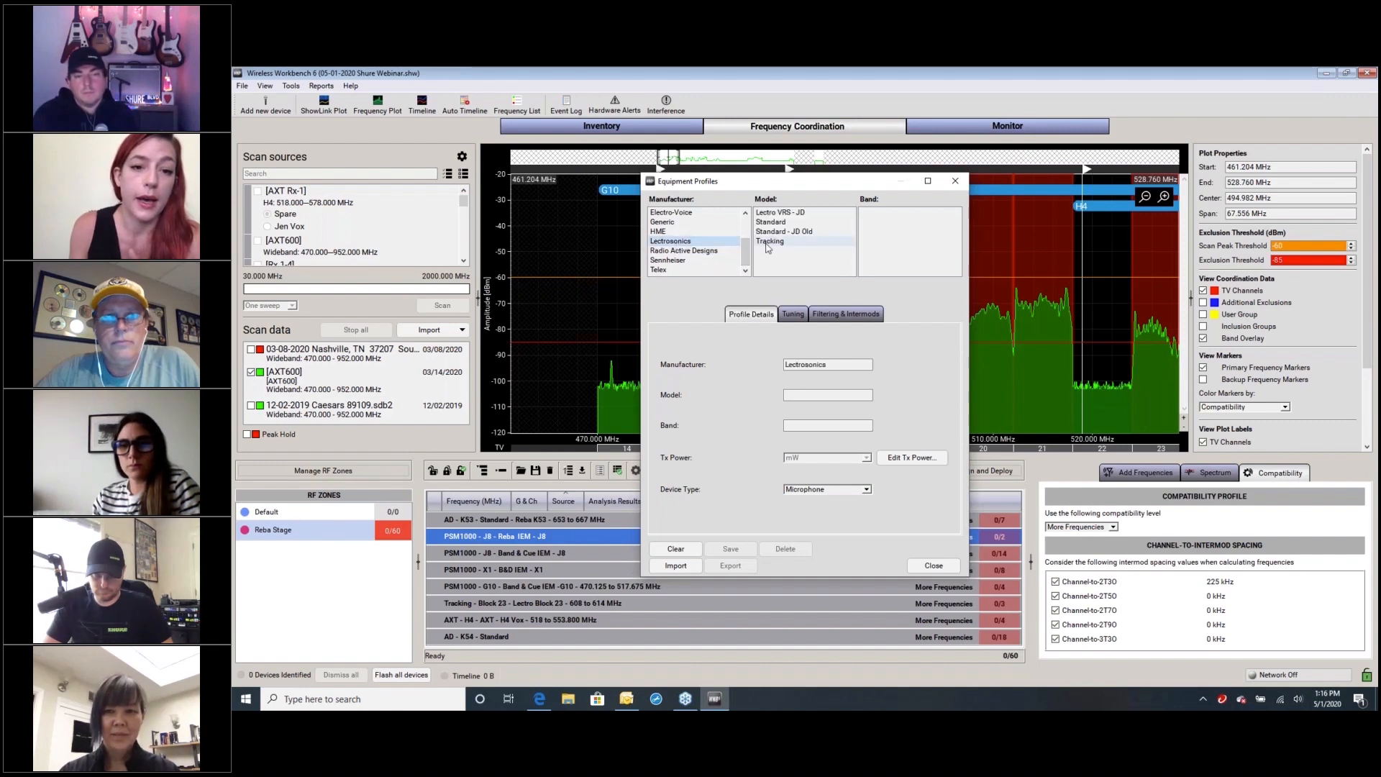
pyautogui.click(768, 242)
pyautogui.scroll(-3, 955, 236)
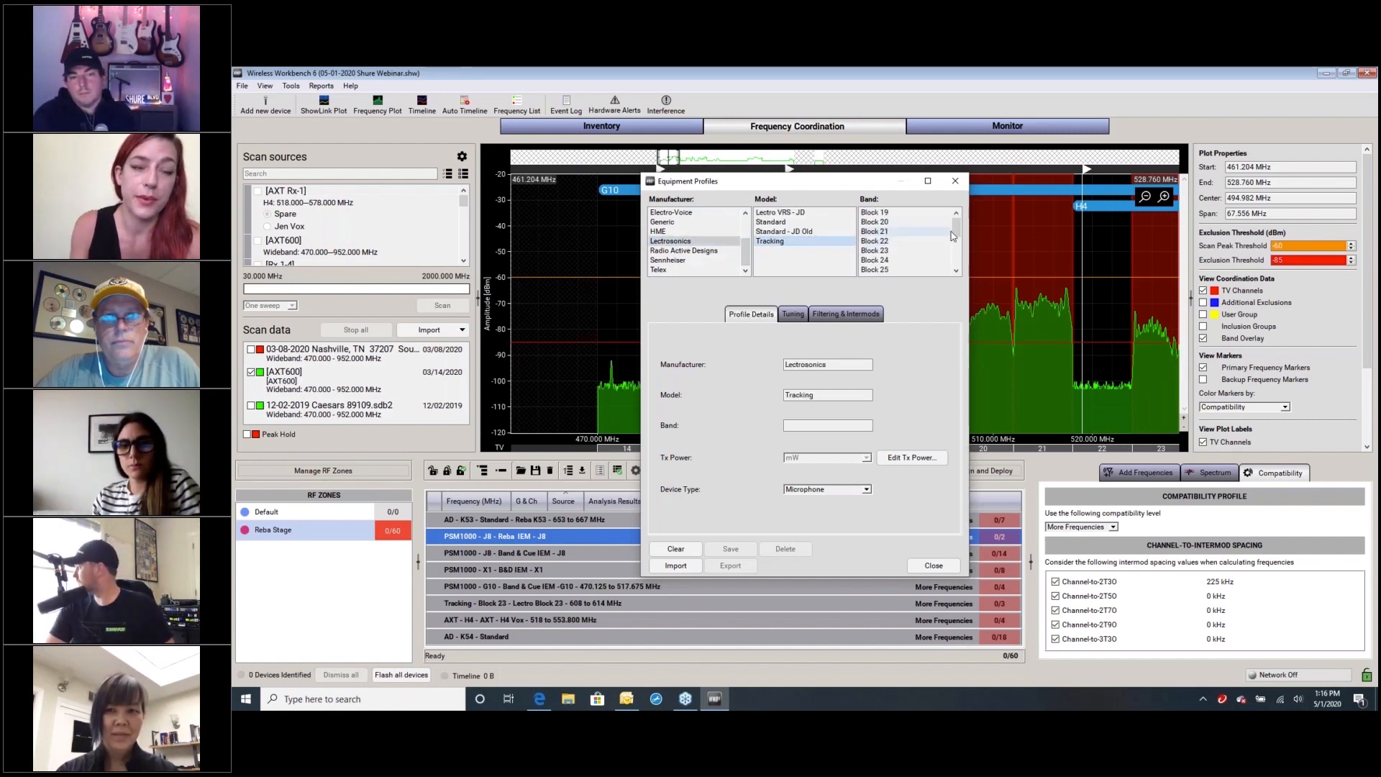
pyautogui.moveTo(955, 236)
pyautogui.mouseDown()
pyautogui.moveTo(955, 258)
pyautogui.moveTo(955, 246)
pyautogui.mouseUp()
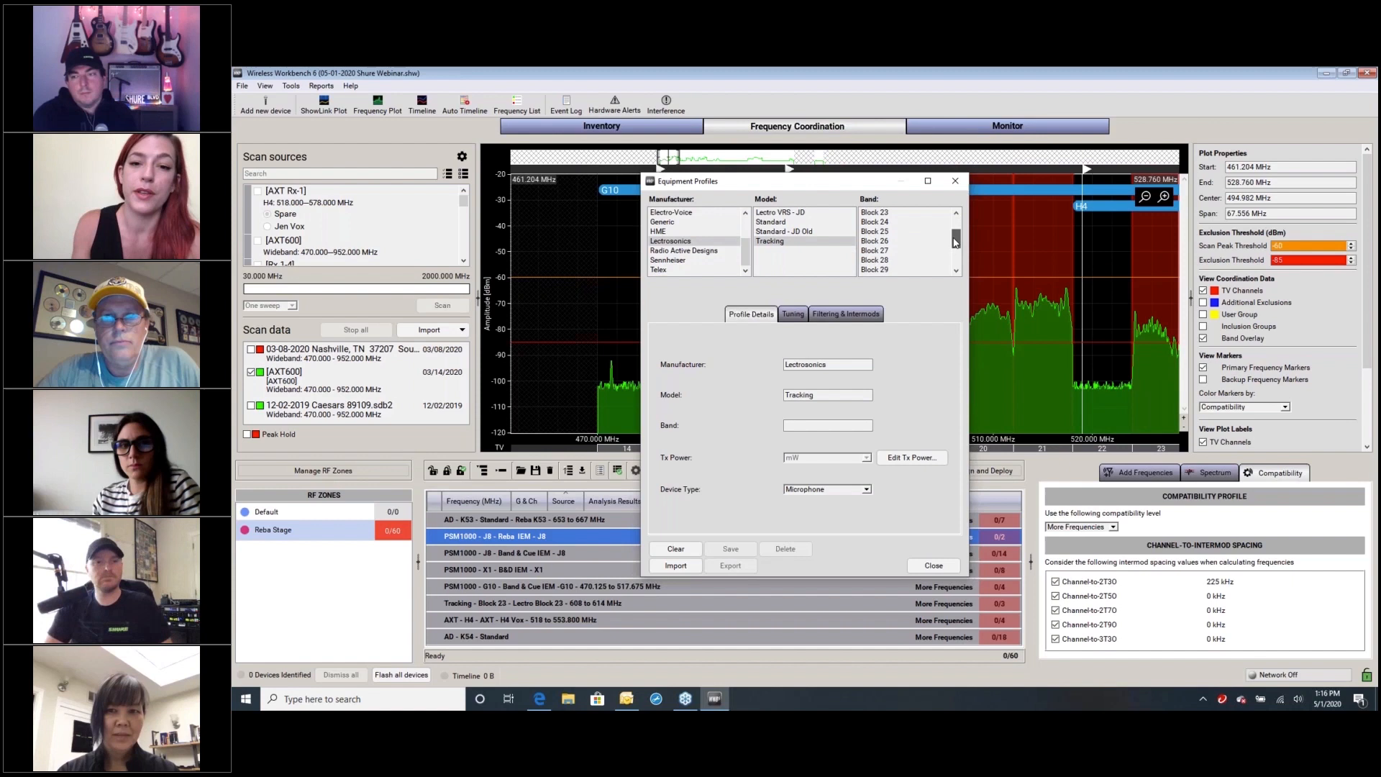
pyautogui.click(892, 242)
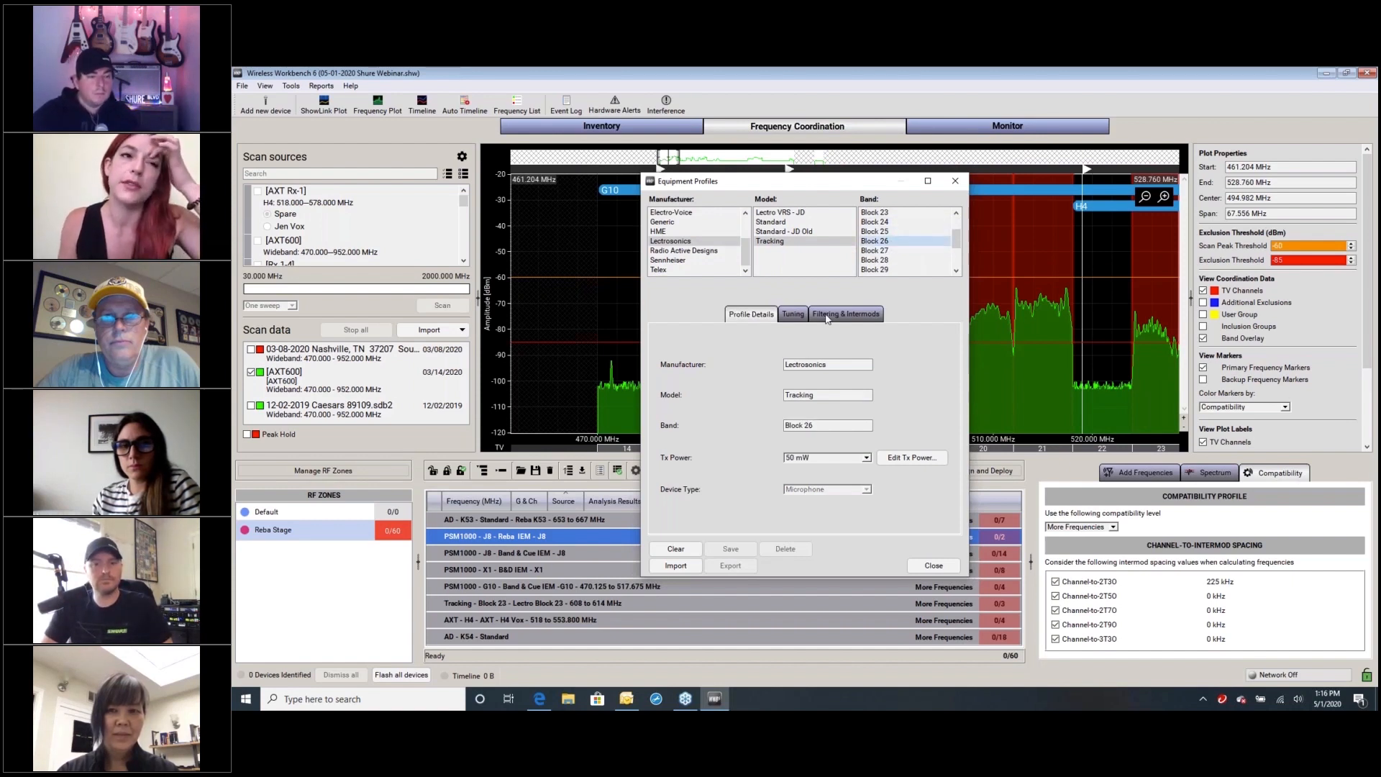
# Examine the tuning range and the filtering and intermod spacings of the Lectrosonics Tracking Block 26 profile, and close the equipment profiles
pyautogui.click(793, 316)
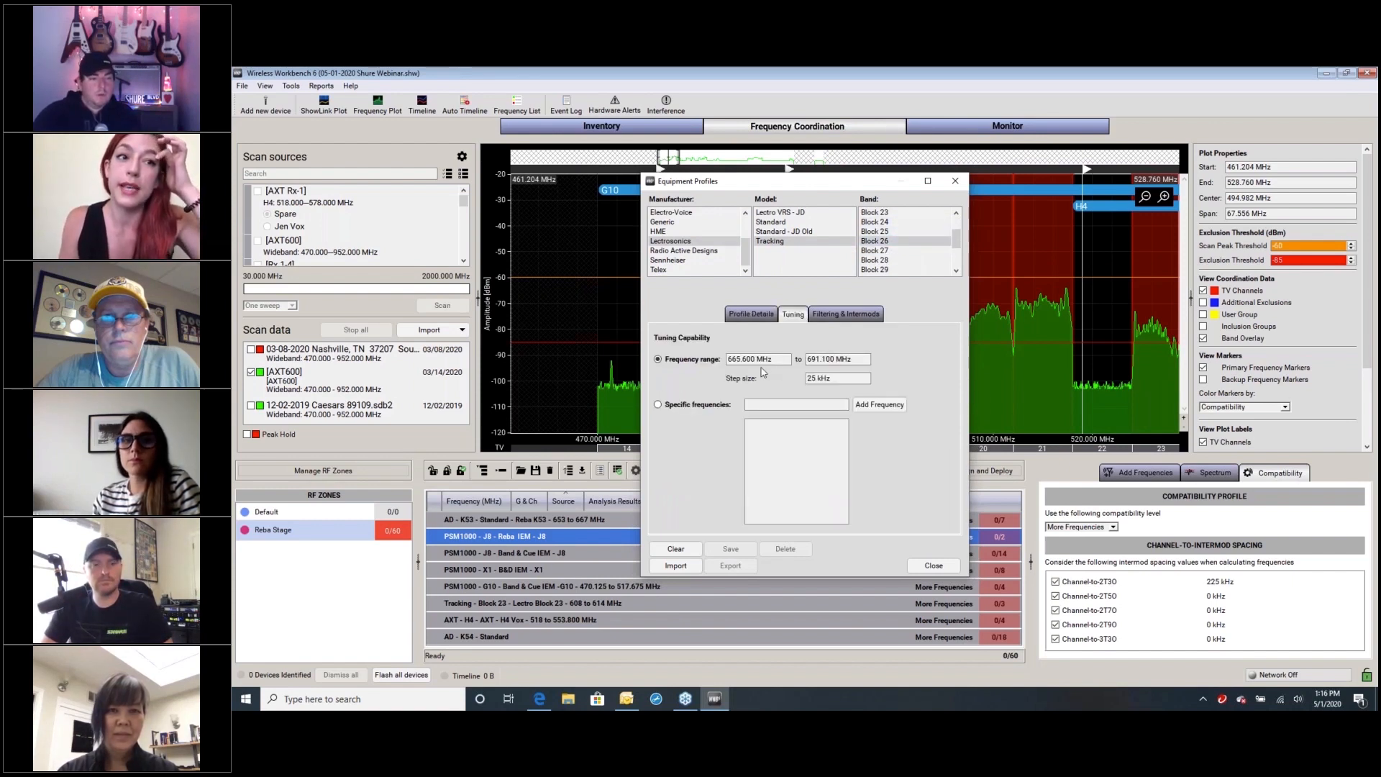
pyautogui.click(846, 314)
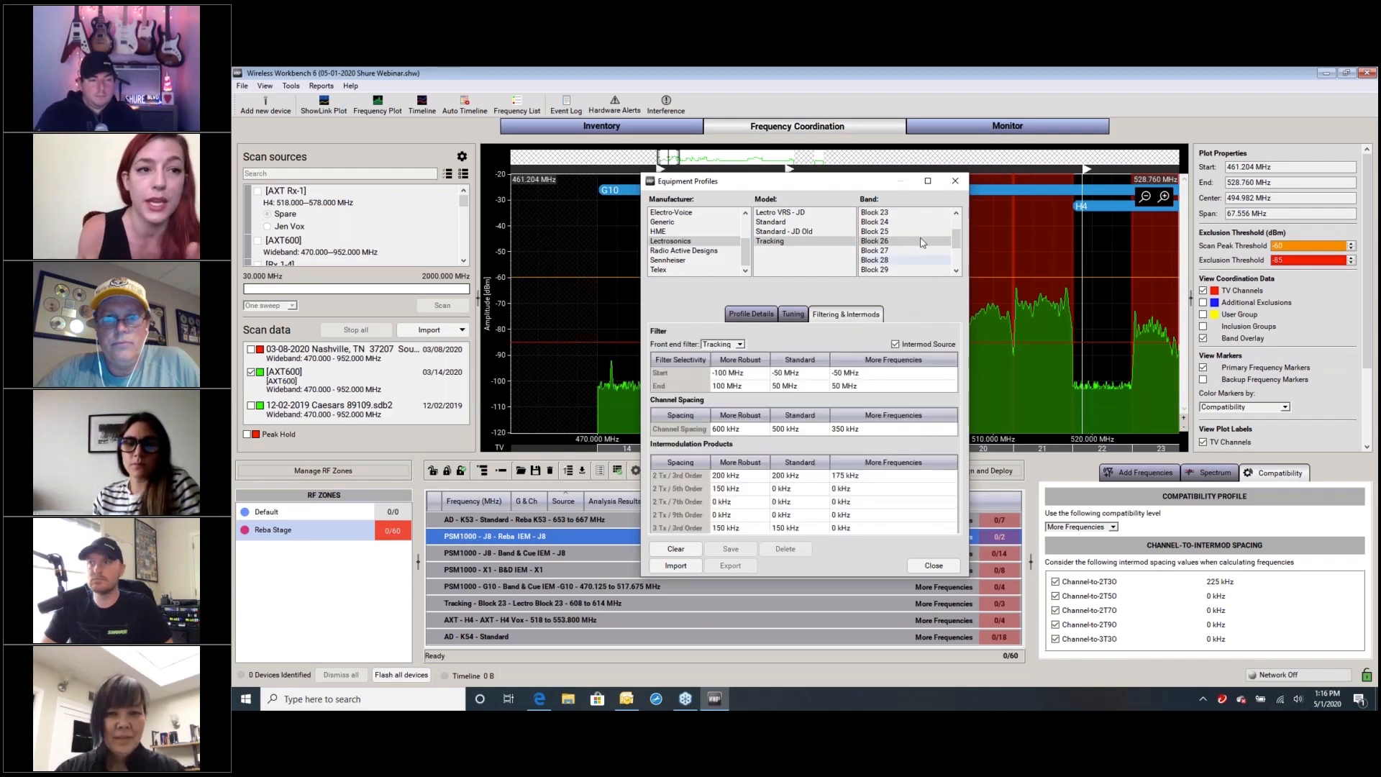
pyautogui.click(928, 565)
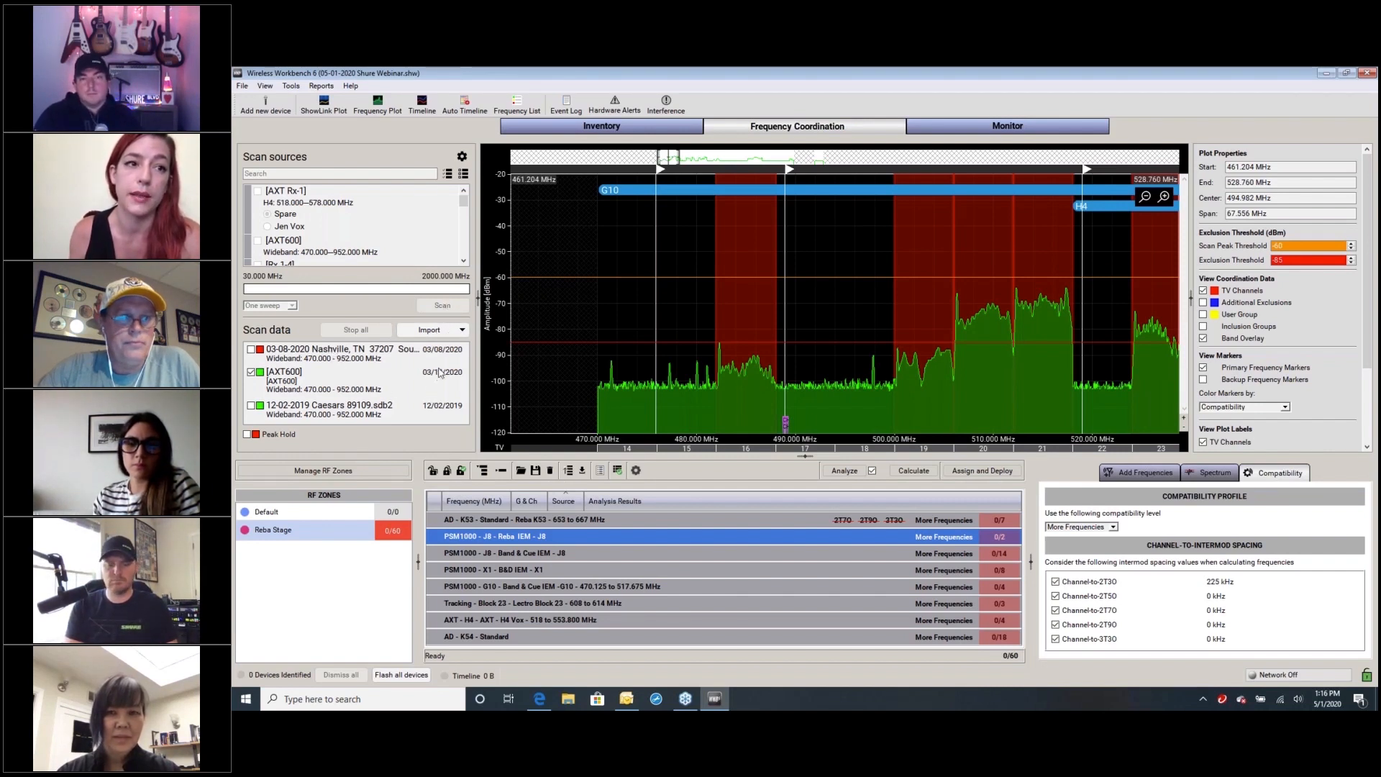
# Browse the Shure Frequency Plots folder and its Reba Scans subfolder for scan files to import, and cancel the import
pyautogui.click(461, 331)
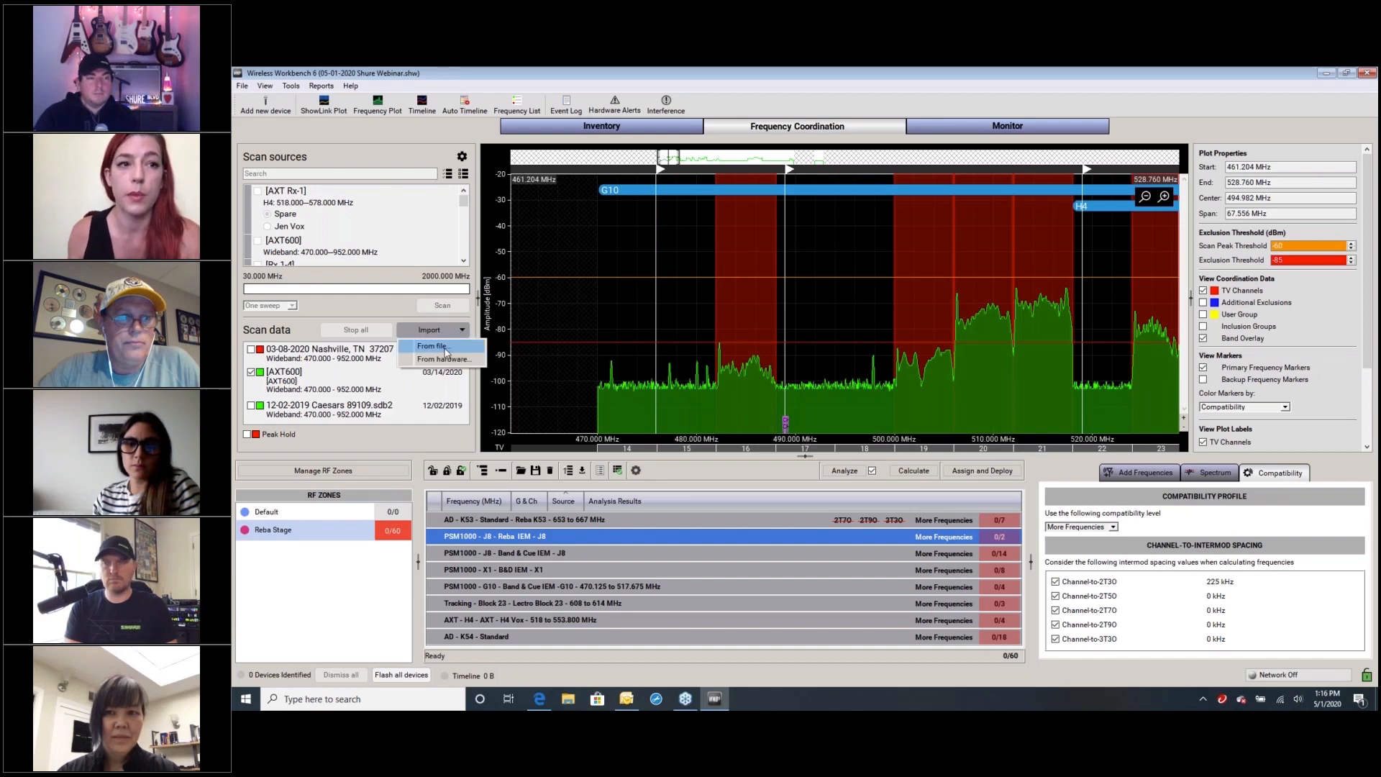
pyautogui.click(448, 351)
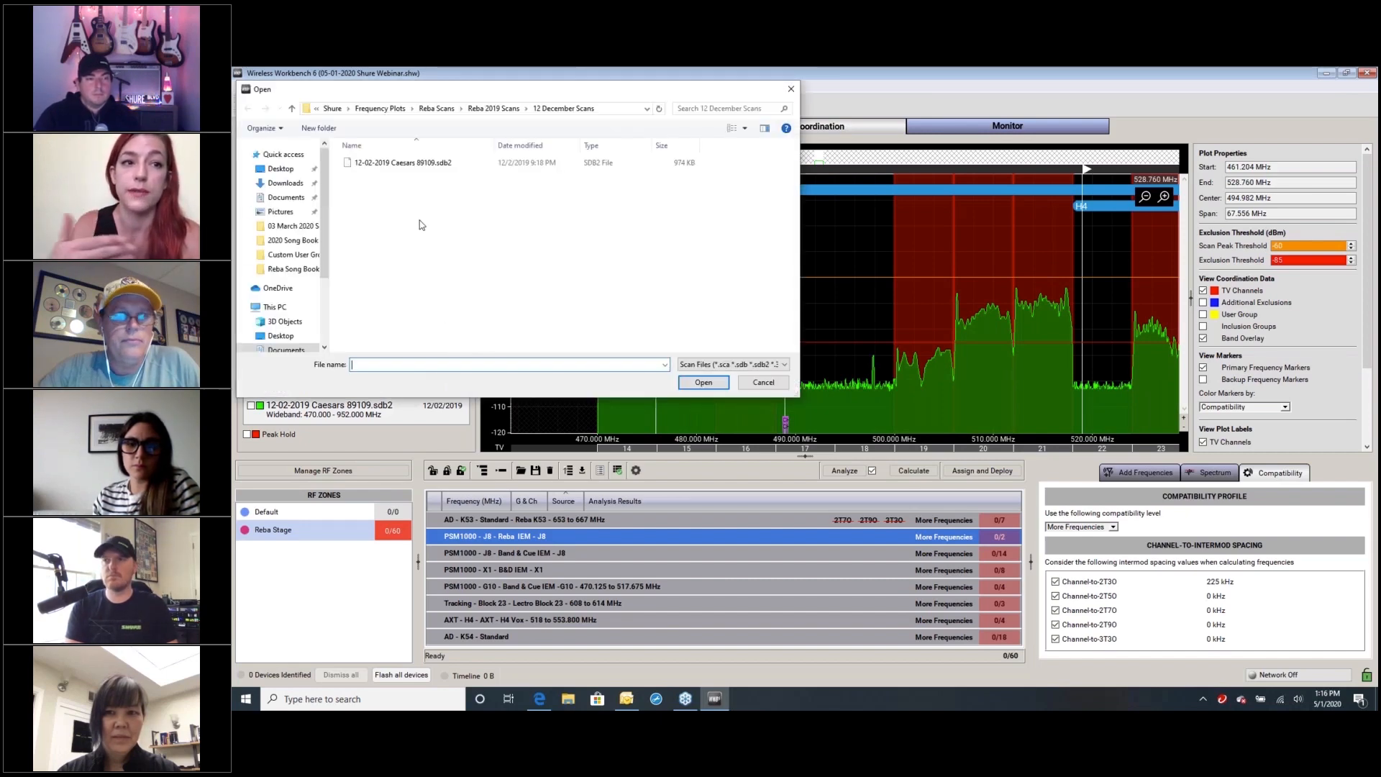
pyautogui.click(430, 109)
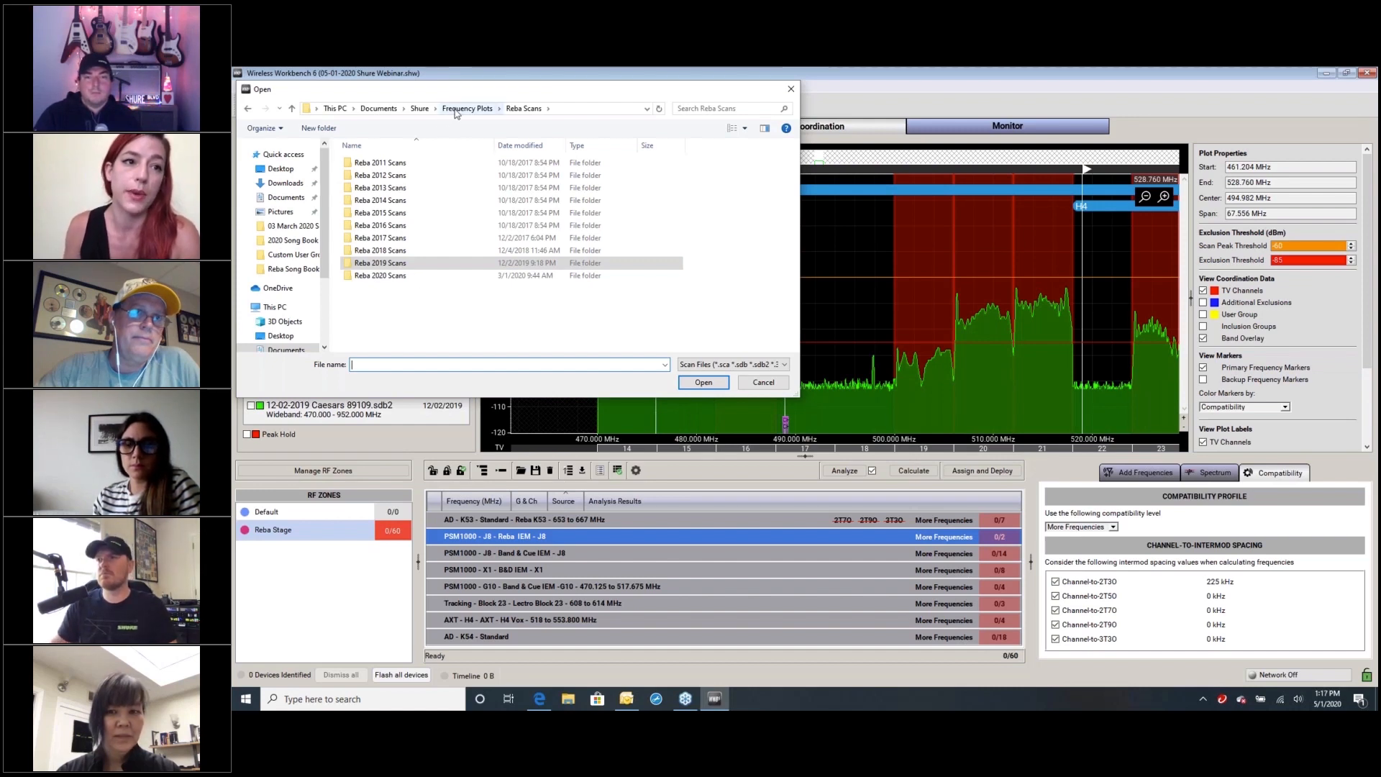
pyautogui.click(418, 108)
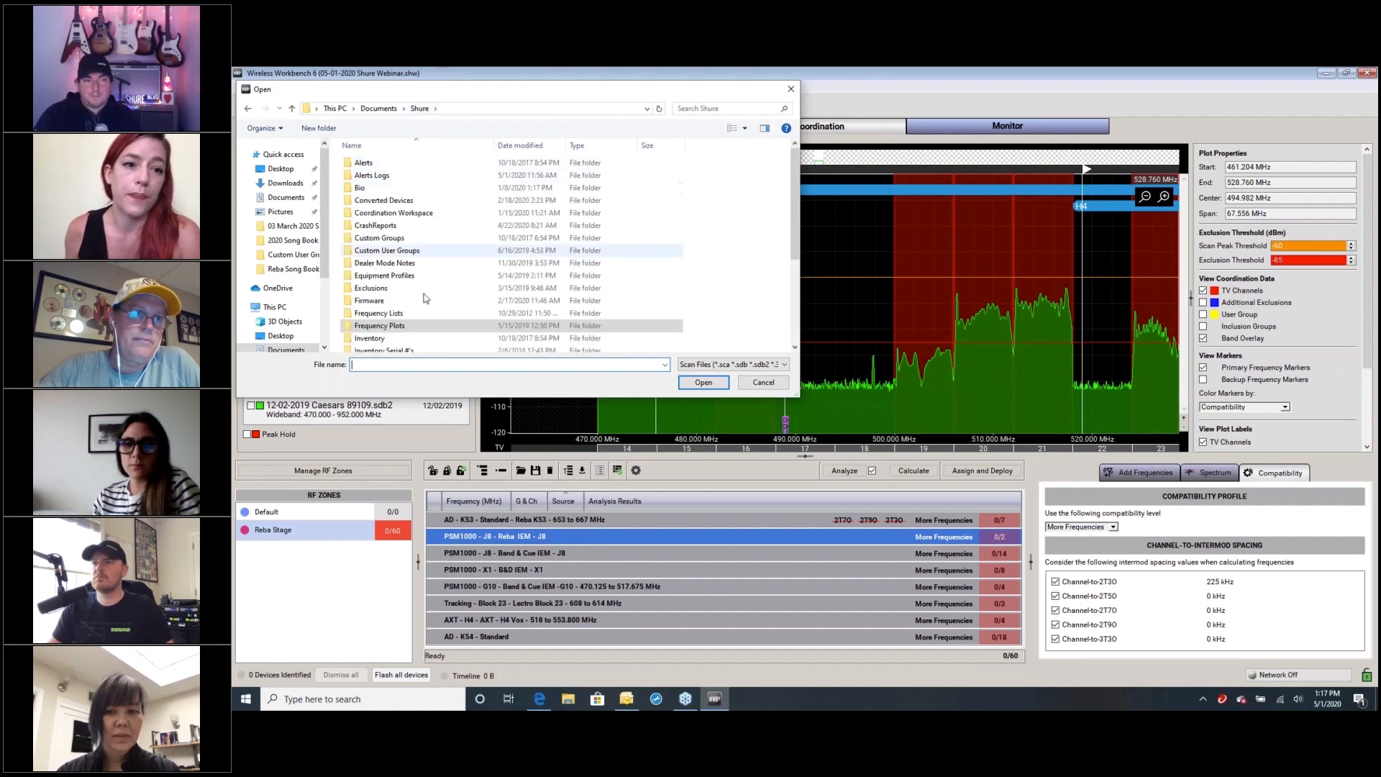
pyautogui.doubleClick(394, 325)
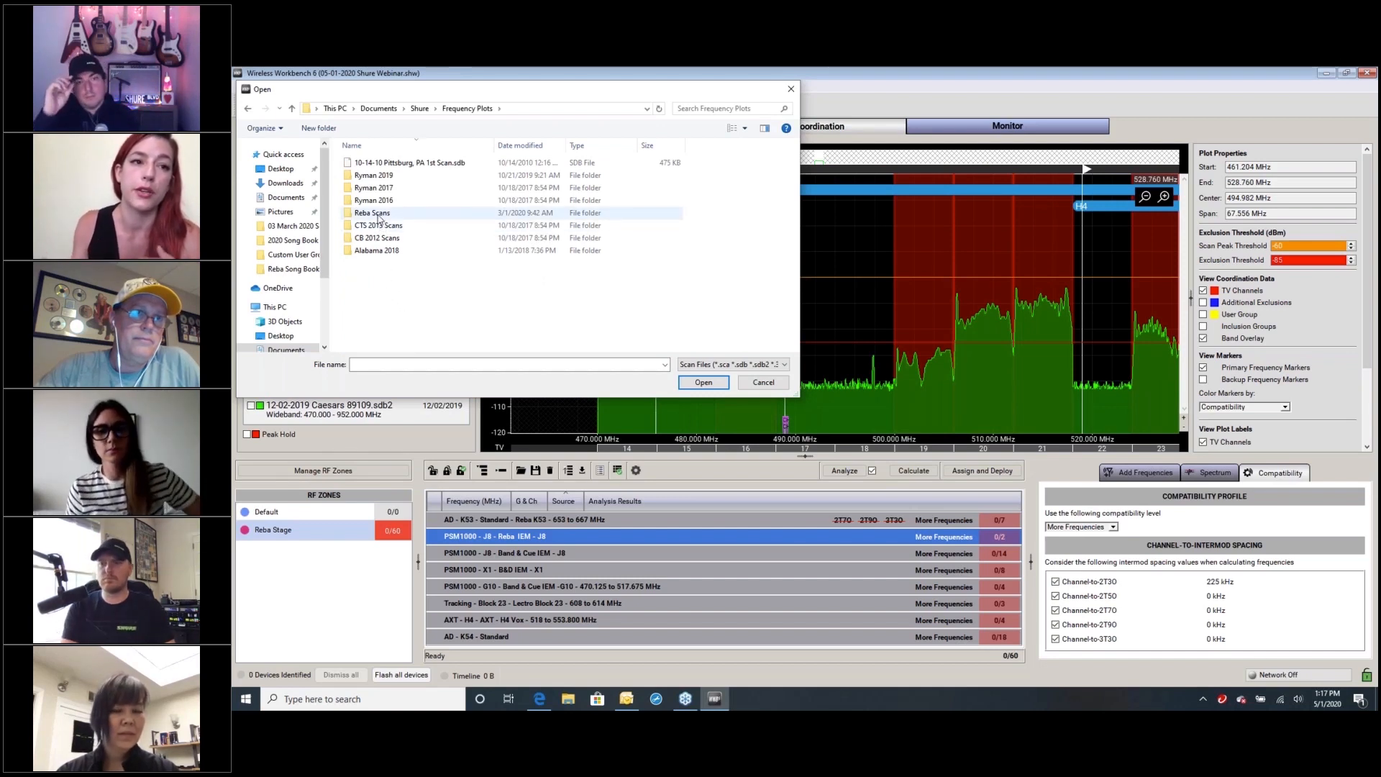
pyautogui.doubleClick(379, 214)
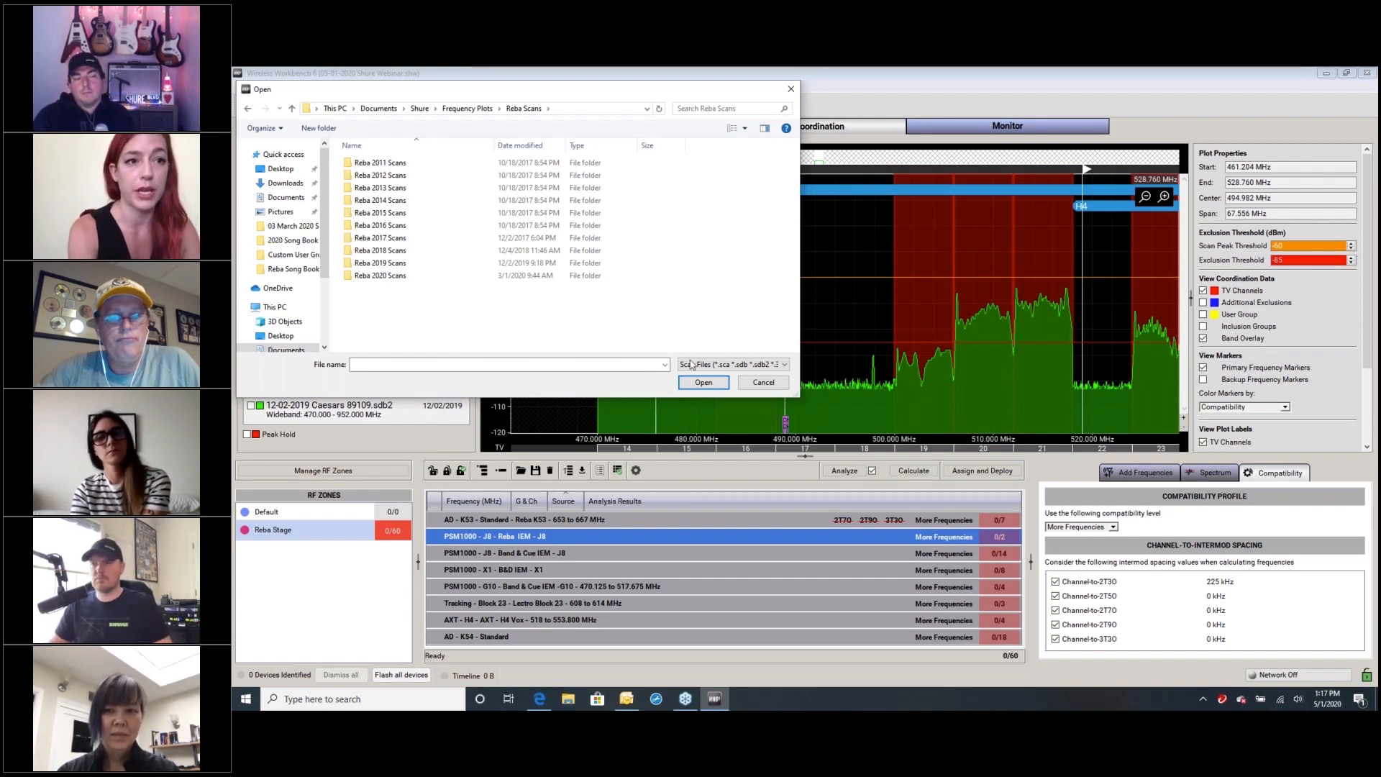
pyautogui.click(783, 385)
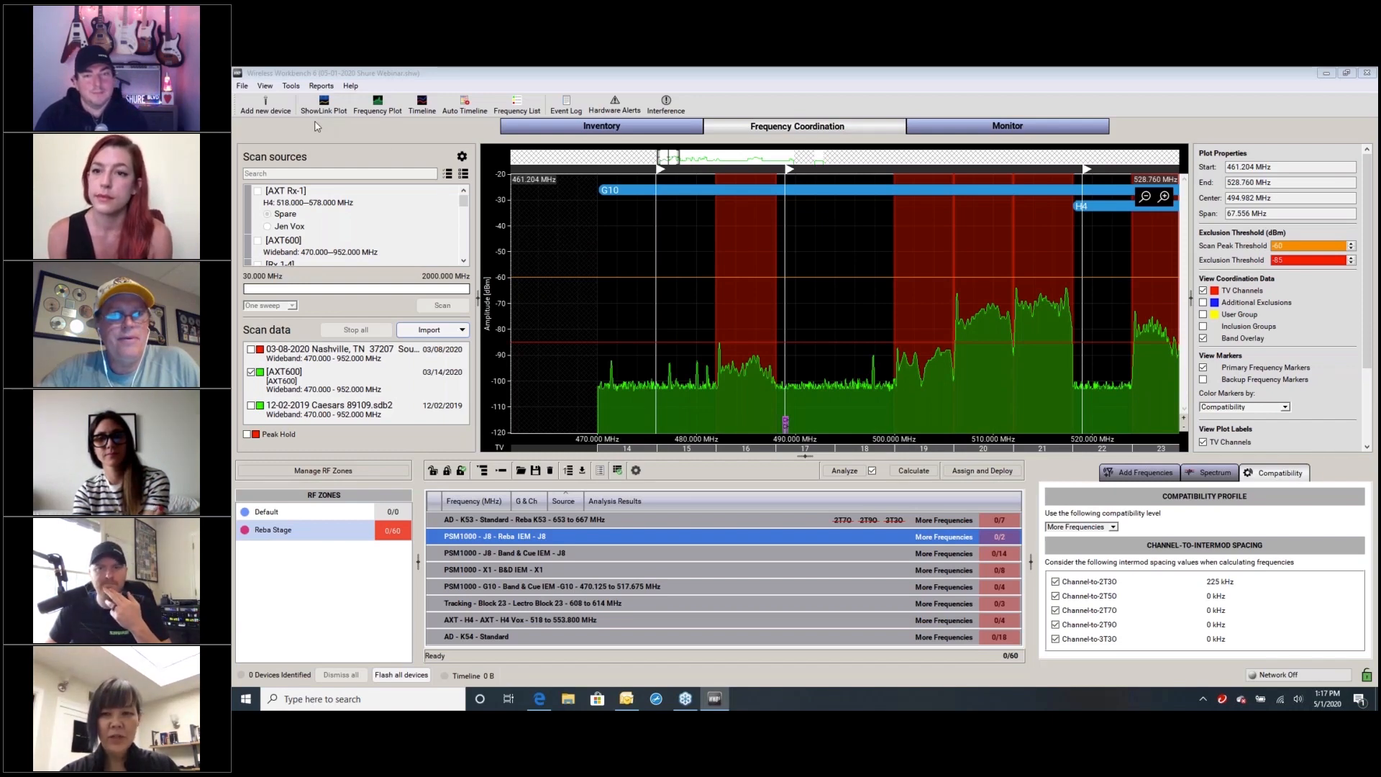
# Reopen the equipment profiles and examine the tuning and the filtering and intermod settings of the Lectrosonics Standard Block 19 profile
pyautogui.click(291, 86)
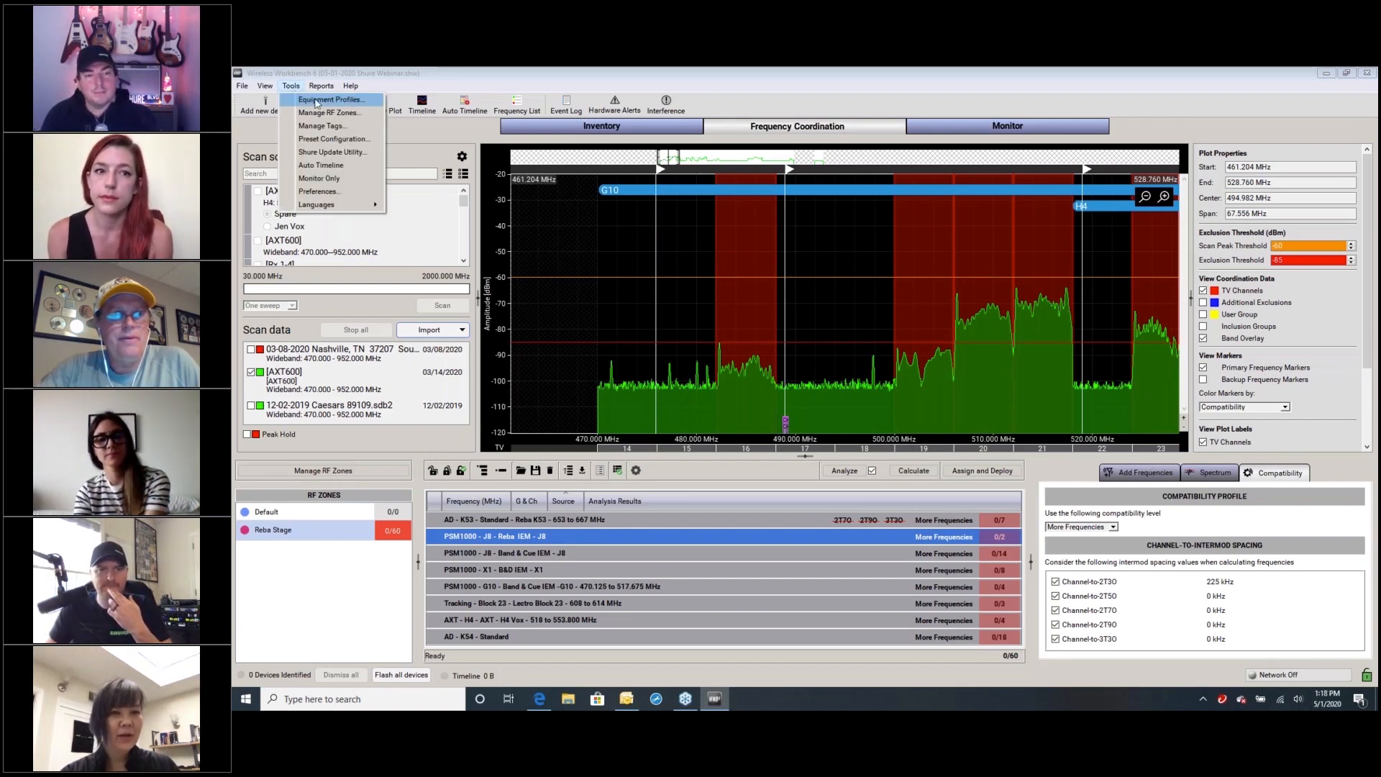
pyautogui.click(317, 101)
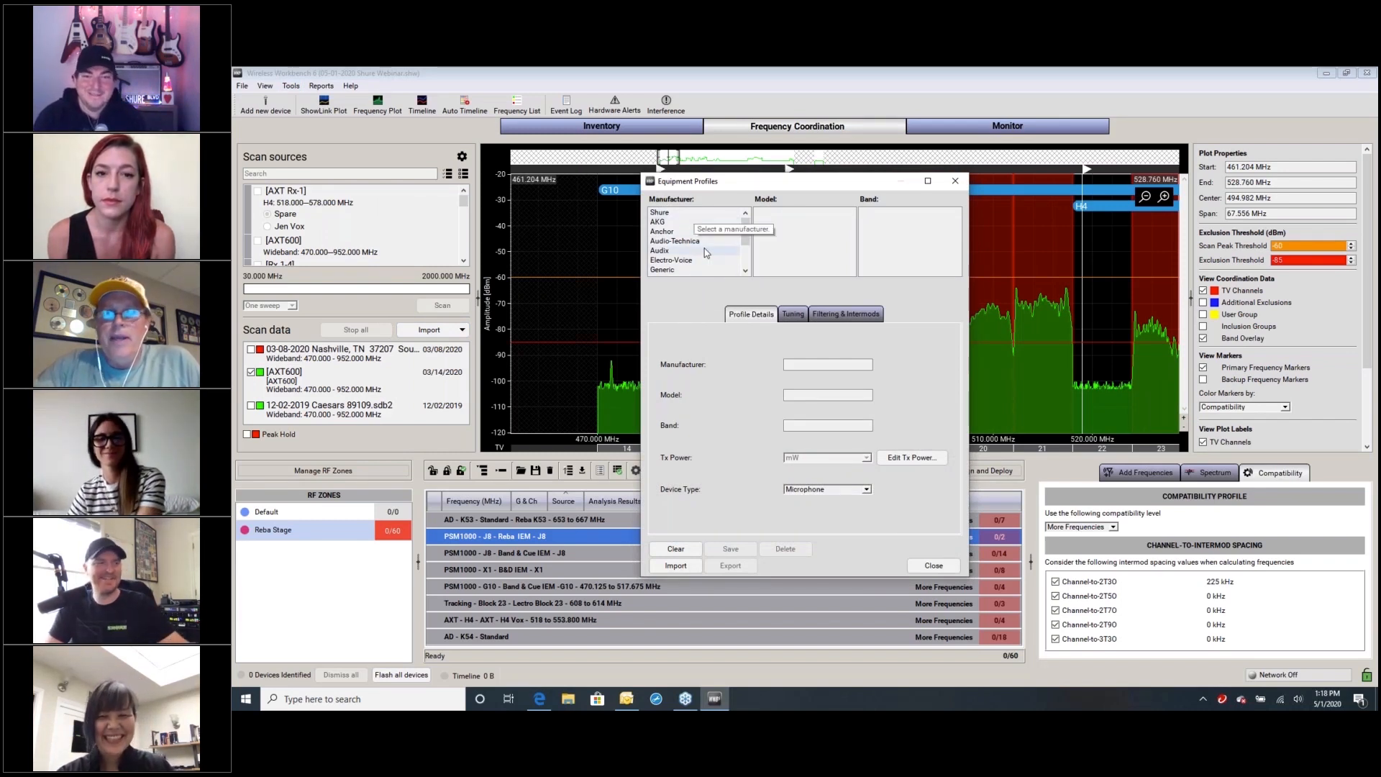
pyautogui.moveTo(746, 231); pyautogui.dragTo(746, 247)
pyautogui.click(673, 252)
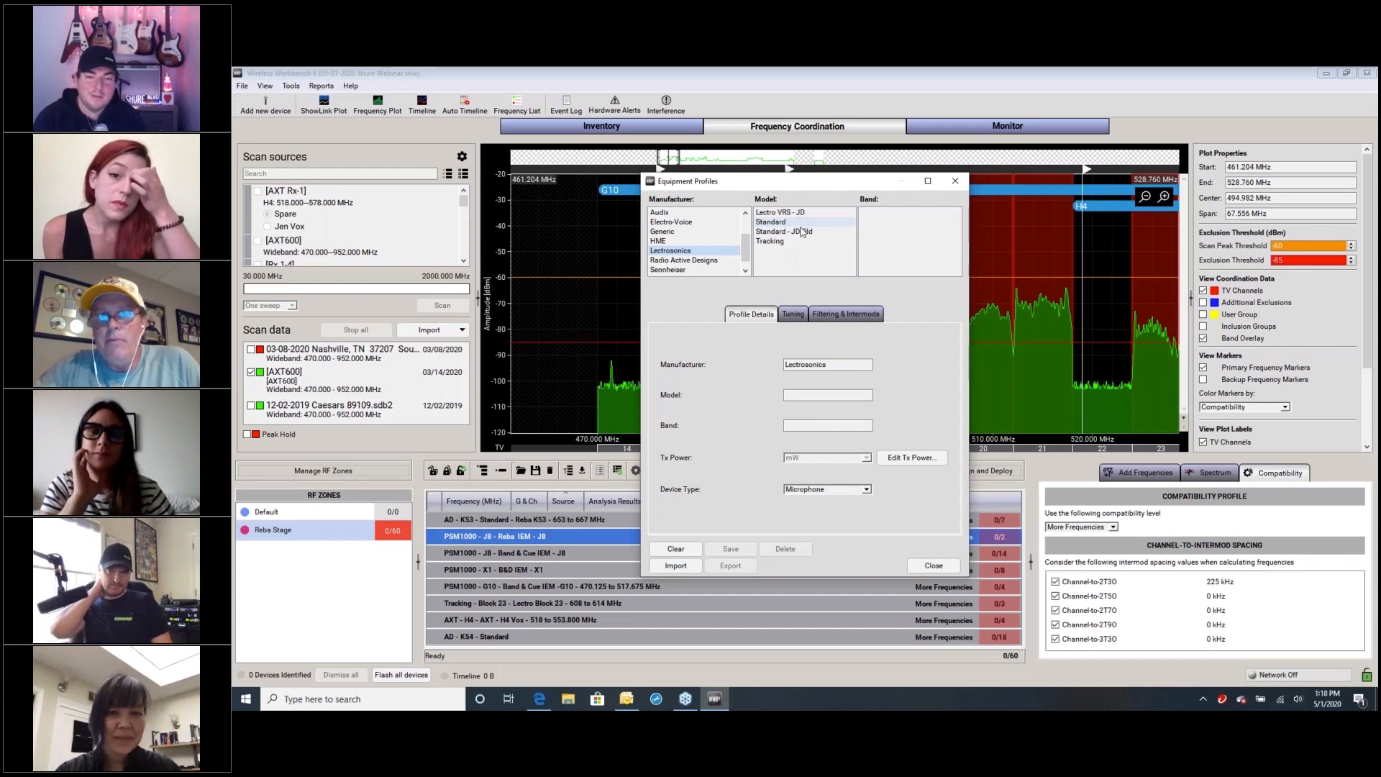
pyautogui.click(779, 222)
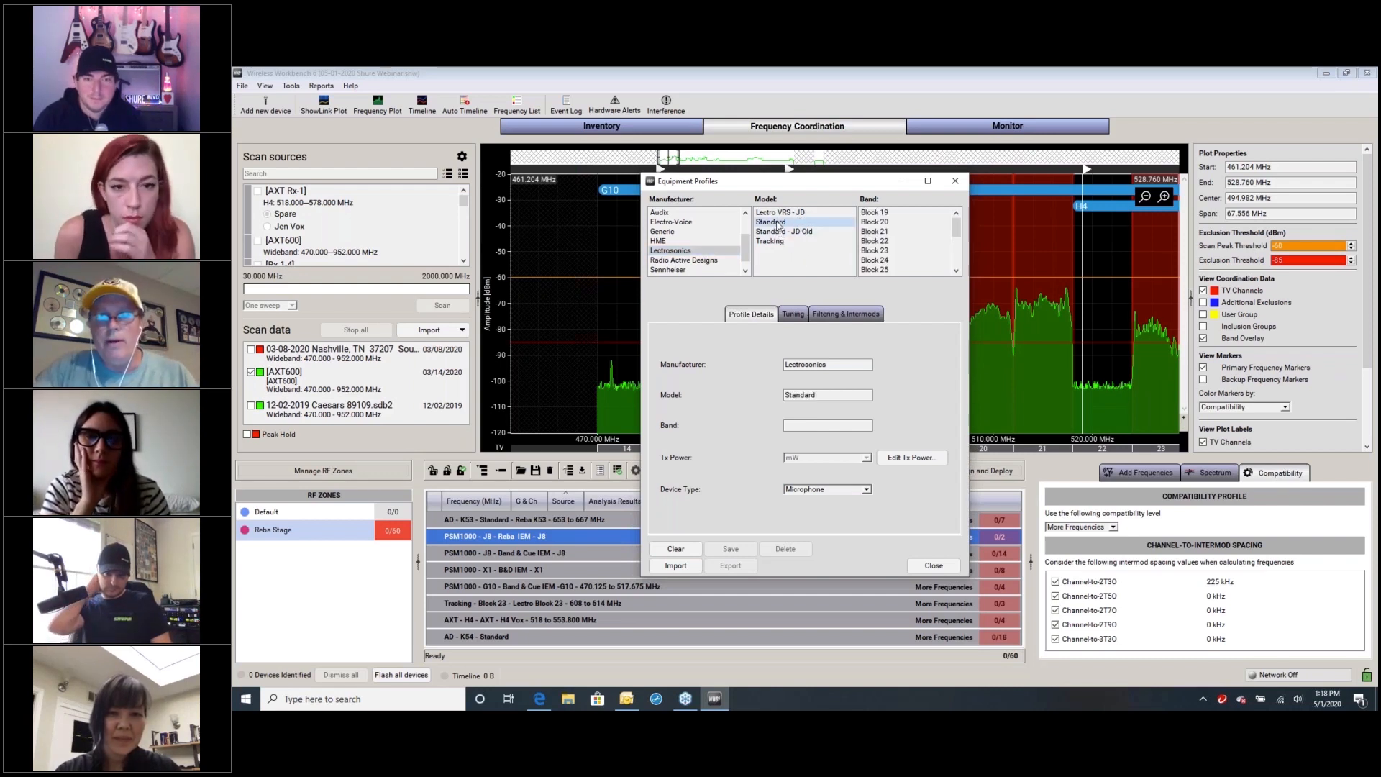
pyautogui.click(901, 214)
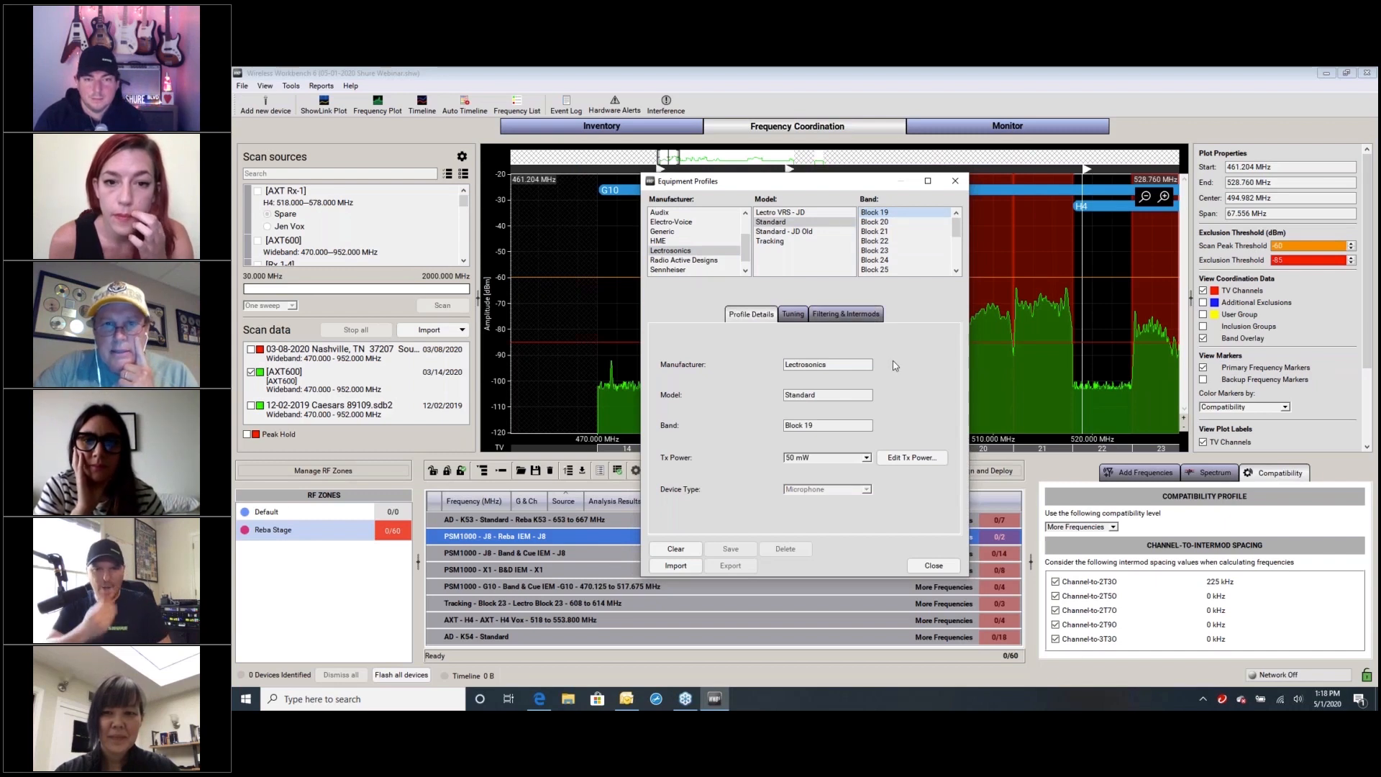
pyautogui.click(794, 316)
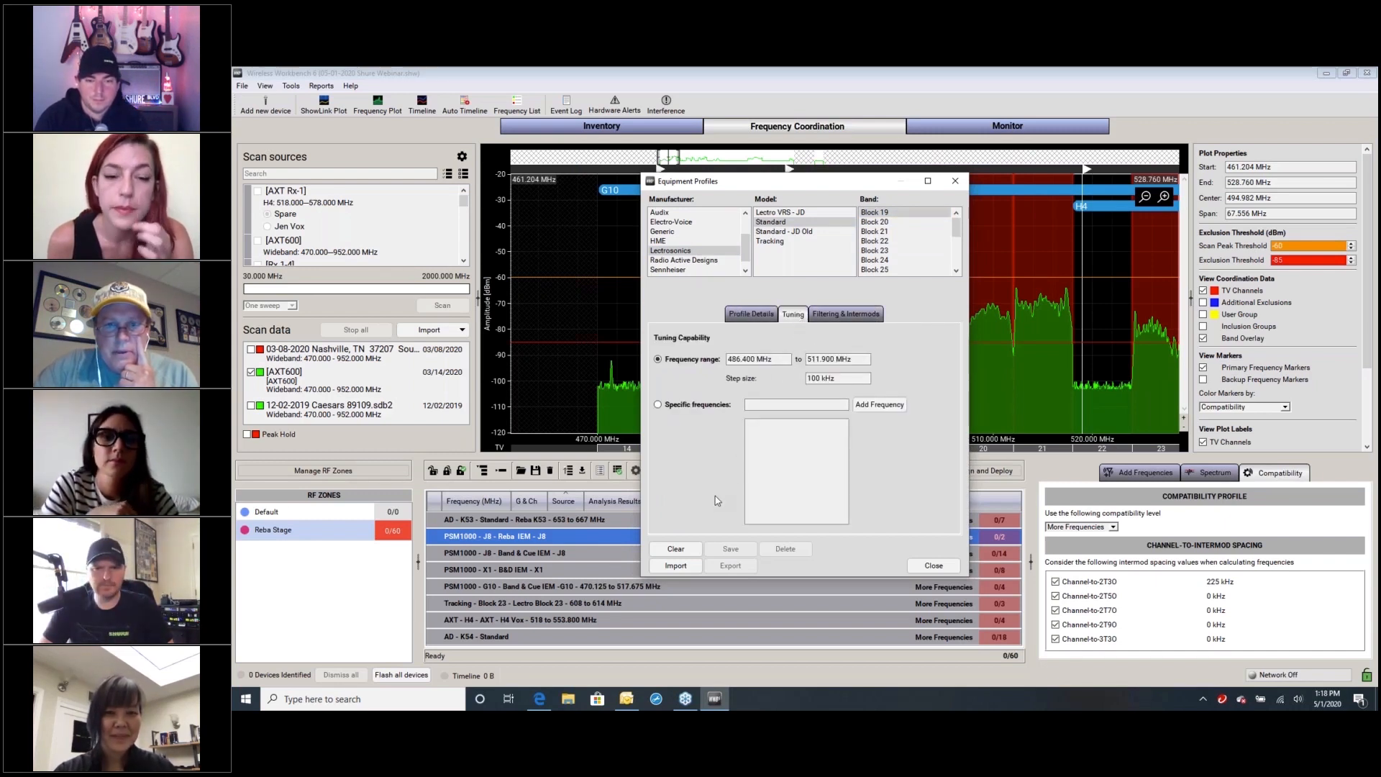
pyautogui.click(838, 315)
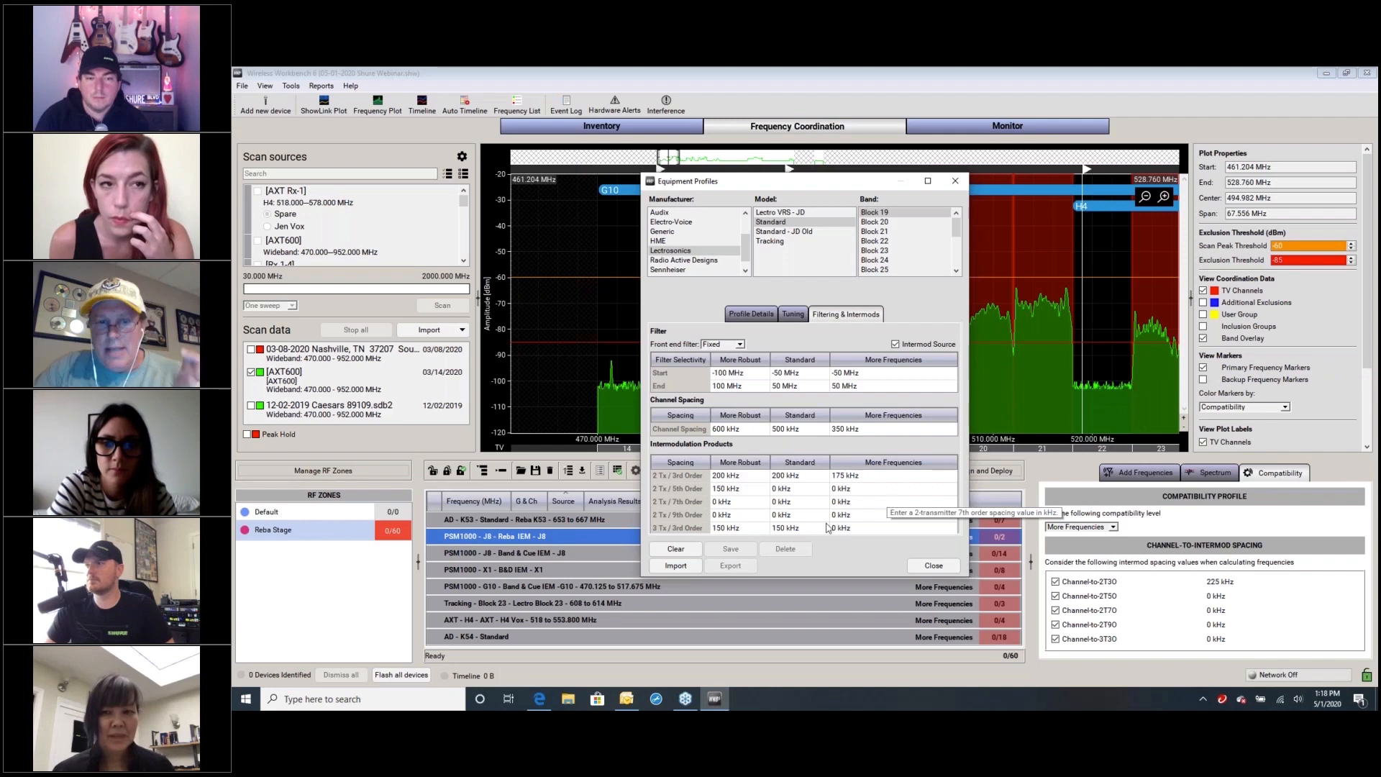
# Enter 100 kHz as the More Frequencies 2 Tx / 3rd Order spacing of the Lectrosonics Standard Block 19 profile
pyautogui.click(873, 477)
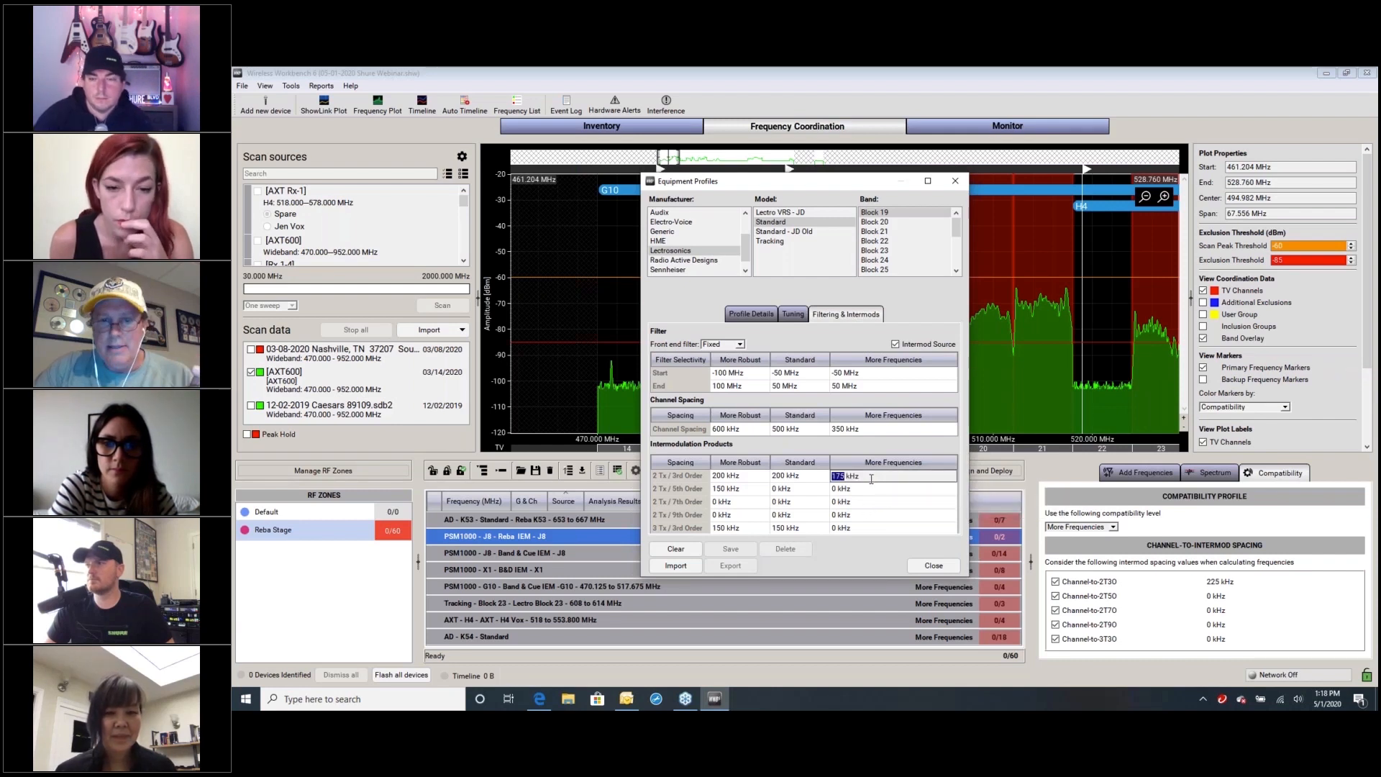
pyautogui.write('1')
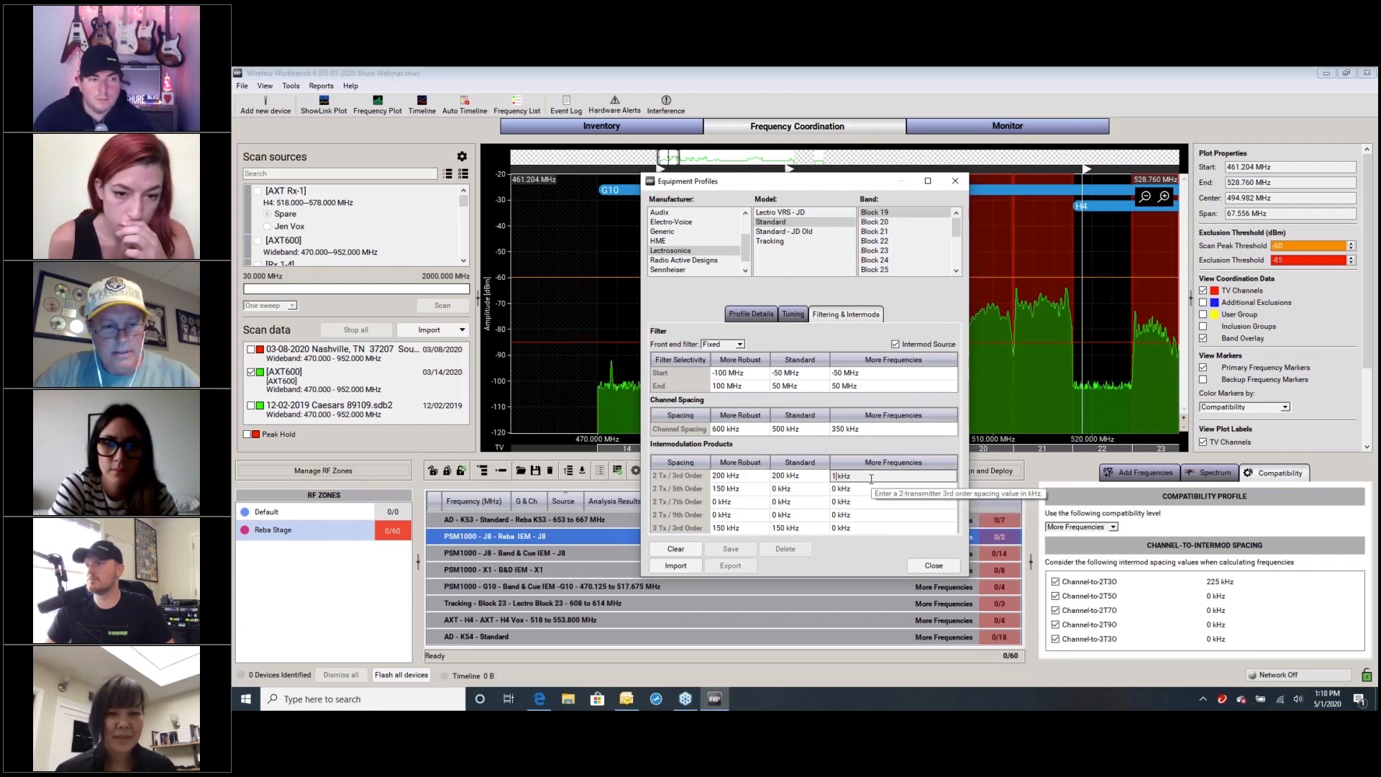
pyautogui.click(884, 558)
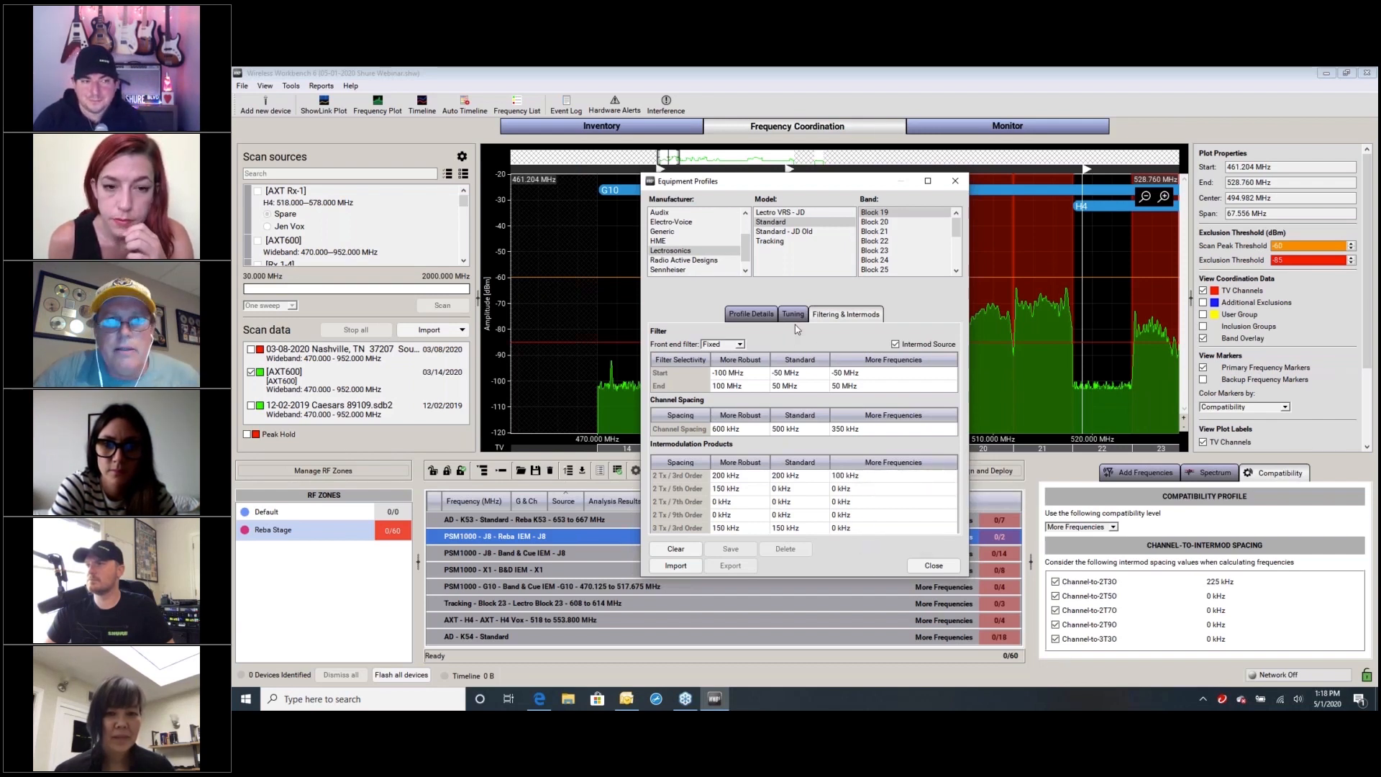
# Examine the filtering and intermod spacings of the Lectro VRS - JD Block 24 profile, and list the Shure models
pyautogui.click(801, 211)
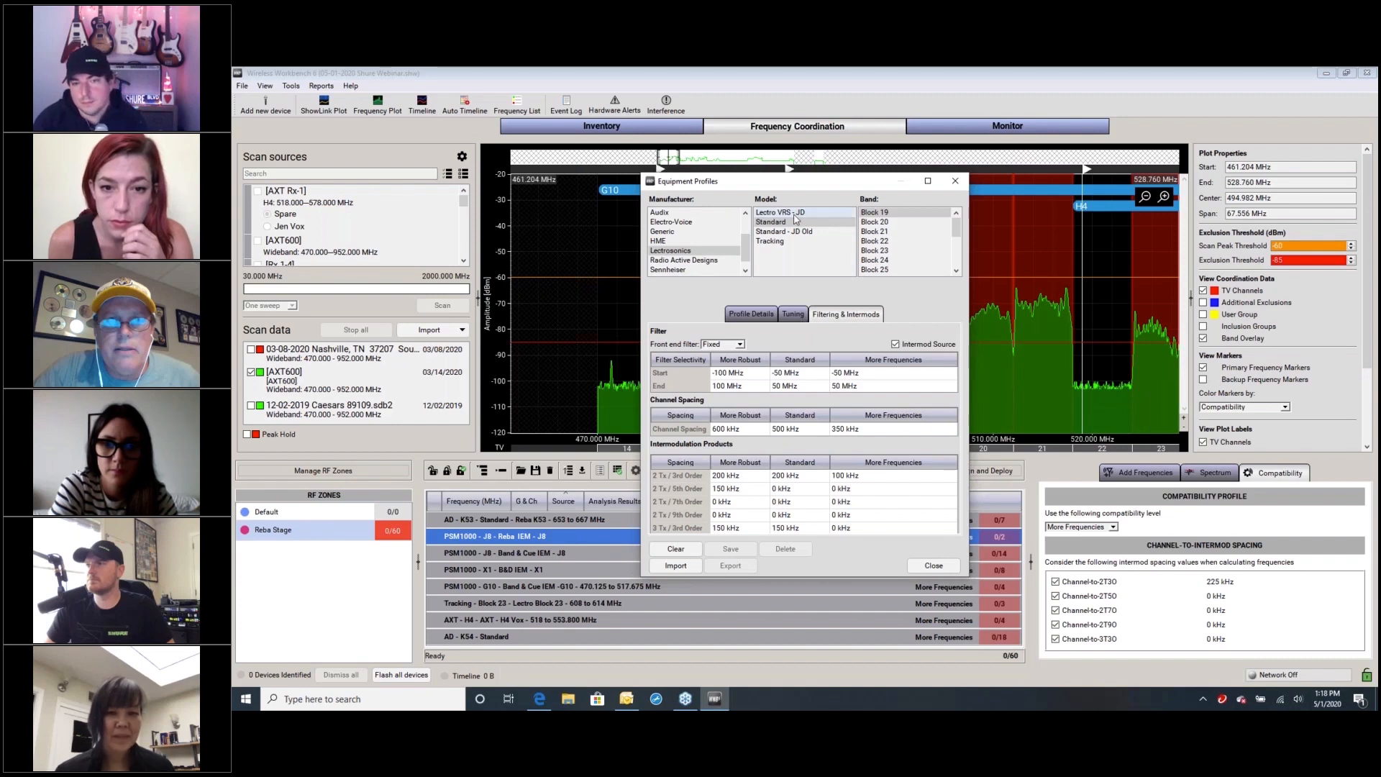
pyautogui.click(873, 212)
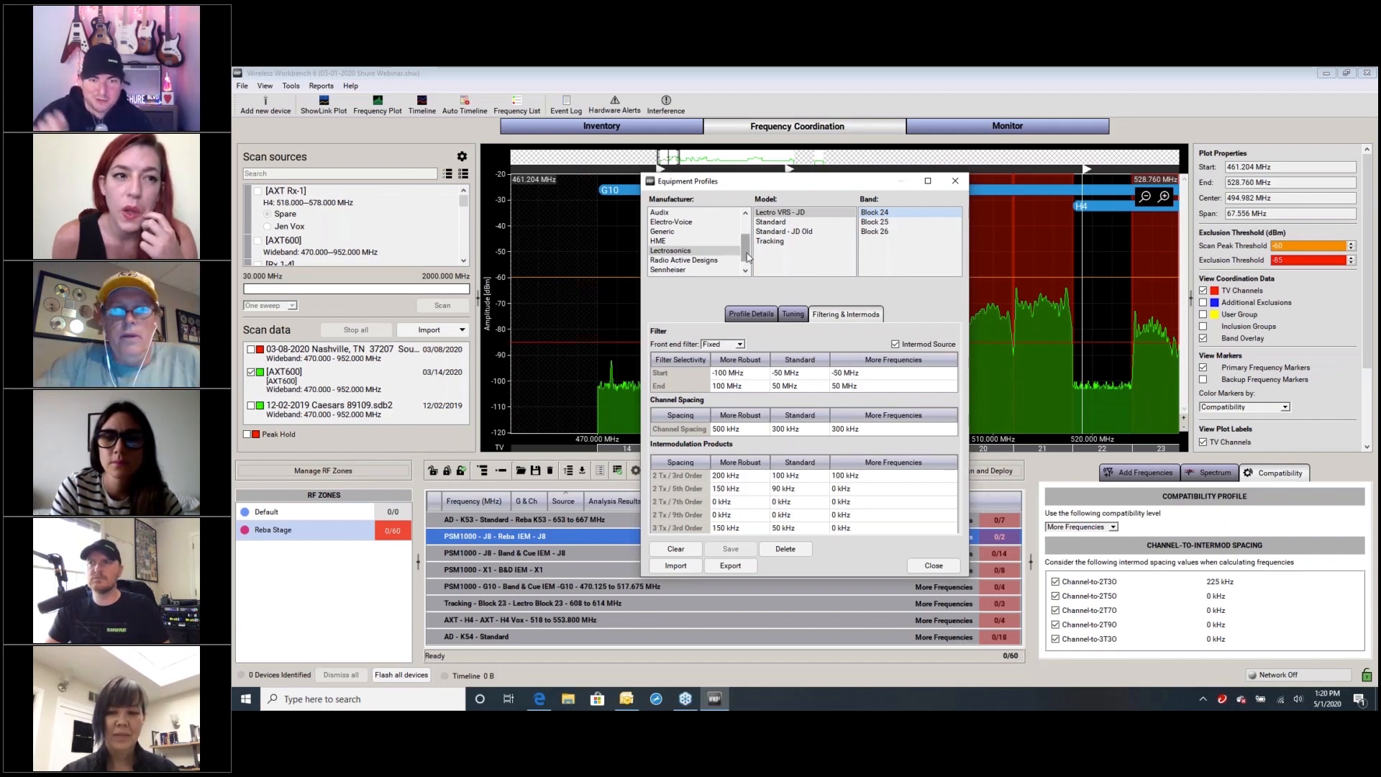
pyautogui.moveTo(746, 243); pyautogui.dragTo(746, 224)
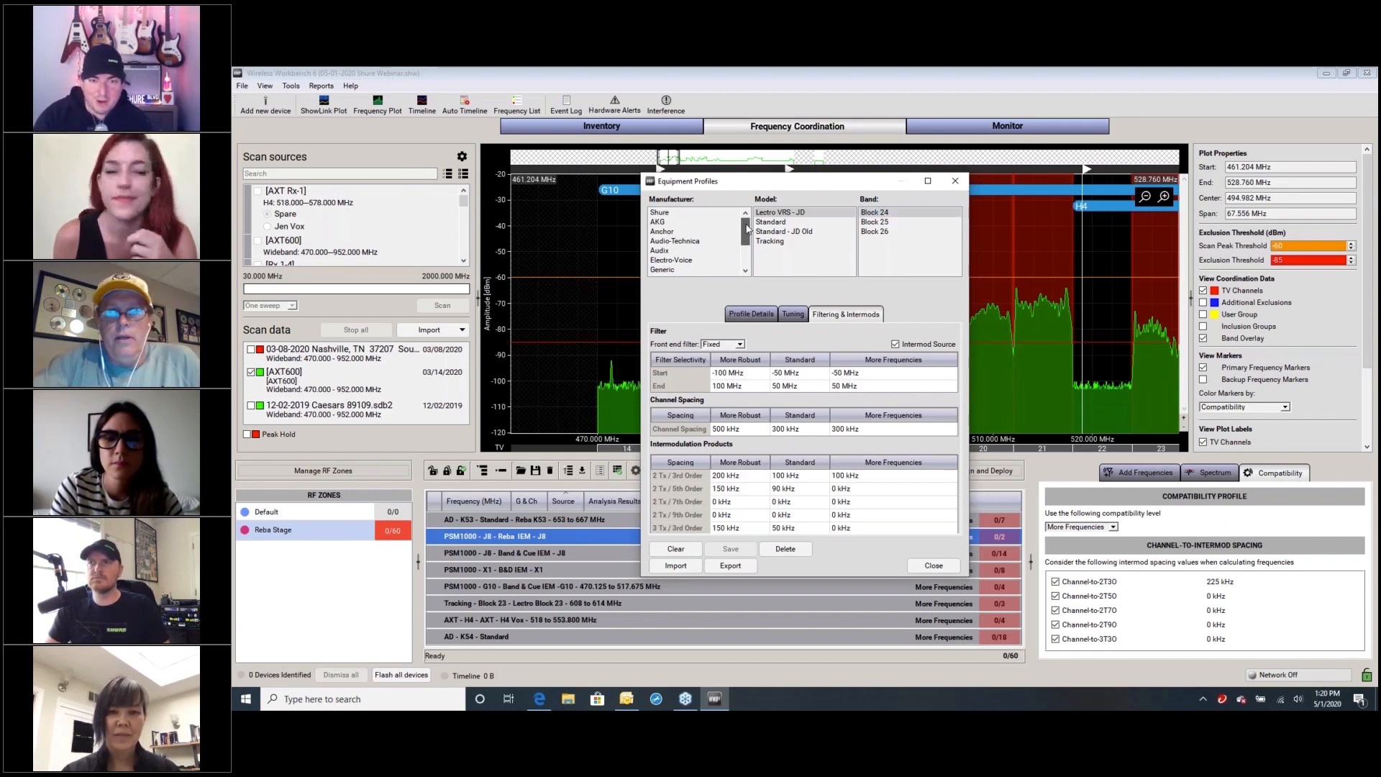
pyautogui.click(705, 214)
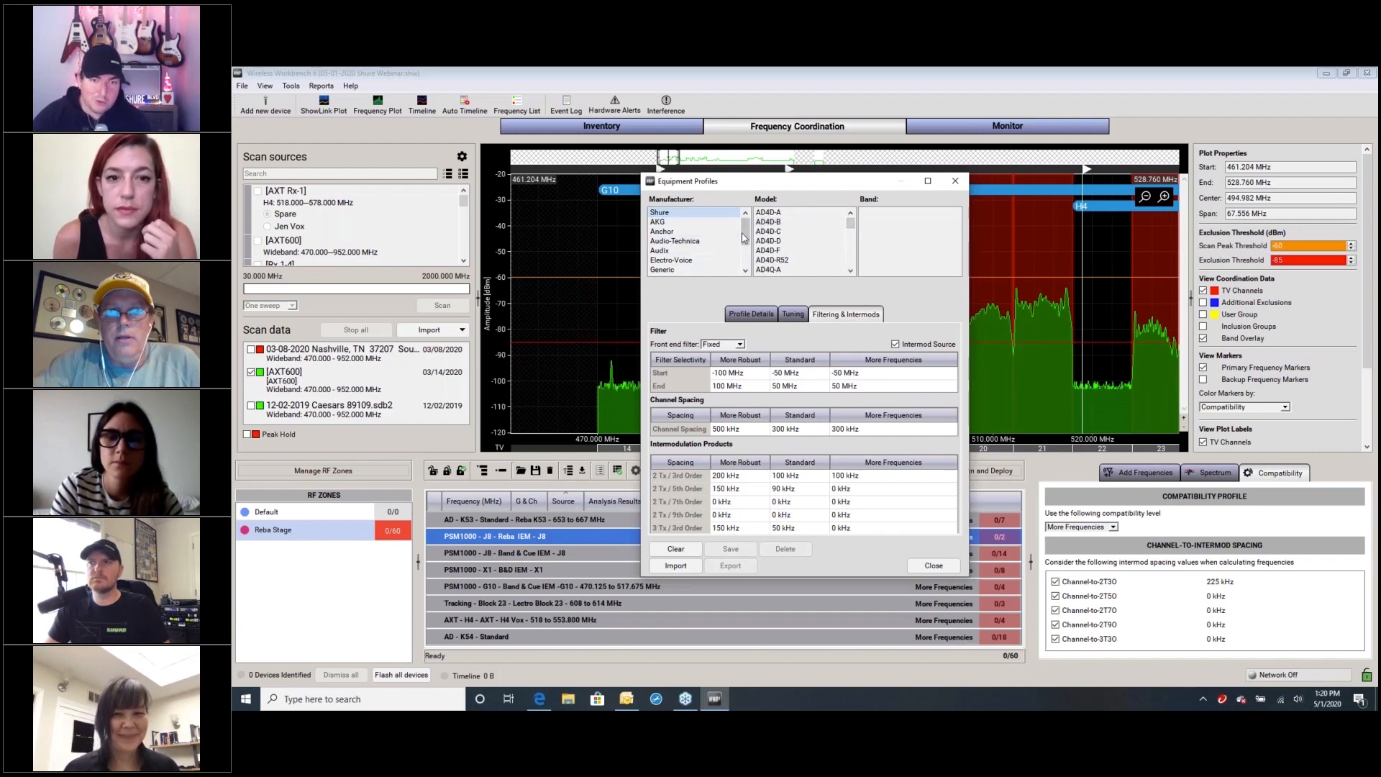
# Return to the Lectrosonics profiles and show the profile details of the Lectro VRS - JD model
pyautogui.moveTo(745, 236); pyautogui.dragTo(745, 258)
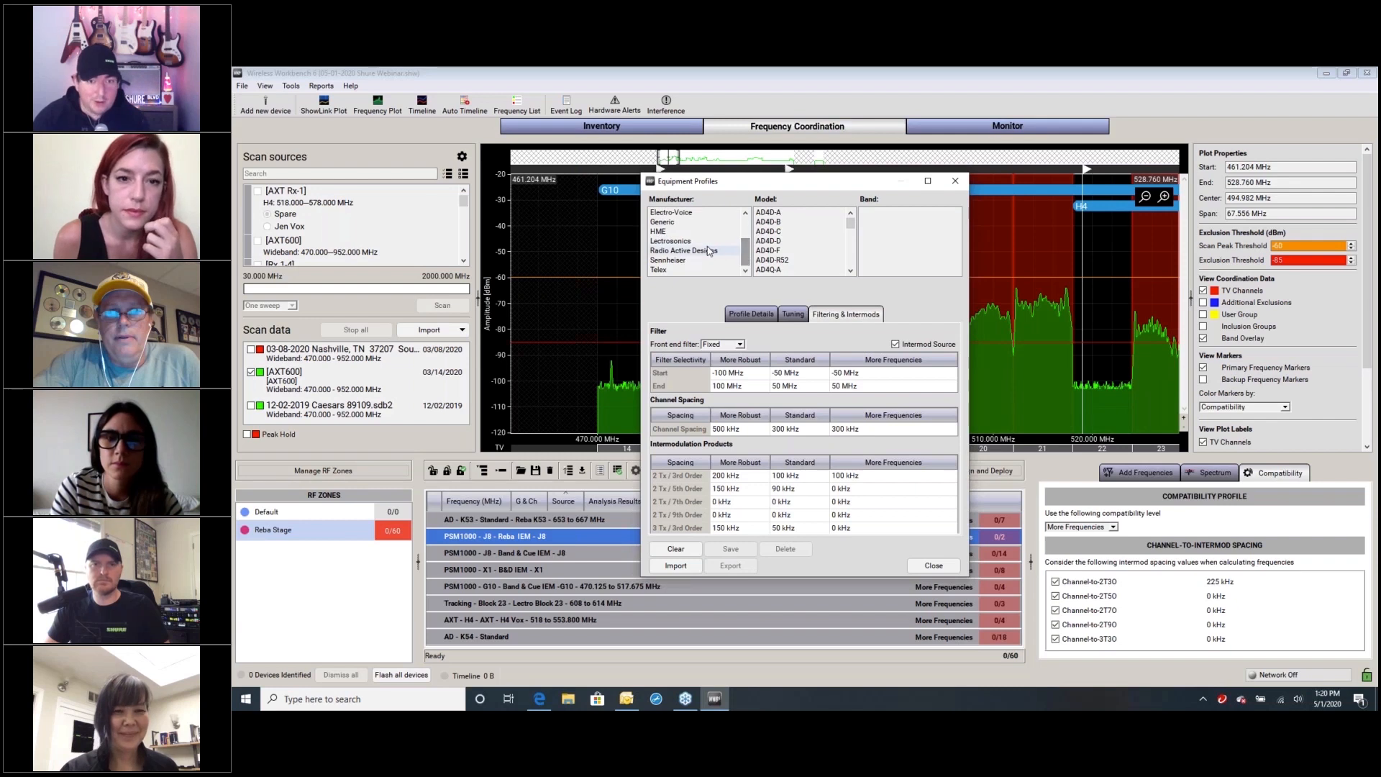
pyautogui.click(687, 243)
pyautogui.click(752, 318)
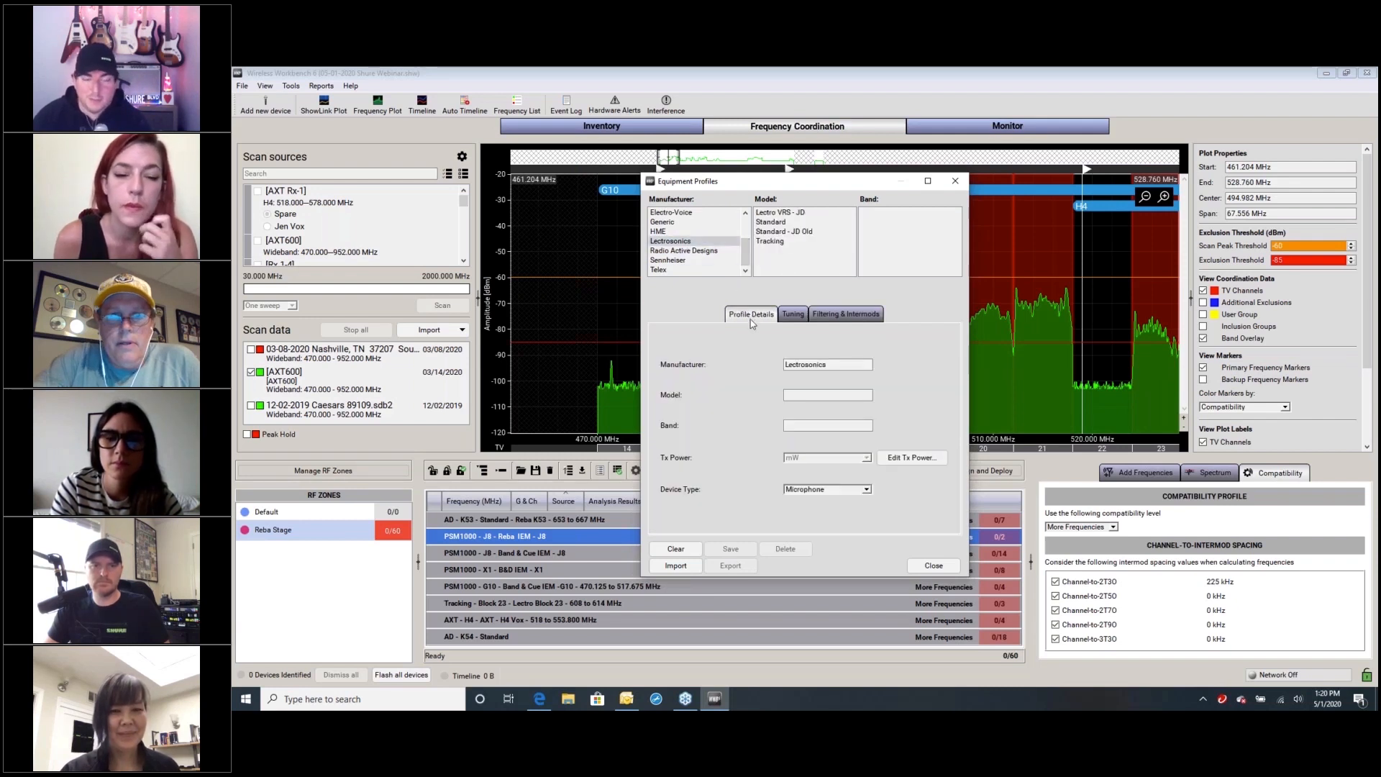
pyautogui.click(834, 364)
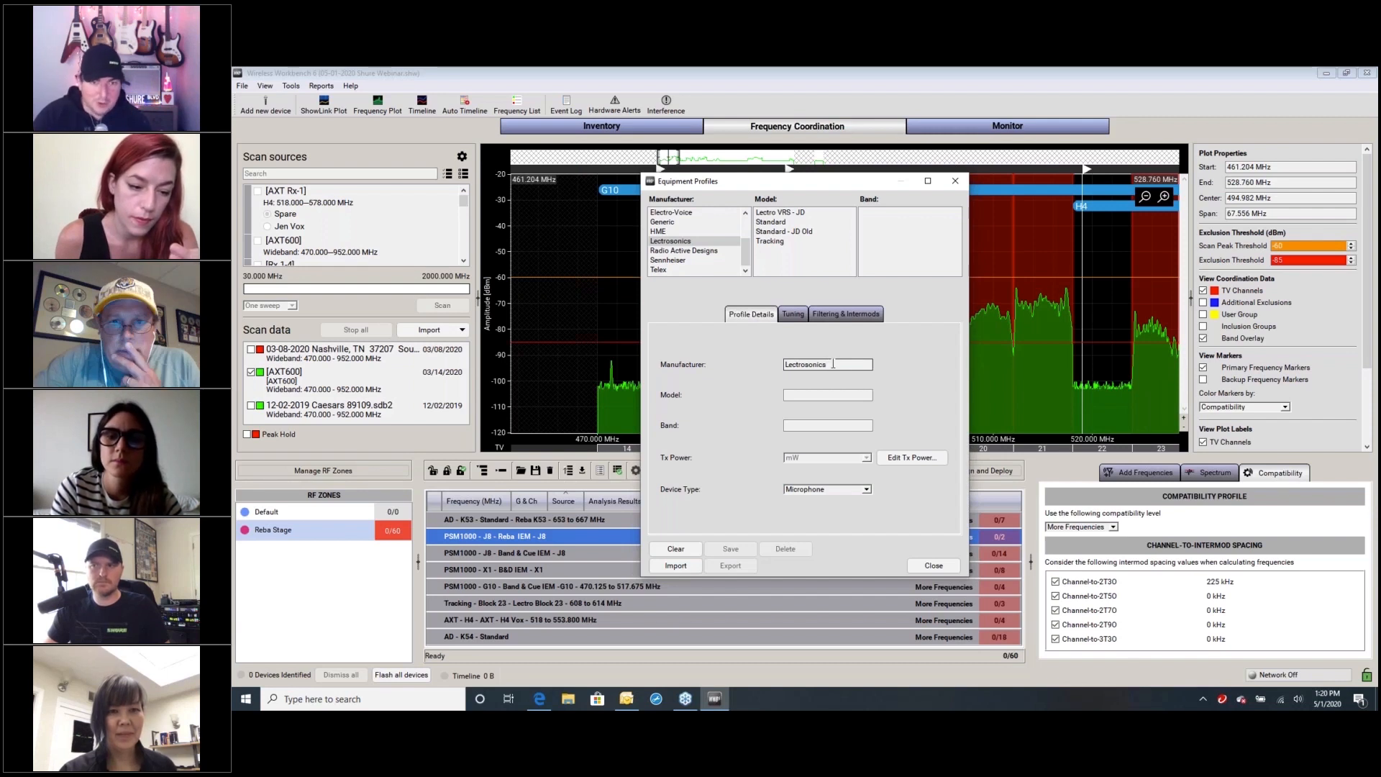
pyautogui.click(777, 213)
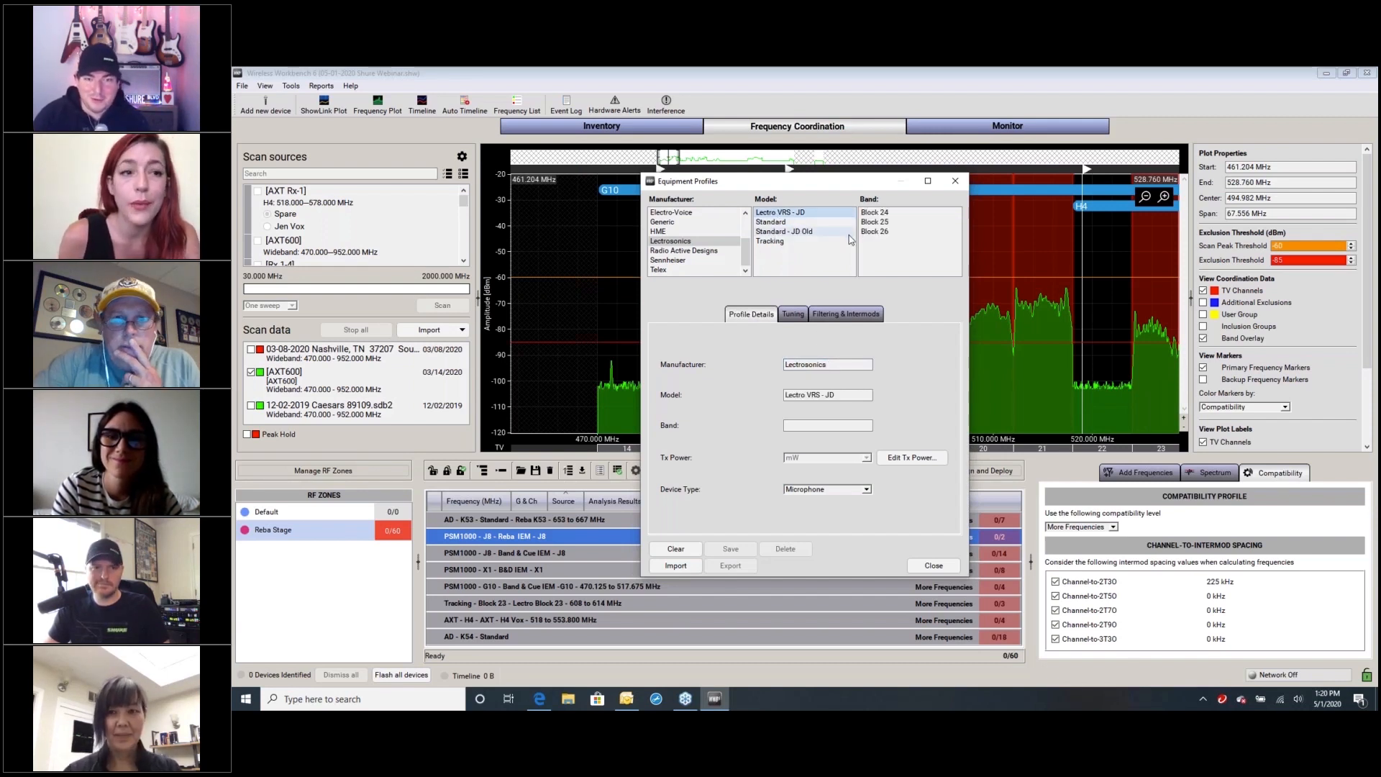
# Rename the model to "Lectro VRS - JD!" and set its More Frequencies 2 Tx / 3rd Order spacing to 75 kHz
pyautogui.click(839, 394)
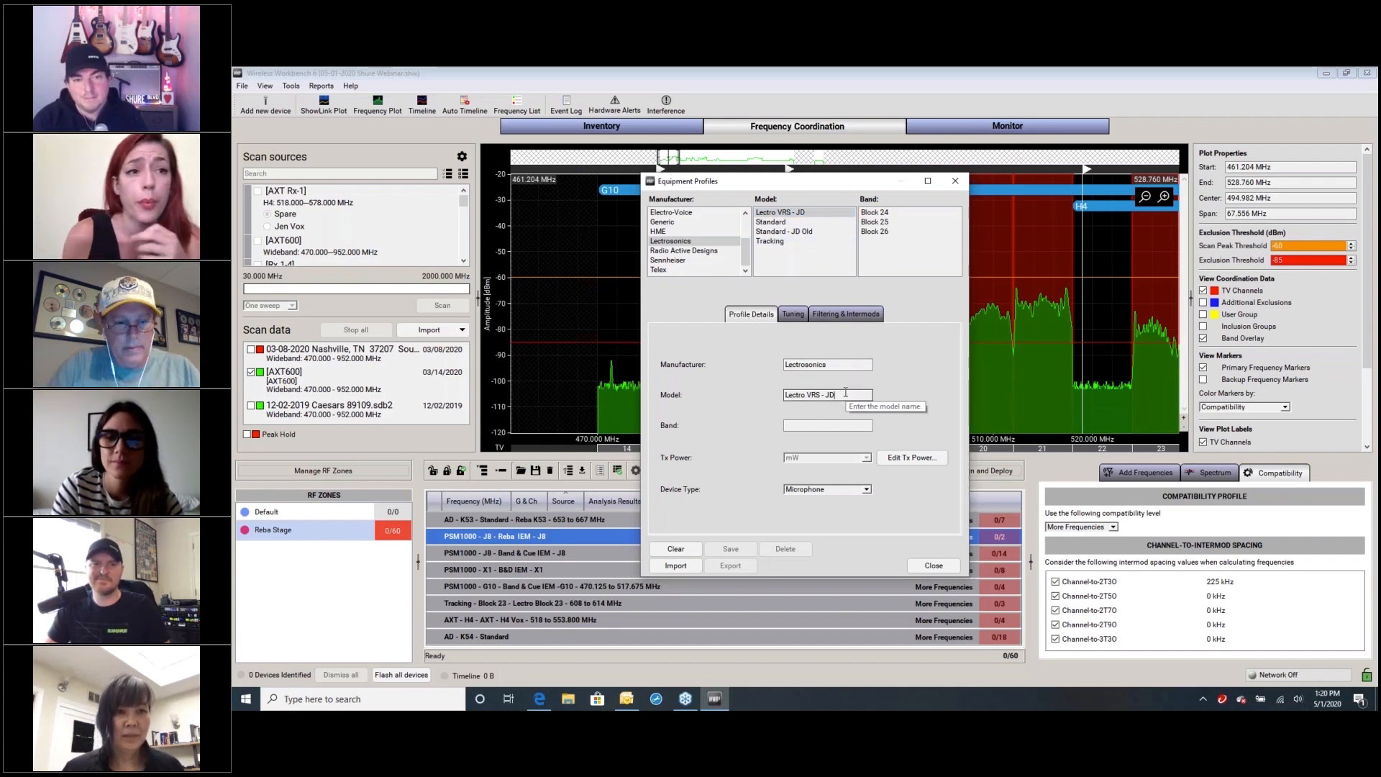
pyautogui.write('!')
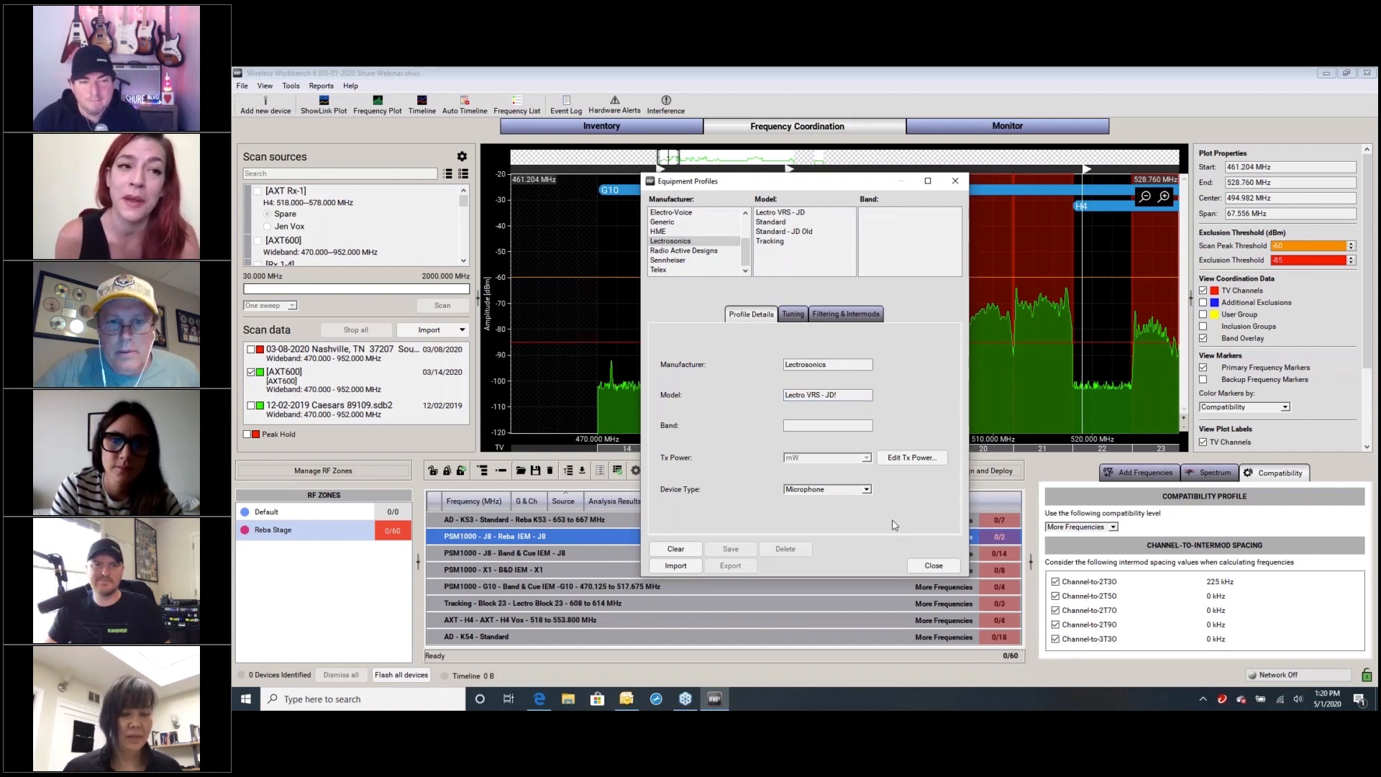
pyautogui.click(846, 315)
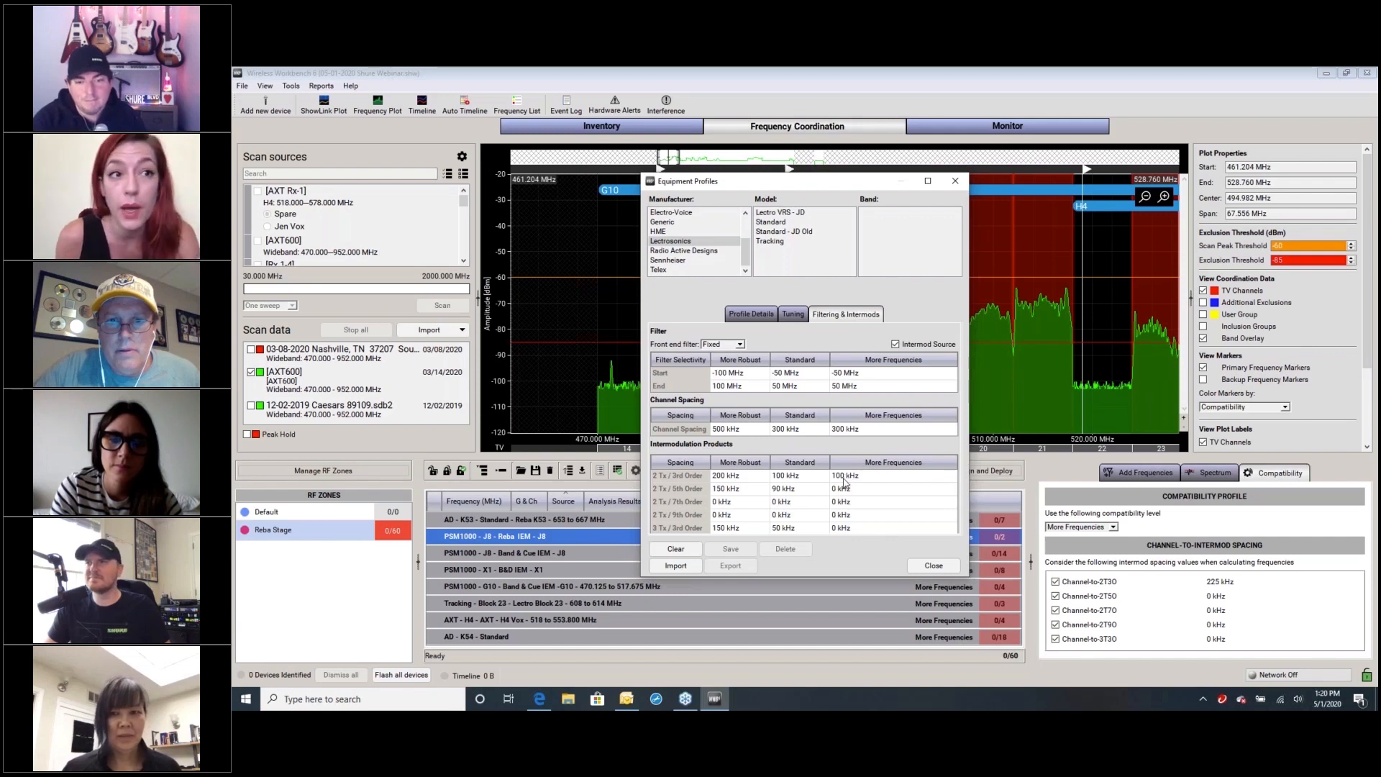
pyautogui.doubleClick(843, 476)
pyautogui.write('75')
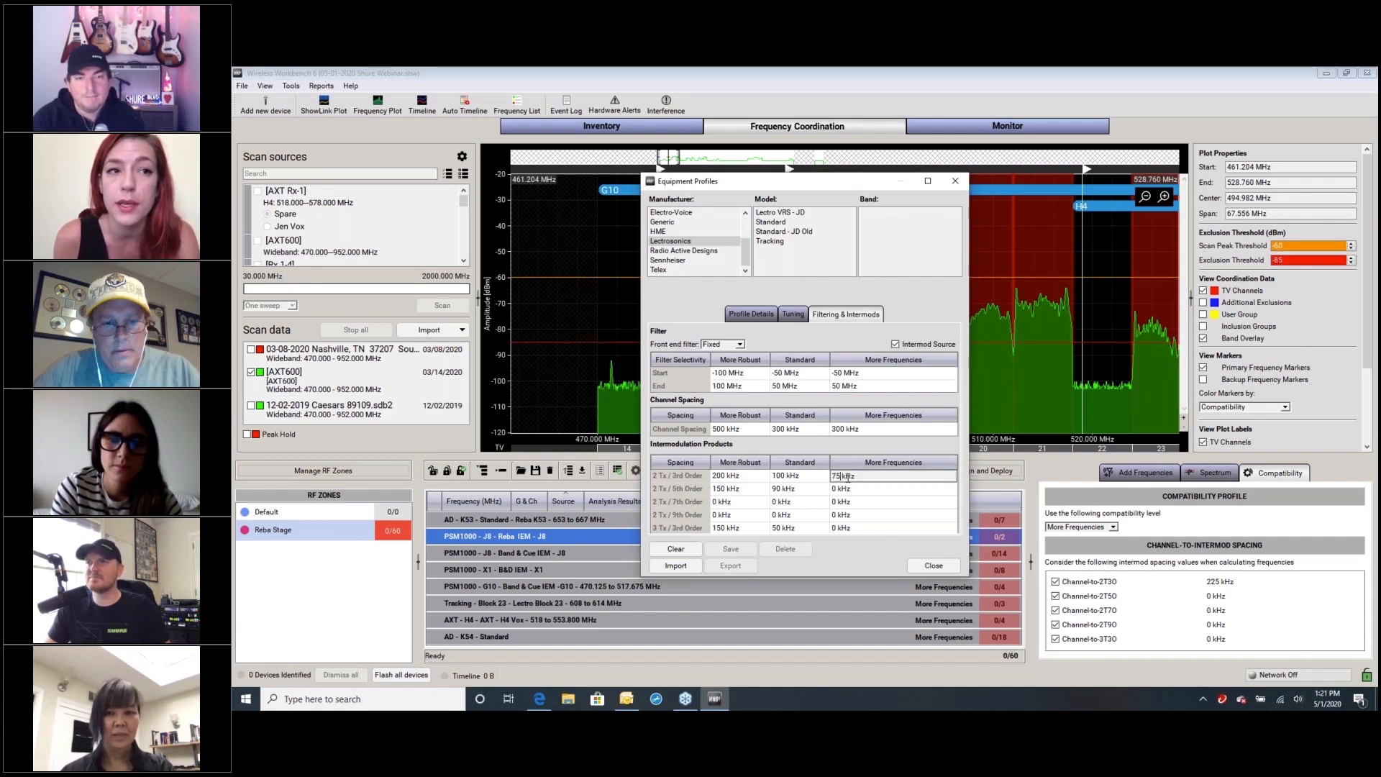
pyautogui.press('Return')
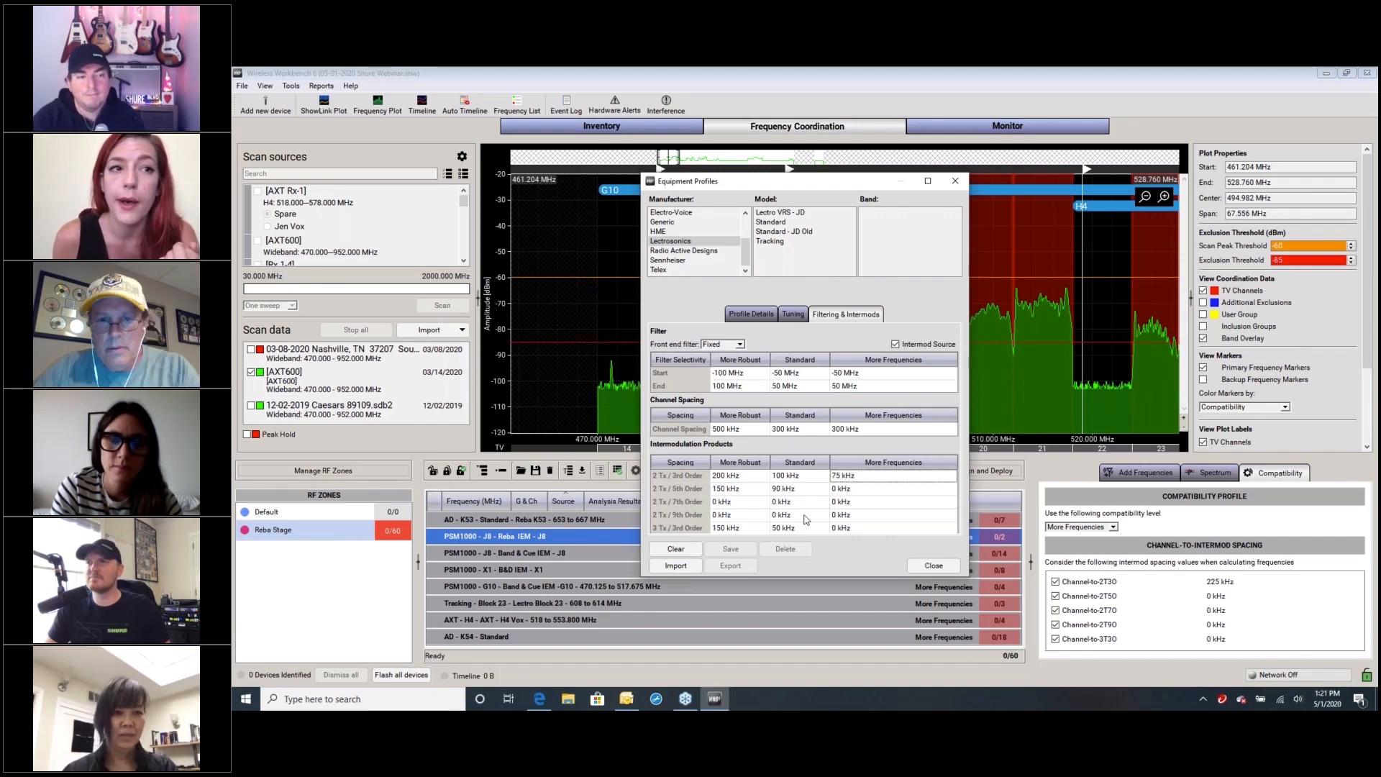
# Examine the device type options, transmit power settings, tuning range and filtering of the edited Lectro VRS - JD! profile without saving any power changes
pyautogui.click(752, 316)
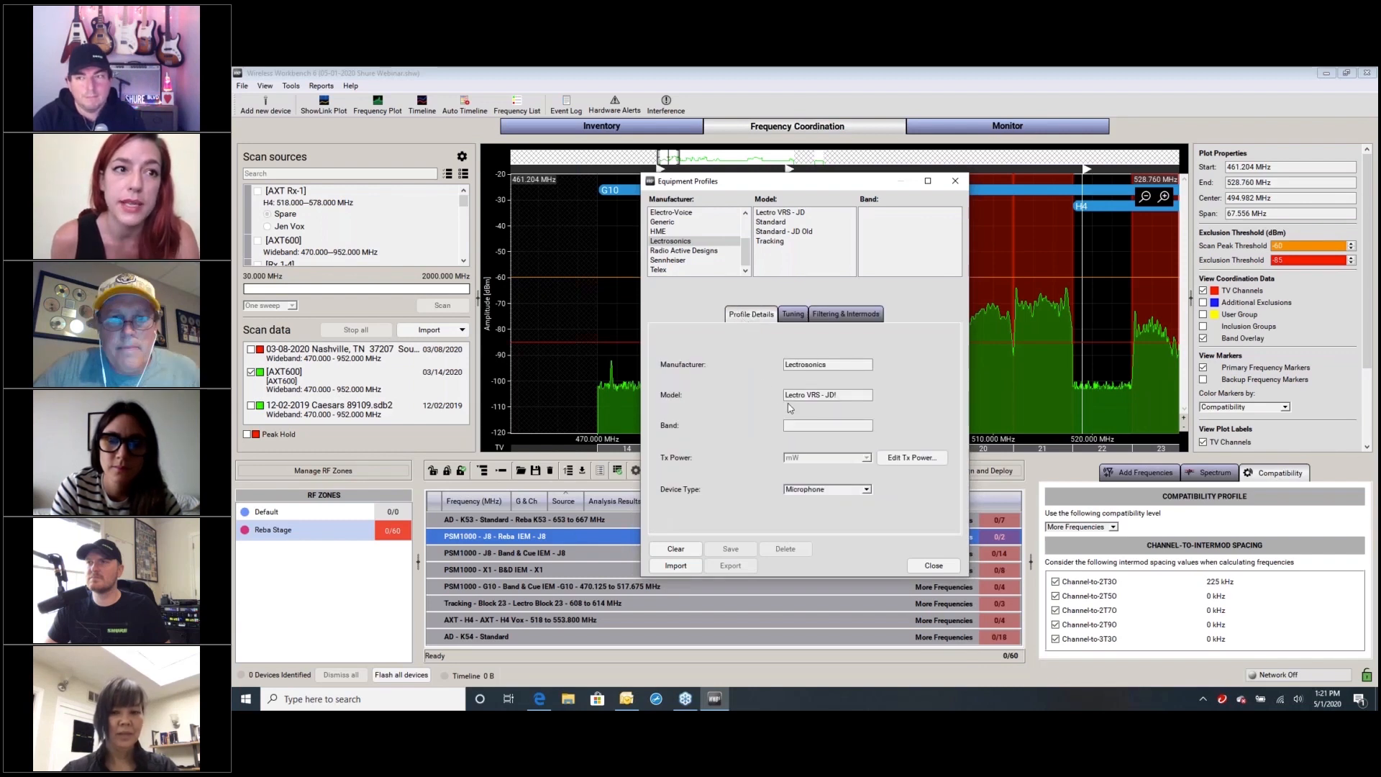
pyautogui.click(867, 491)
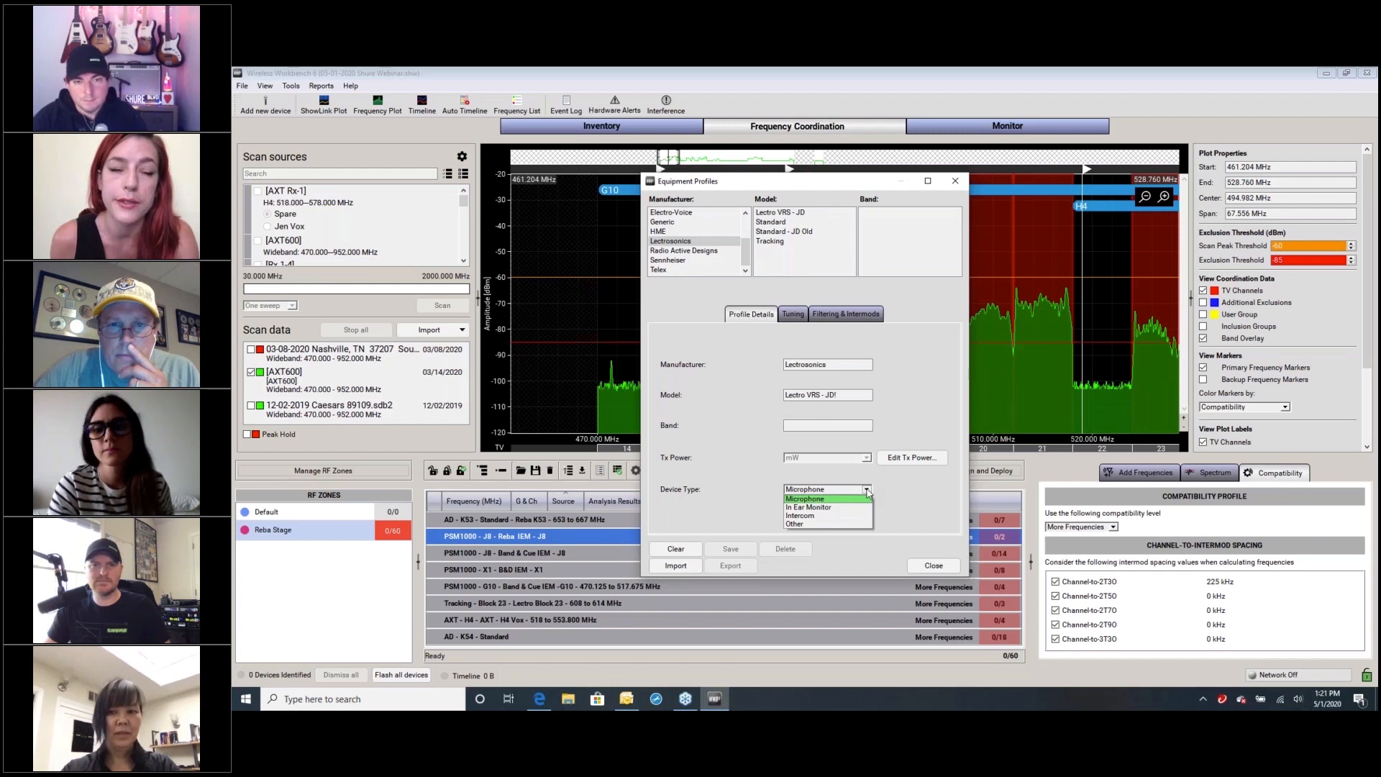
pyautogui.click(867, 491)
pyautogui.click(896, 461)
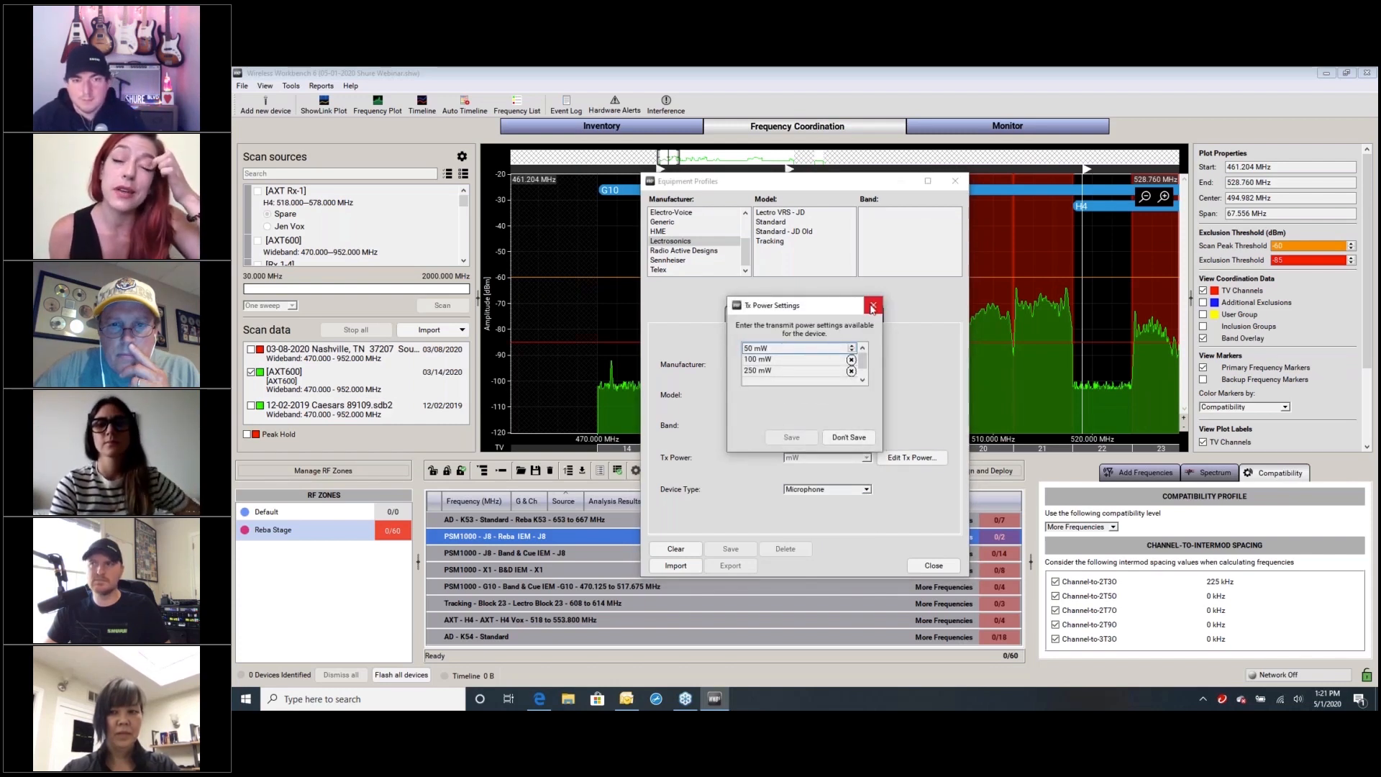
pyautogui.click(849, 437)
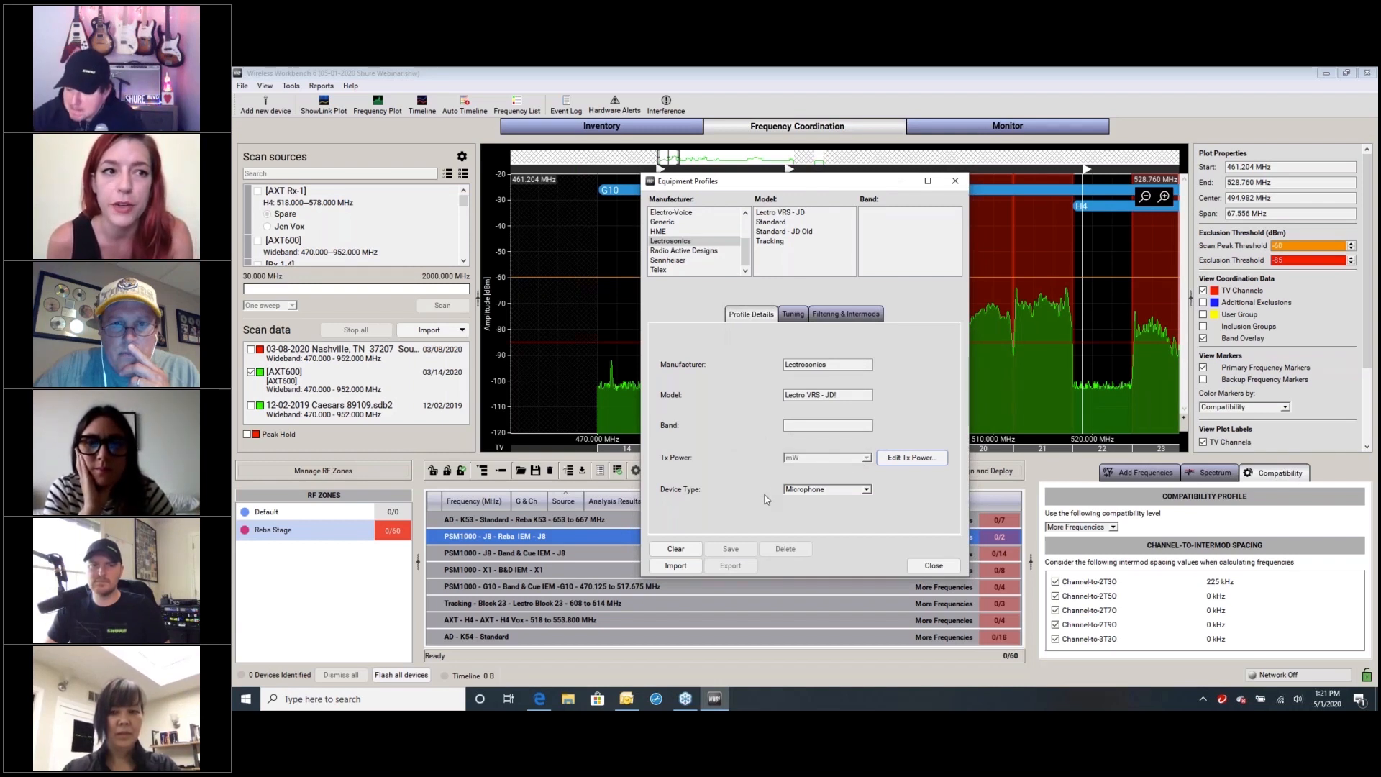
pyautogui.click(801, 318)
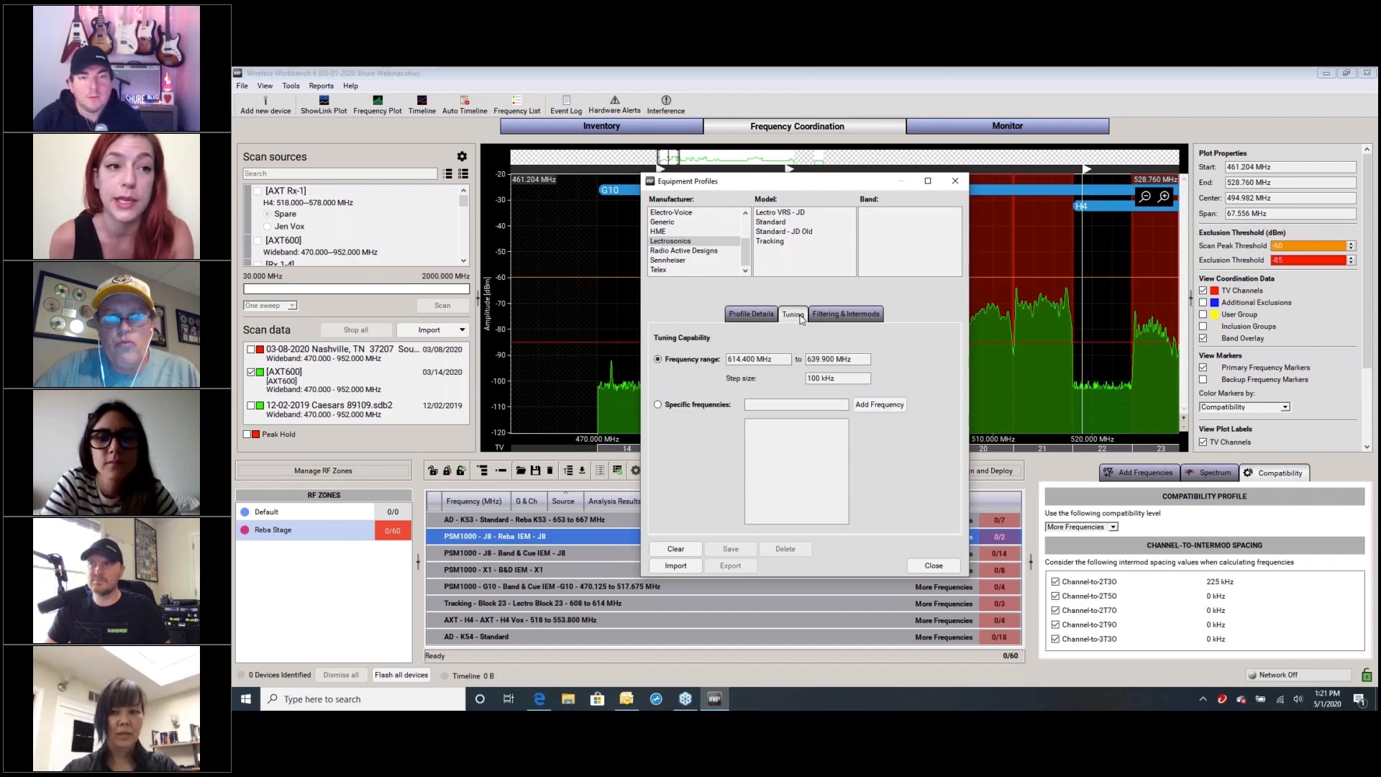
pyautogui.click(837, 320)
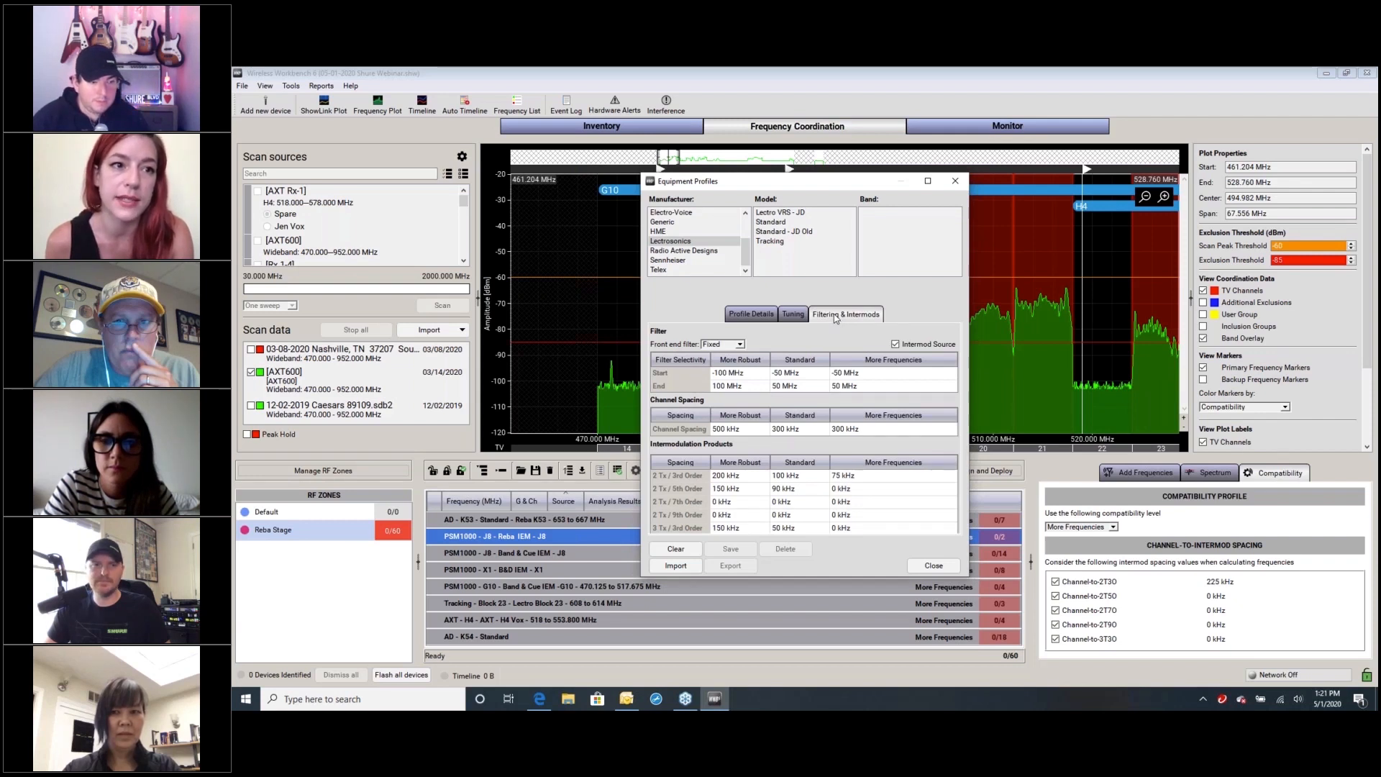
# Load the Lectro VRS - JD Block 24 profile and review its profile details and intermod spacings
pyautogui.click(786, 213)
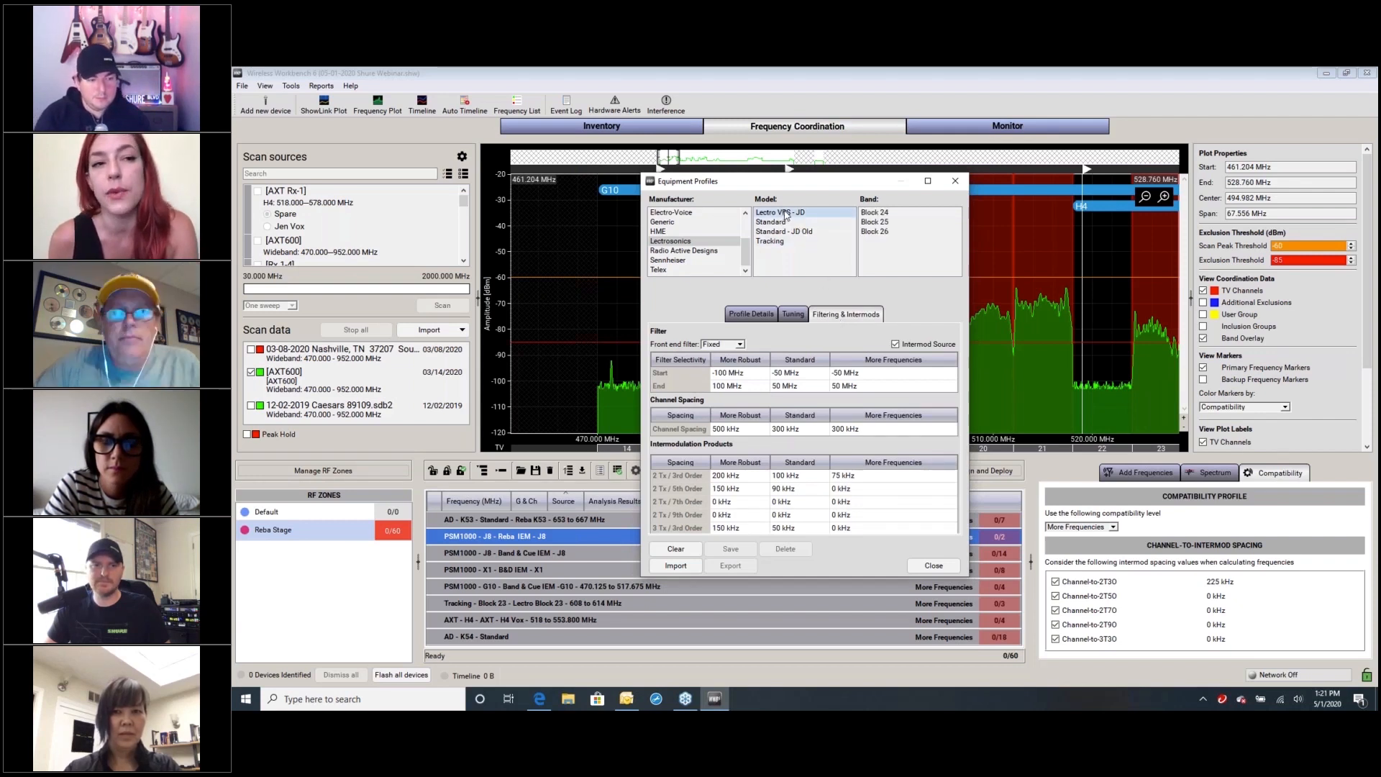
pyautogui.click(886, 214)
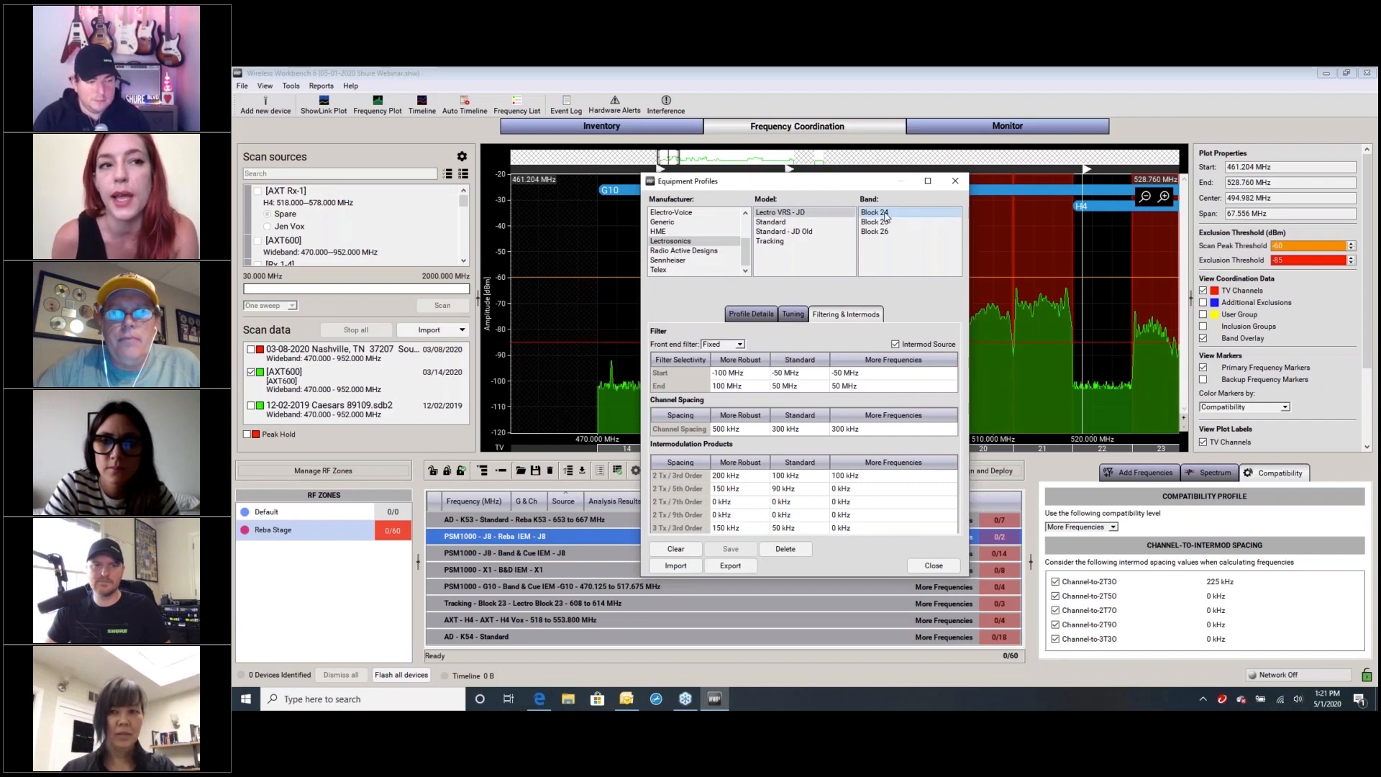
pyautogui.click(750, 315)
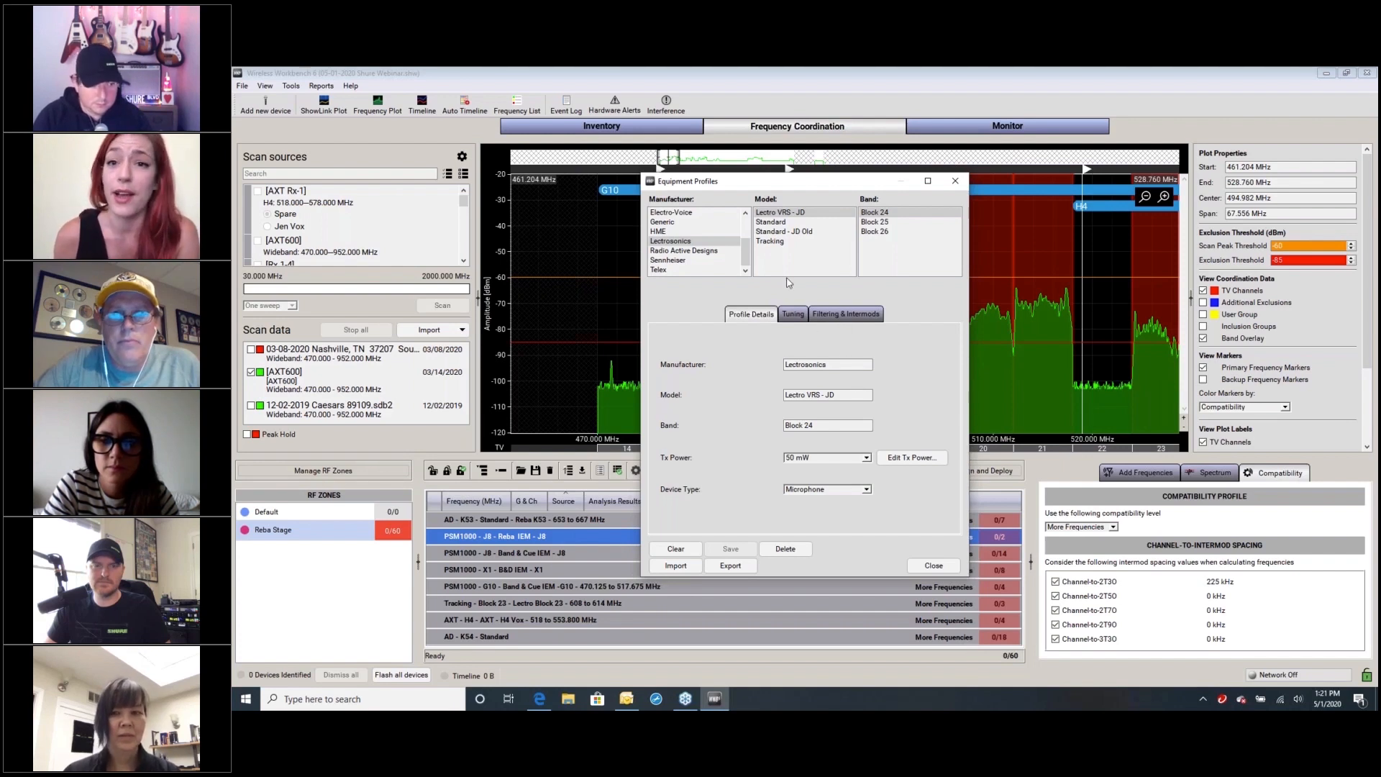
pyautogui.click(842, 319)
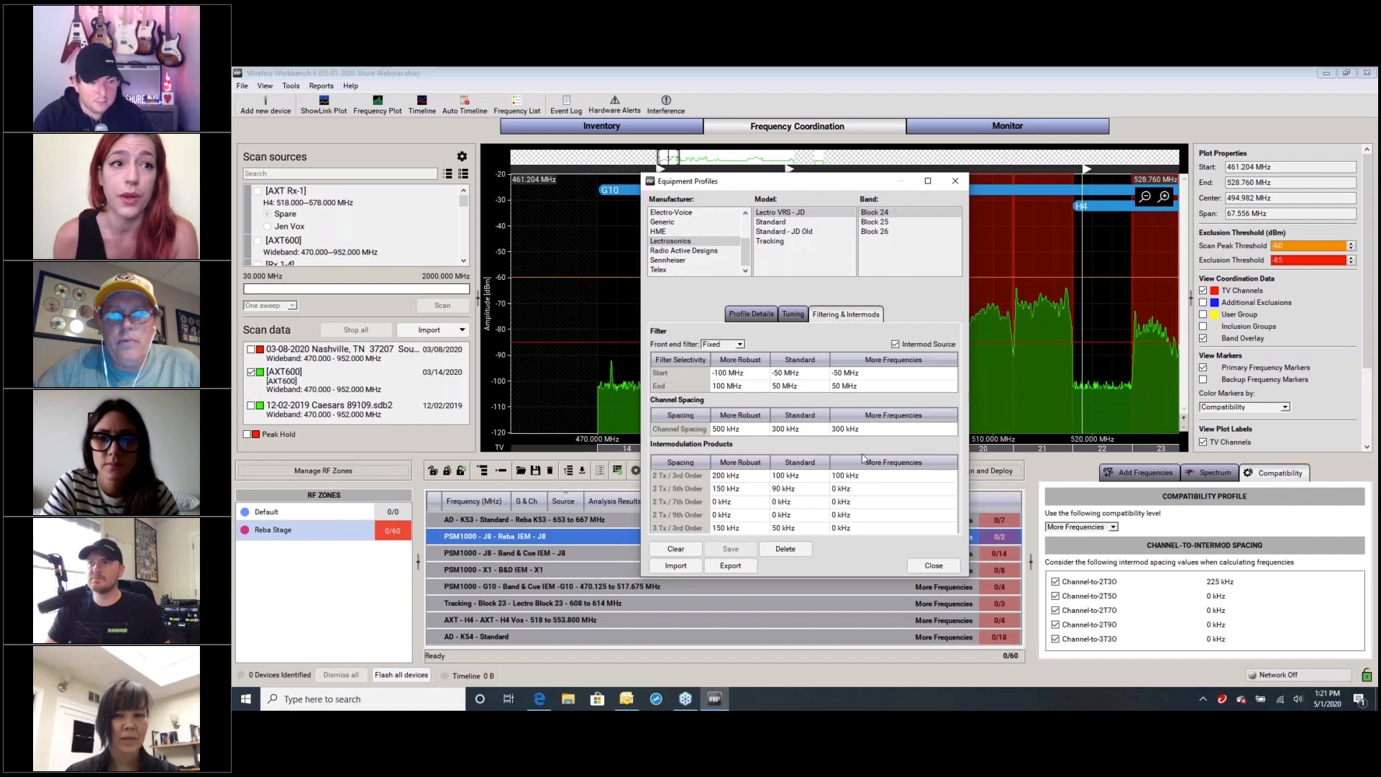
# Set the More Frequencies 2 Tx / 5th Order spacing of the Block 24 profile to 50 kHz
pyautogui.click(849, 493)
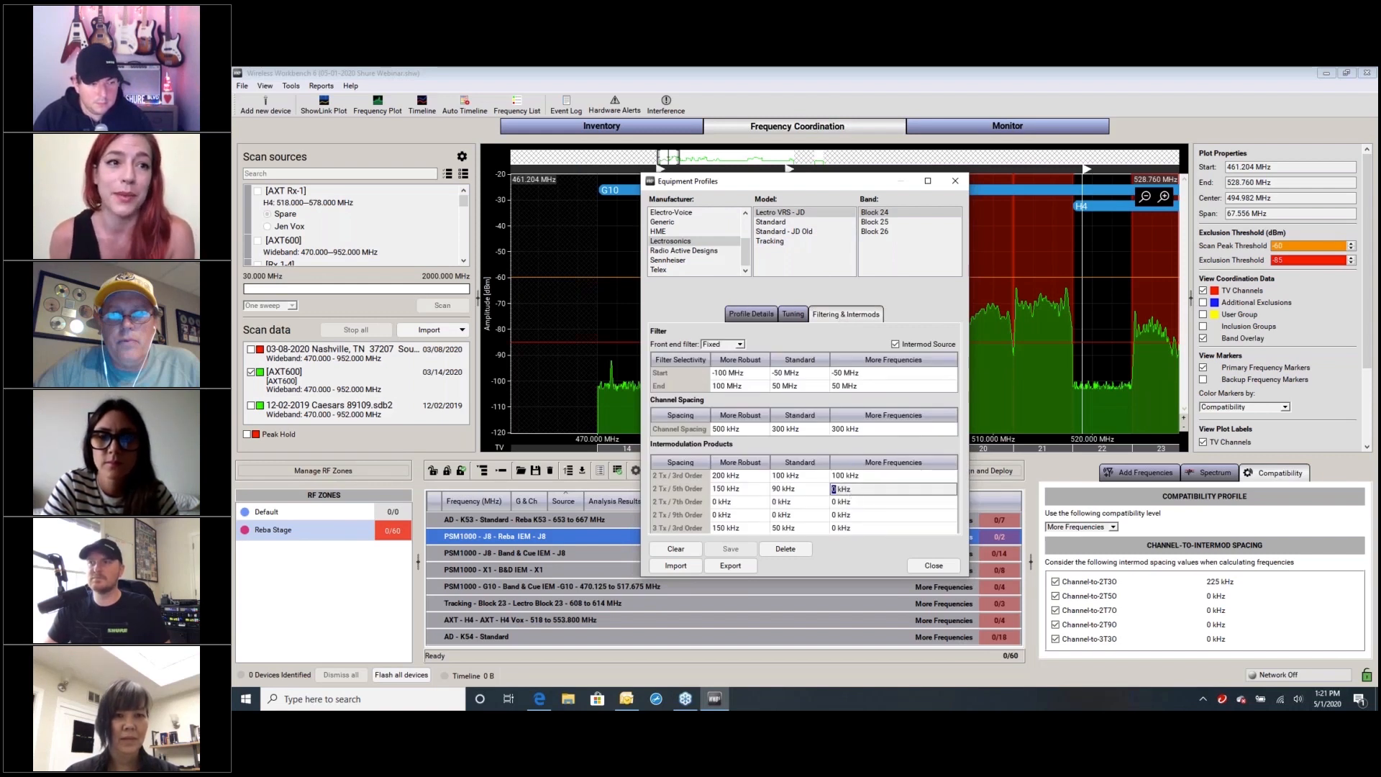
pyautogui.write('50')
pyautogui.press('Return')
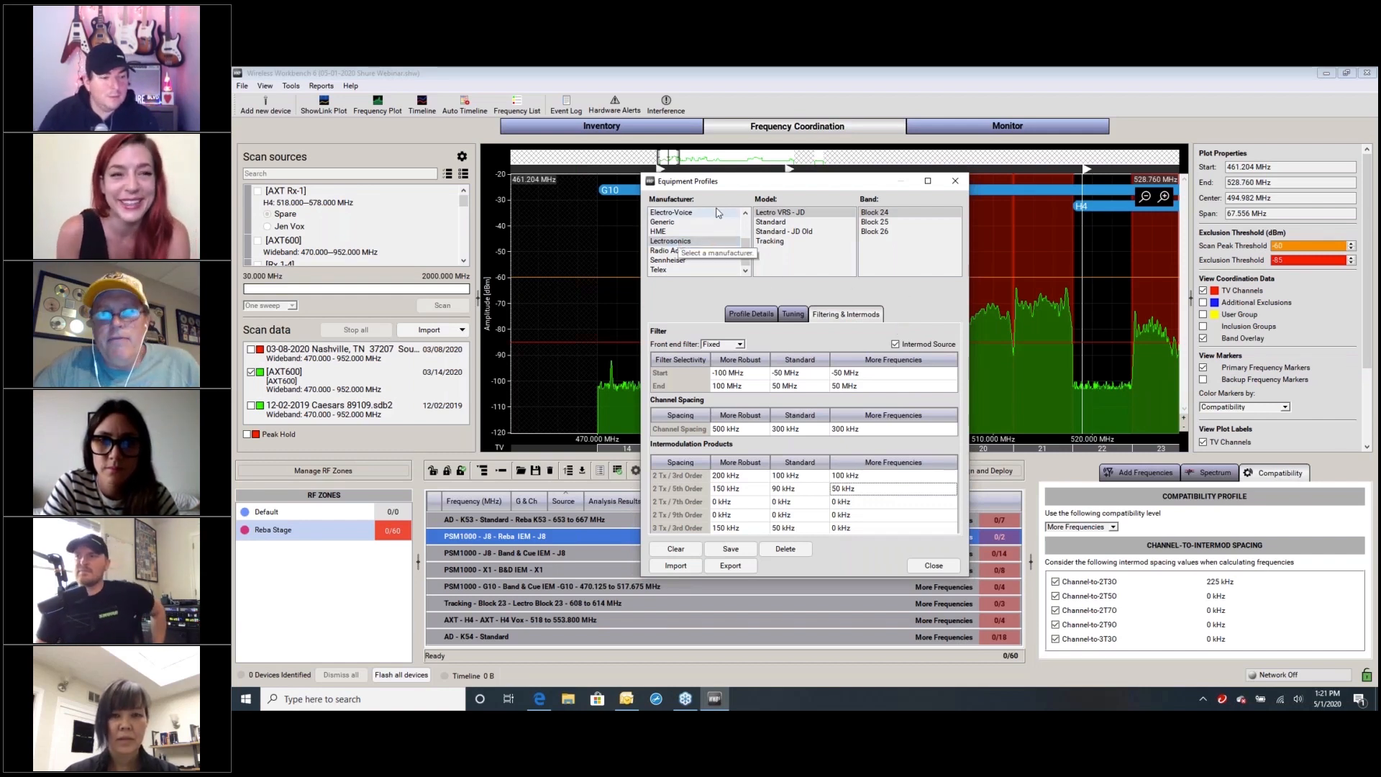
# Go through the profile details, tuning, and filtering and intermod settings of the edited Lectro VRS - JD Block 24 profile
pyautogui.click(779, 214)
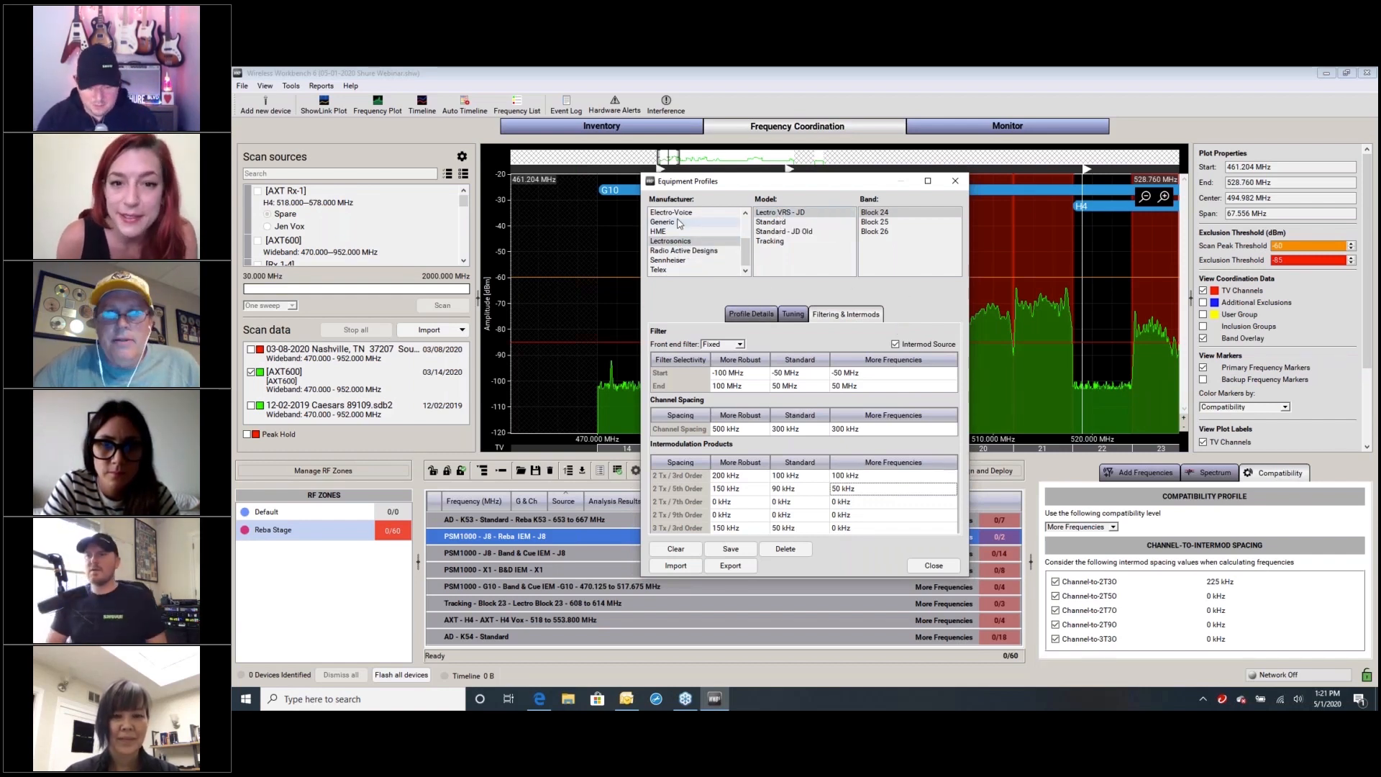
pyautogui.click(674, 245)
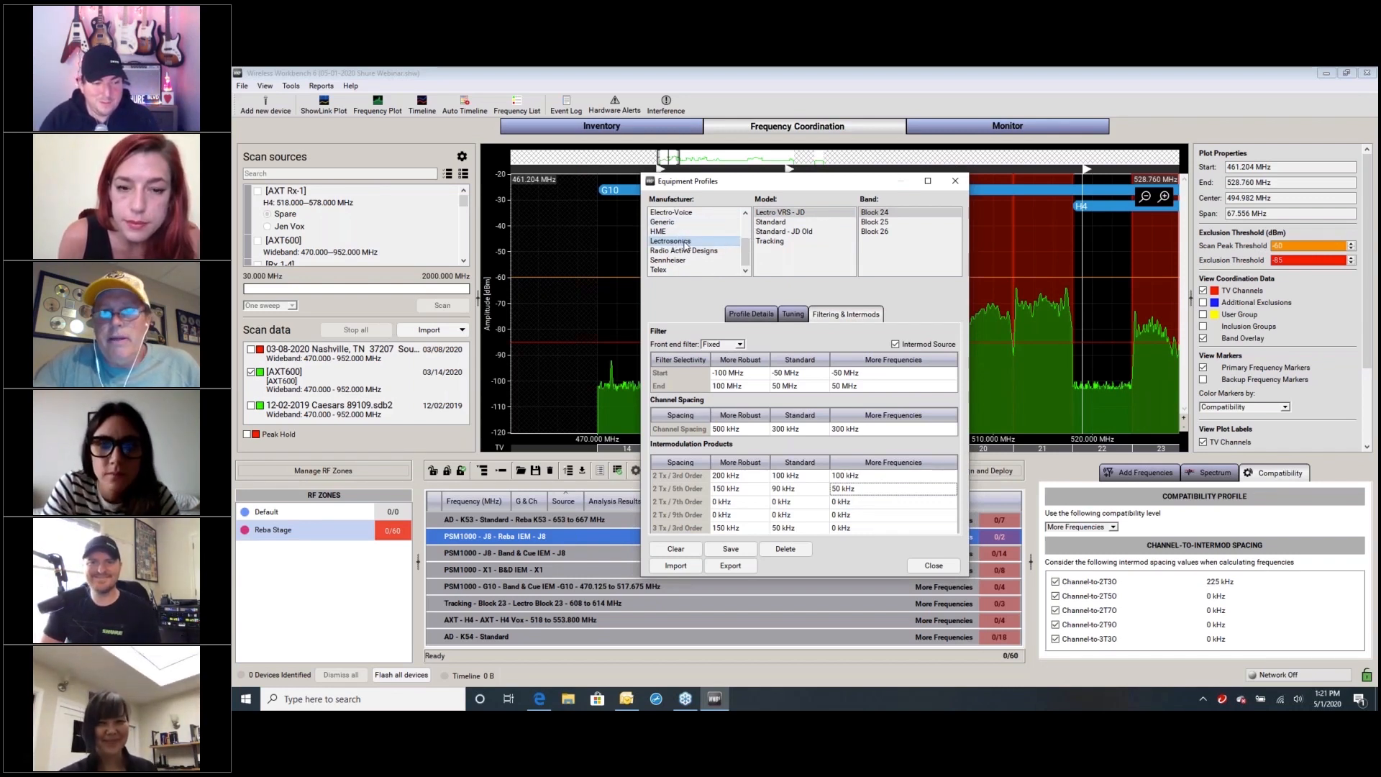
pyautogui.click(782, 215)
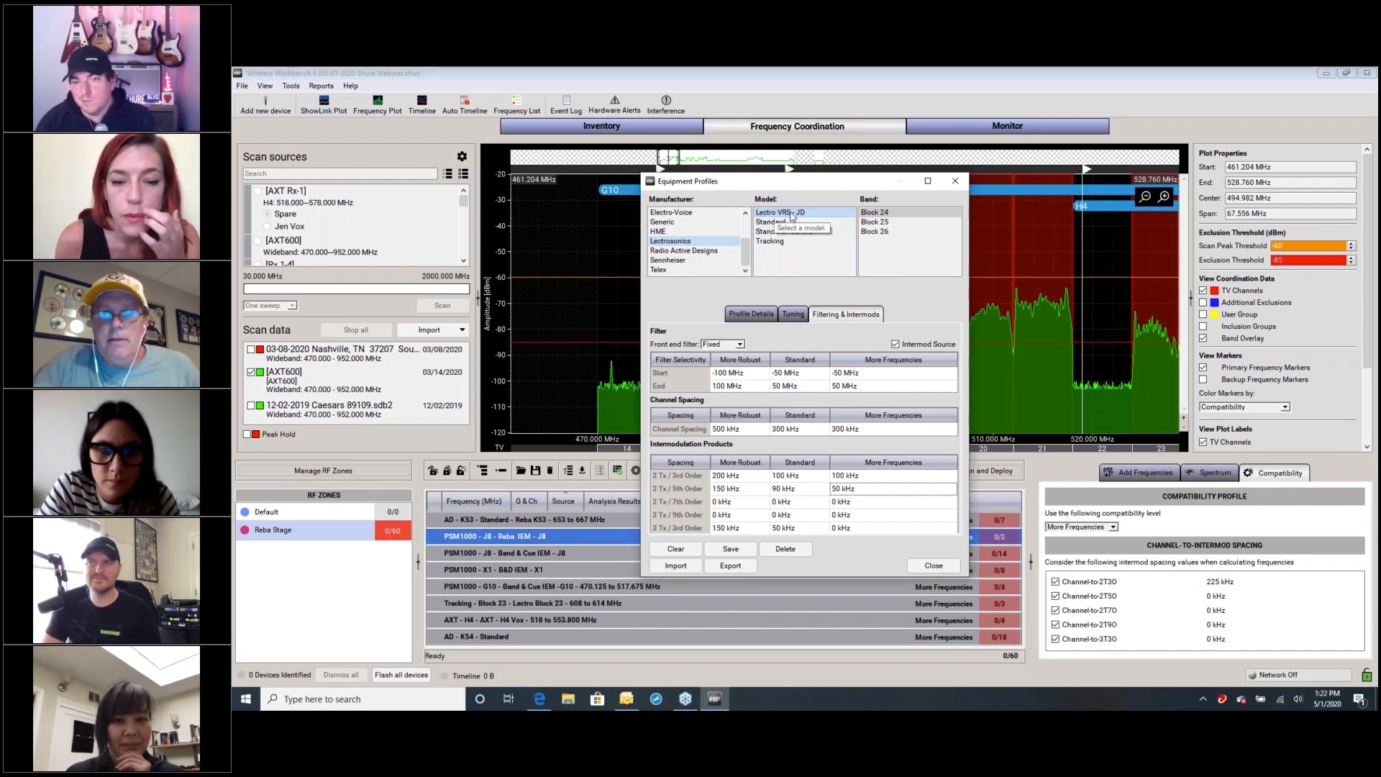
pyautogui.click(751, 313)
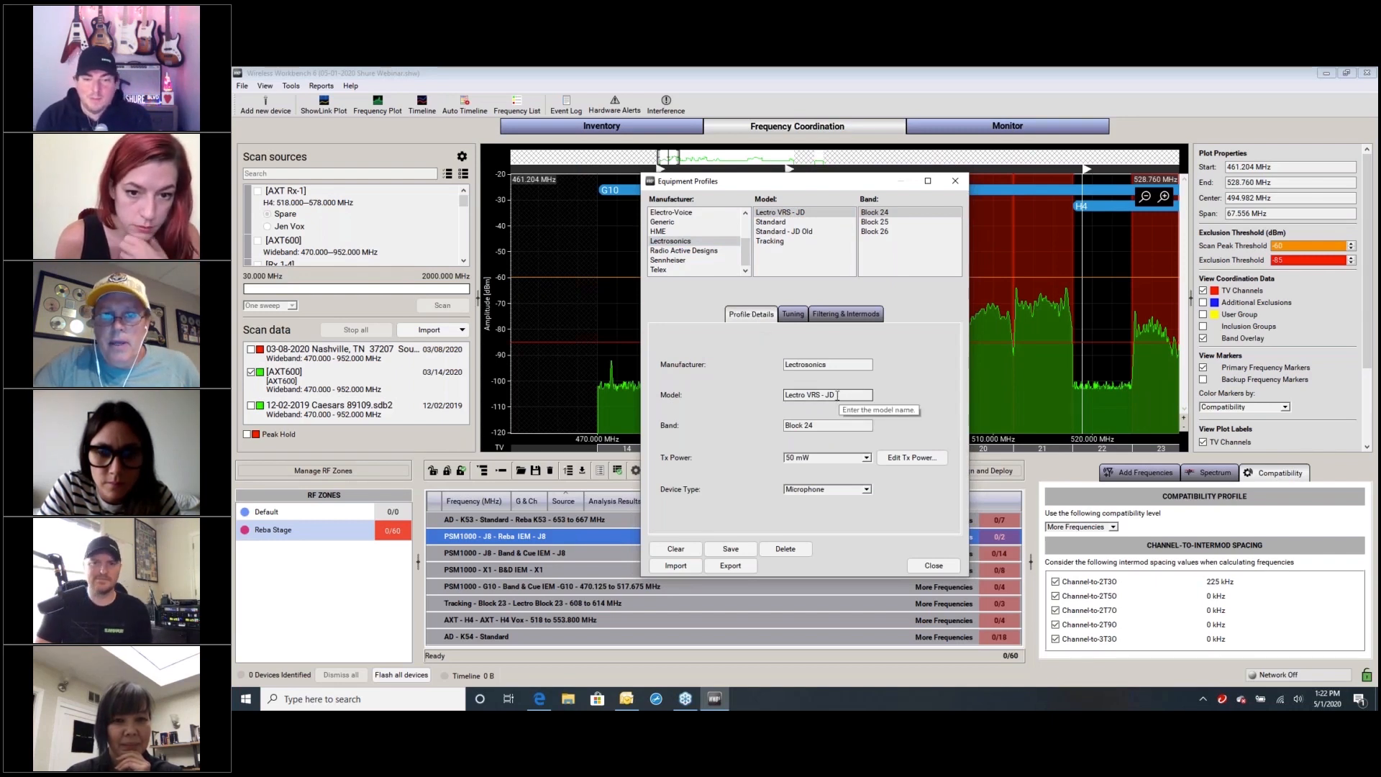
pyautogui.click(793, 314)
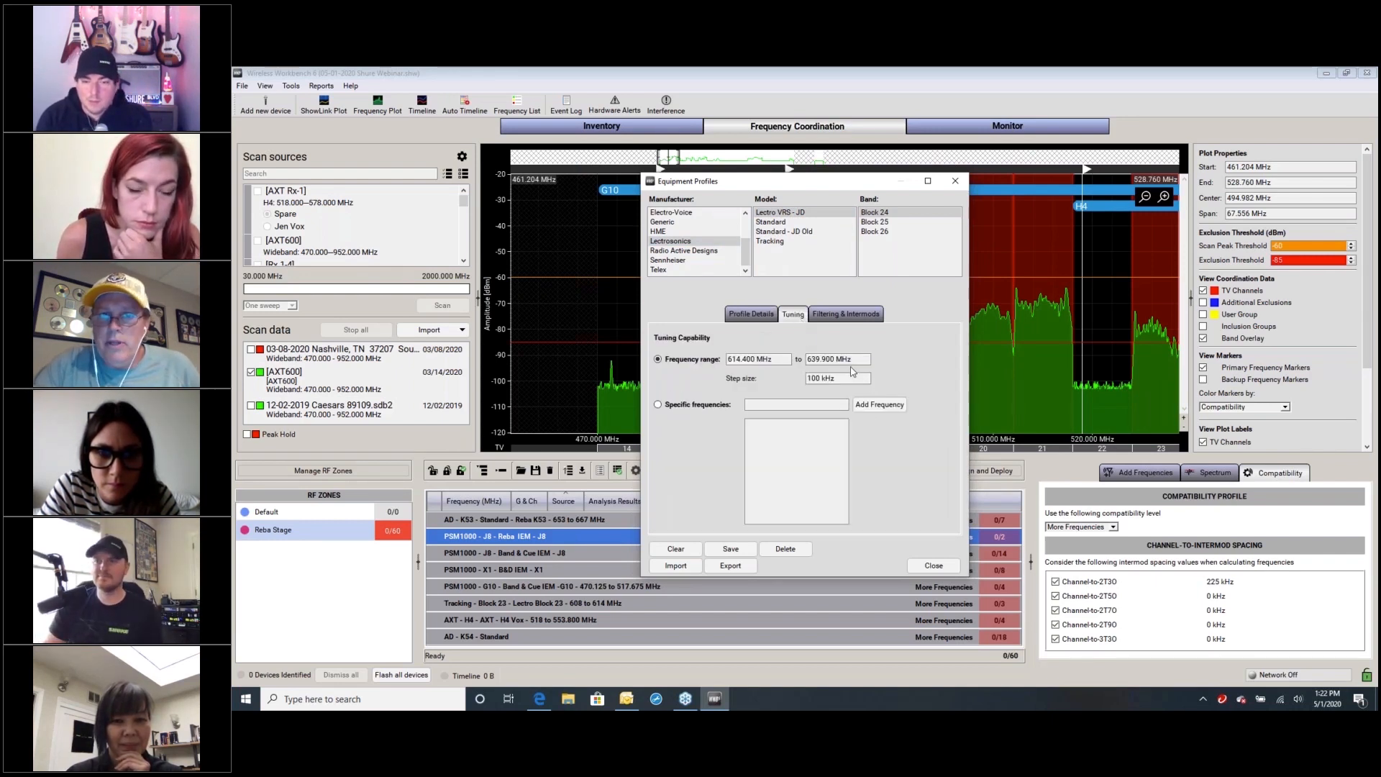
pyautogui.click(838, 319)
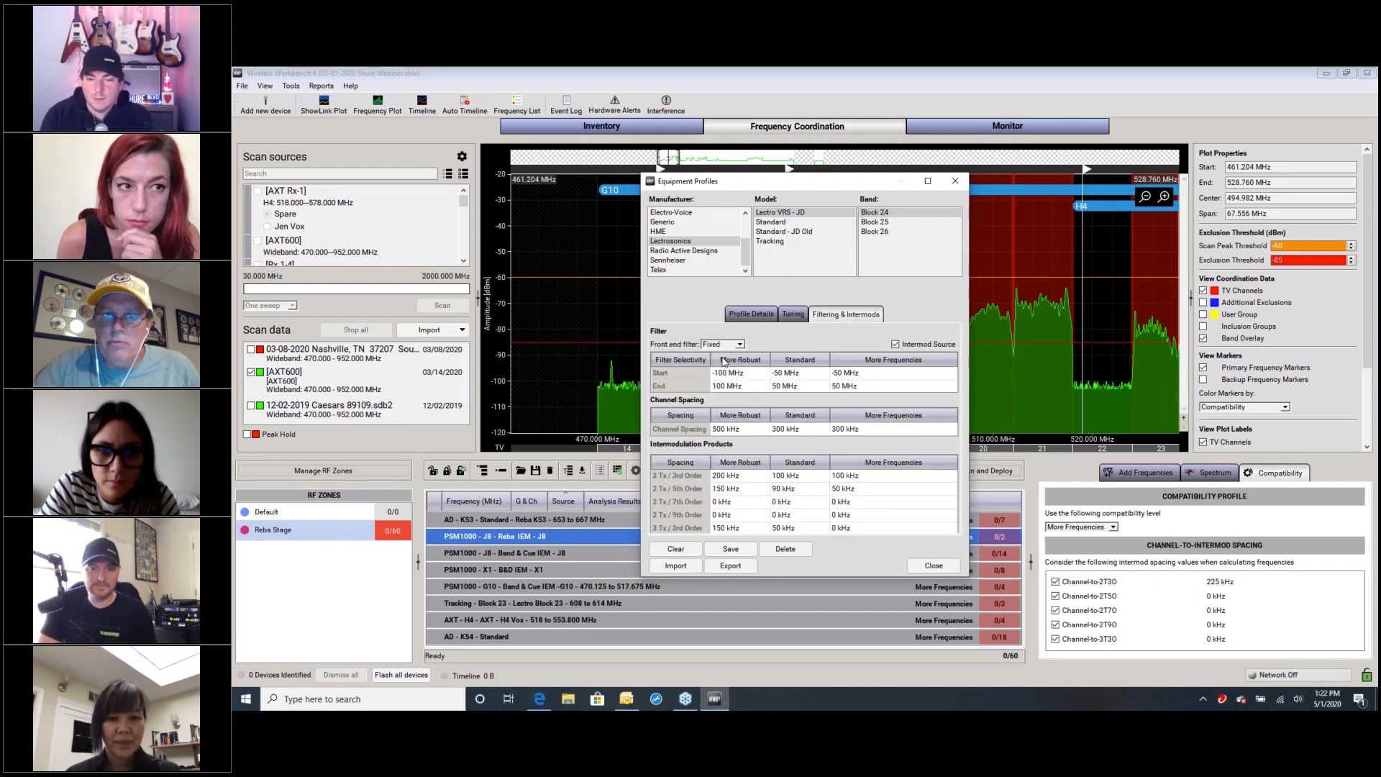
# Set the More Frequencies 2 Tx / 5th Order spacing of the Block 24 profile to 75 kHz
pyautogui.click(836, 491)
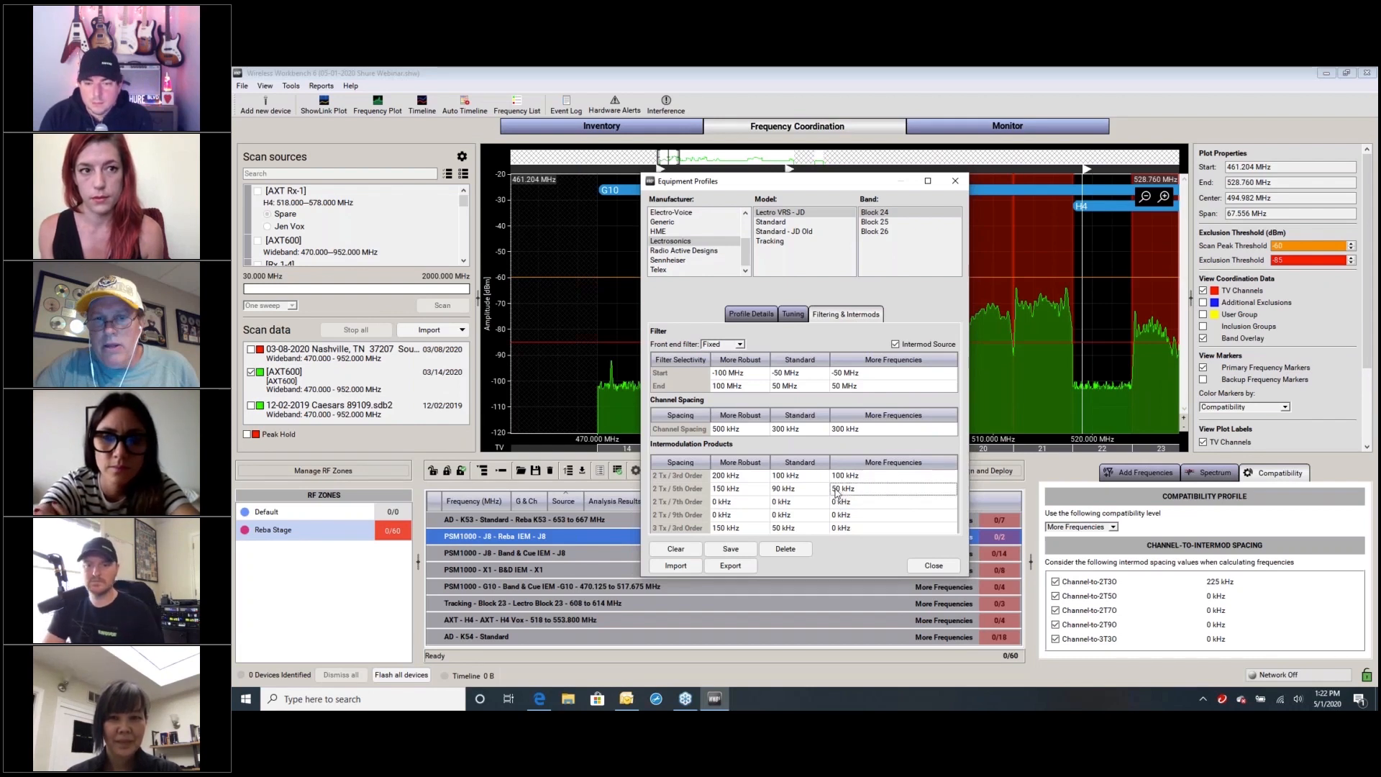
pyautogui.doubleClick(838, 490)
pyautogui.write('75')
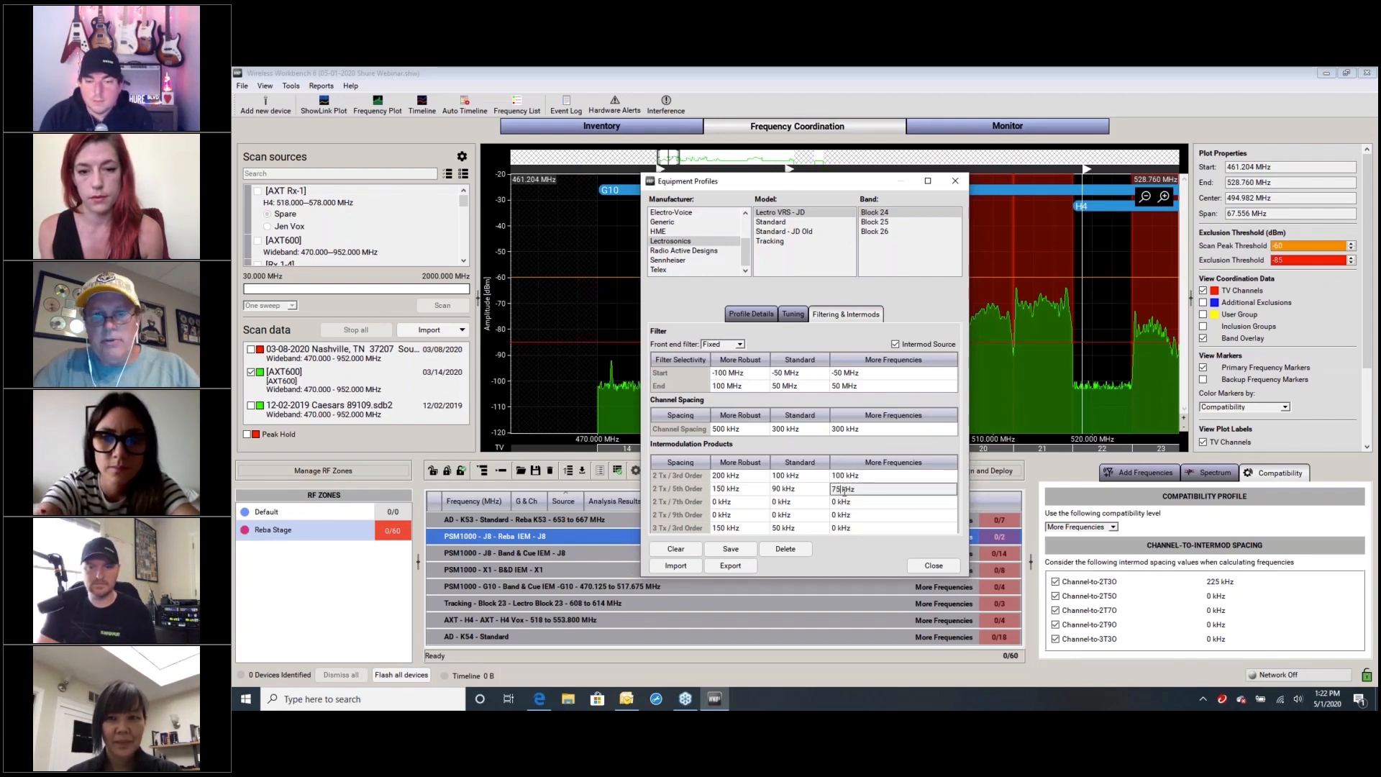
pyautogui.press('Return')
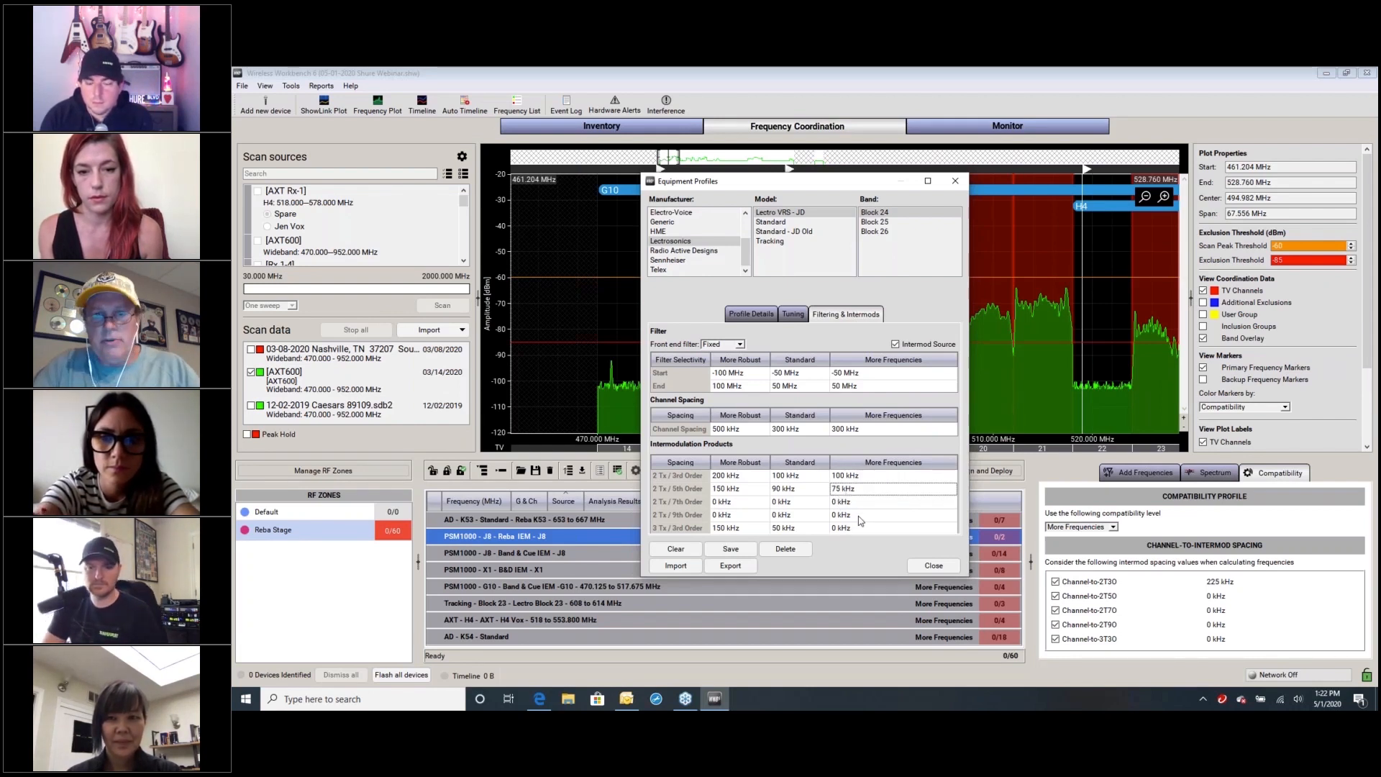
# Try to save the edited Block 24 profile, and close the equipment profiles without saving the changes
pyautogui.click(730, 549)
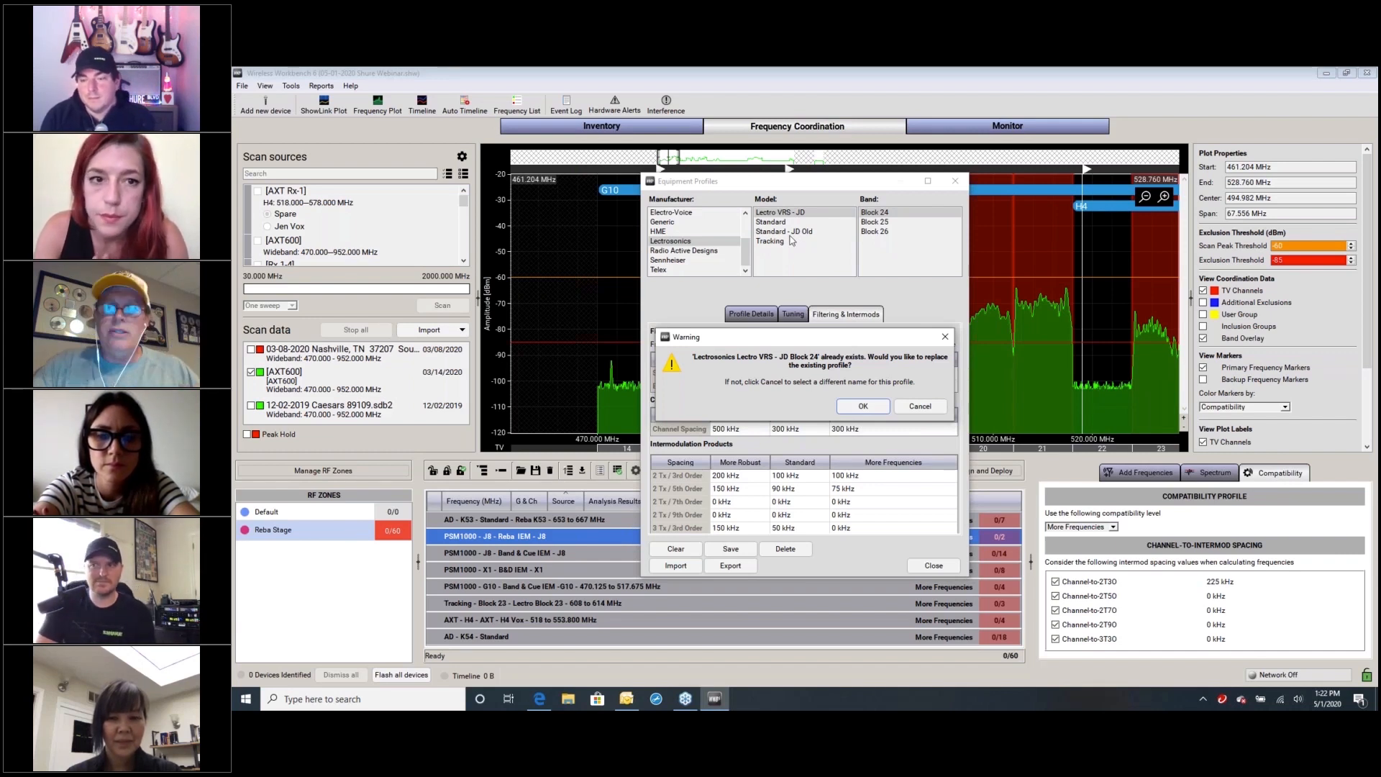
pyautogui.click(954, 566)
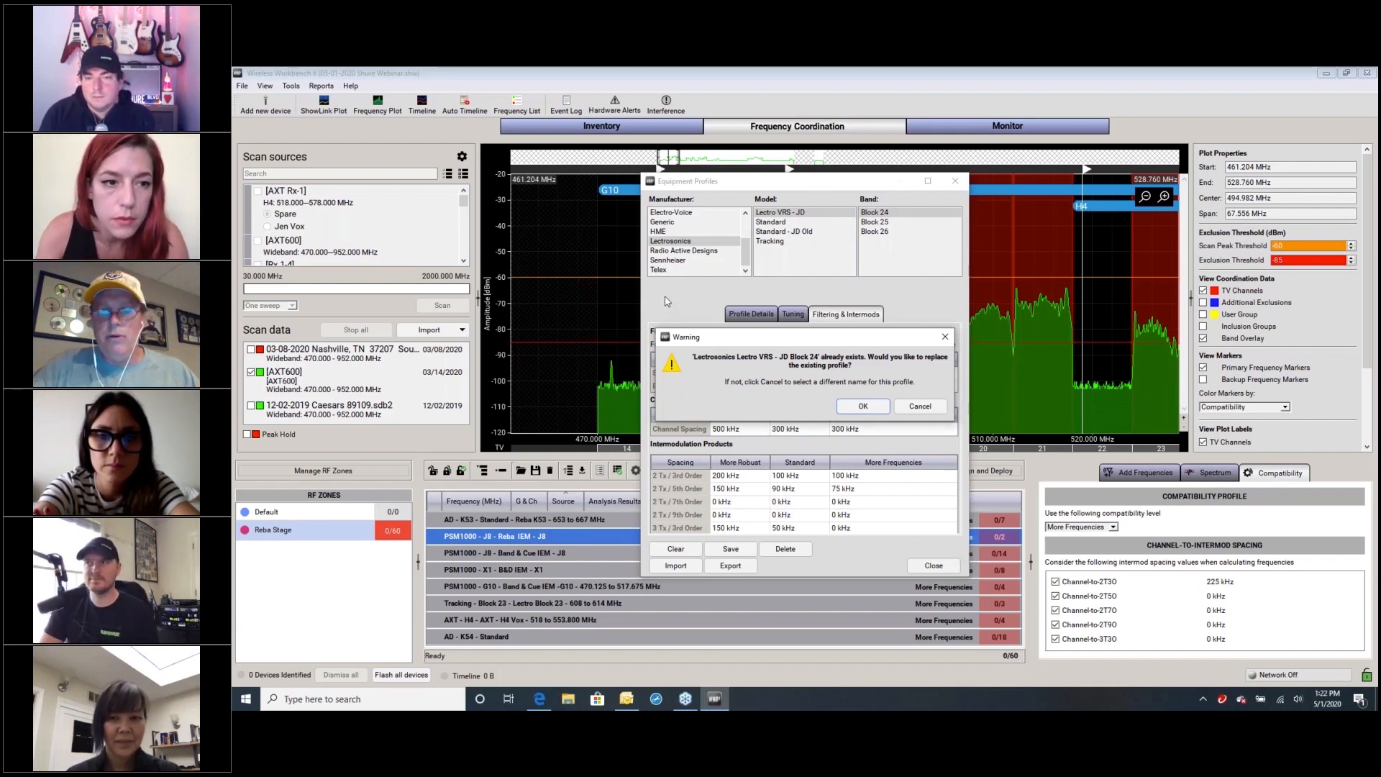
pyautogui.click(666, 300)
pyautogui.click(863, 407)
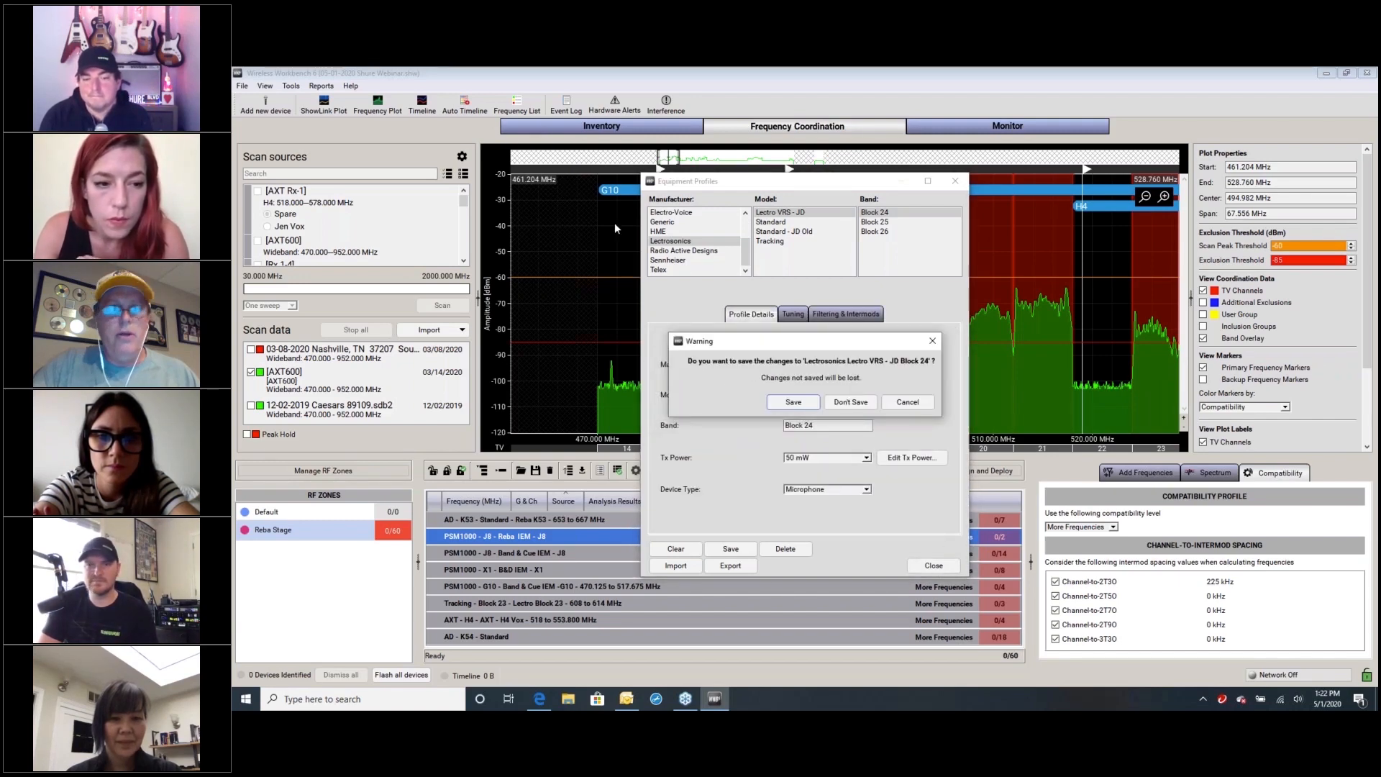
pyautogui.click(851, 402)
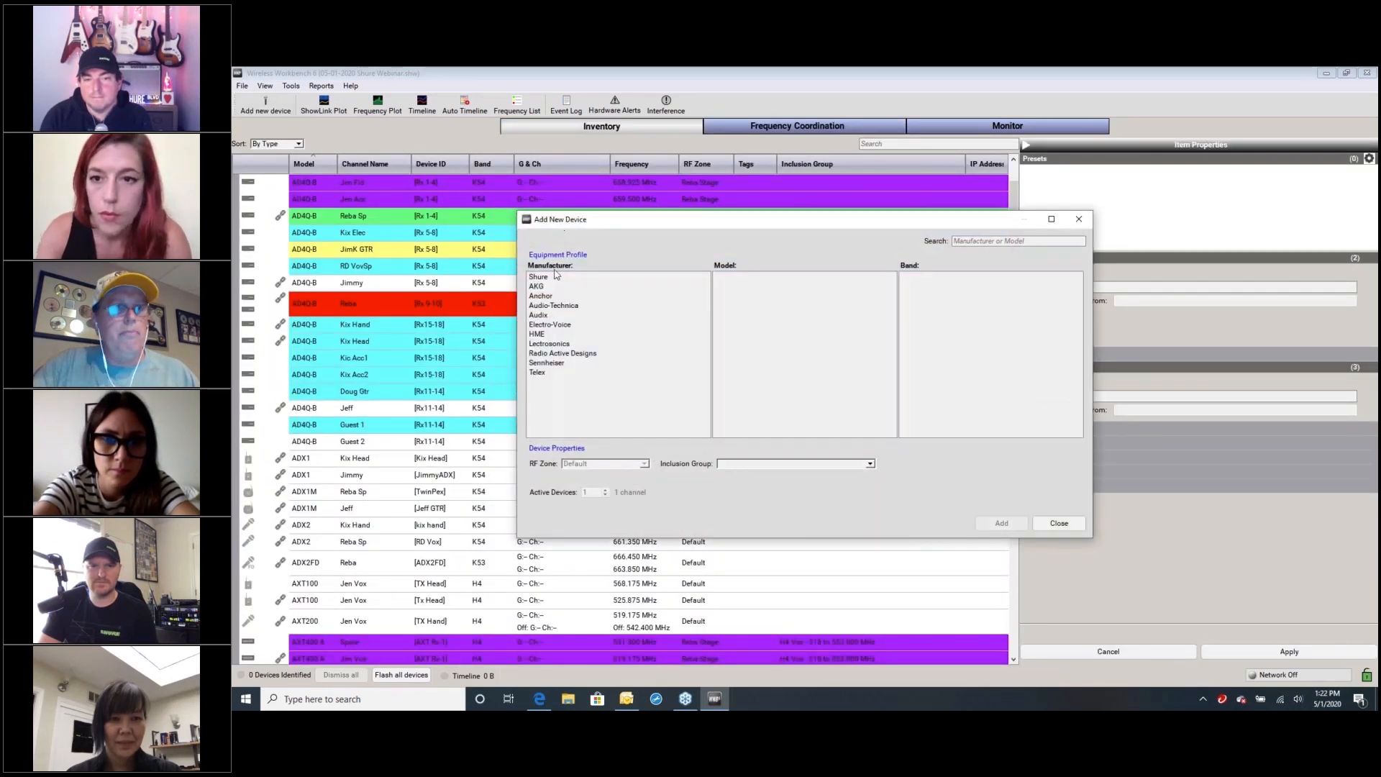
# Add one Lectrosonics Lectro VRS - JD device in Block 24 to the inventory and find it in the device list
pyautogui.click(572, 344)
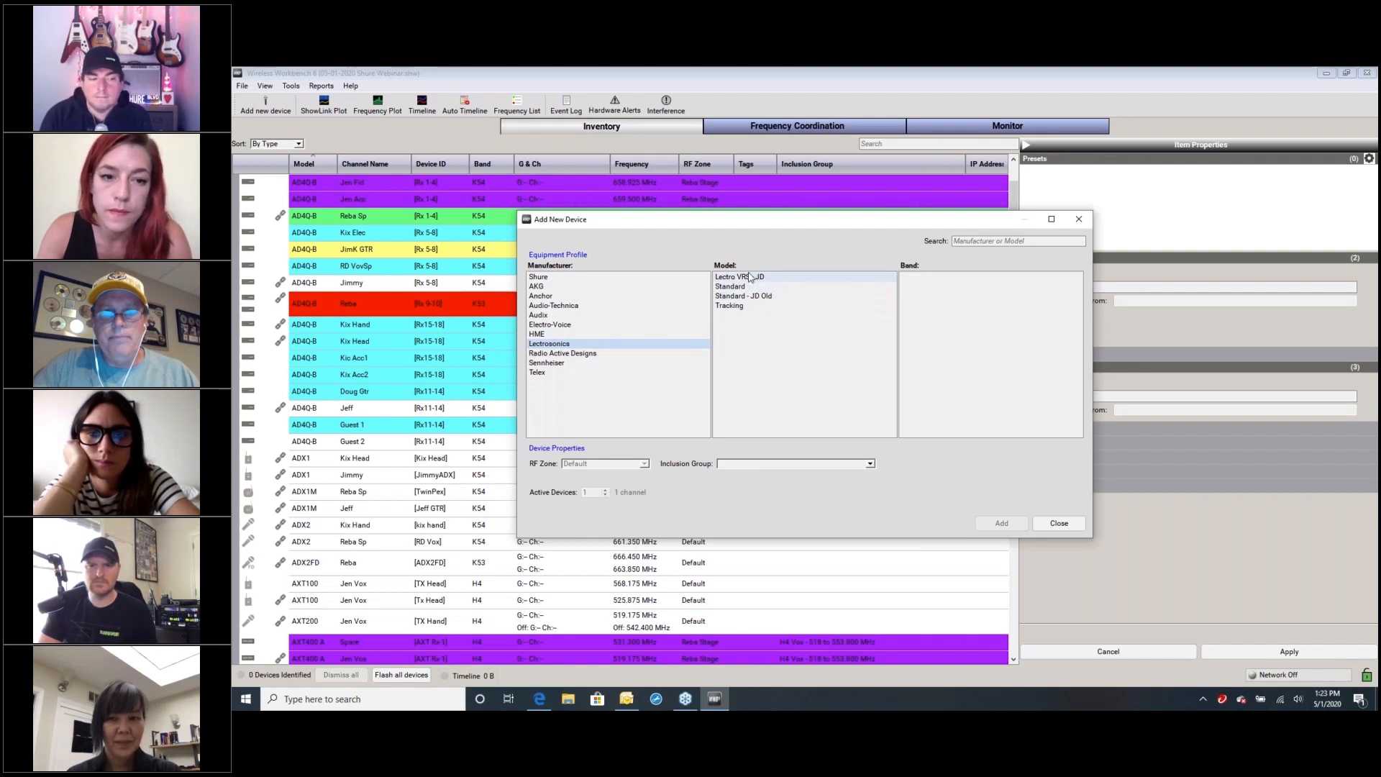
pyautogui.click(749, 278)
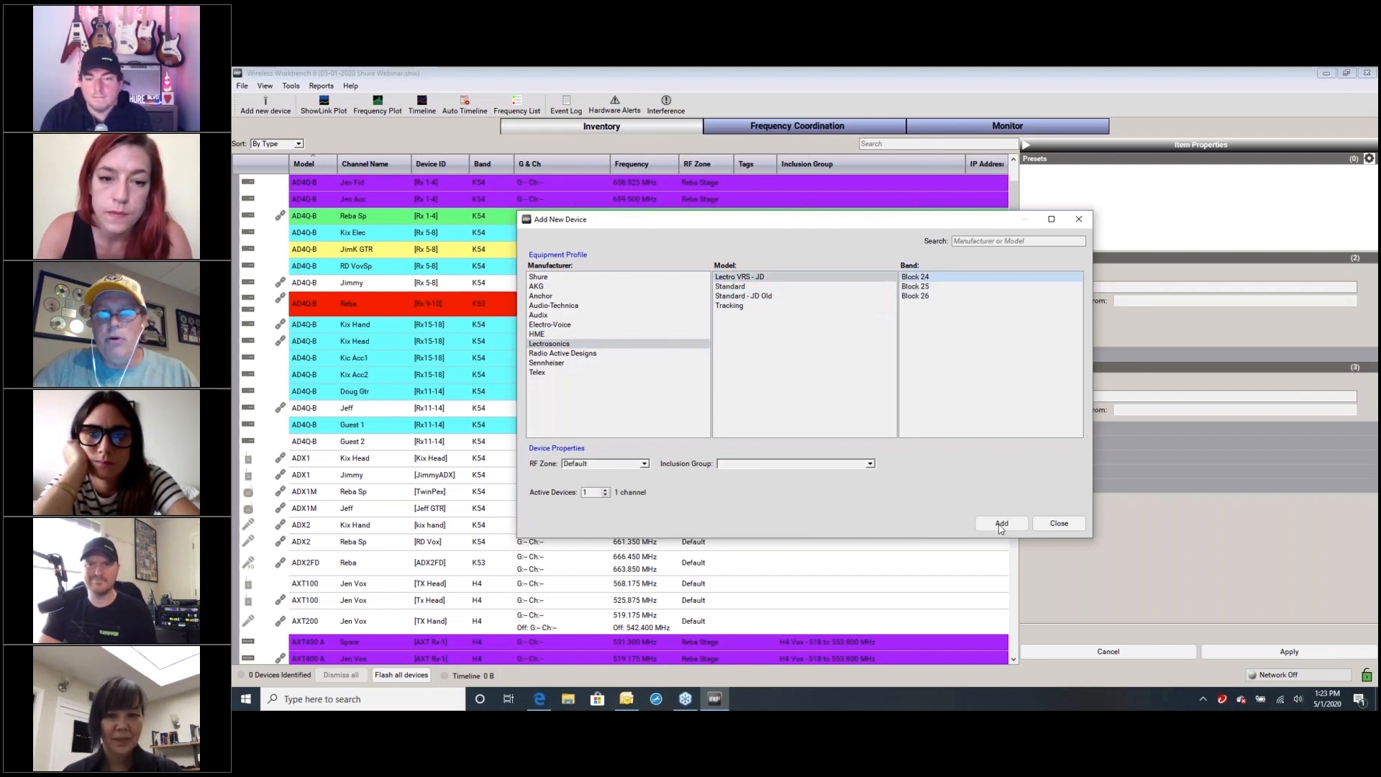
pyautogui.click(915, 277)
pyautogui.click(989, 524)
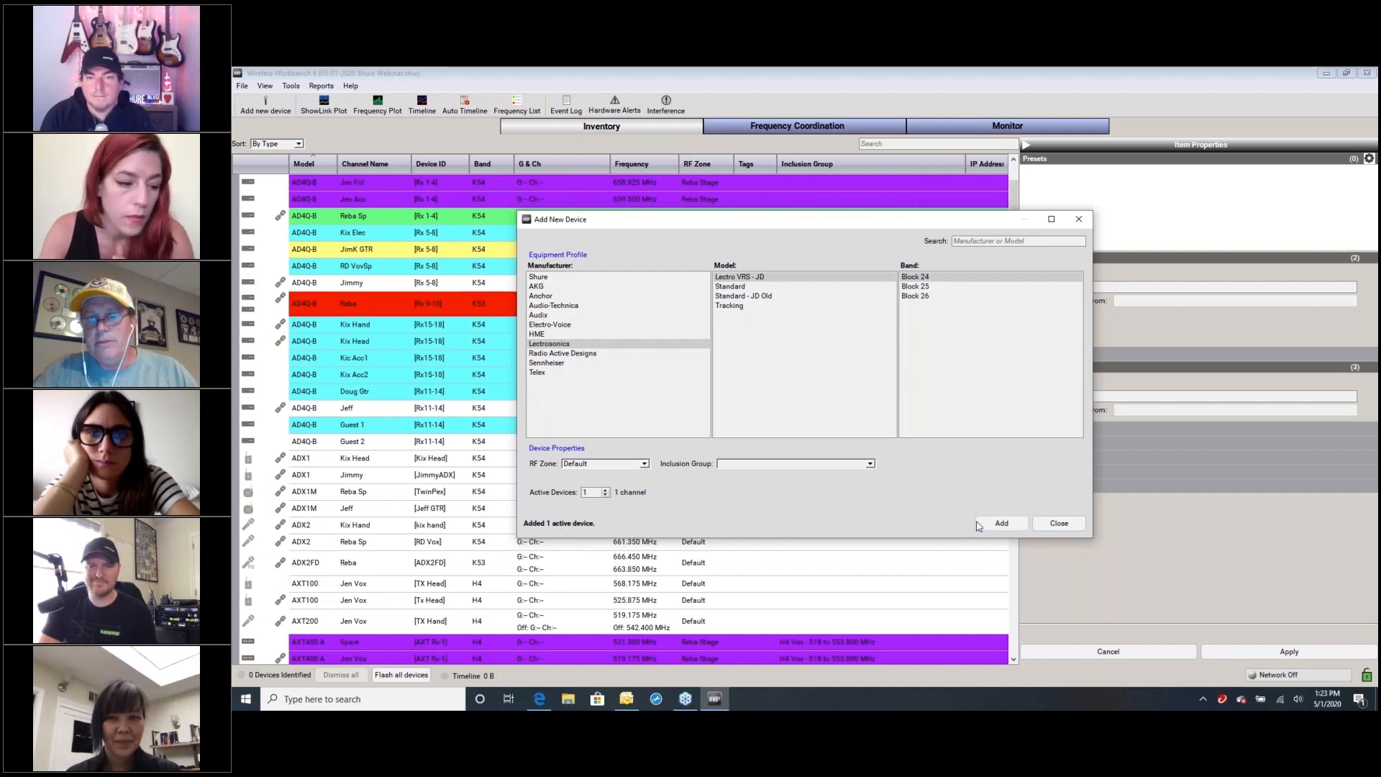
pyautogui.click(1058, 523)
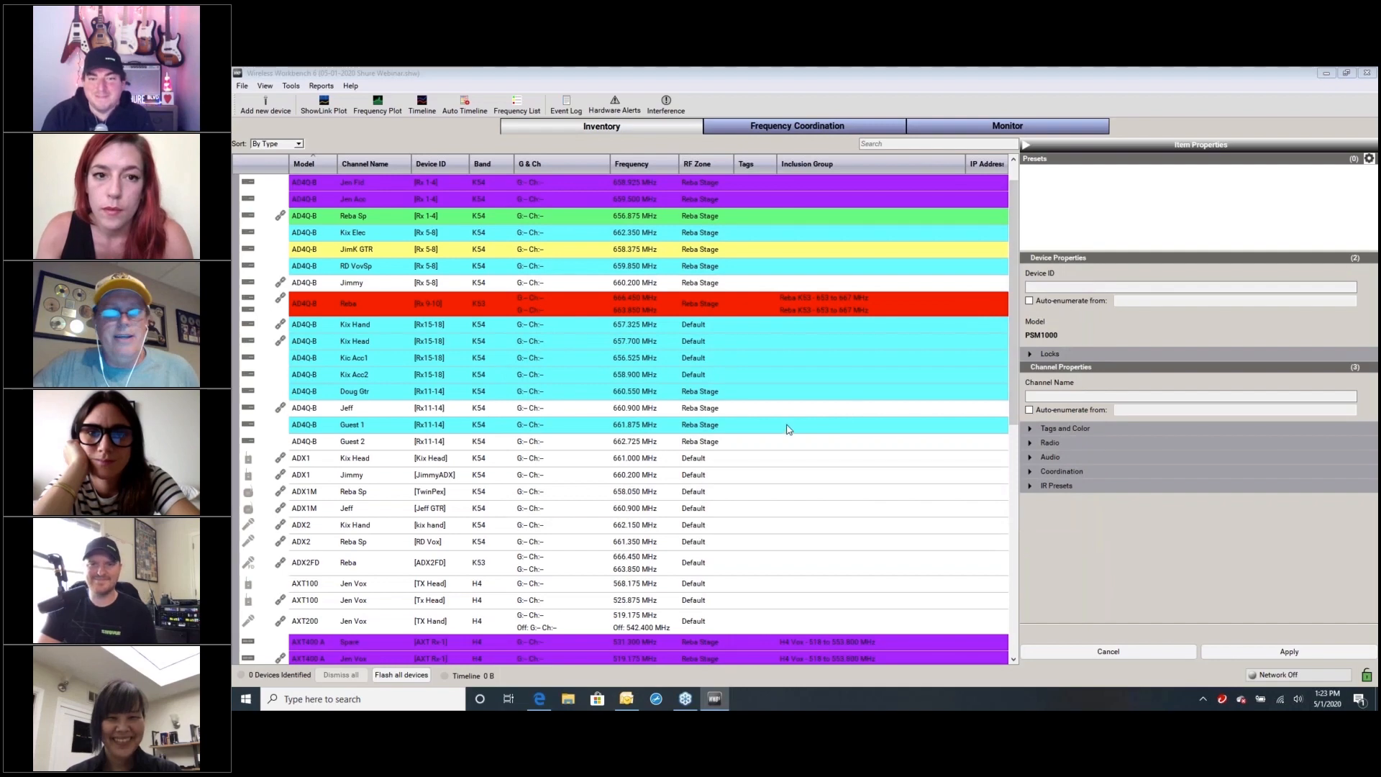
pyautogui.scroll(-5, 788, 429)
pyautogui.scroll(5, 791, 424)
pyautogui.scroll(-2, 797, 413)
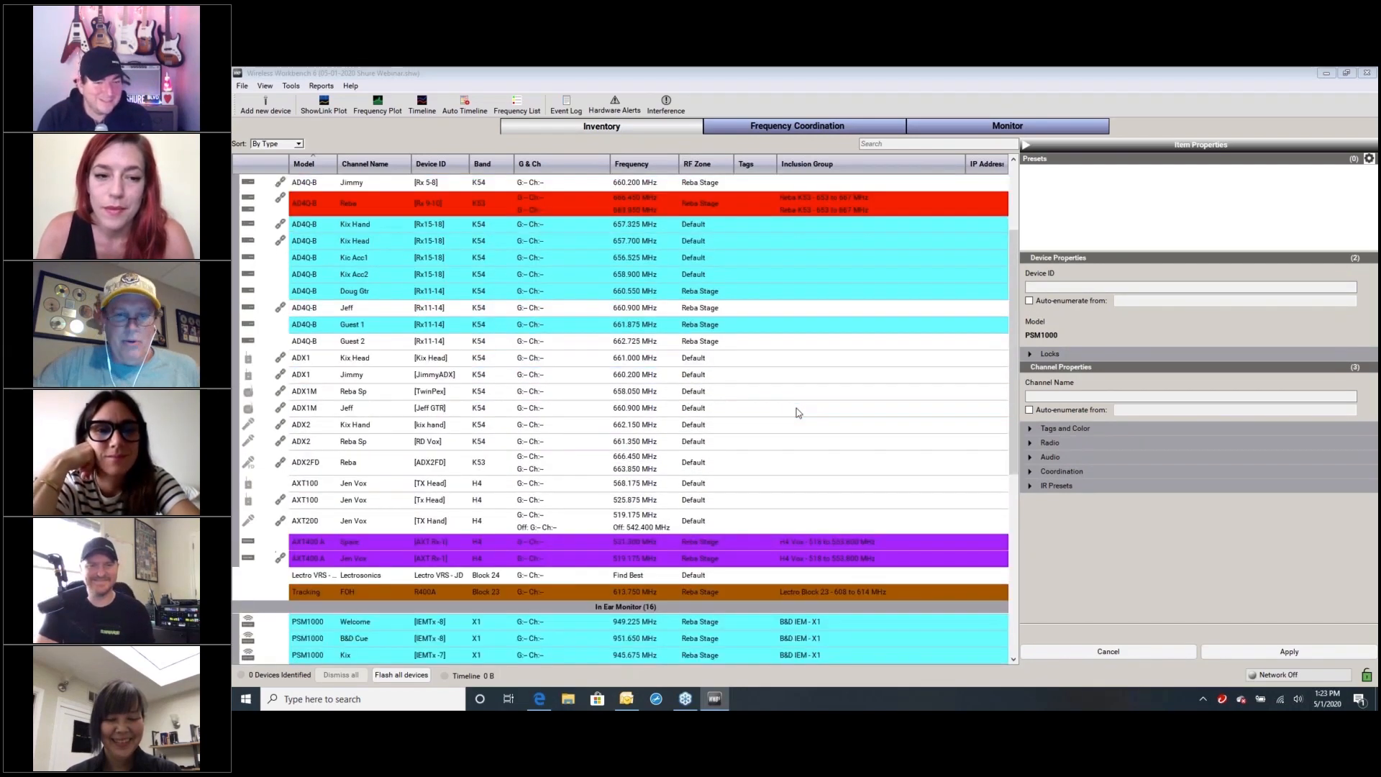
# Open the equipment profiles and look through the bands available for the Shure PSM1000 model
pyautogui.scroll(-1, 797, 411)
pyautogui.scroll(4, 797, 408)
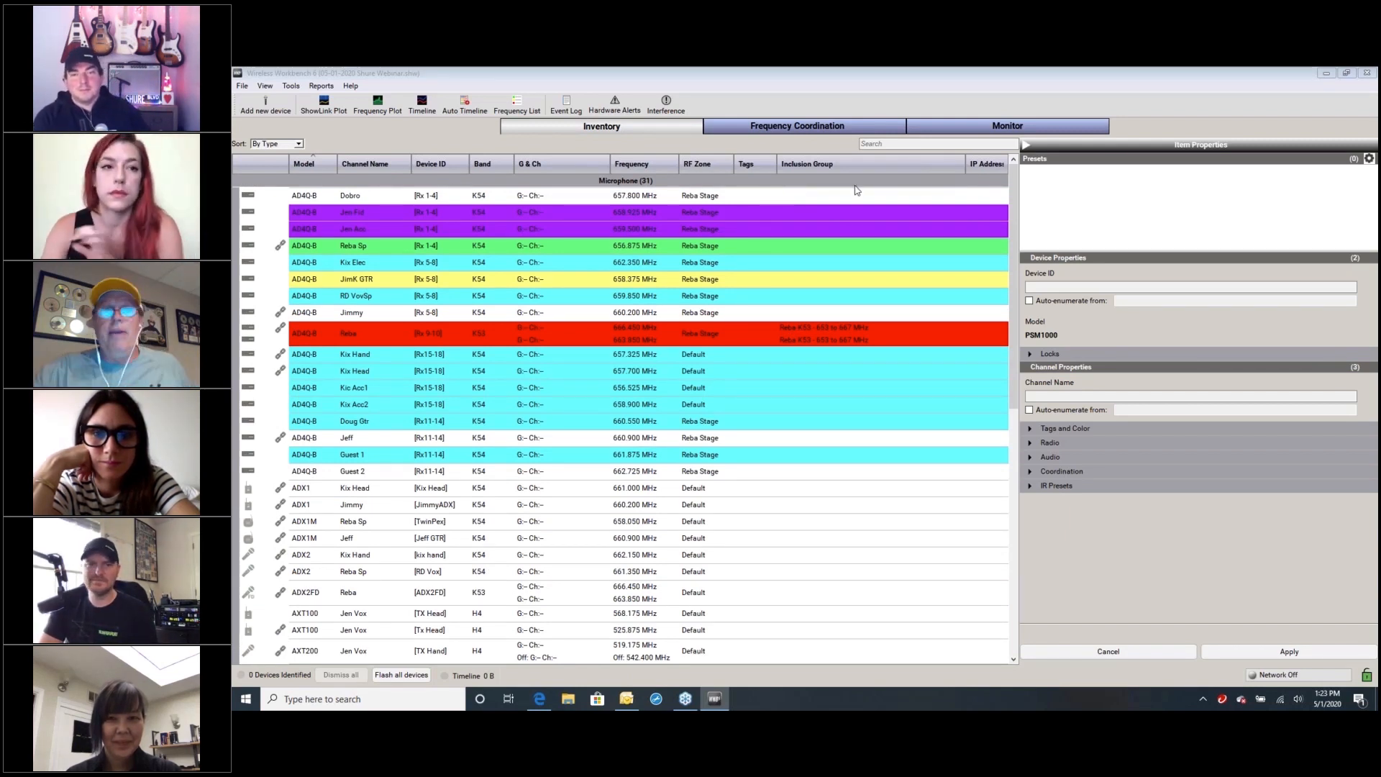
pyautogui.click(291, 85)
pyautogui.click(321, 126)
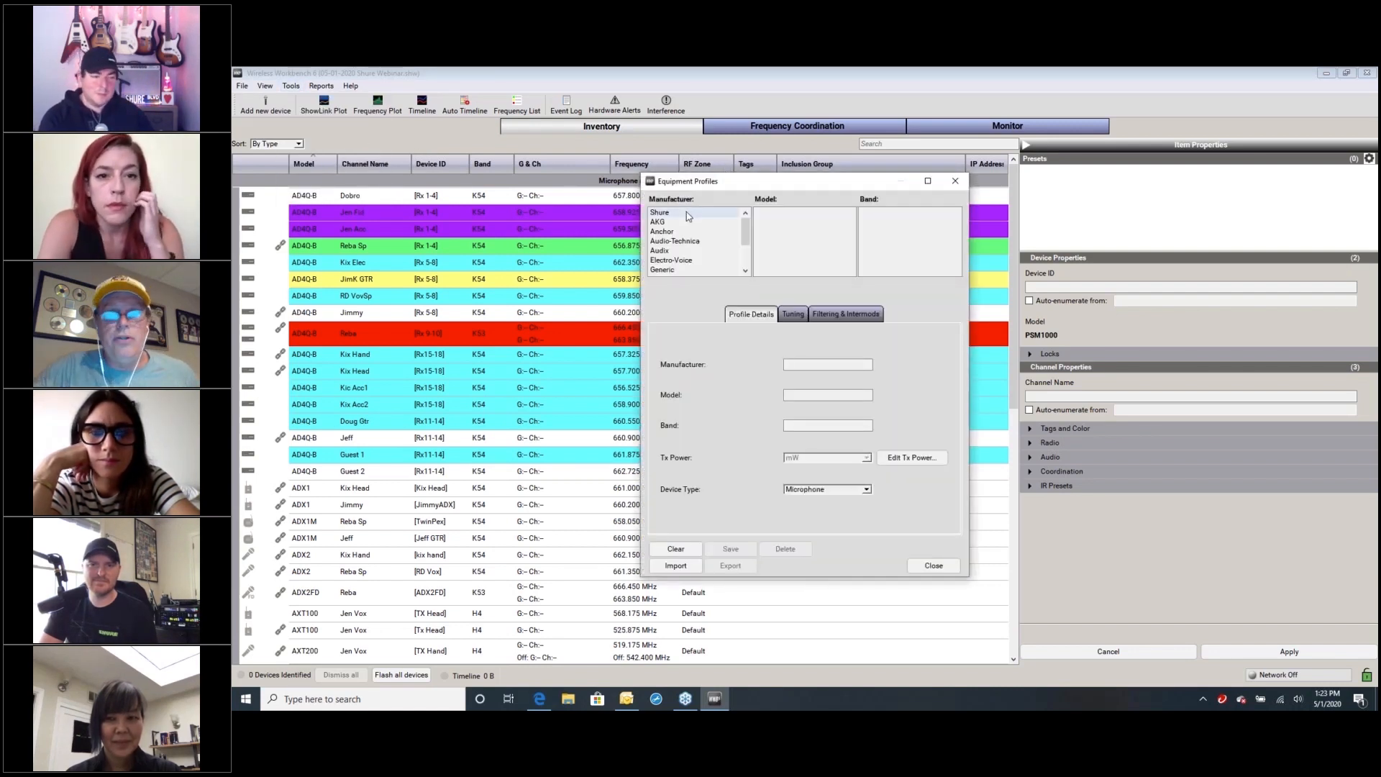
pyautogui.click(701, 212)
pyautogui.moveTo(850, 218); pyautogui.dragTo(851, 257)
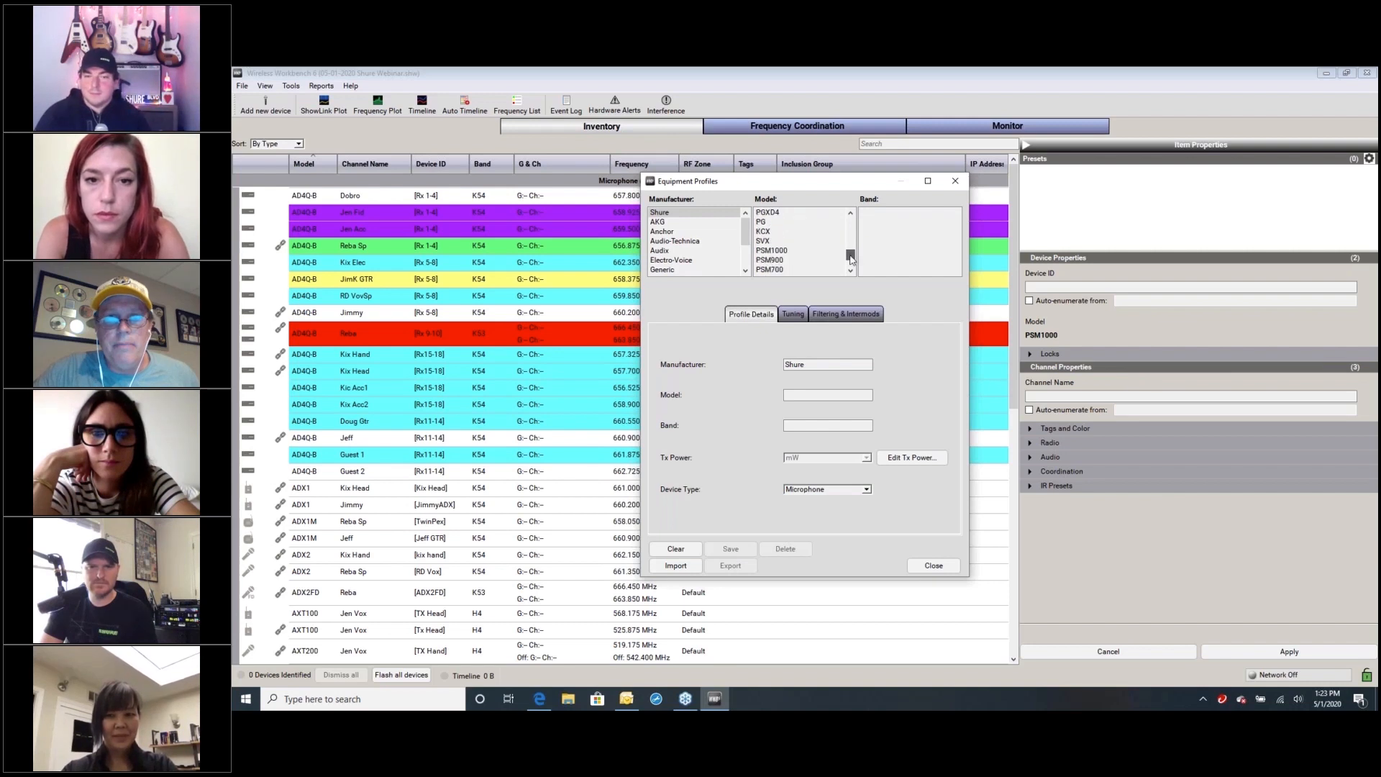
pyautogui.click(774, 250)
pyautogui.moveTo(956, 231); pyautogui.dragTo(960, 263)
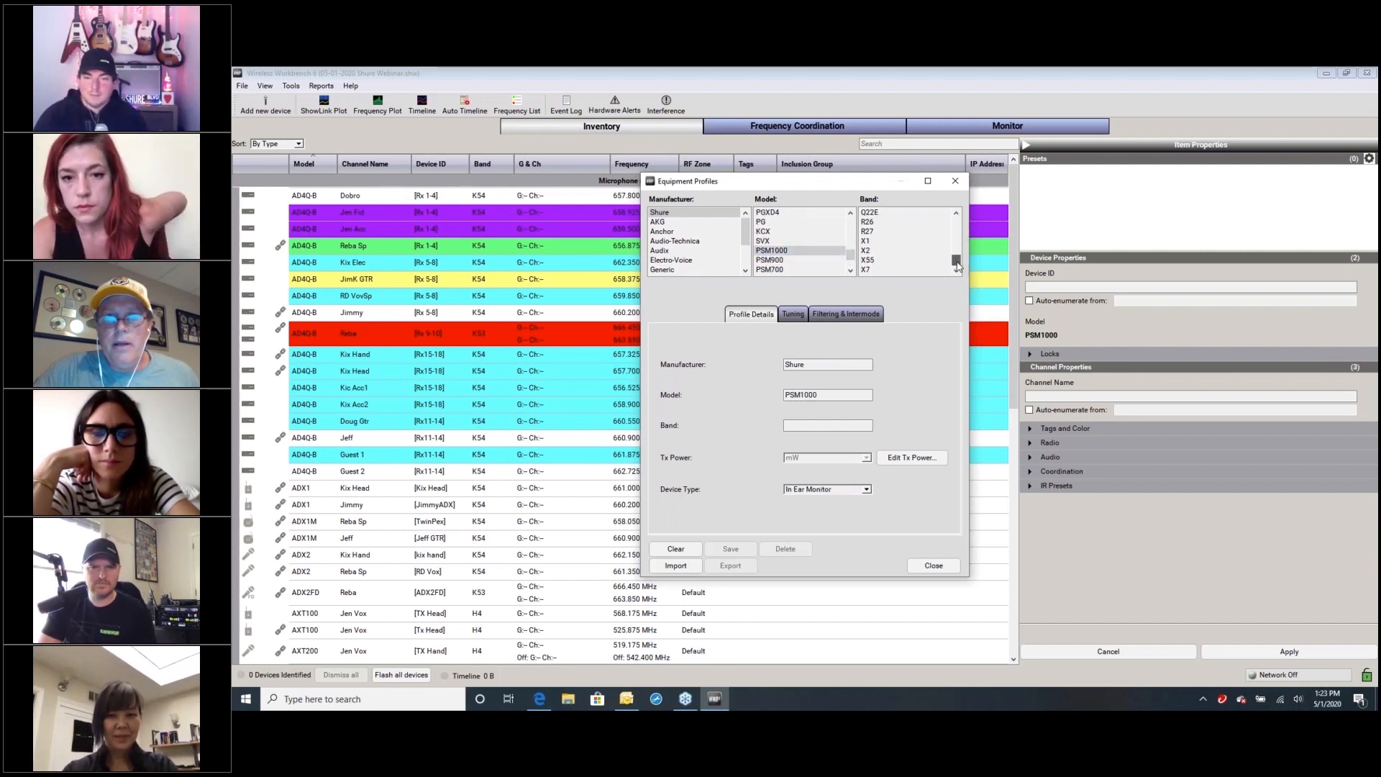
# Look through the bands available for the Shure UR4D model in the equipment profiles
pyautogui.moveTo(851, 256); pyautogui.dragTo(856, 241)
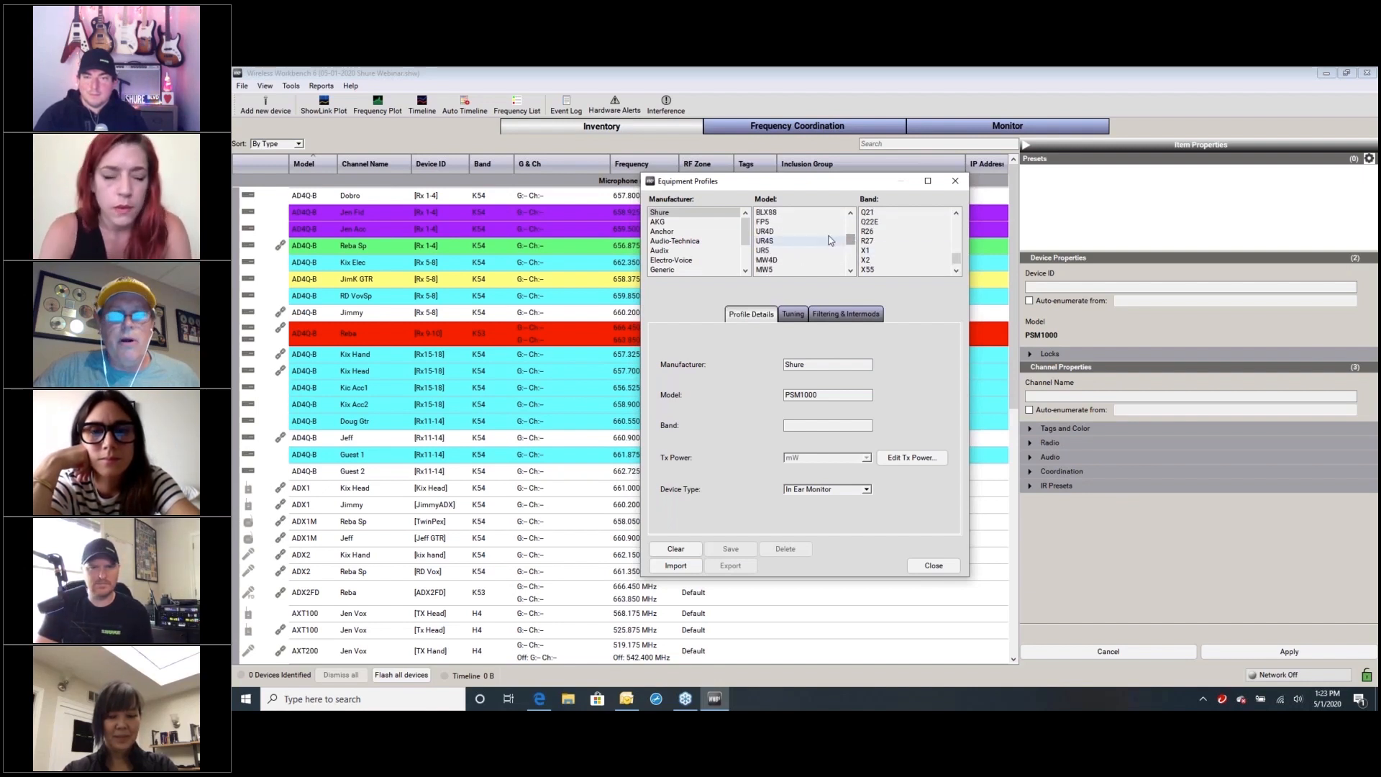
pyautogui.click(802, 233)
pyautogui.moveTo(957, 259); pyautogui.dragTo(962, 205)
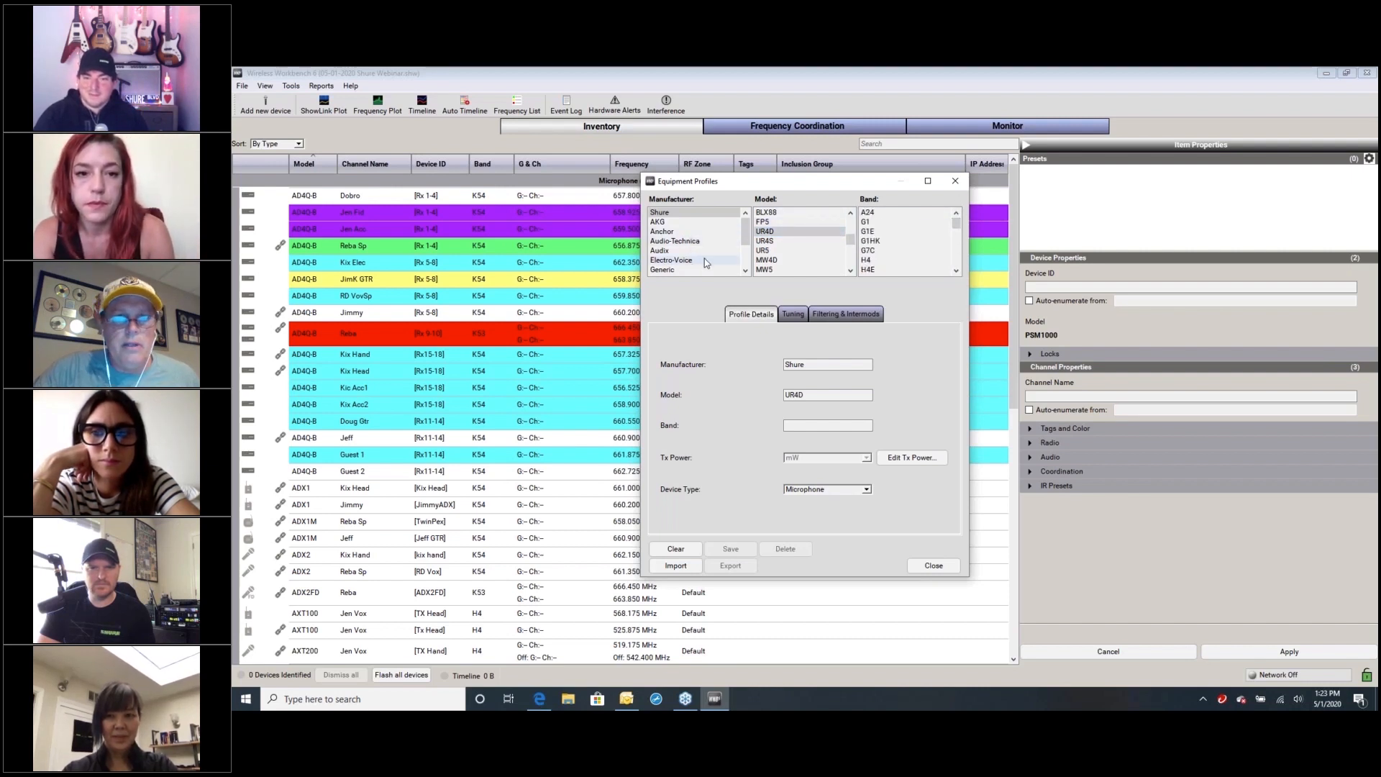
# View the bands of the custom Shure AXT400 A - JD model and the neighbouring custom models, and close the equipment profiles
pyautogui.moveTo(851, 241); pyautogui.dragTo(850, 262)
pyautogui.click(766, 260)
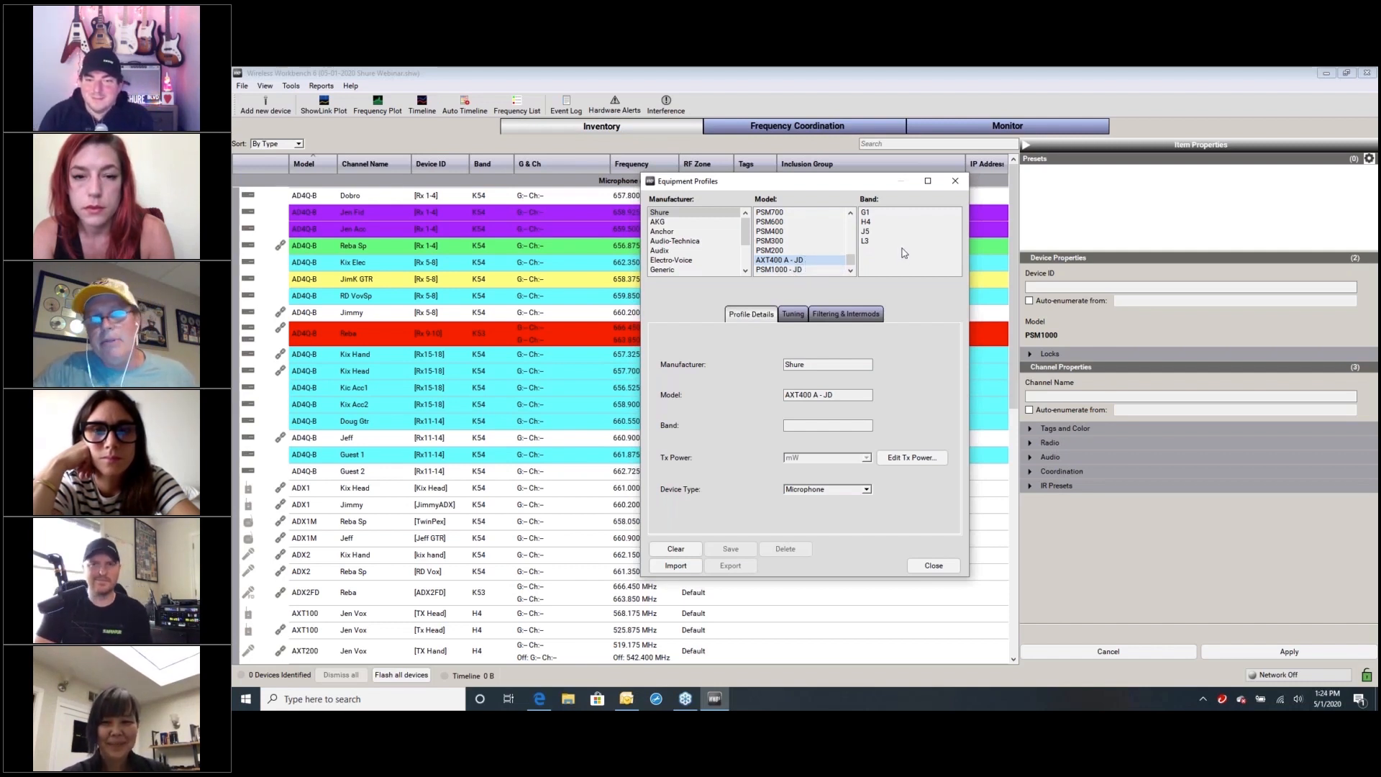
pyautogui.click(851, 269)
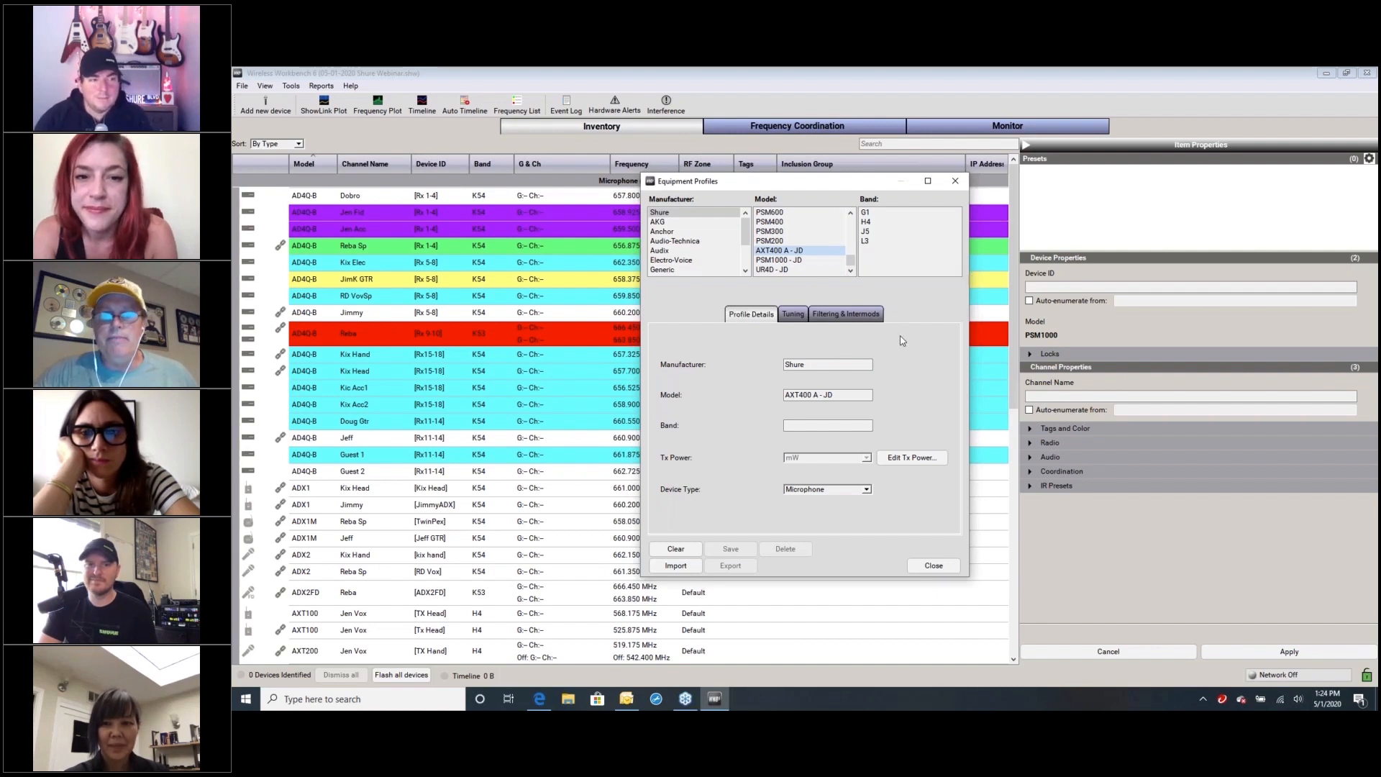
pyautogui.moveTo(850, 261); pyautogui.dragTo(851, 215)
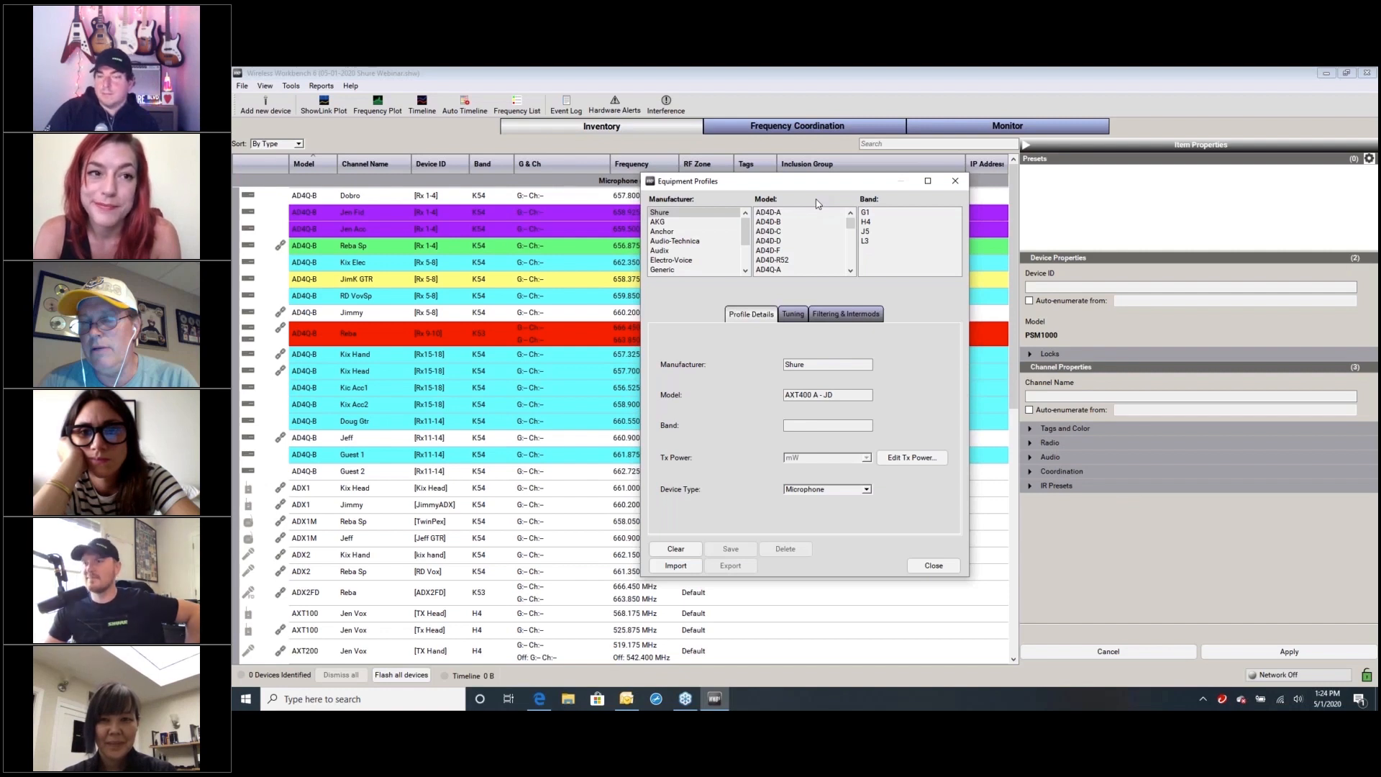
pyautogui.click(928, 566)
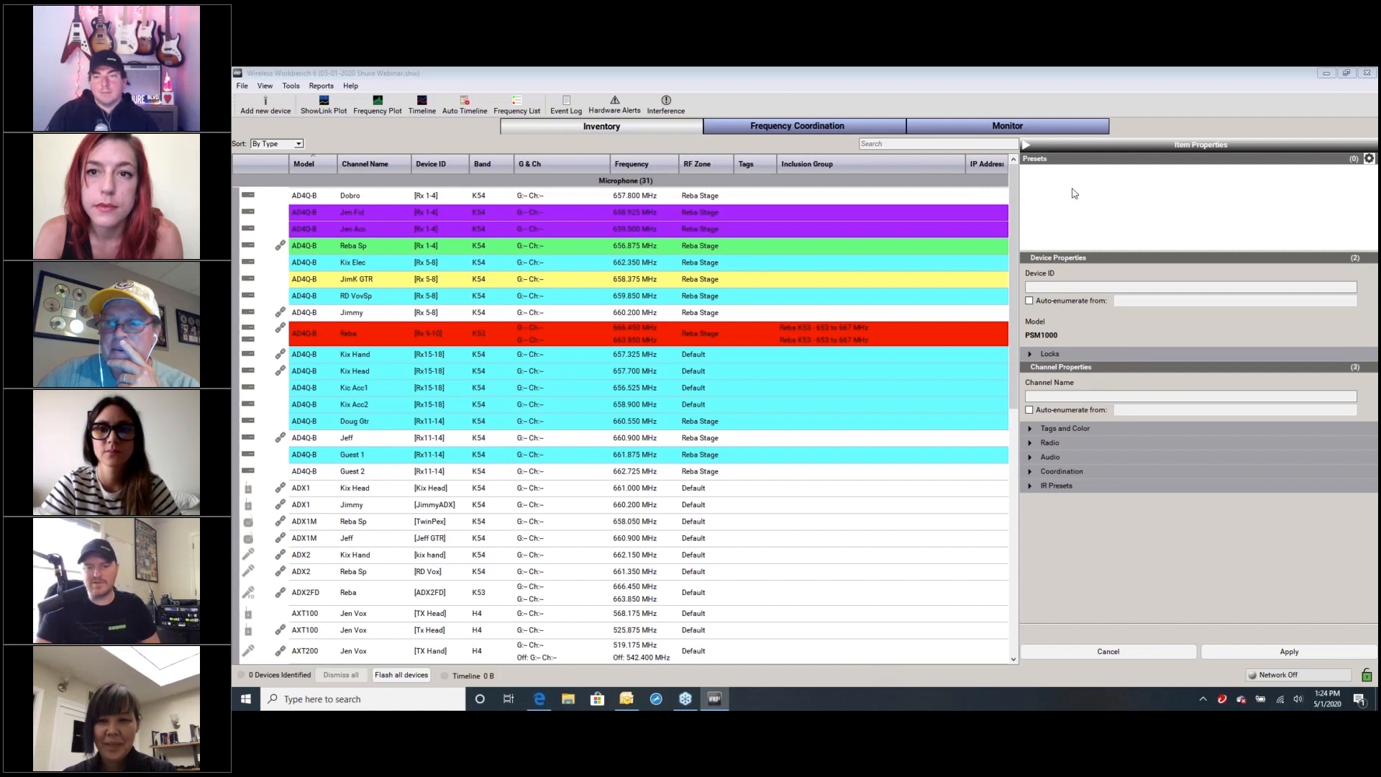
# Collapse the item properties beside the inventory and switch to the frequency coordination view
pyautogui.click(1026, 145)
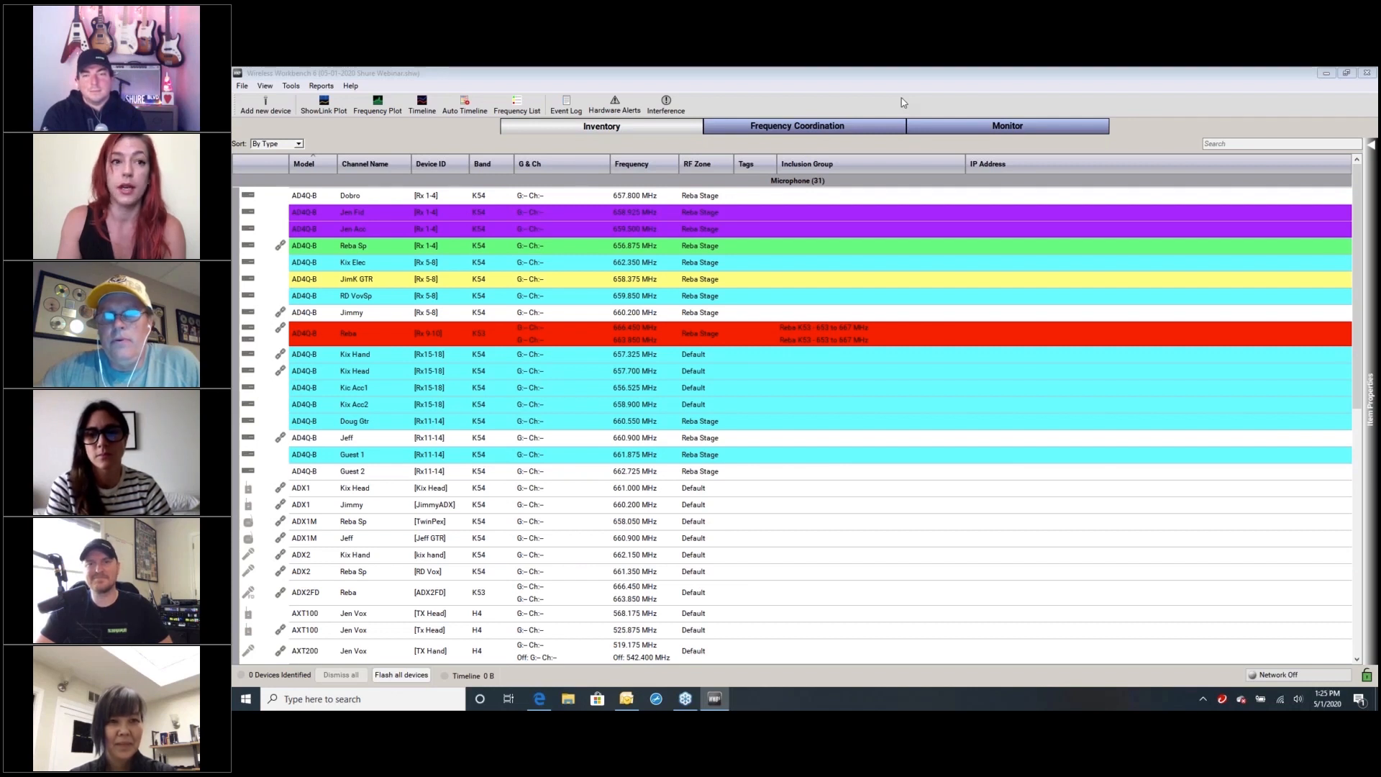
pyautogui.click(962, 125)
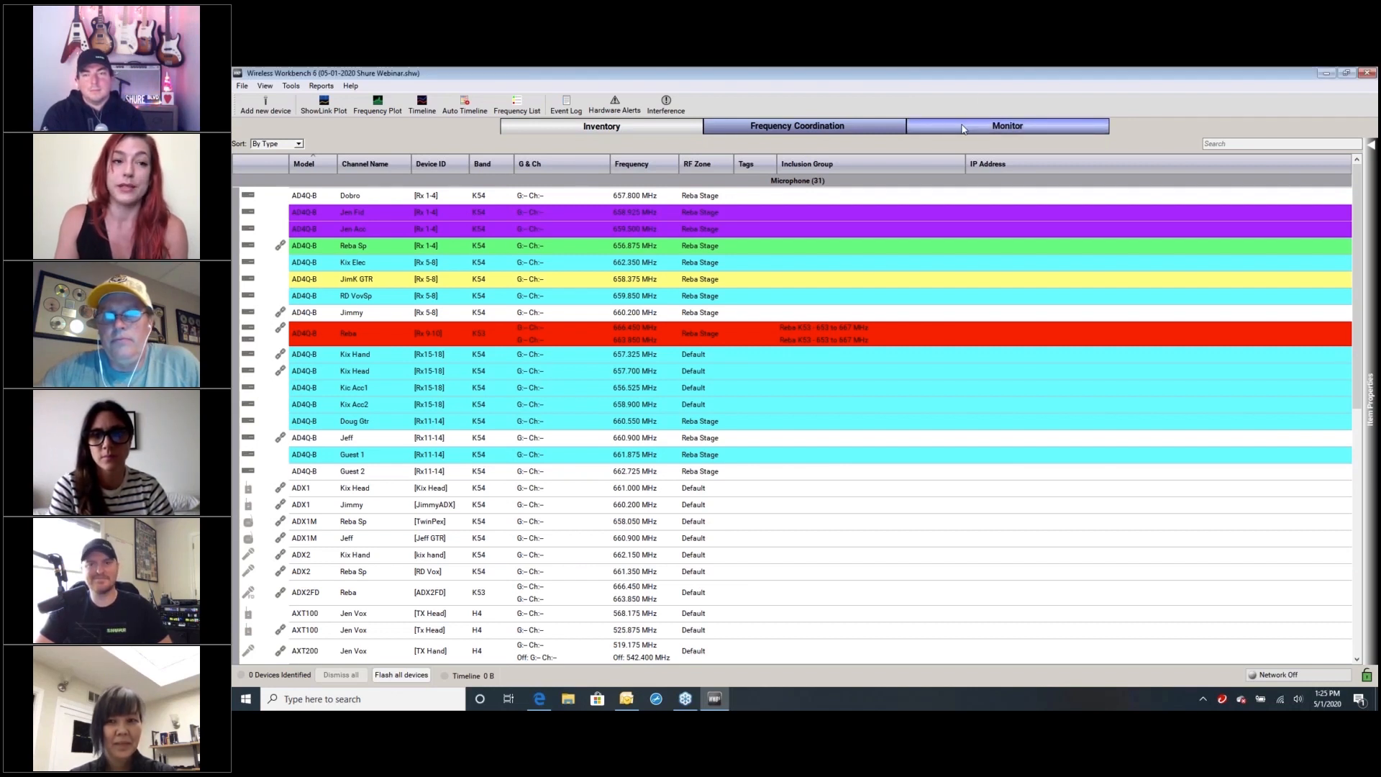
pyautogui.click(858, 128)
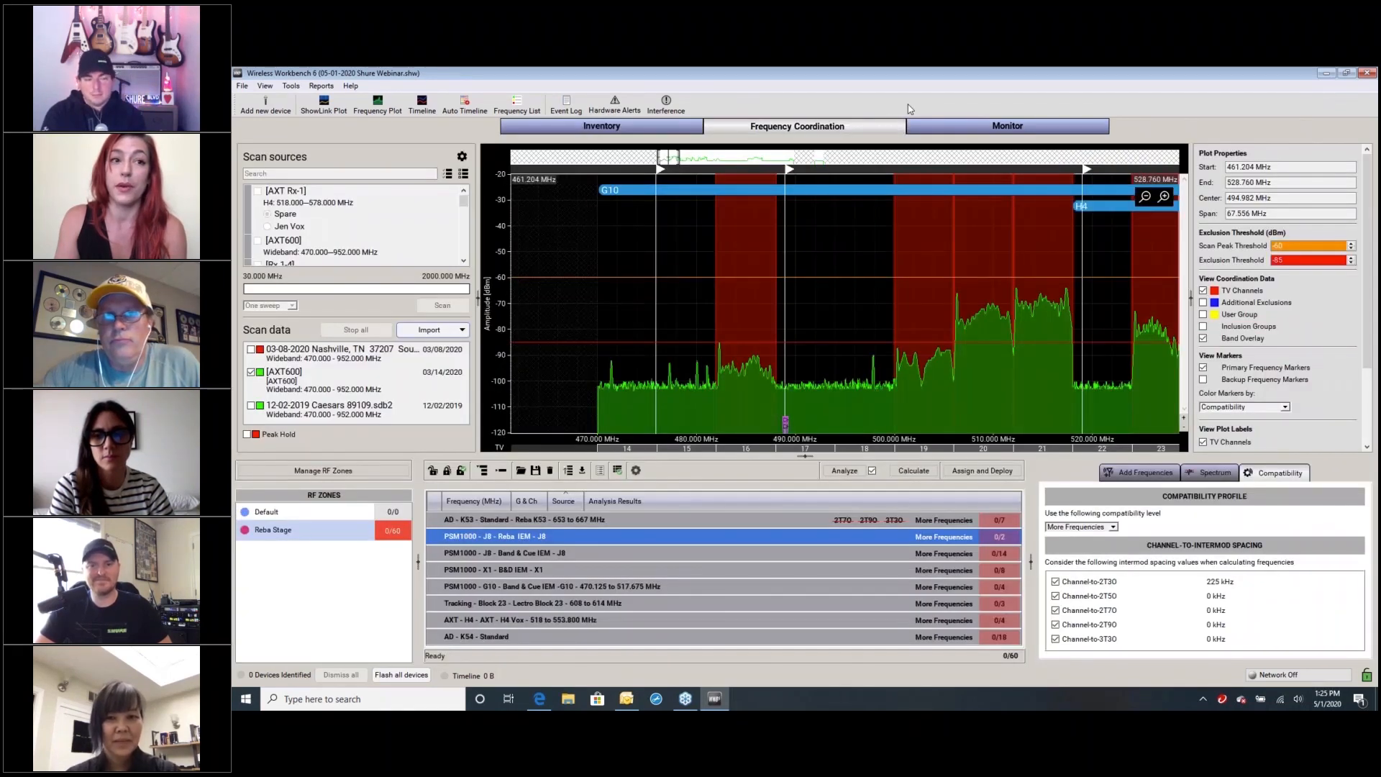